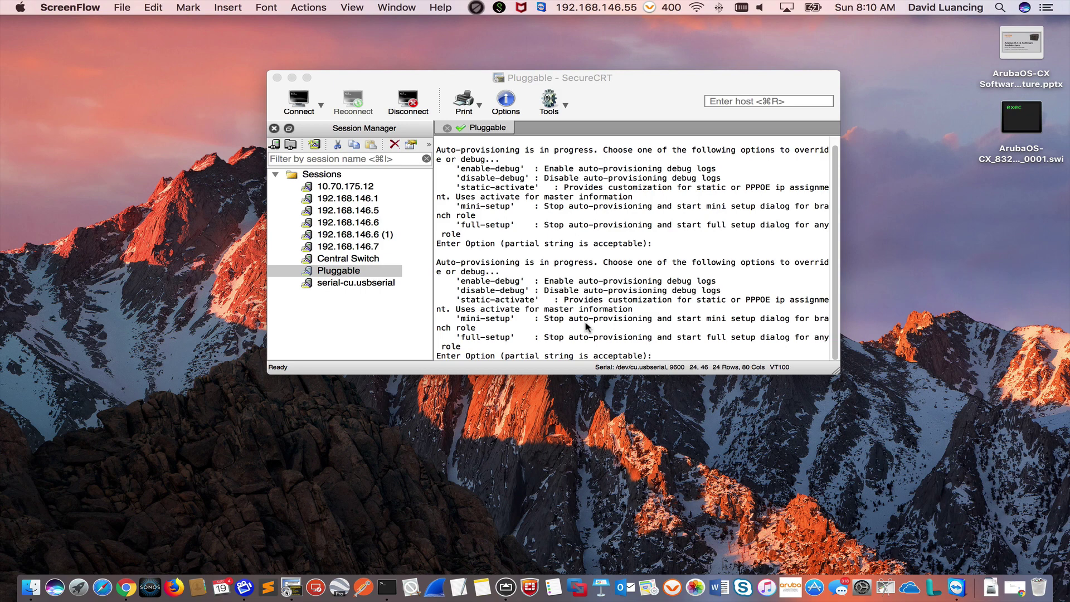
# Step: Bring SecureCRT's Pluggable serial session to the front at the auto-provisioning prompt
pyautogui.click(585, 326)
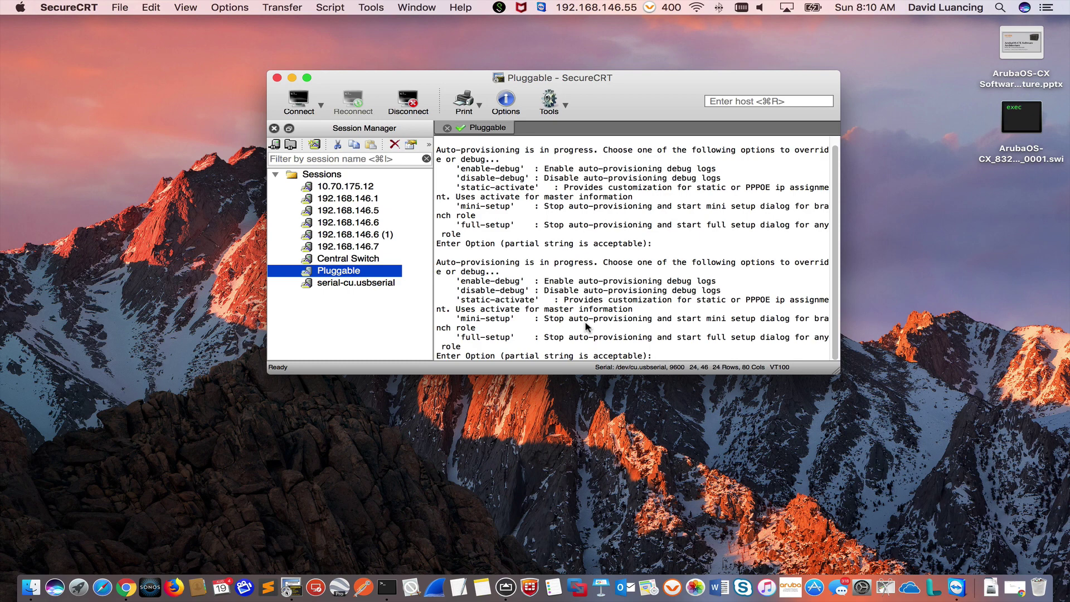
# Step: Start full-setup, stop auto-provisioning, and keep system name Aruba7008 with the master role
pyautogui.write('full-setup')
pyautogui.press('Return')
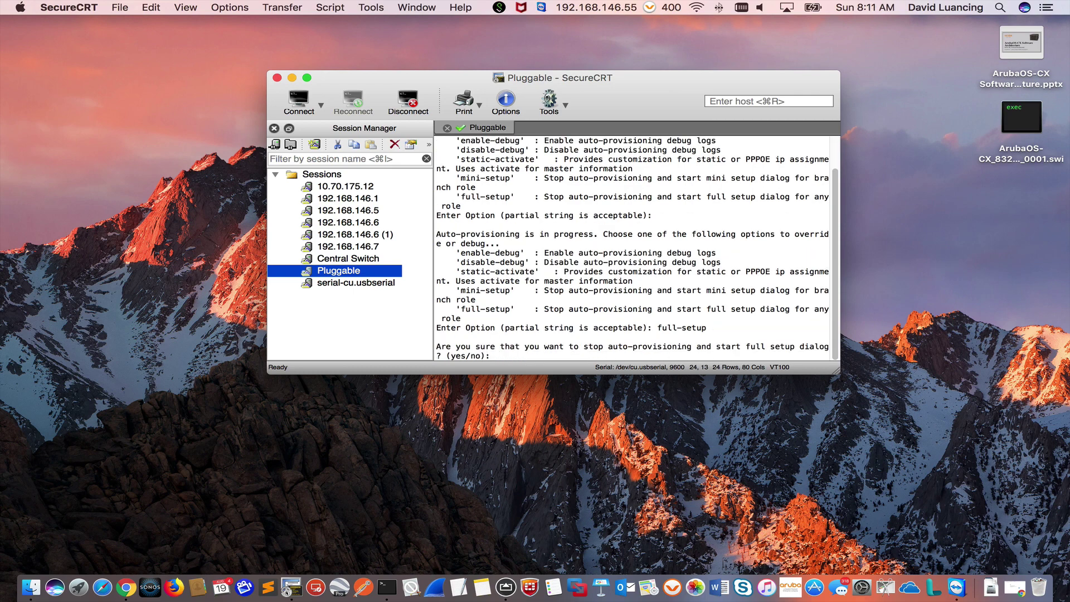
pyautogui.write('yes')
pyautogui.press('Return')
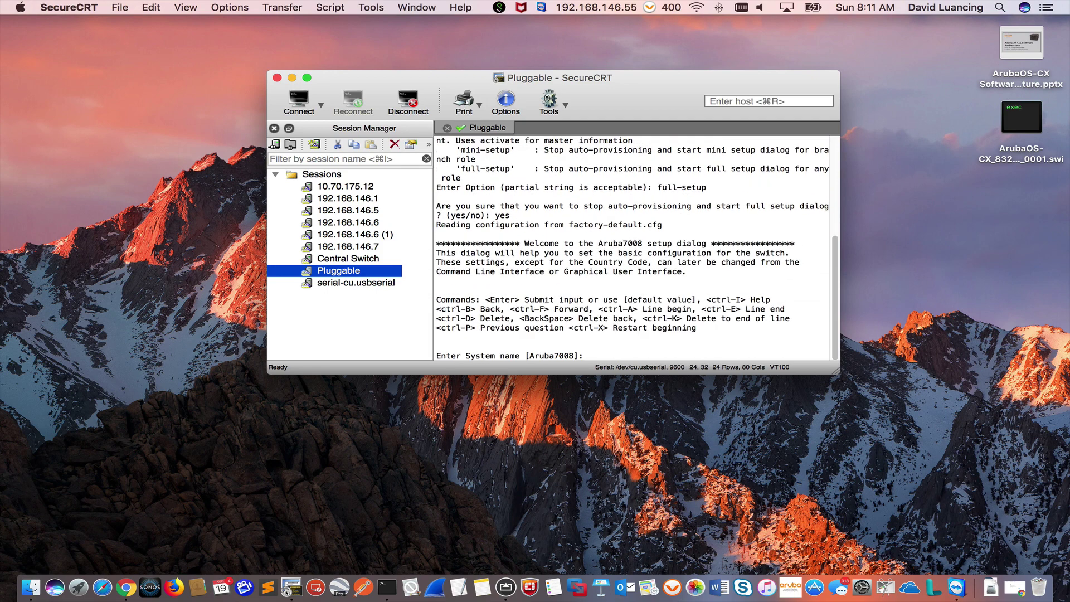
pyautogui.press('Return')
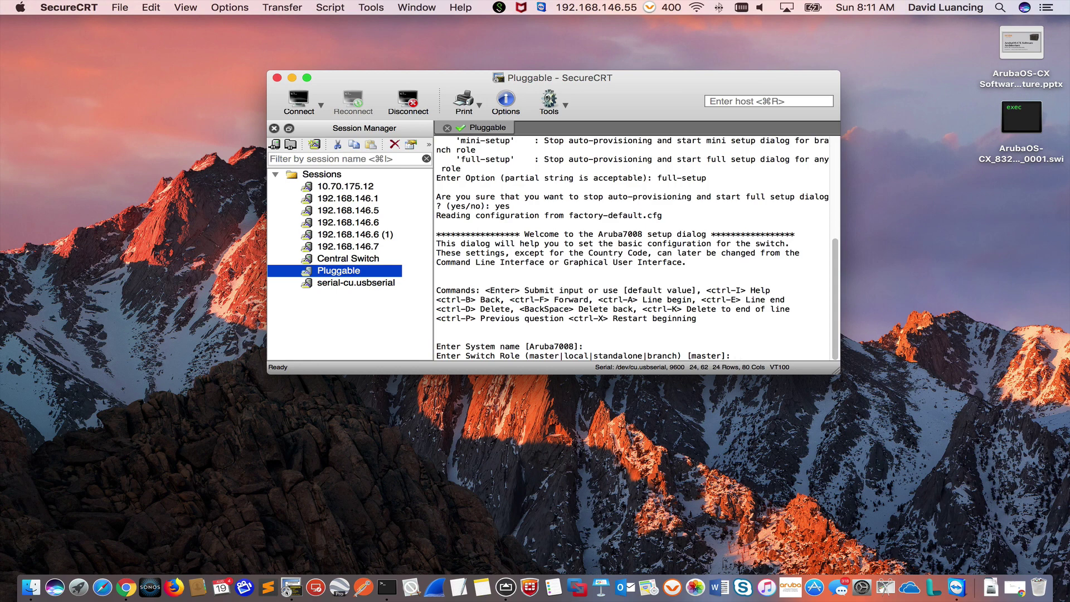
pyautogui.press('Return')
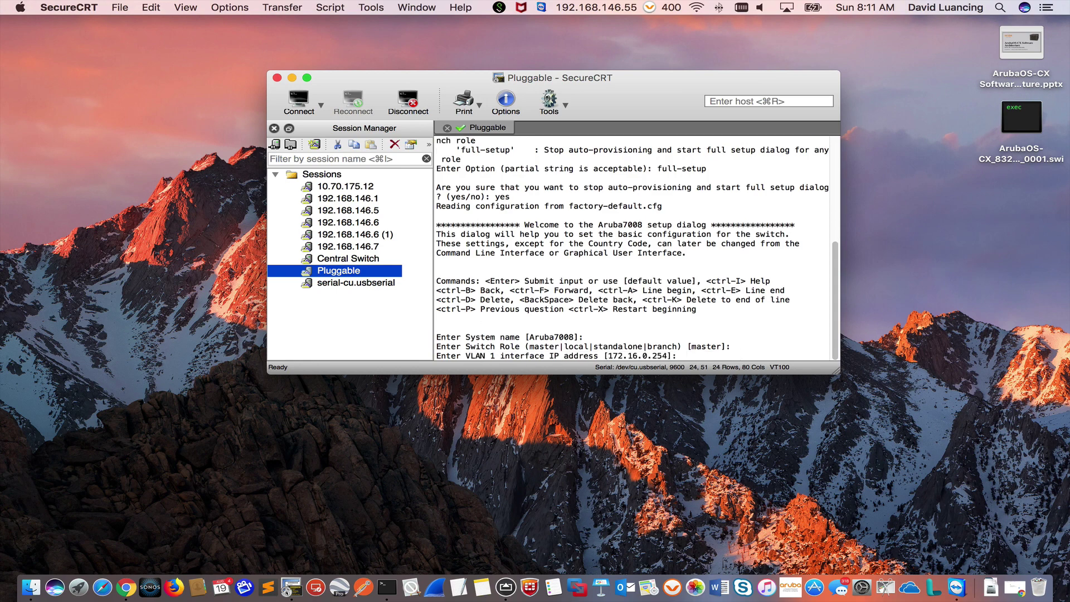
# Step: Give VLAN 1 address 192.168.146.7, mask 255.255.255.0, gateway 192.168.146.1, without IPv6
pyautogui.write('192.168.146.7')
pyautogui.press('Return')
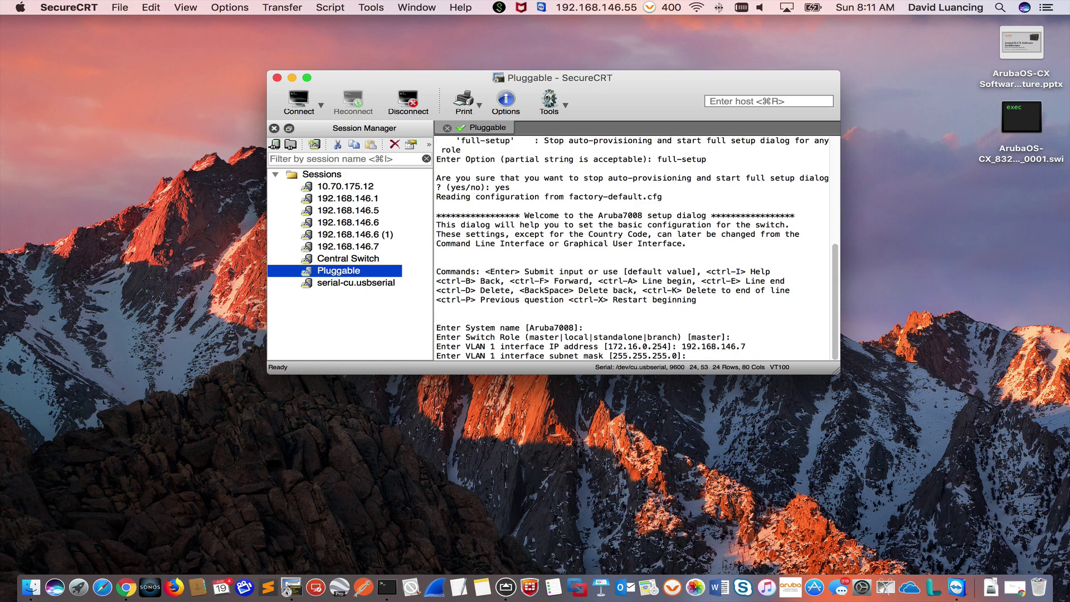
pyautogui.press('Return')
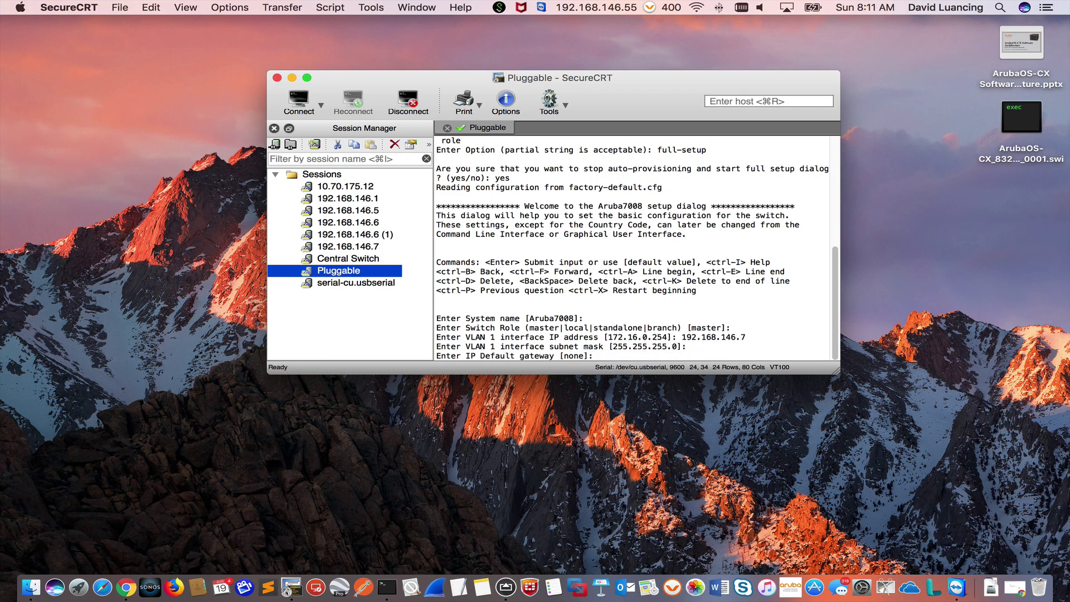
pyautogui.write('192.168.146.1')
pyautogui.press('Return')
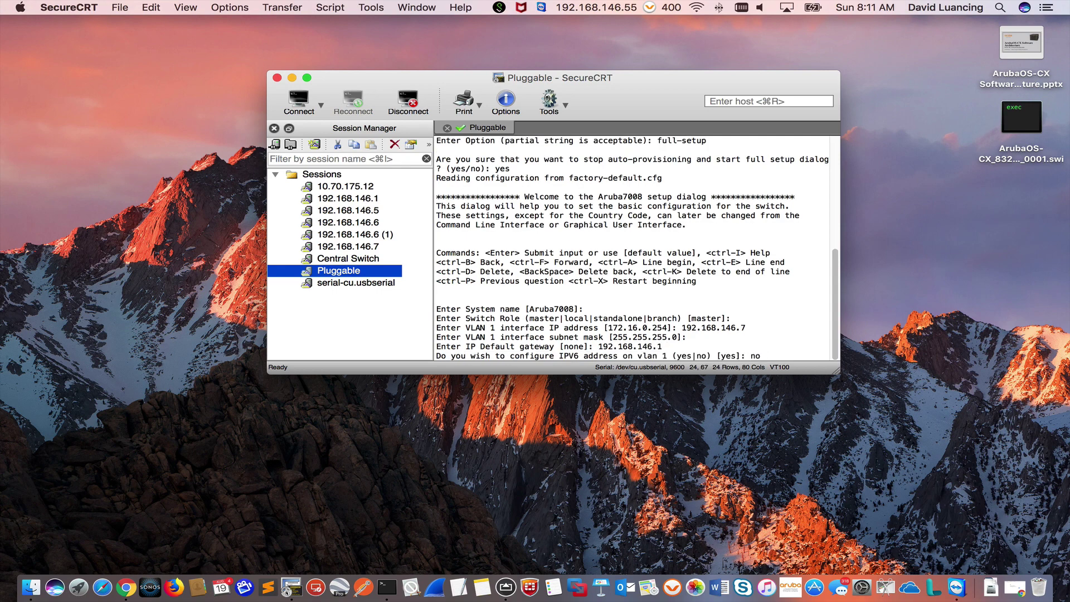
pyautogui.press('Return')
# Step: Keep country code US, set time zone EST-5:0, and keep the current time and date
pyautogui.press('Return')
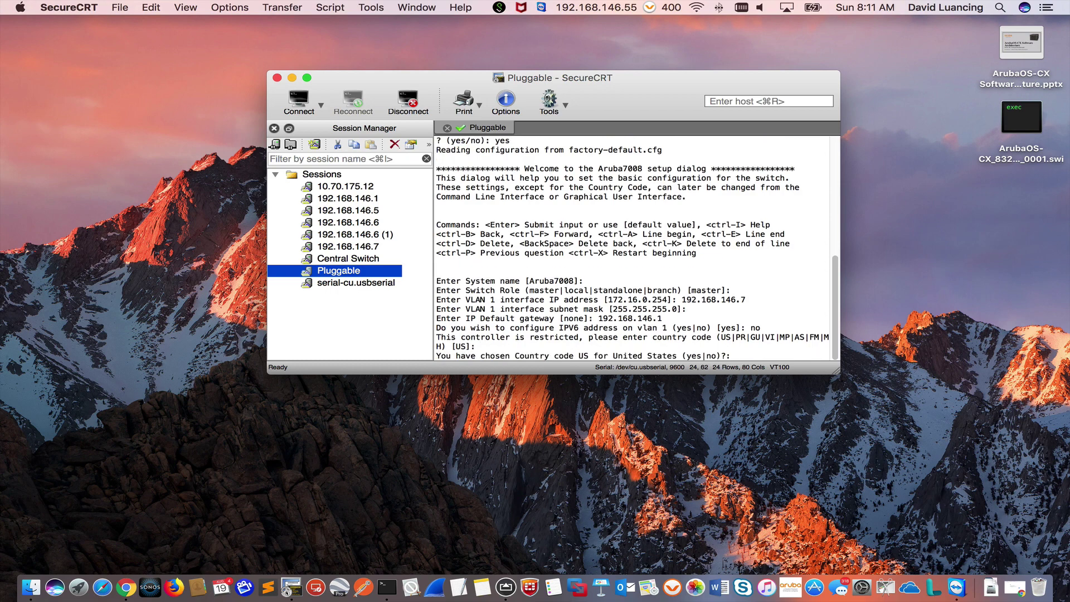
pyautogui.write('yes')
pyautogui.press('Return')
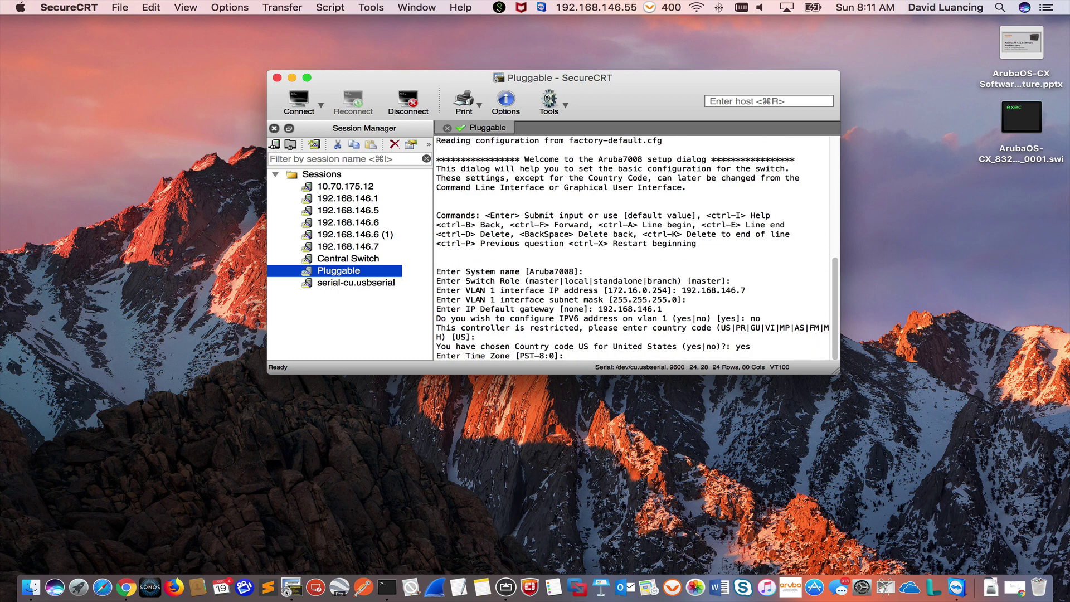
pyautogui.write('EST-5:0')
pyautogui.press('Return')
pyautogui.press('Return')
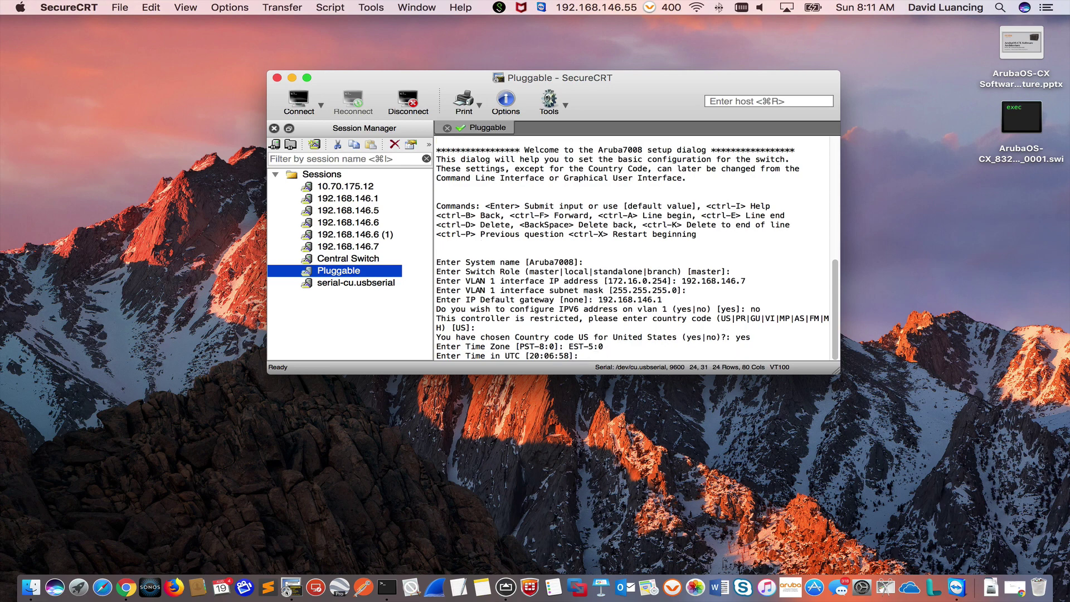
pyautogui.press('Return')
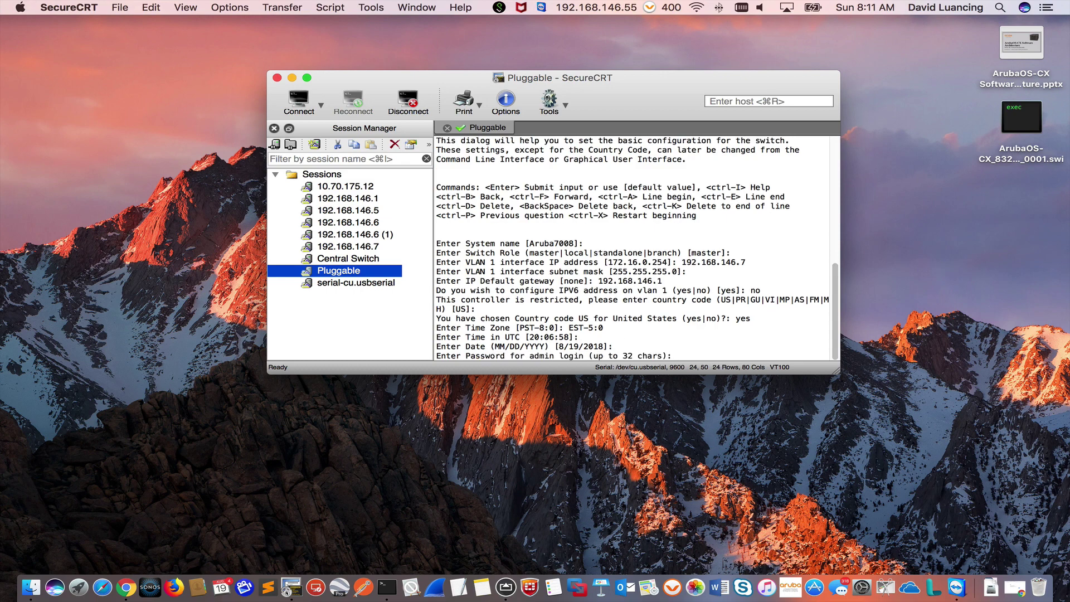
# Step: Set and confirm the admin login and enable mode passwords
pyautogui.write('********')
pyautogui.press('Return')
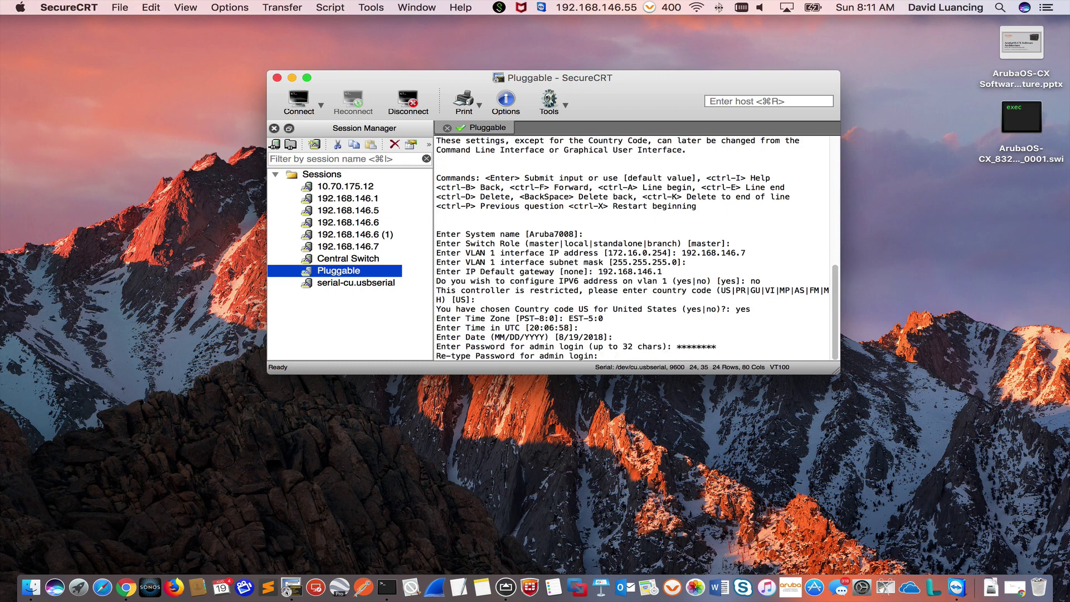
pyautogui.write('********')
pyautogui.press('Return')
pyautogui.write('********')
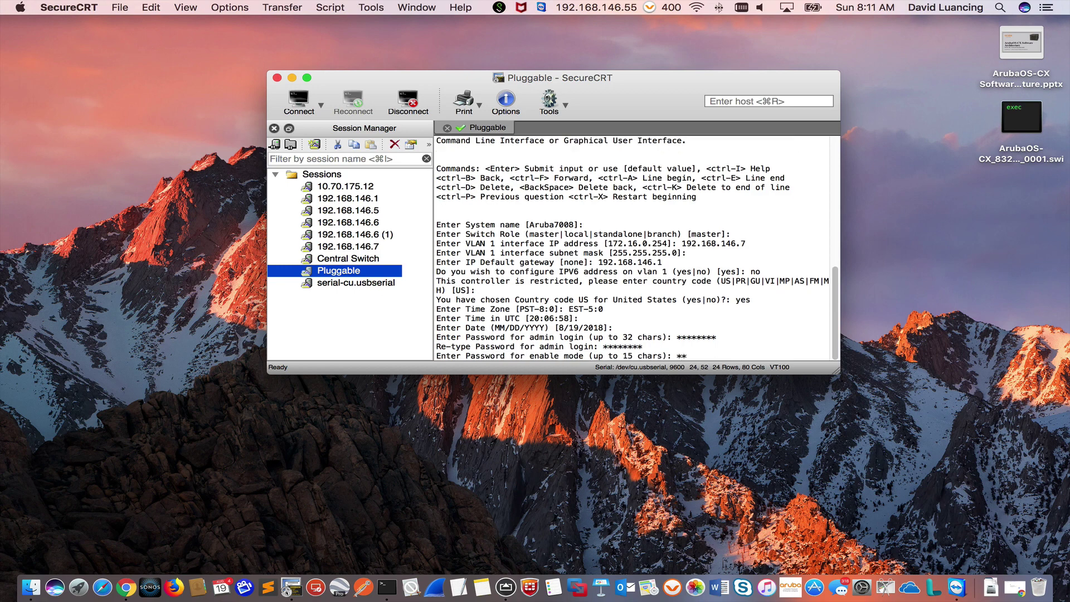
pyautogui.press('Return')
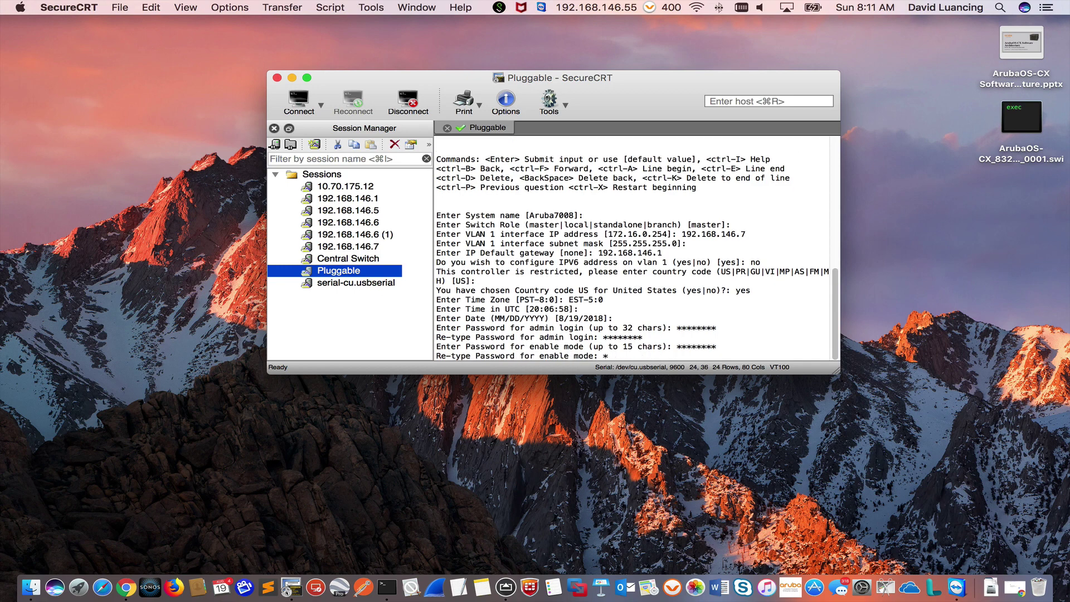
pyautogui.write('********')
pyautogui.press('Return')
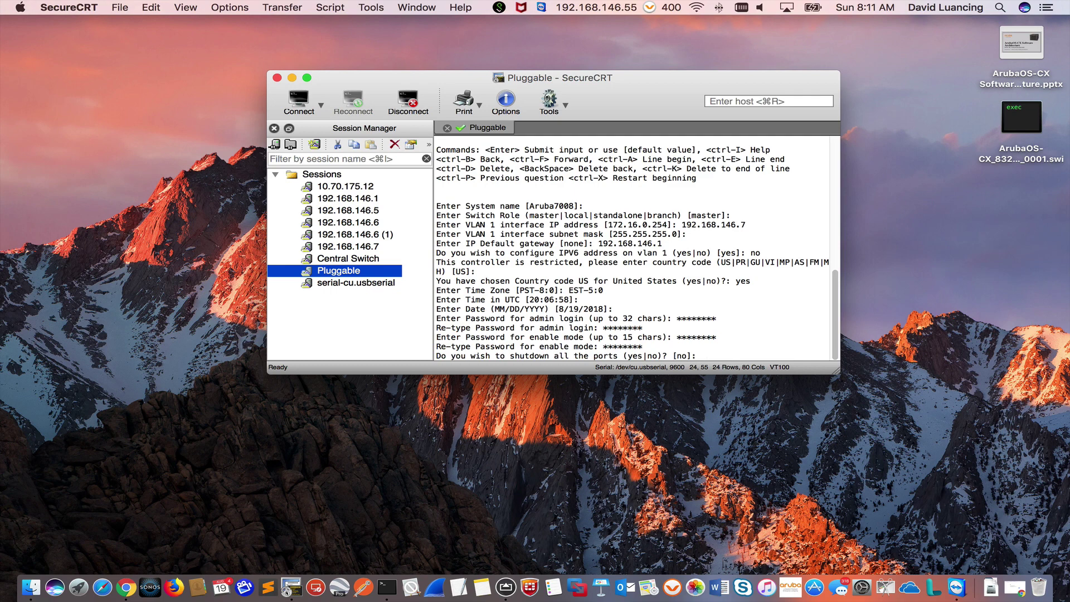
# Step: Keep all ports up and accept the changes so the controller restarts
pyautogui.press('Return')
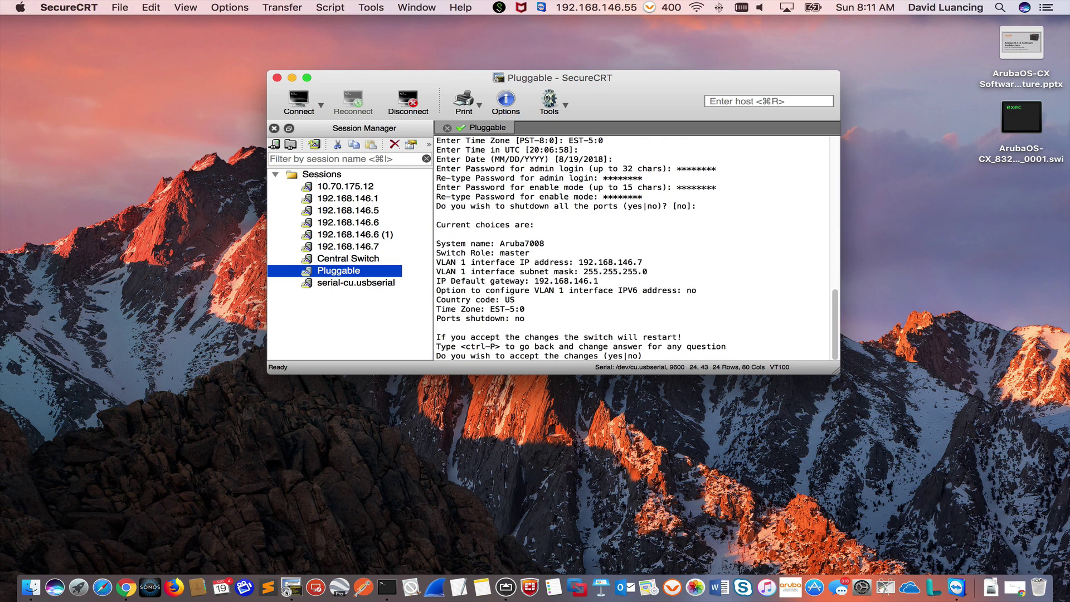
pyautogui.write('yes')
pyautogui.press('Return')
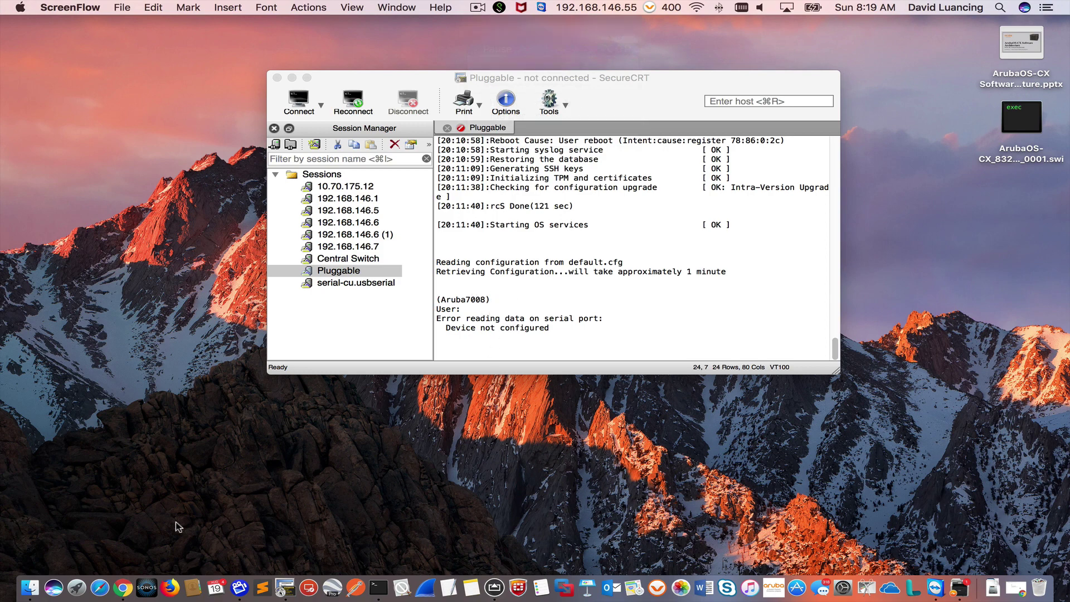
pyautogui.click(122, 588)
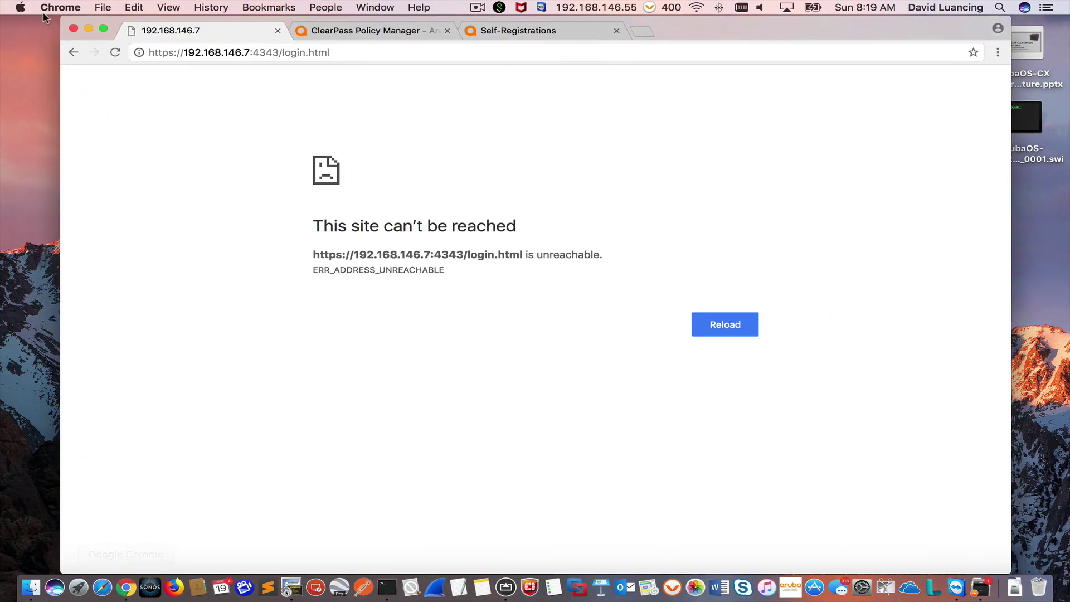
pyautogui.click(248, 56)
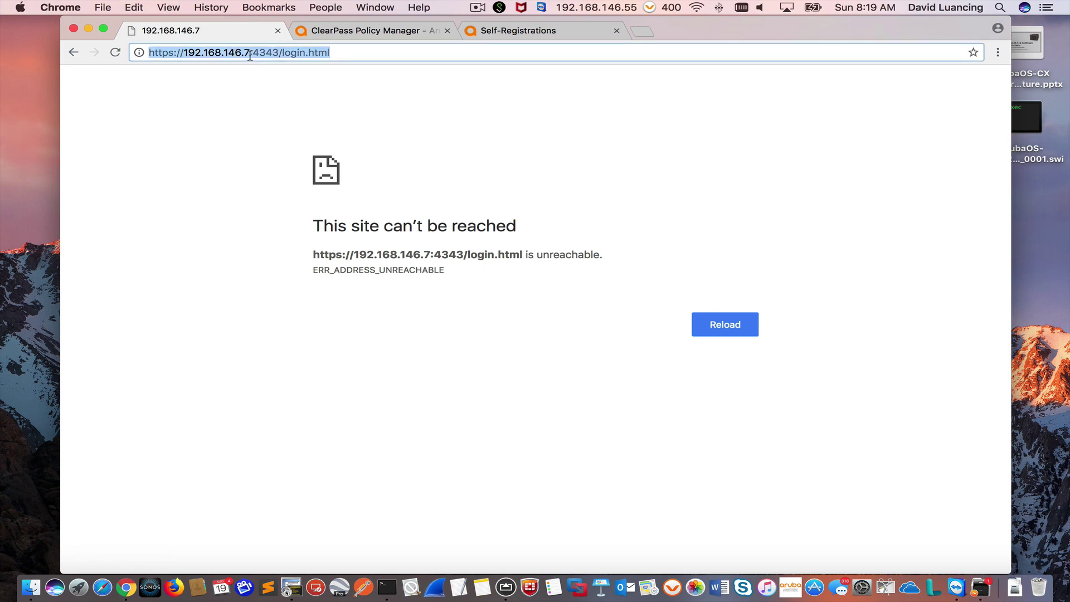
pyautogui.moveTo(249, 54); pyautogui.dragTo(463, 102)
pyautogui.press('BackSpace')
pyautogui.press('Return')
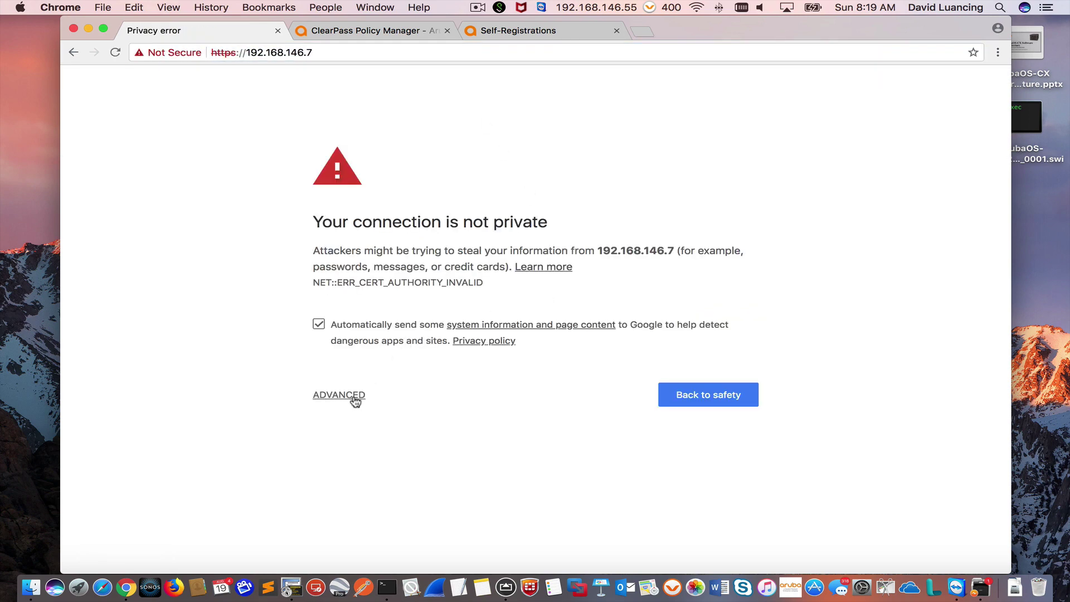
pyautogui.click(340, 395)
pyautogui.click(395, 498)
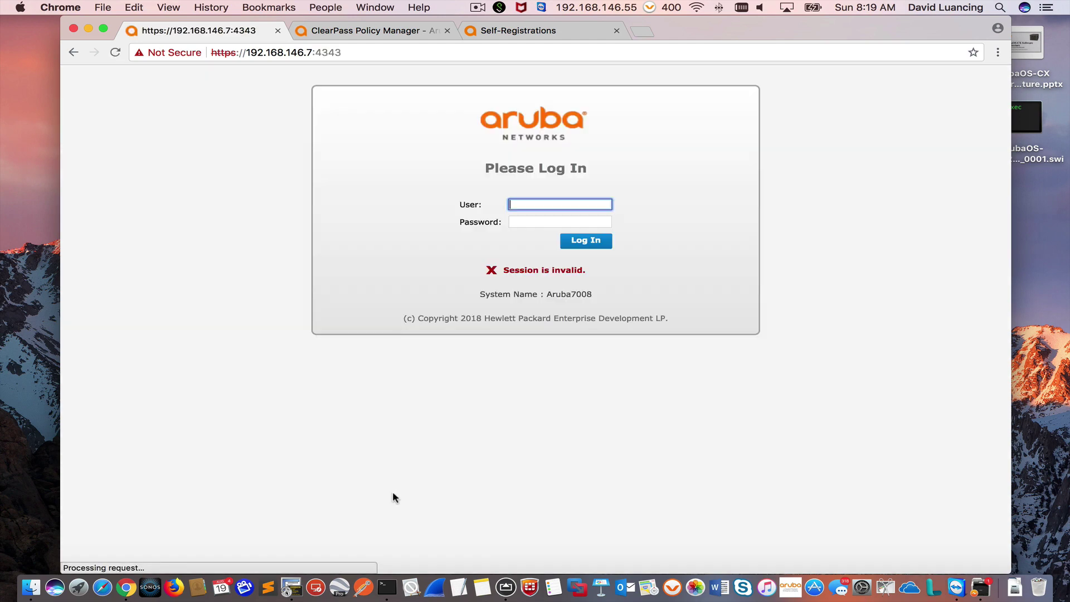
# Step: Sign in with the admin username and its password
pyautogui.write('admin')
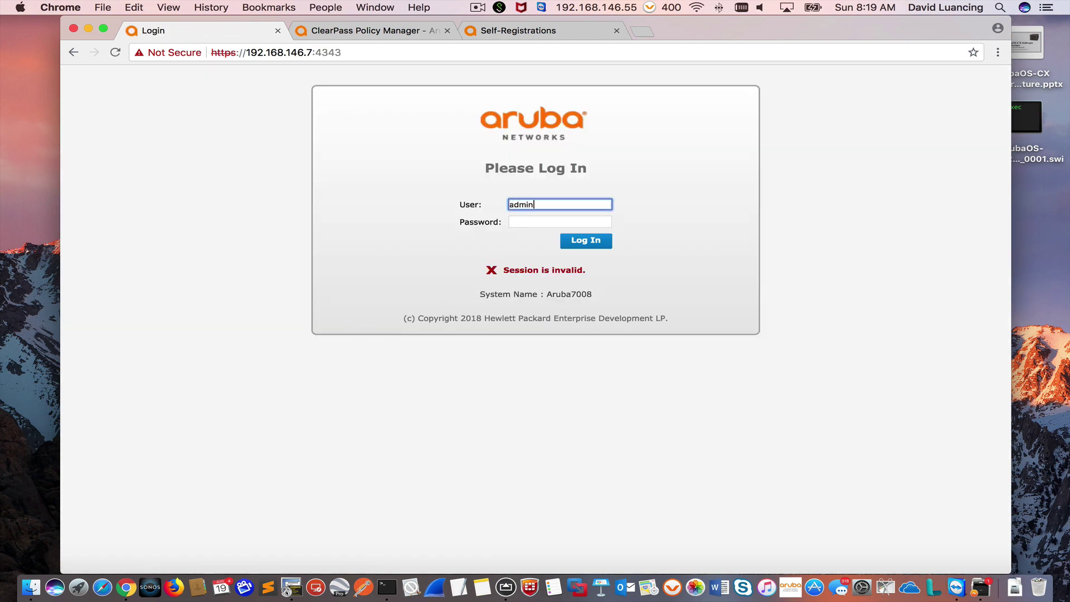
pyautogui.press('Tab')
pyautogui.write('uba123')
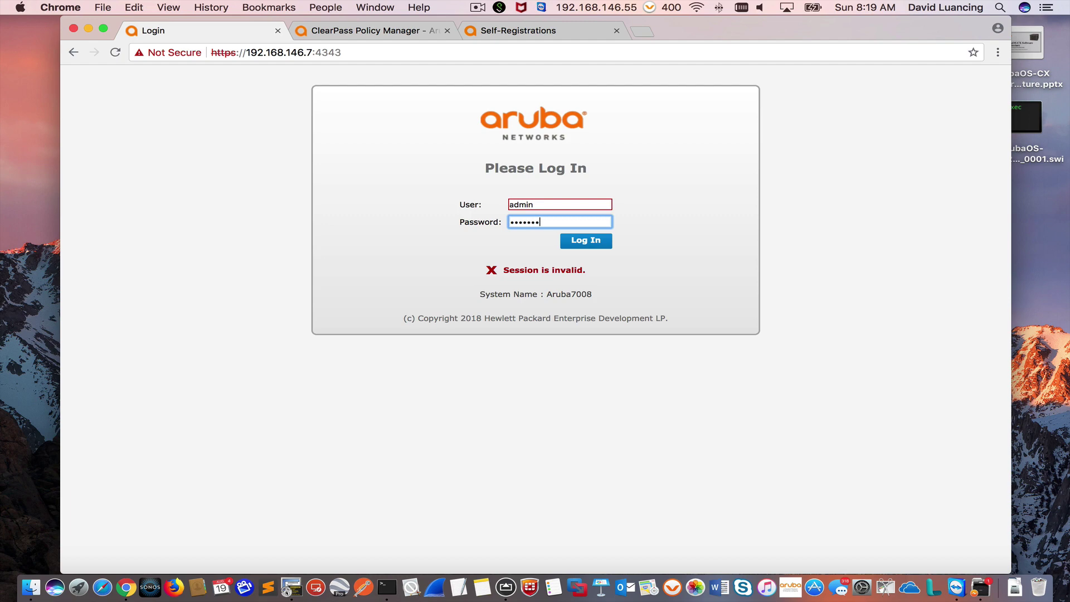
pyautogui.press('Return')
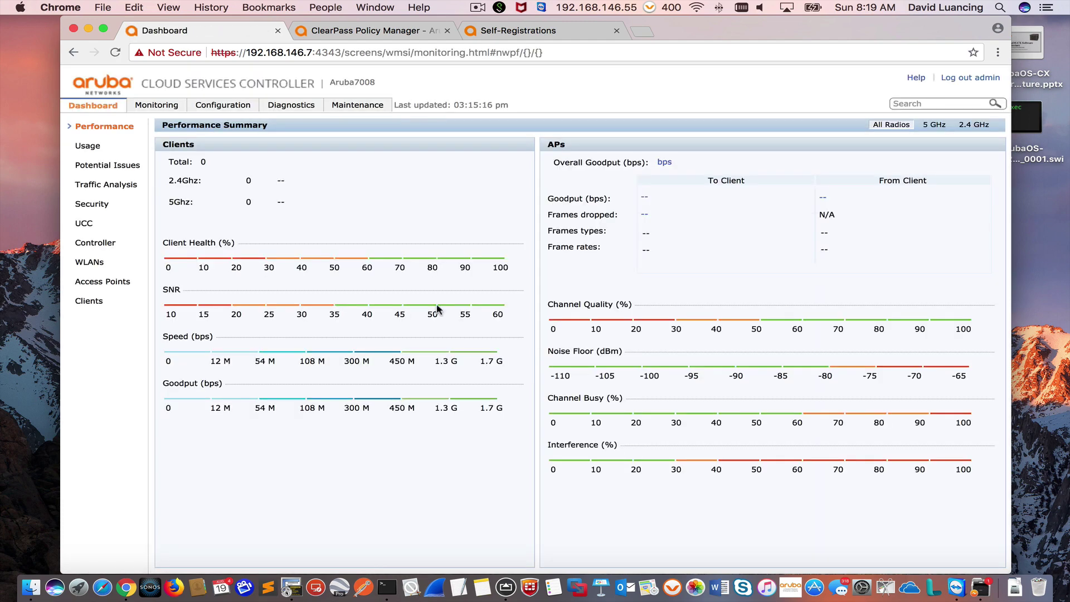
# Step: List the down access points under Monitoring and copy IAP-315's group name 735_AP_Group
pyautogui.click(155, 108)
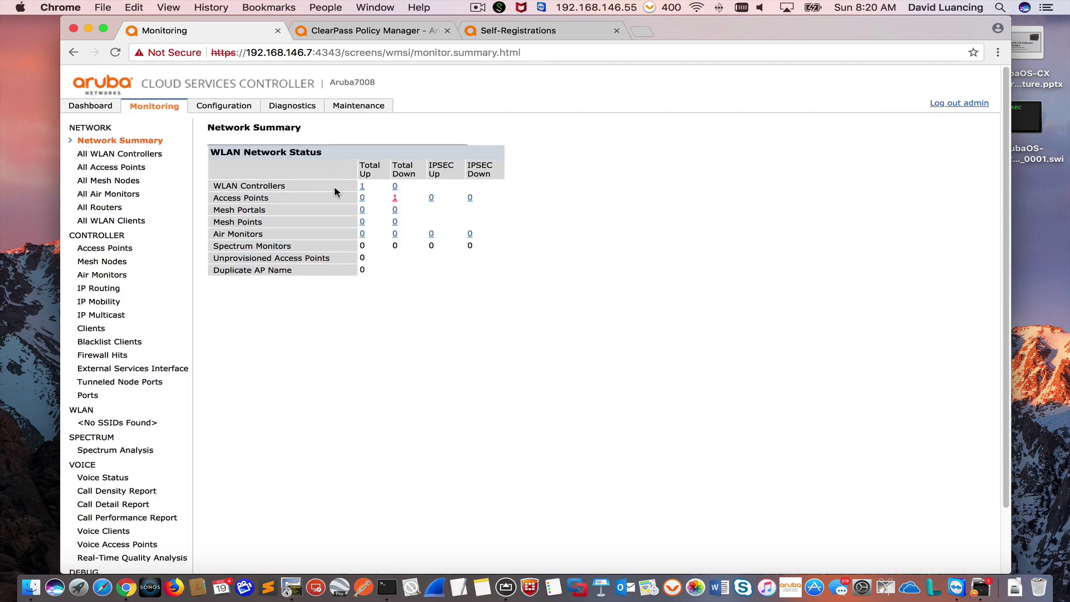
pyautogui.click(395, 201)
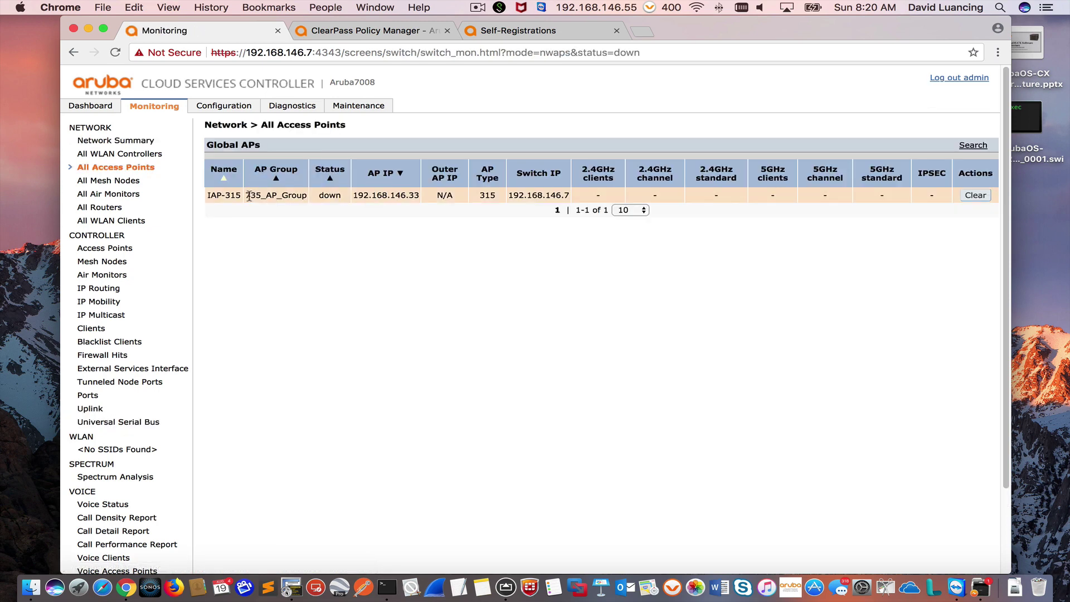
pyautogui.moveTo(245, 197); pyautogui.dragTo(306, 199)
pyautogui.rightClick(304, 197)
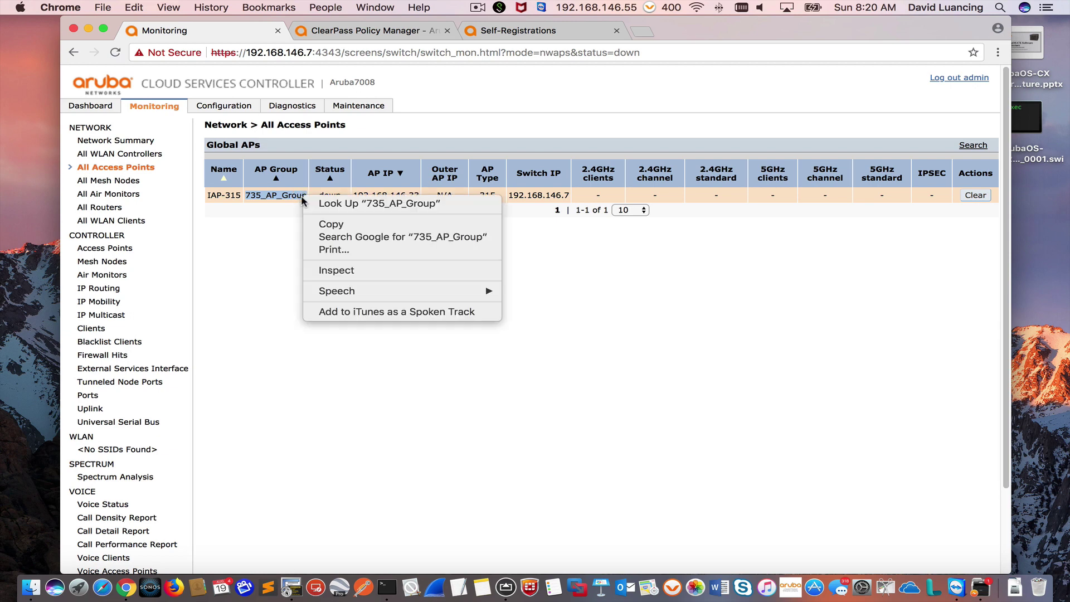
pyautogui.click(335, 224)
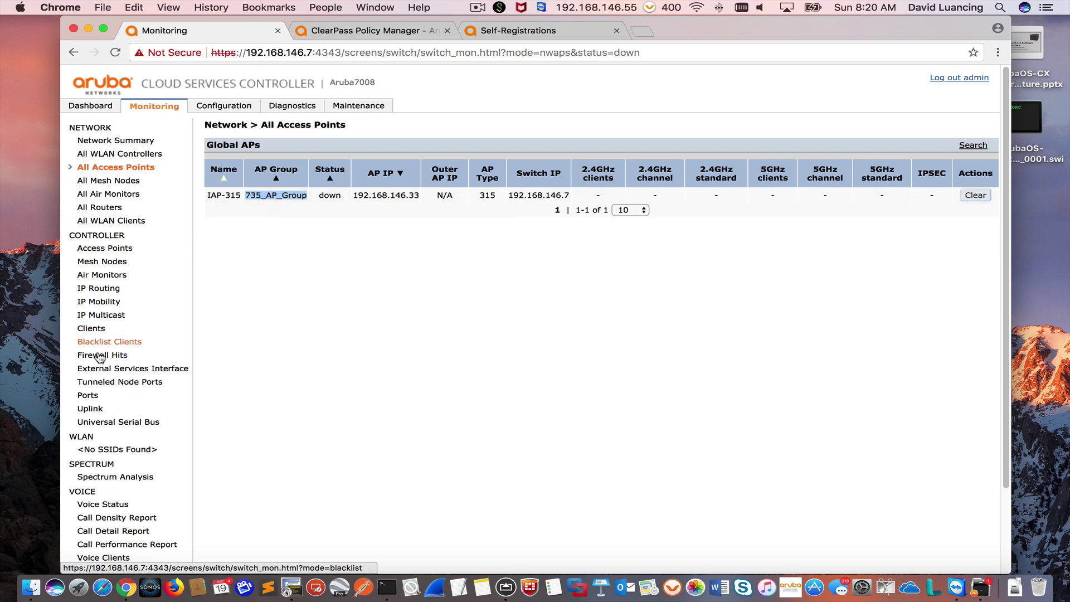
# Step: Create a new AP group by pasting the name 735_AP_Group and adding it
pyautogui.click(224, 105)
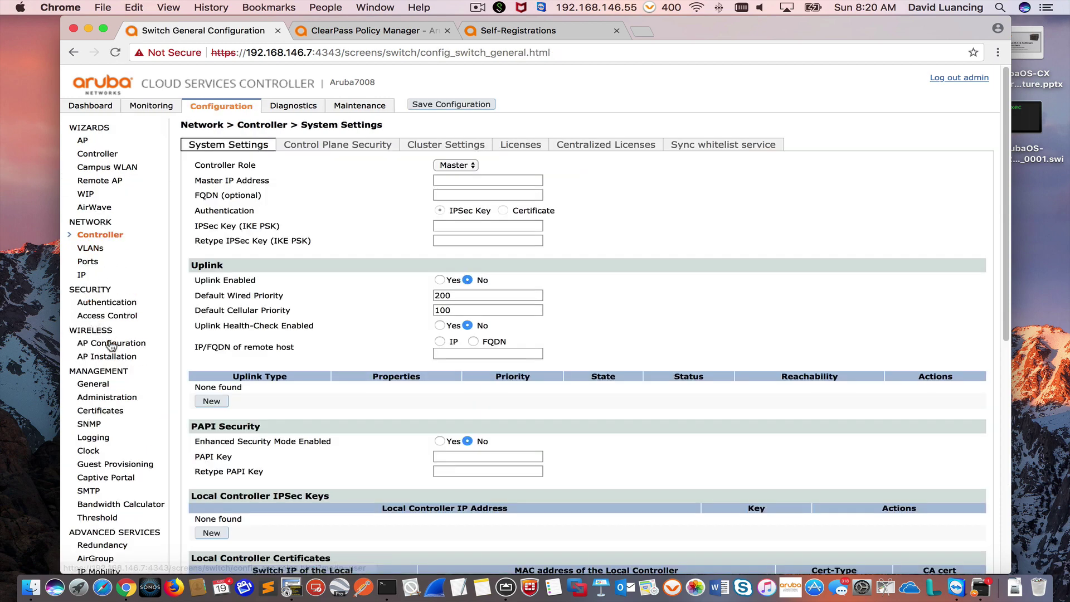
pyautogui.click(111, 345)
pyautogui.click(211, 210)
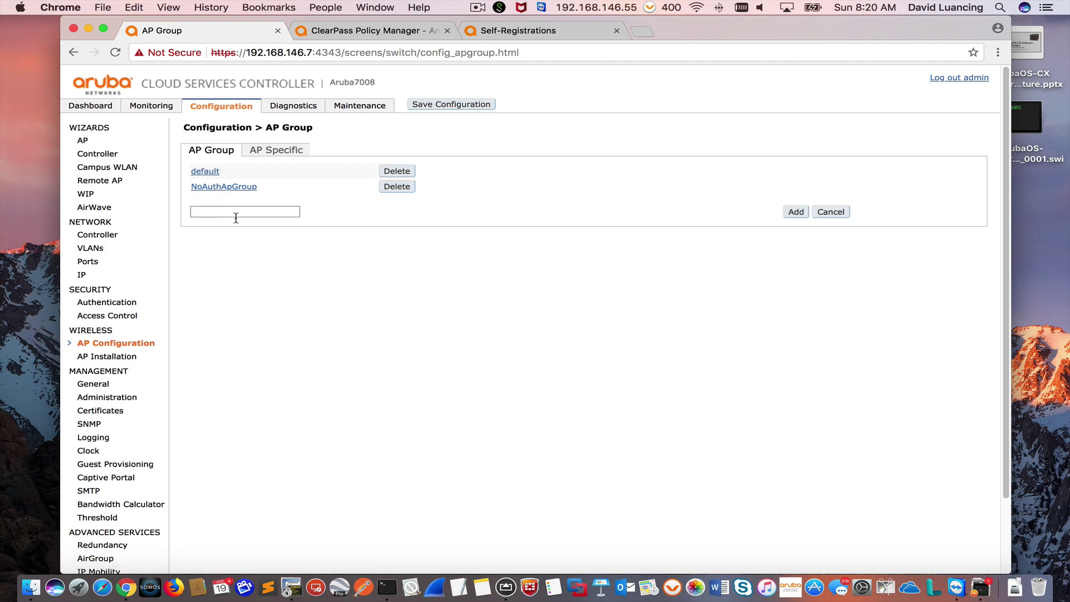
pyautogui.rightClick(256, 211)
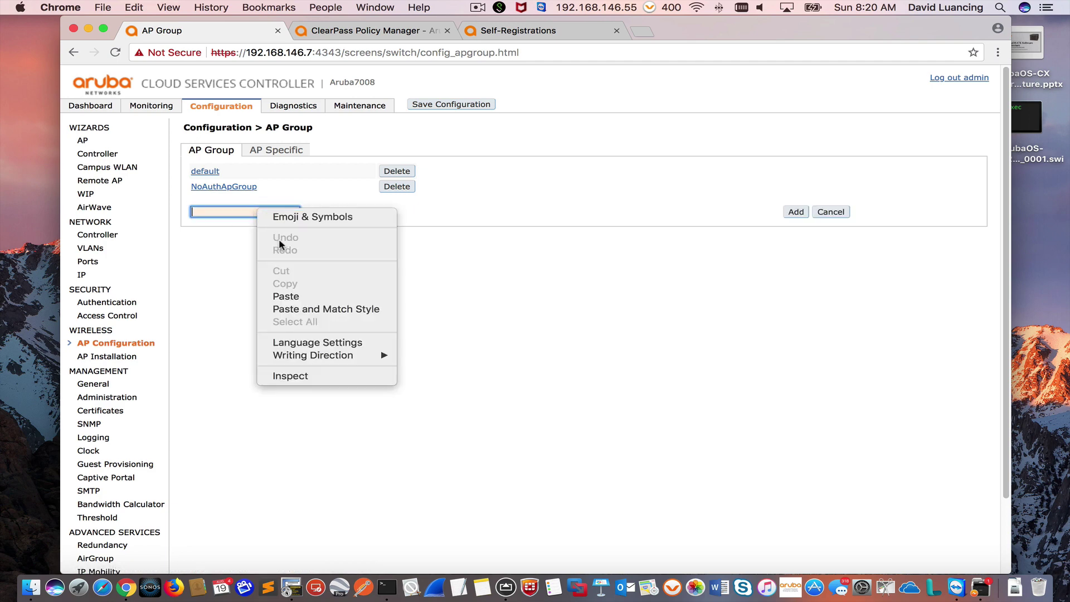
pyautogui.click(293, 296)
pyautogui.click(796, 212)
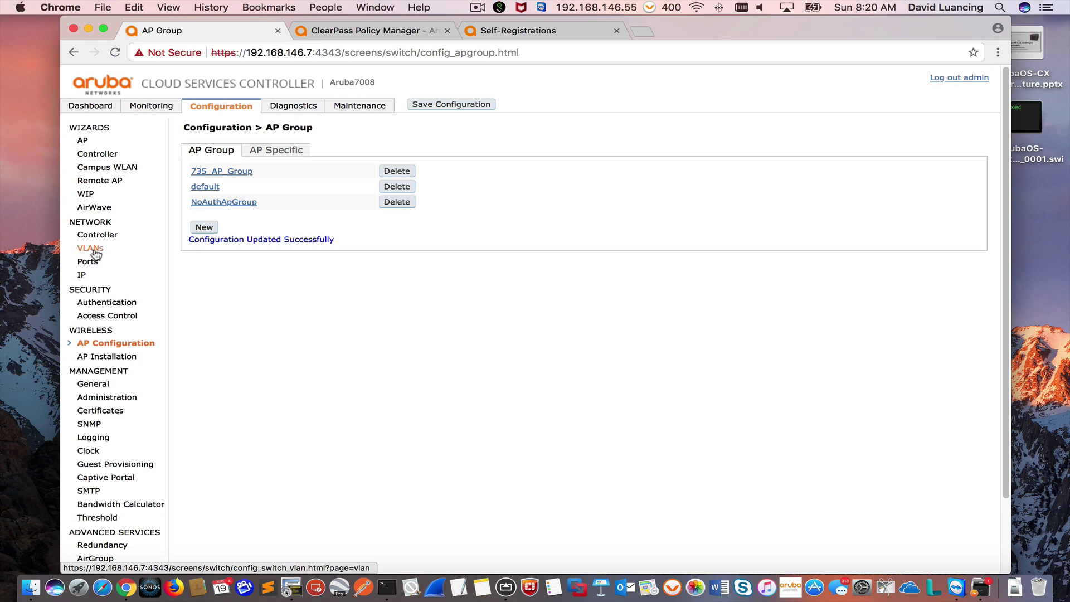
pyautogui.click(95, 249)
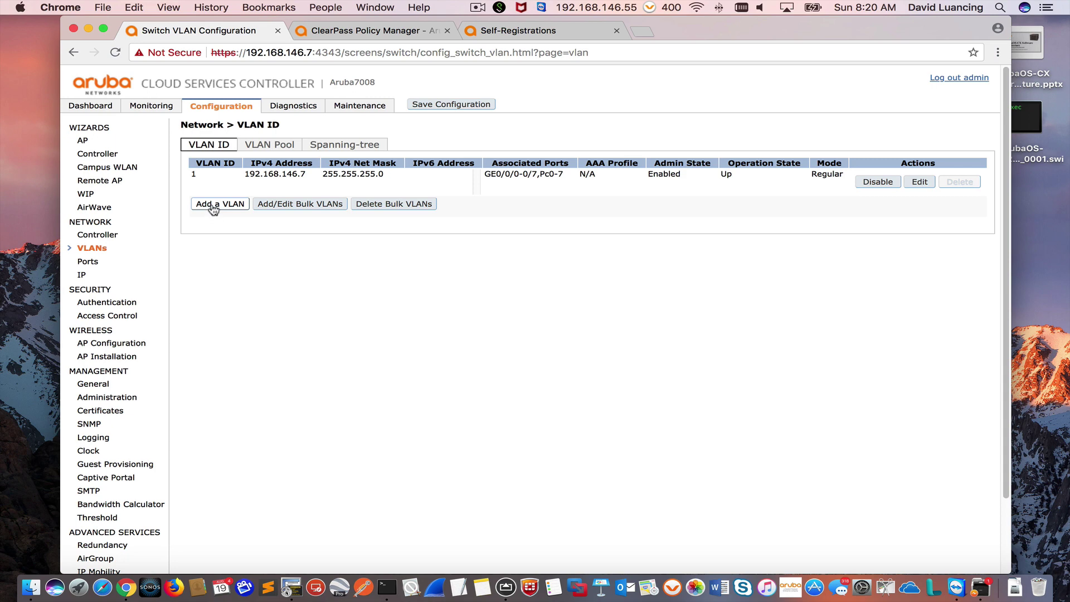
# Step: Add VLAN ID 999 with port 1 (GE0/0/1) as a member and apply it
pyautogui.click(212, 206)
pyautogui.click(395, 160)
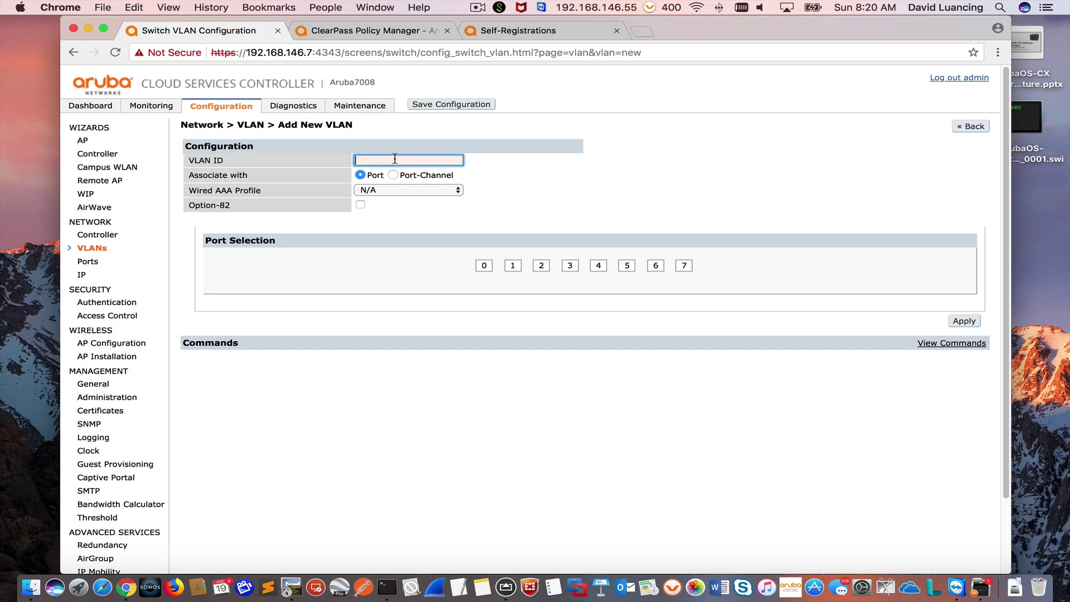
pyautogui.write('999')
pyautogui.click(512, 266)
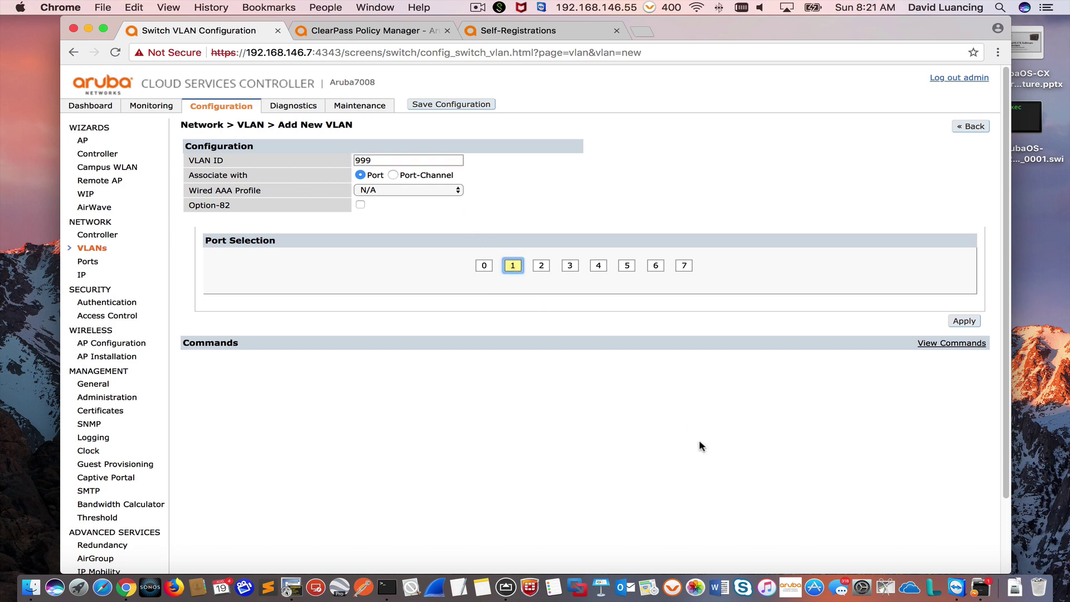
pyautogui.click(964, 321)
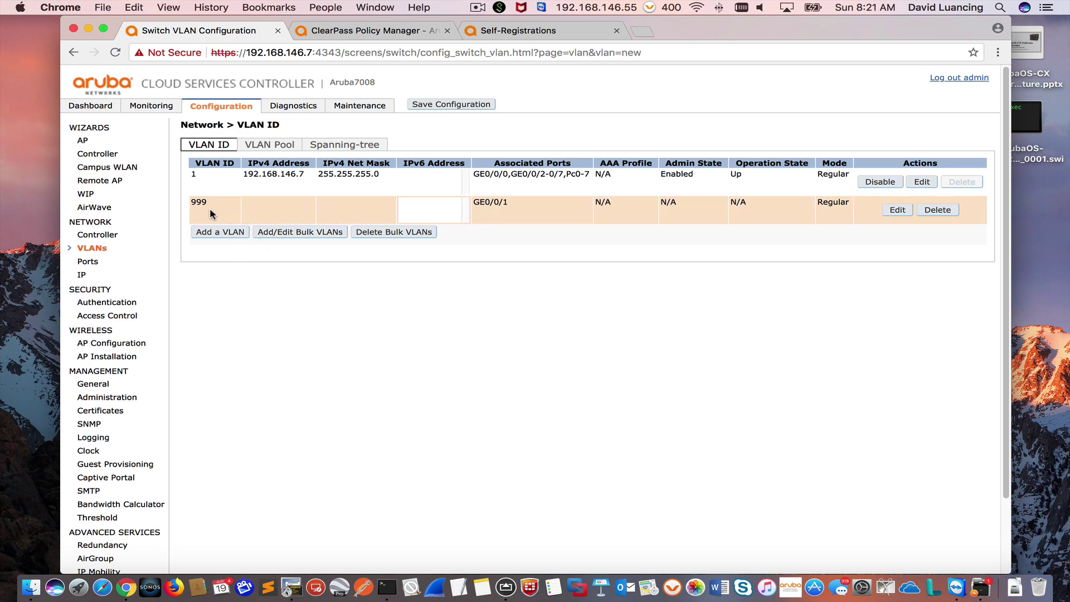
# Step: Set VLAN 999's IP interface to 192.168.128.3 with net mask 255.255.255.0 and apply
pyautogui.click(82, 275)
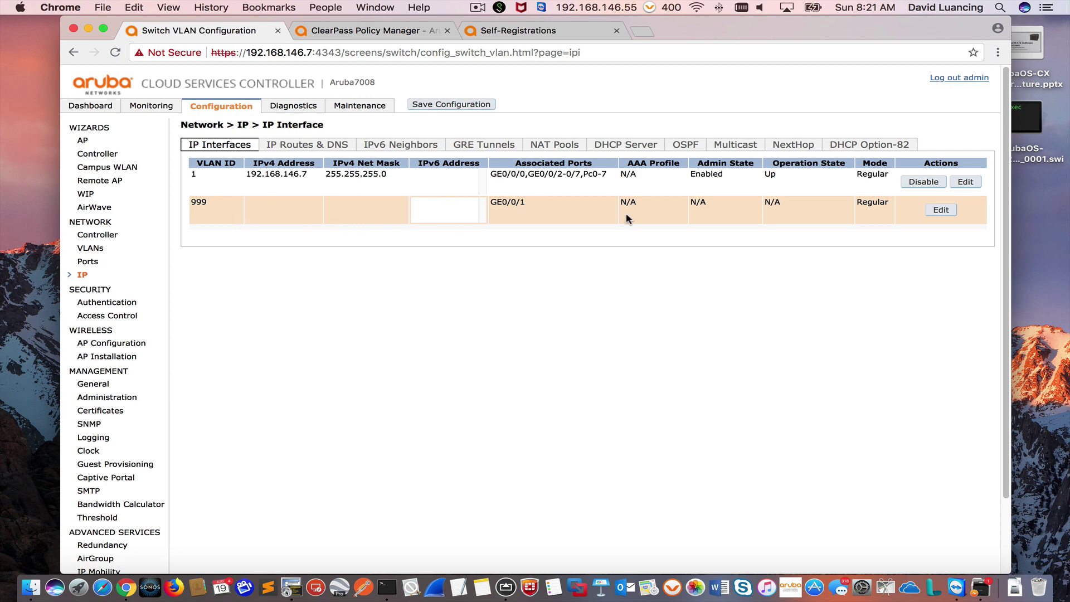
pyautogui.click(941, 210)
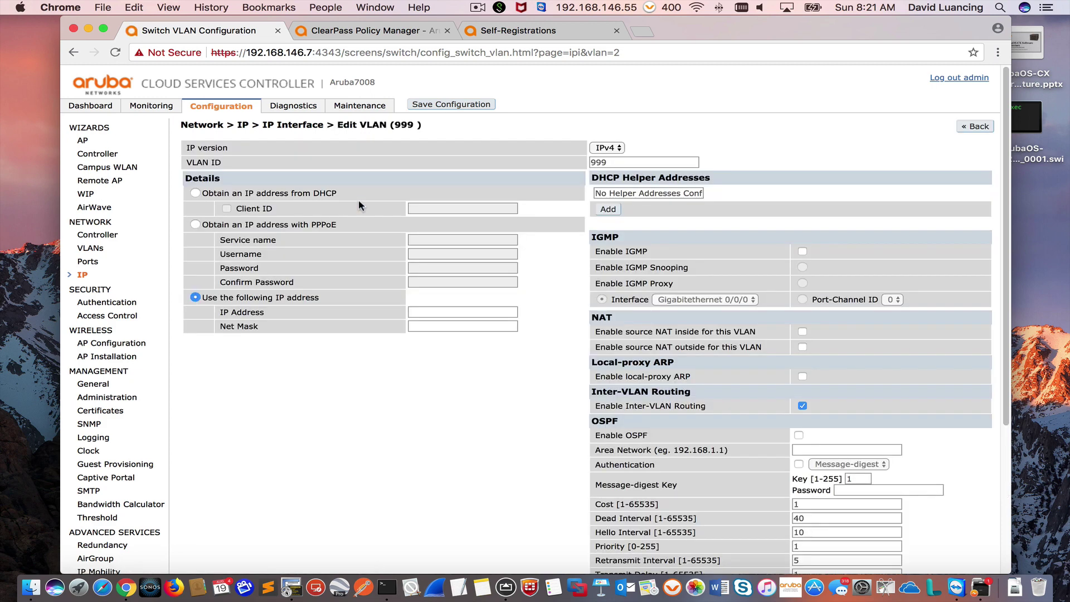
pyautogui.click(434, 313)
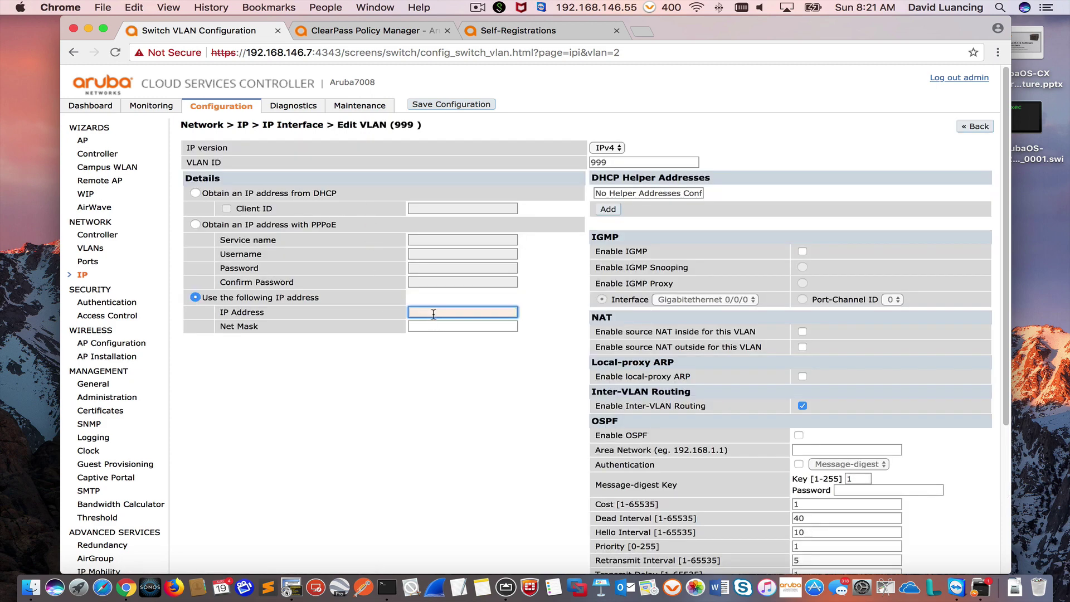
pyautogui.write('192.168.128.3')
pyautogui.click(457, 328)
pyautogui.write('2')
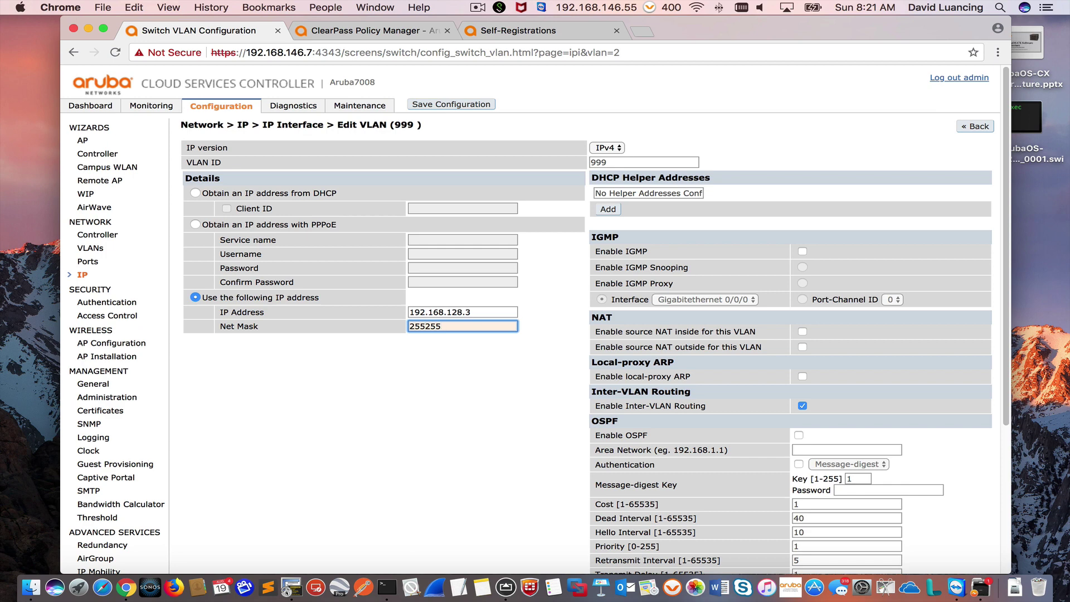
pyautogui.write('55.255.255.0')
pyautogui.moveTo(1010, 382); pyautogui.dragTo(1047, 566)
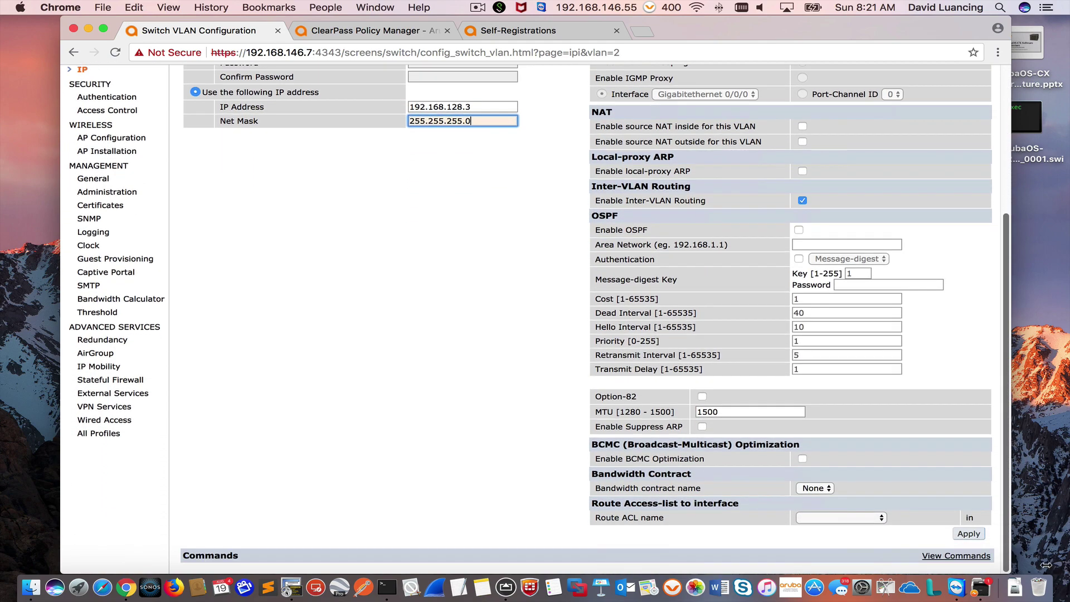
pyautogui.click(969, 534)
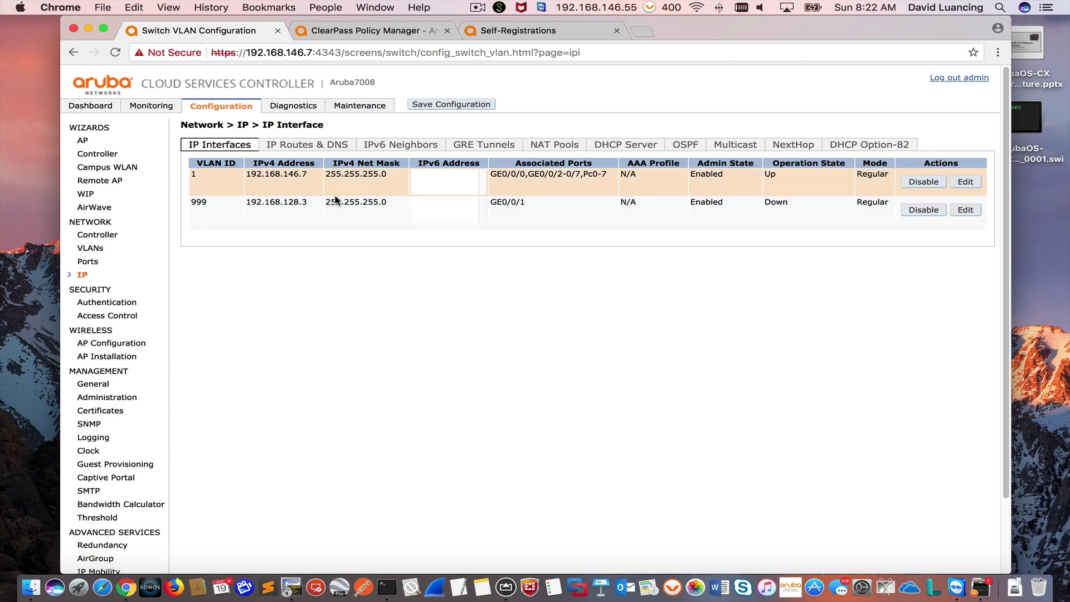
# Step: Disable spanning tree on port 0/0/1, apply, then check VLAN 999's interface status
pyautogui.click(87, 262)
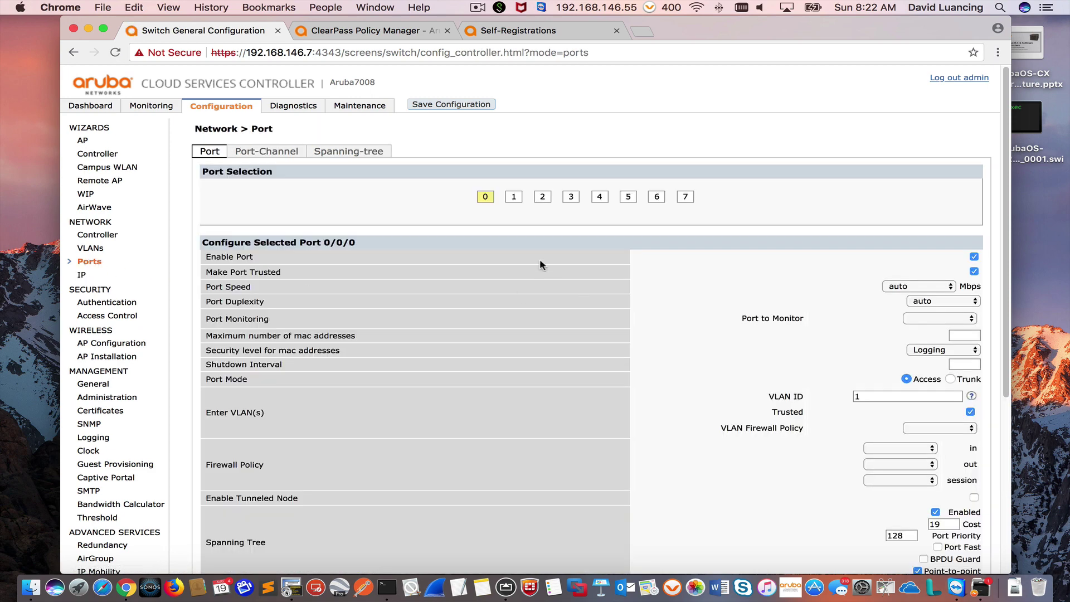
pyautogui.click(514, 197)
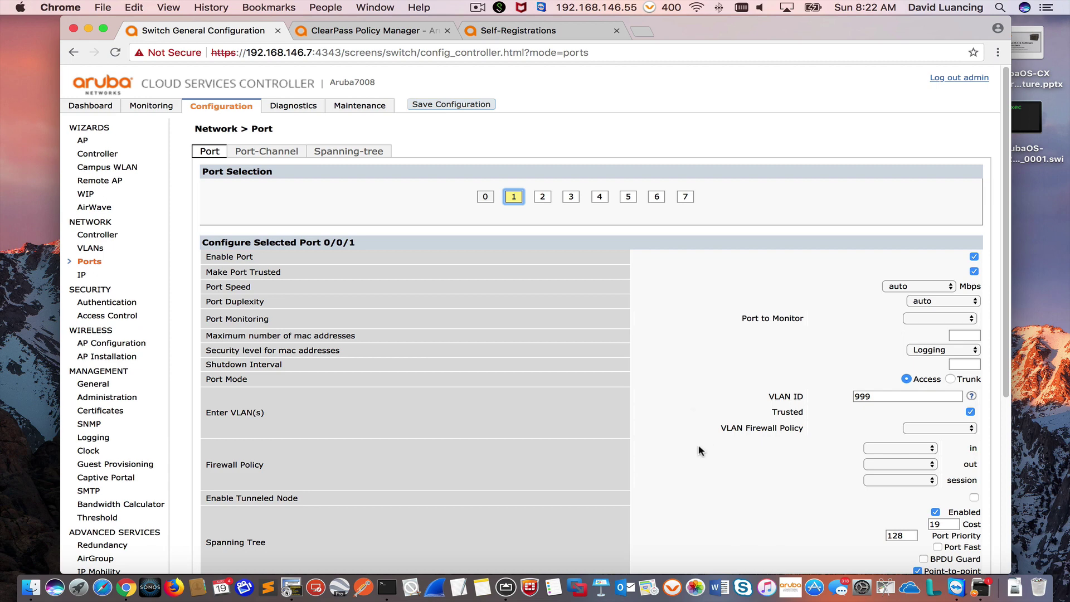
pyautogui.scroll(-1, 686, 427)
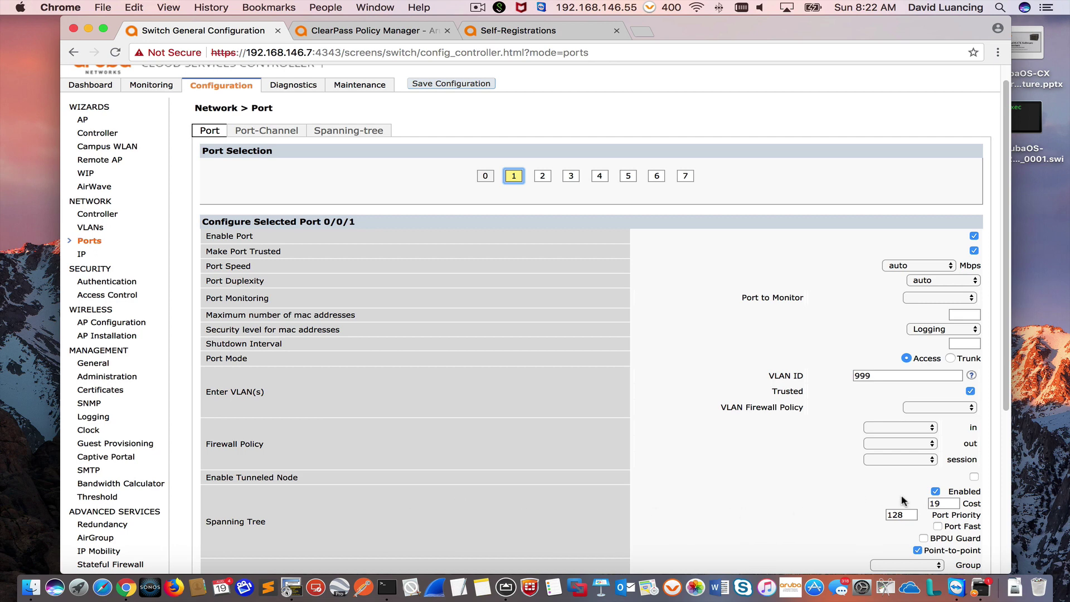
pyautogui.click(935, 491)
pyautogui.scroll(-10, 998, 424)
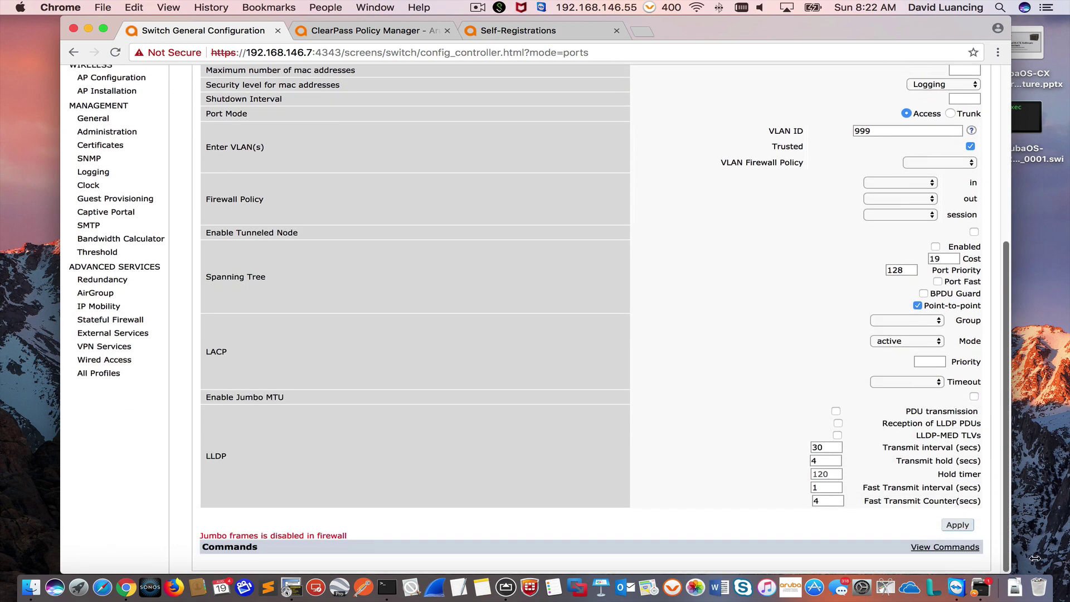
pyautogui.click(965, 526)
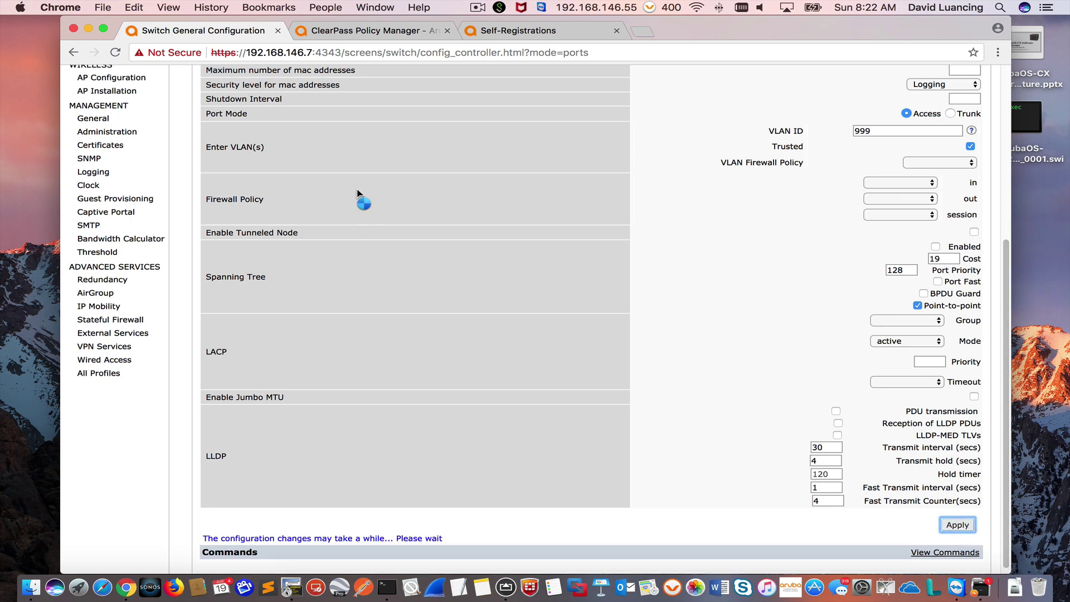
pyautogui.scroll(10, 435, 273)
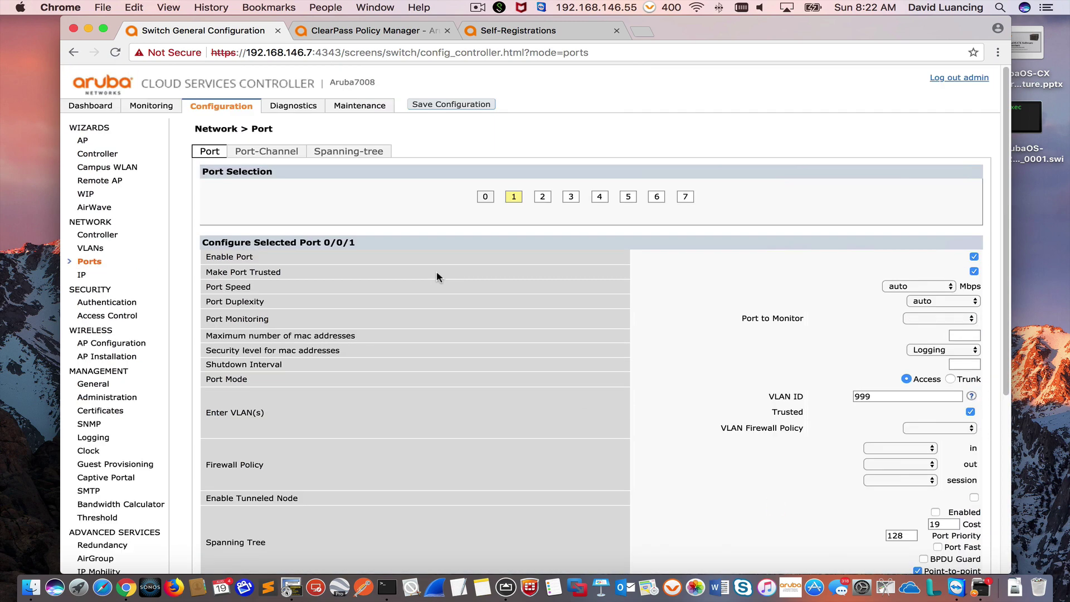
pyautogui.click(83, 275)
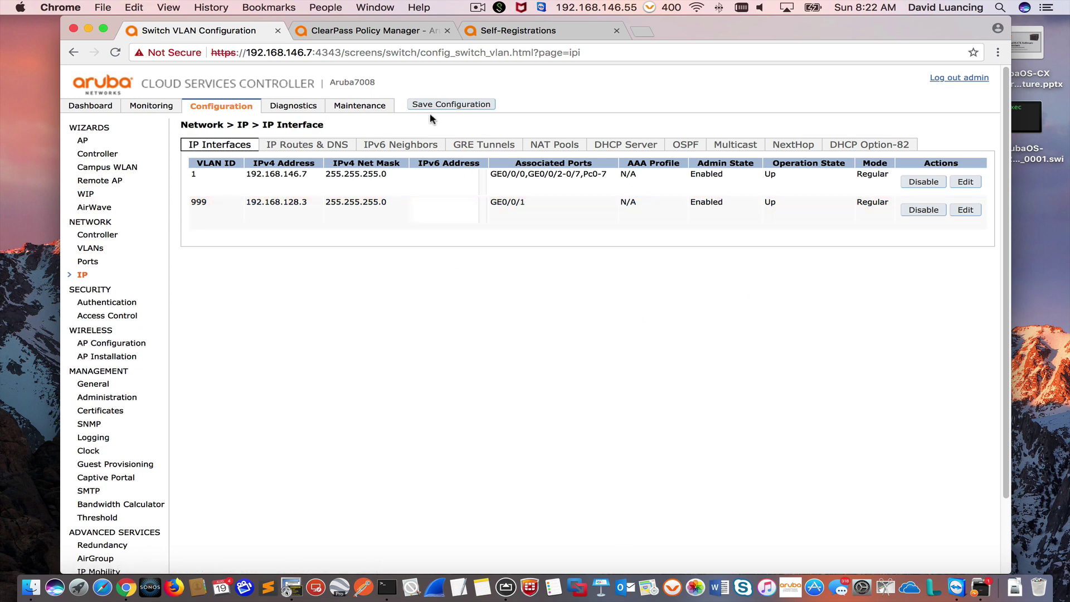
# Step: Save the configuration to flash and confirm IAP-315 is listed up in 735_AP_Group
pyautogui.click(446, 106)
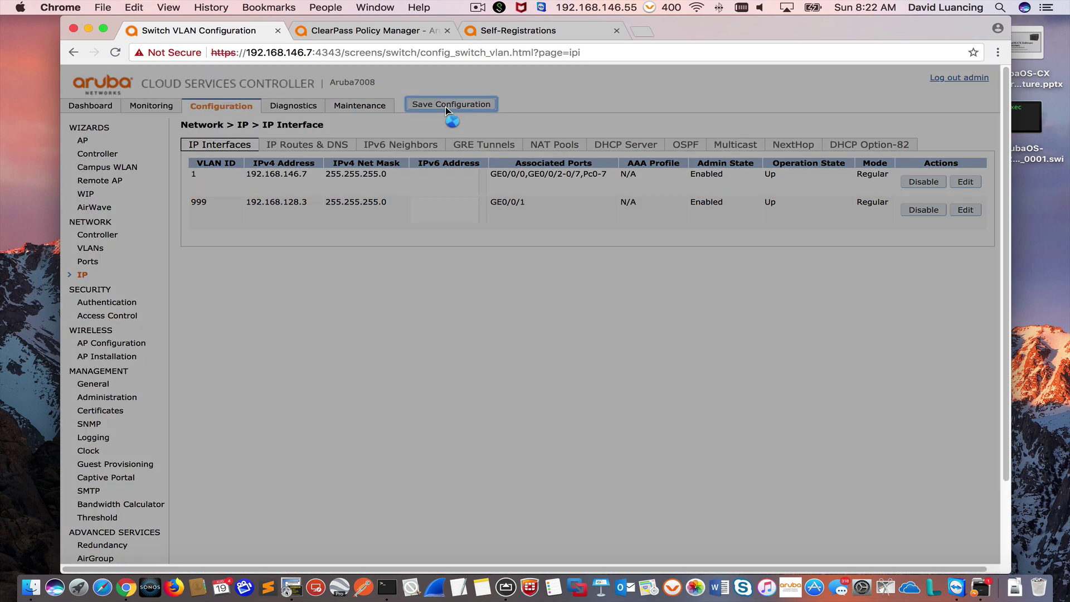
pyautogui.click(672, 126)
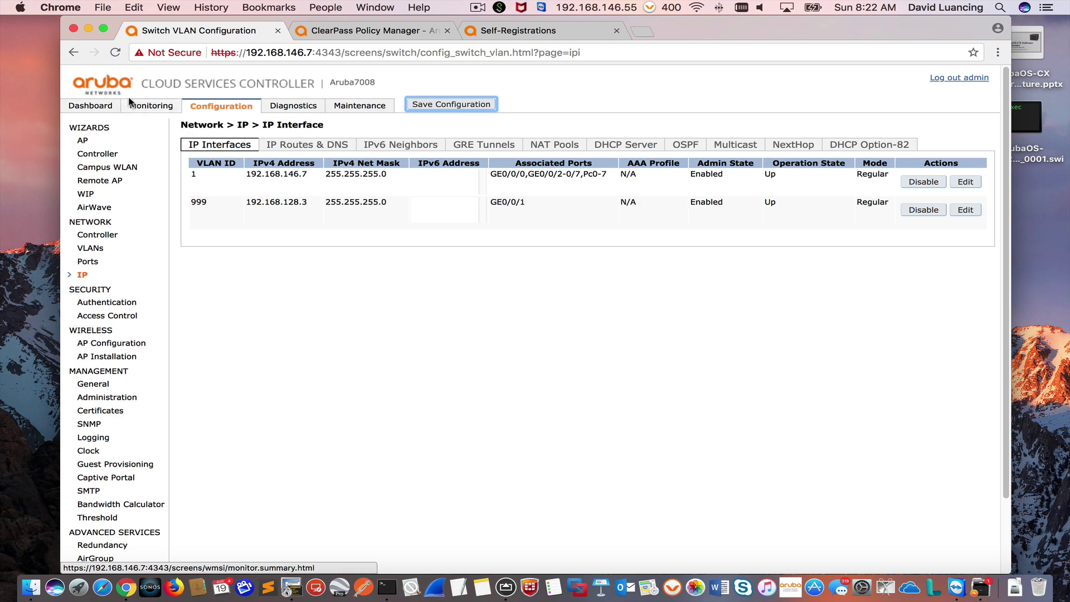
pyautogui.click(150, 106)
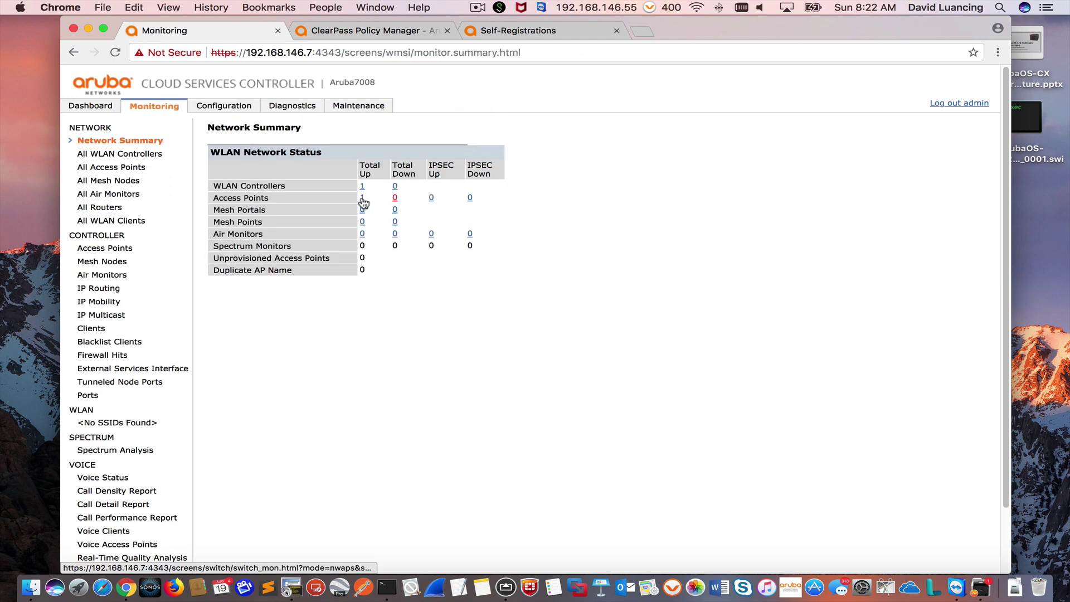
pyautogui.click(363, 198)
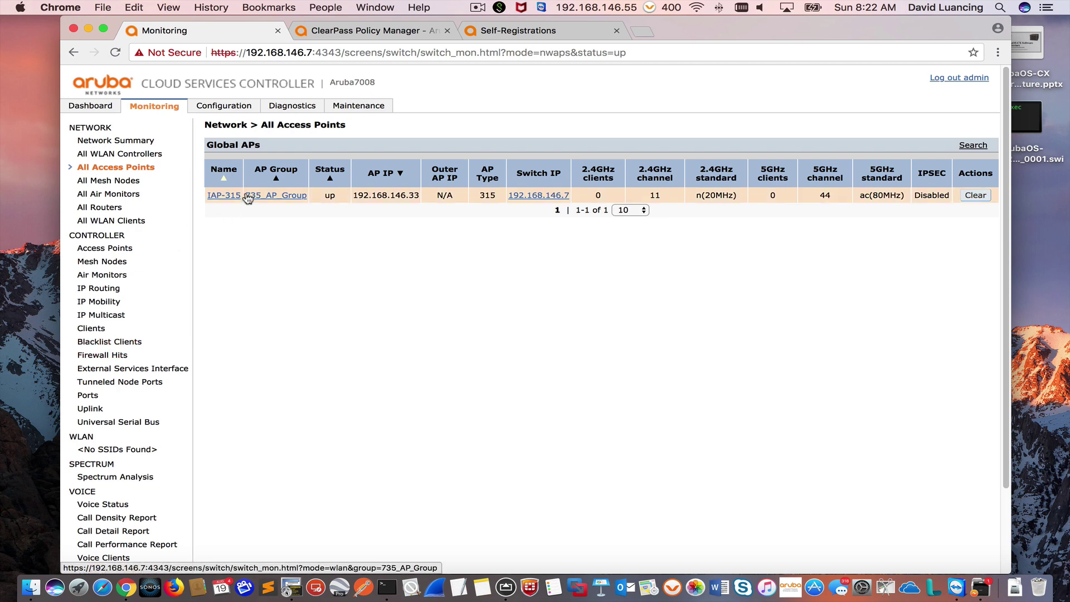
pyautogui.click(223, 106)
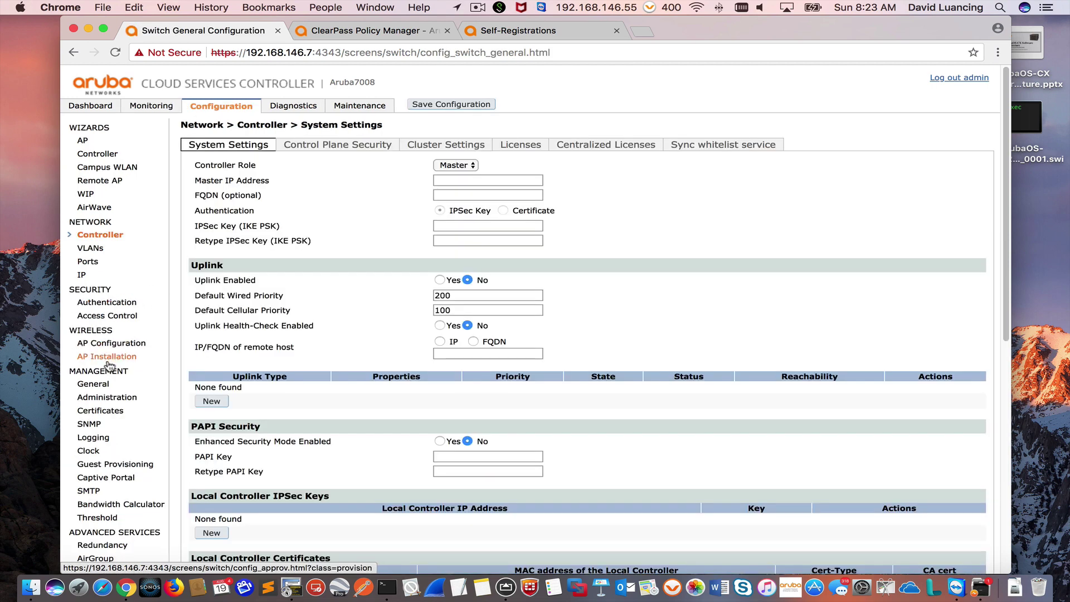
# Step: Open IAP-315's provisioning settings from AP Installation, look through them, and go back
pyautogui.click(105, 357)
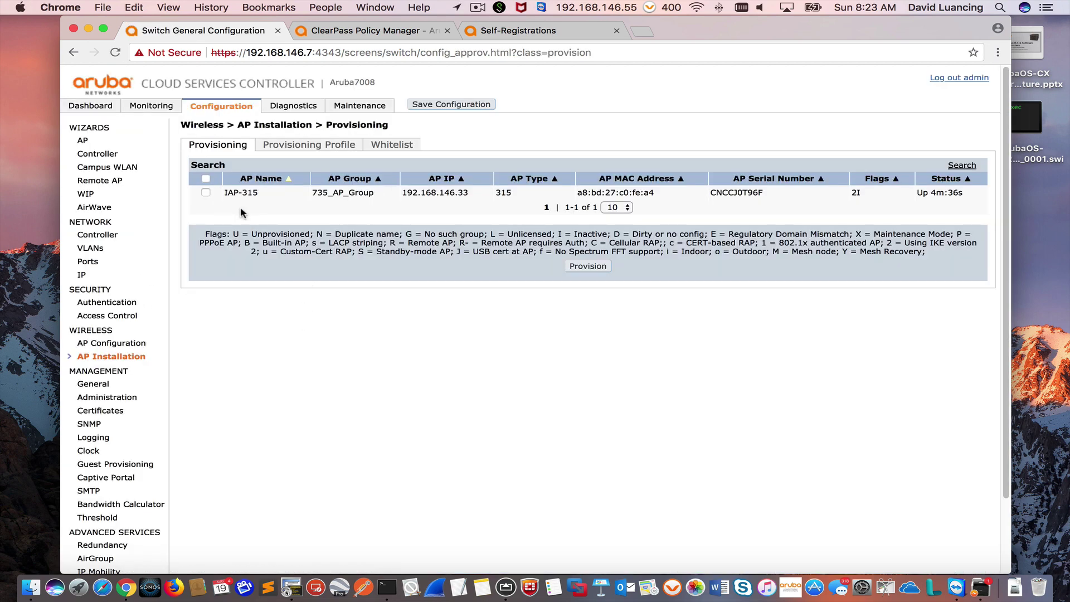
pyautogui.click(206, 192)
pyautogui.click(588, 266)
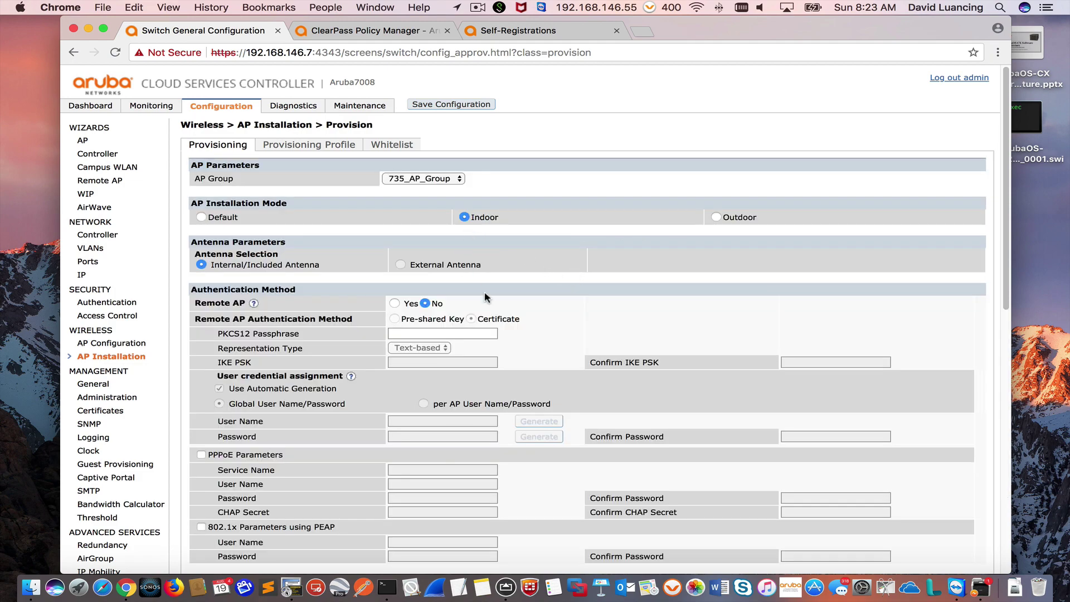
pyautogui.scroll(-10, 493, 408)
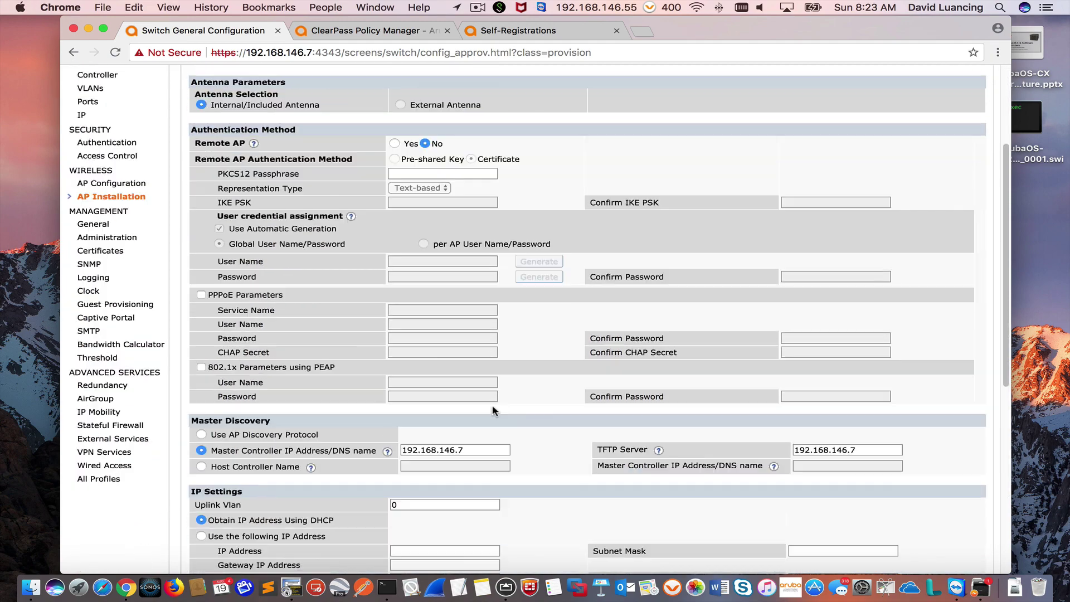
pyautogui.scroll(-3, 493, 411)
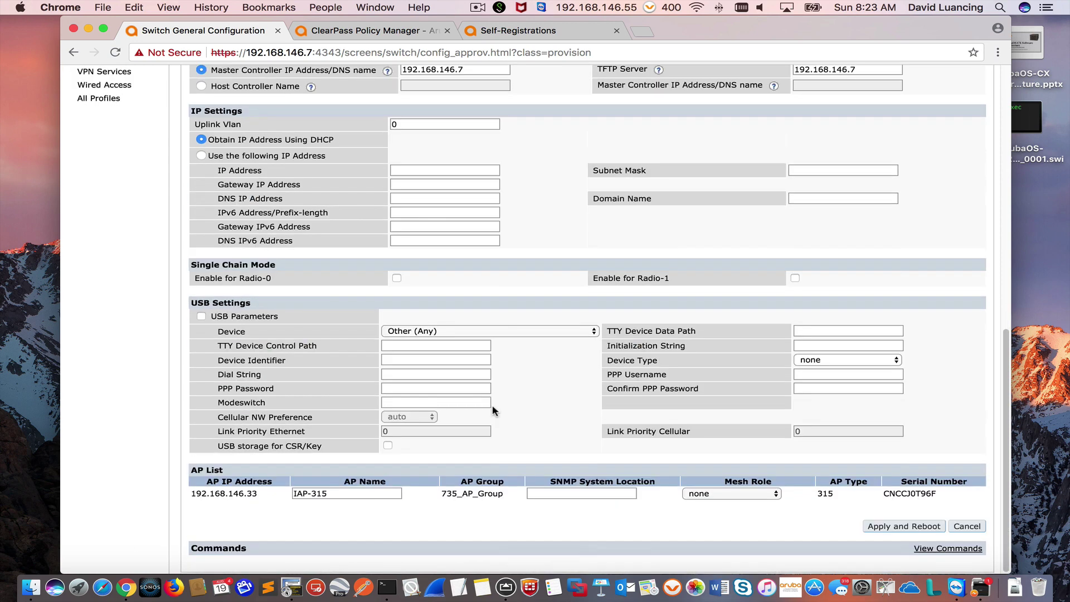
pyautogui.scroll(15, 493, 405)
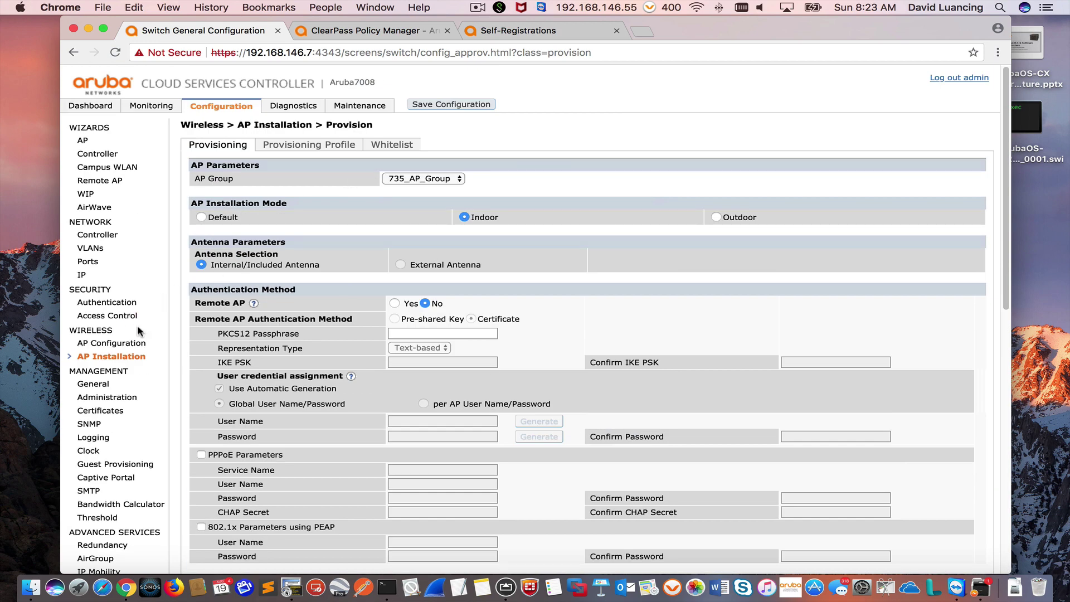
pyautogui.click(126, 356)
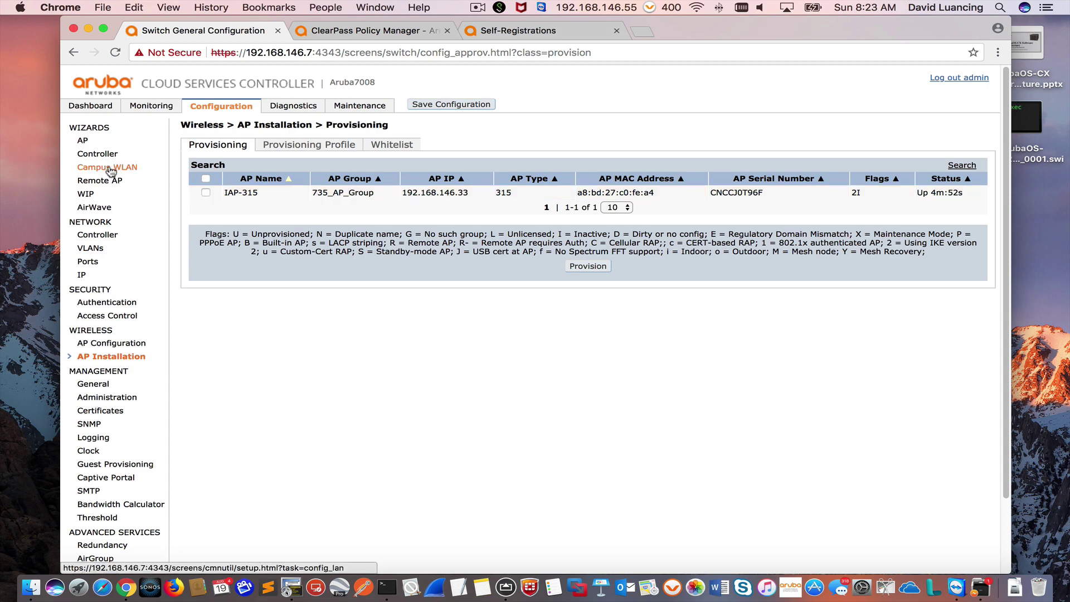
# Step: Start the WLAN wizard and add a new WLAN named MyGuest in 735_AP_Group
pyautogui.click(107, 168)
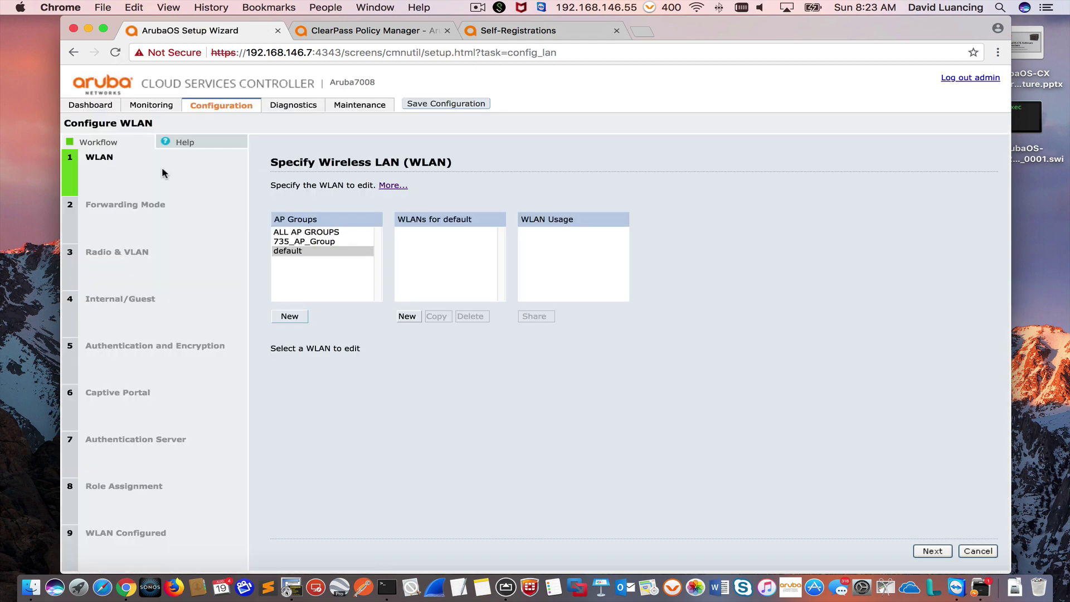
pyautogui.click(291, 243)
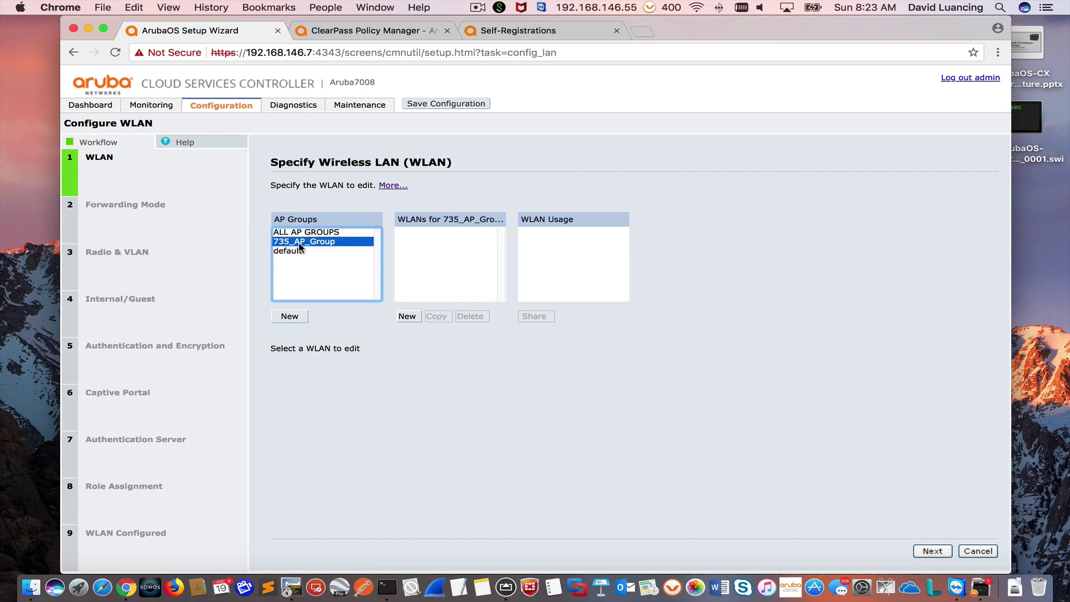
pyautogui.click(405, 316)
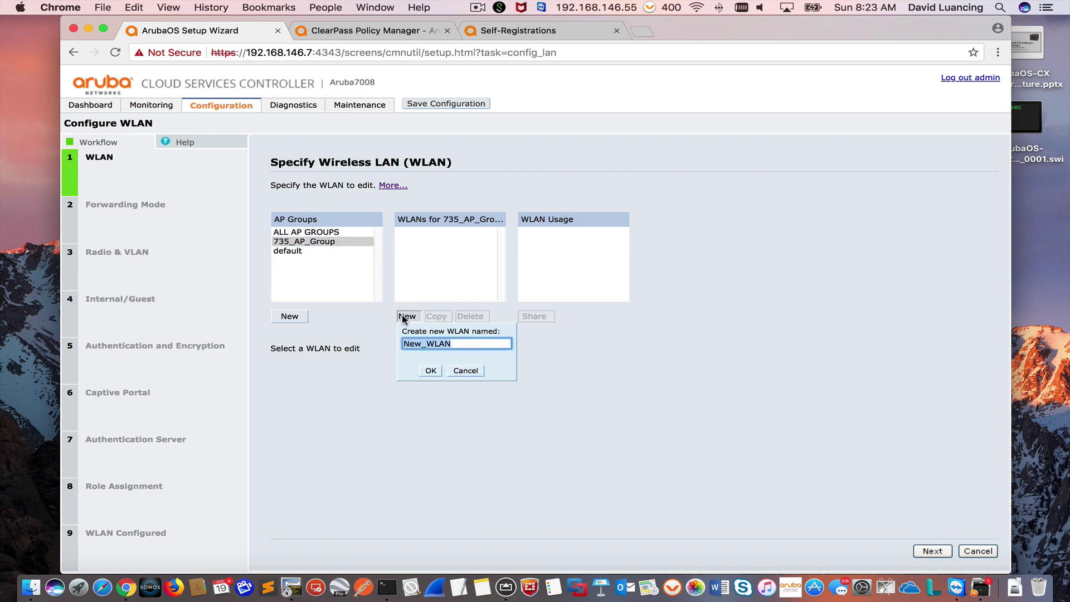
pyautogui.write('MyGuest')
pyautogui.click(430, 371)
pyautogui.click(929, 552)
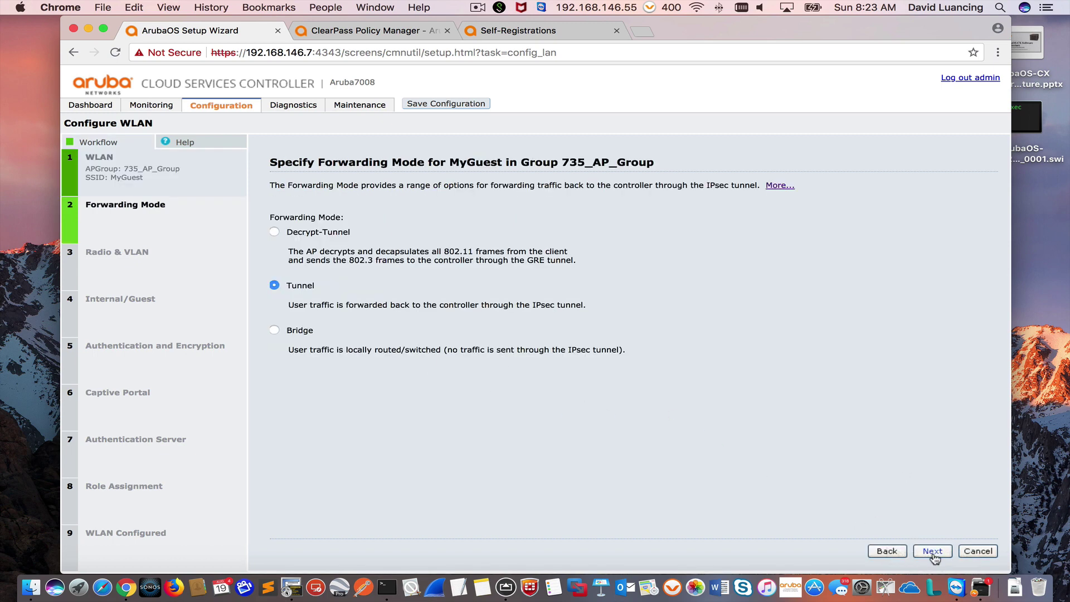
# Step: Keep tunnel forwarding, assign VLAN 999, and make MyGuest a guest WLAN
pyautogui.click(933, 552)
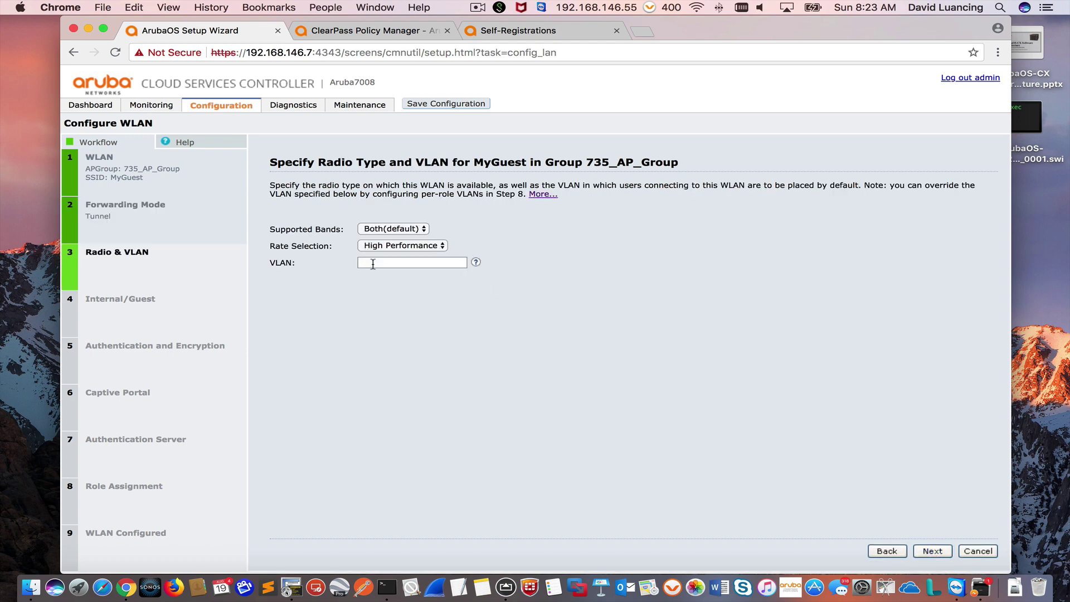
pyautogui.click(373, 263)
pyautogui.write('99')
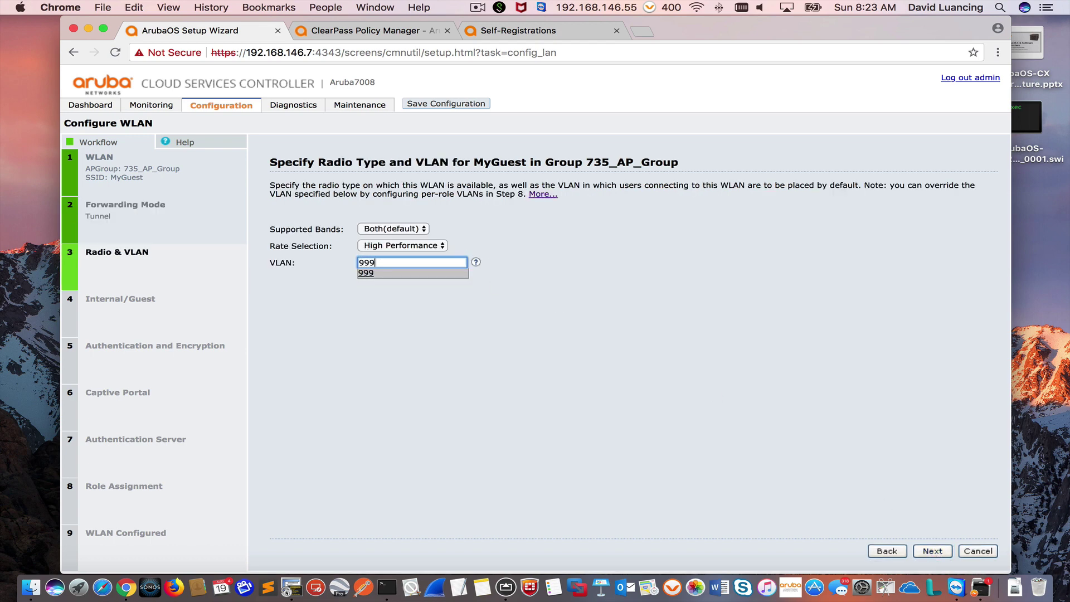
pyautogui.write('9')
pyautogui.click(933, 552)
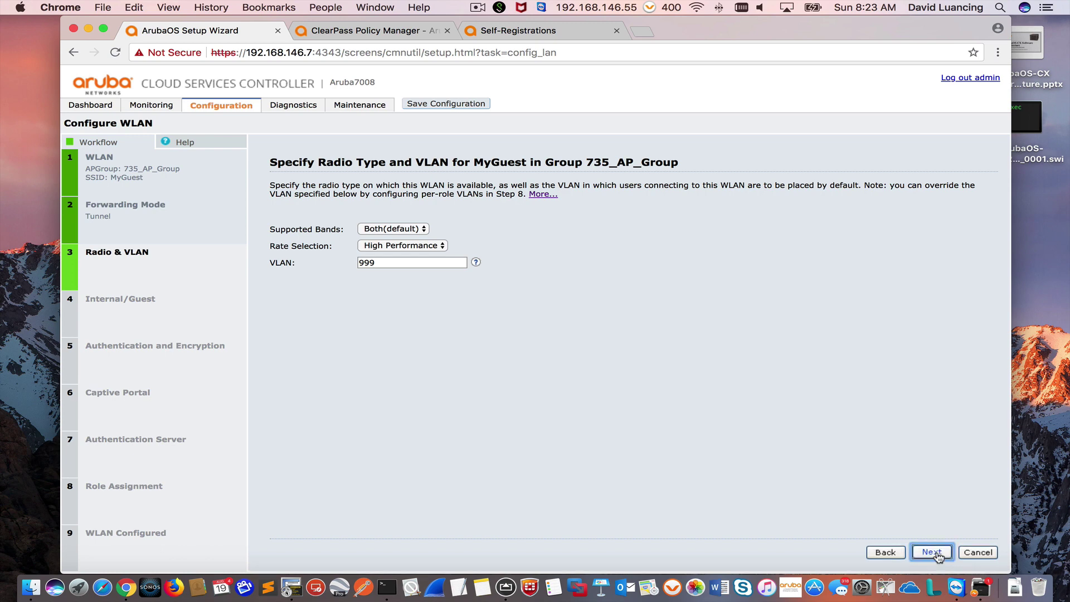
pyautogui.click(276, 256)
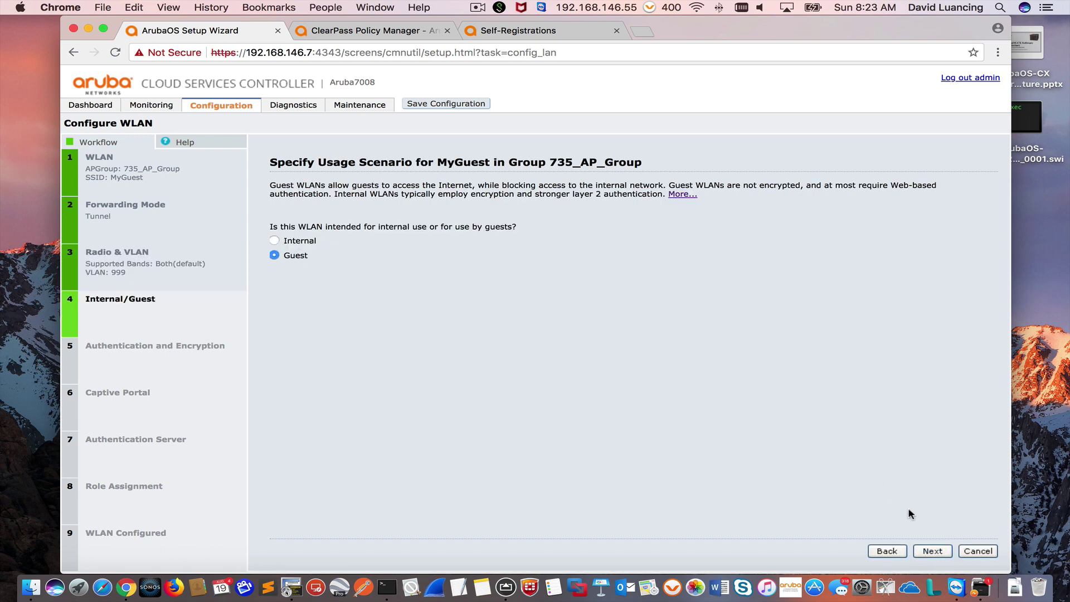
pyautogui.click(933, 552)
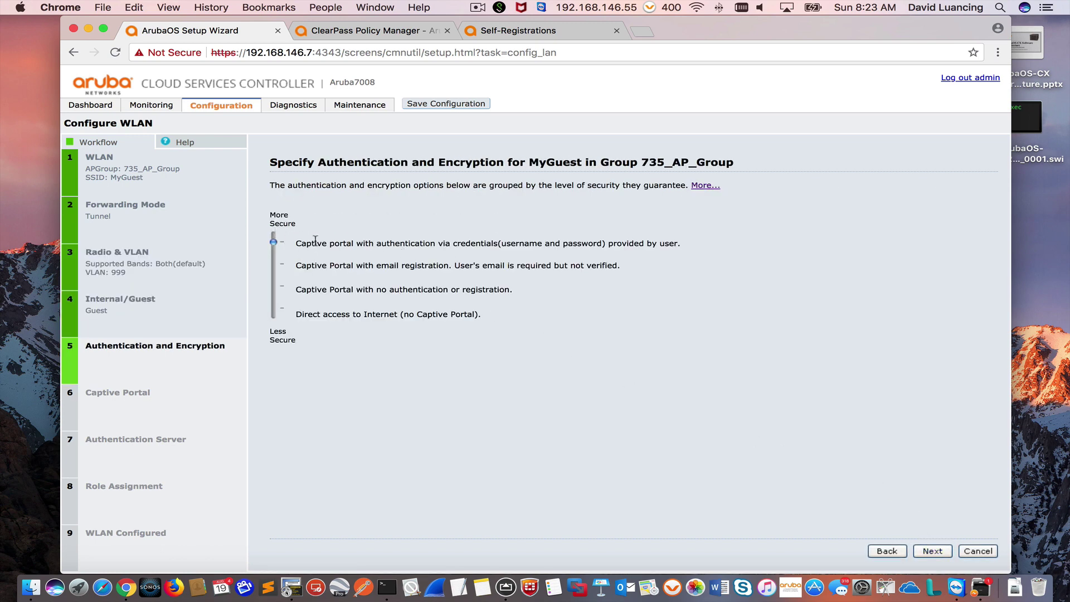
pyautogui.moveTo(297, 243); pyautogui.dragTo(676, 248)
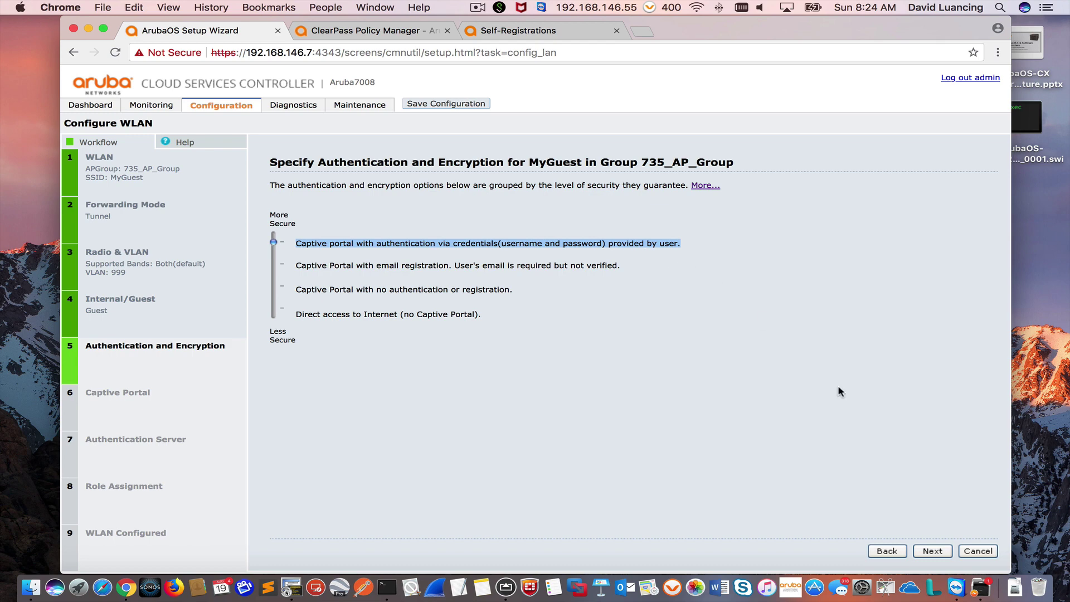
# Step: Keep captive portal and add RADIUS server ClearPass at 192.168.146.14 with its shared key
pyautogui.click(939, 553)
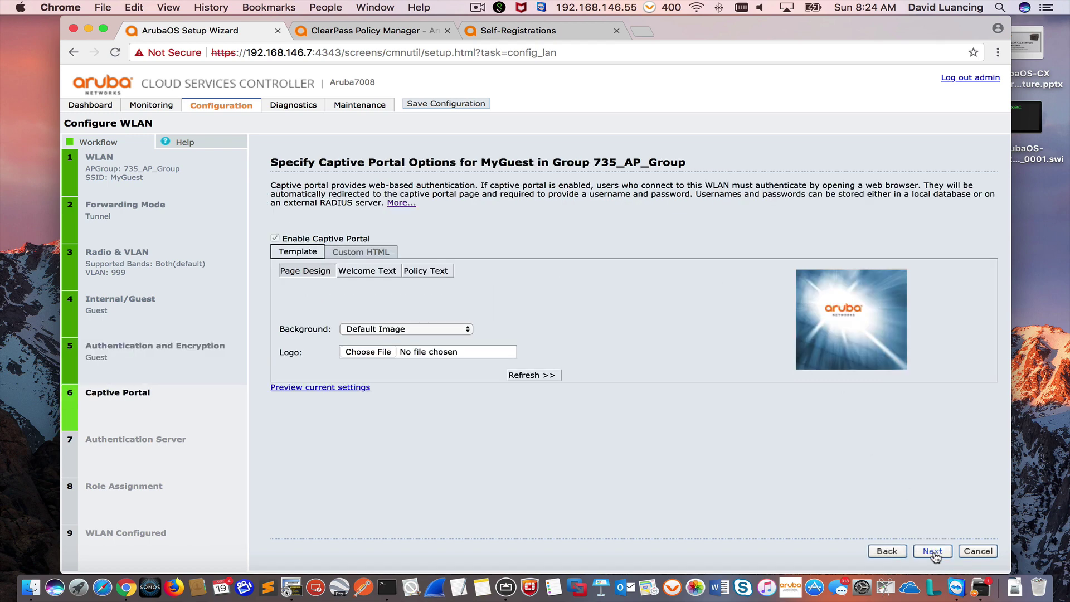
pyautogui.click(936, 555)
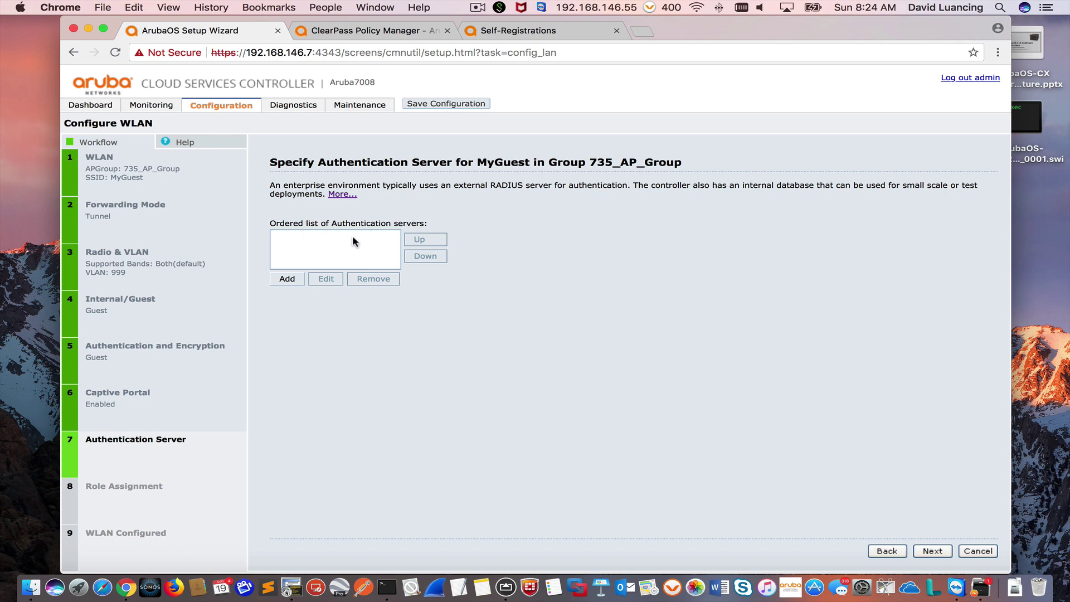
pyautogui.click(287, 280)
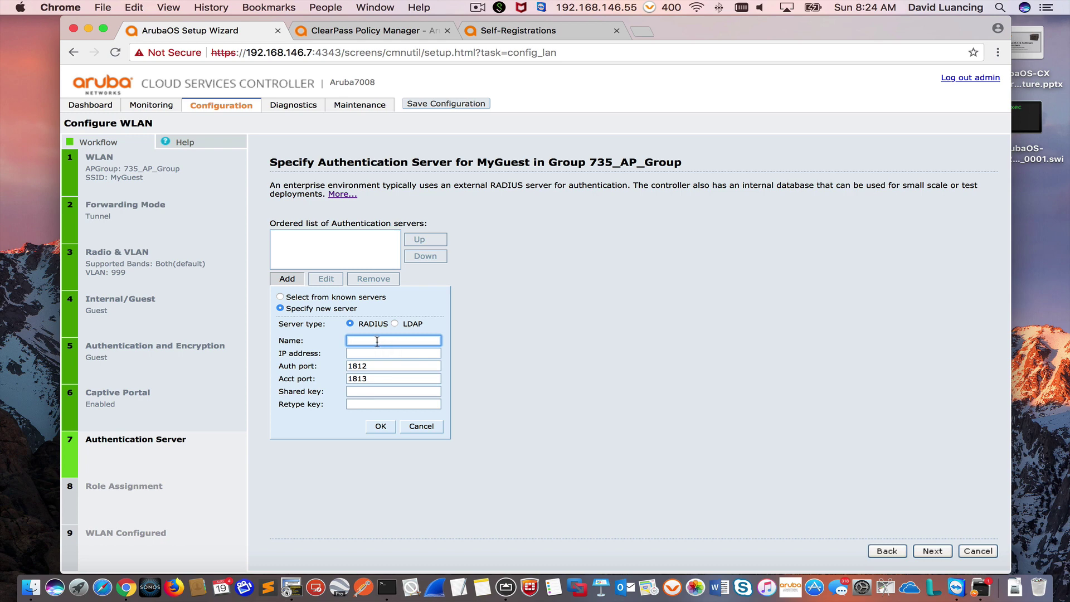
pyautogui.write('ClearPas')
pyautogui.press('Tab')
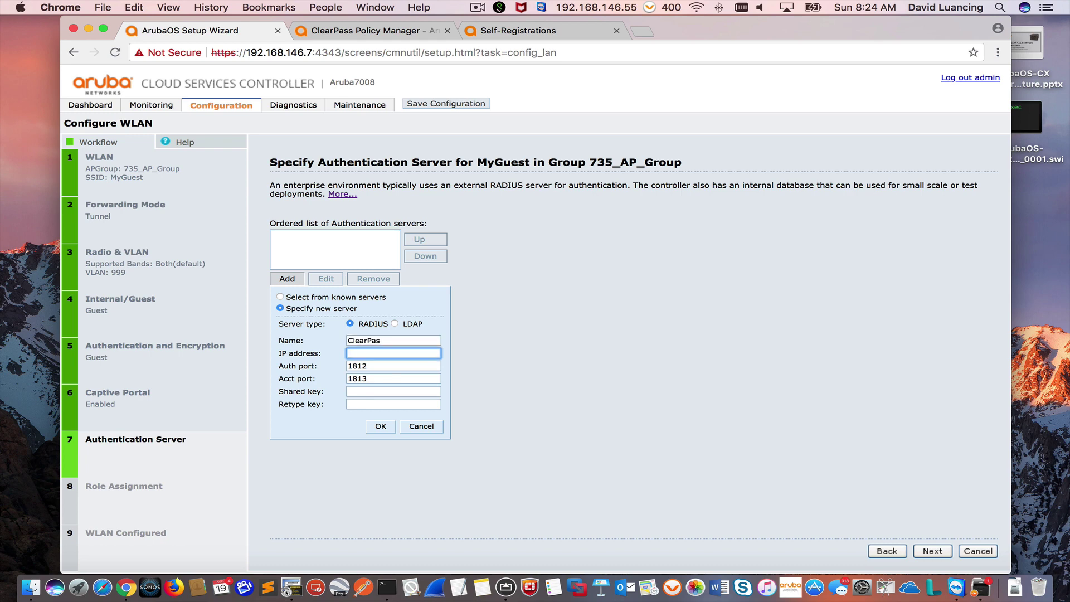
pyautogui.click(423, 338)
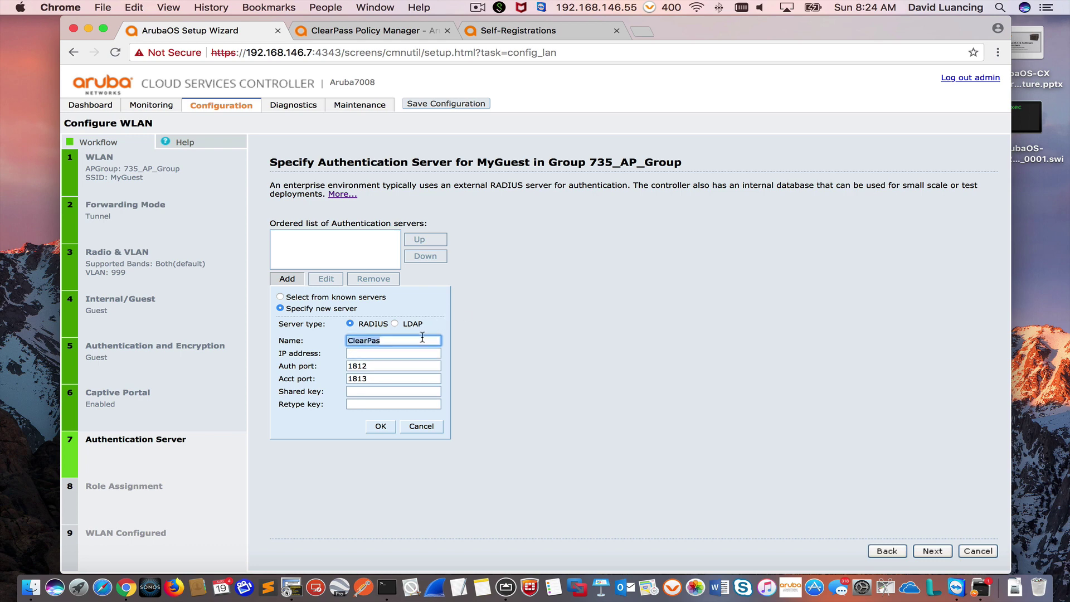
pyautogui.write('s')
pyautogui.click(395, 353)
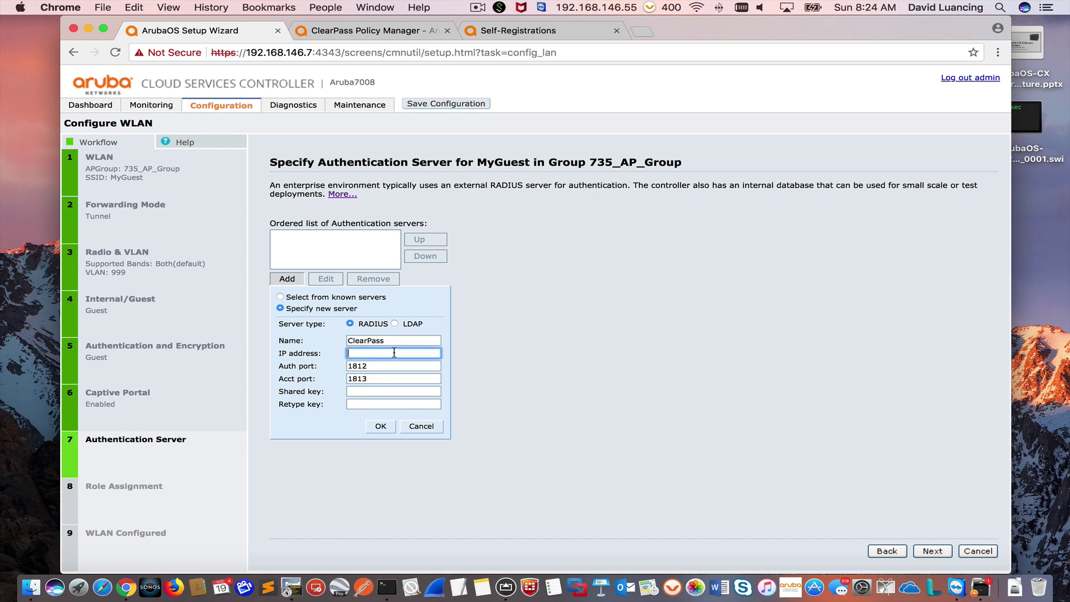
pyautogui.write('192.168.146.14')
pyautogui.click(387, 391)
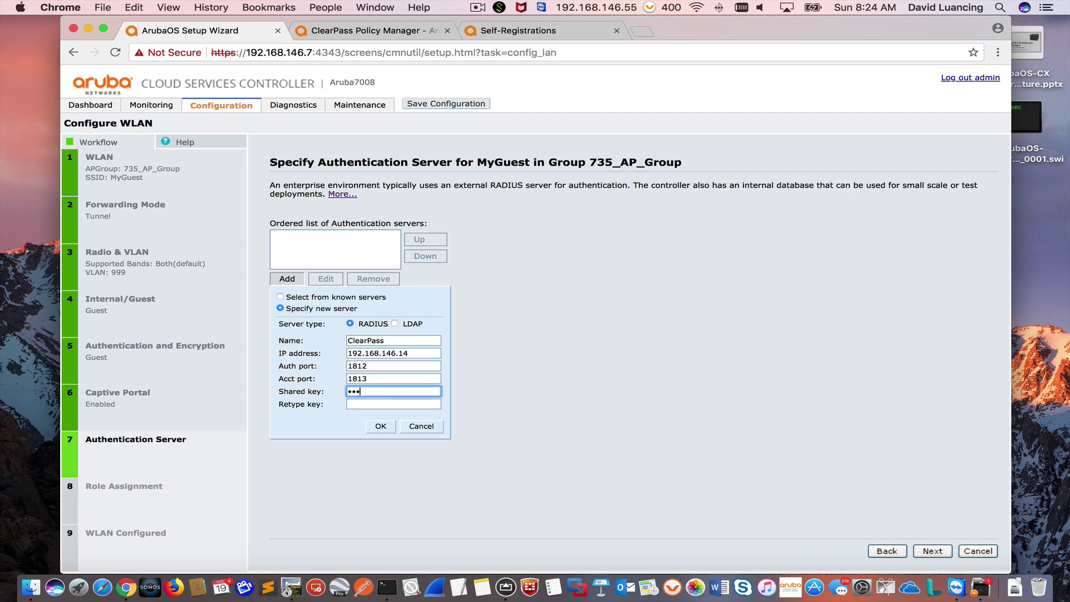
pyautogui.press('Tab')
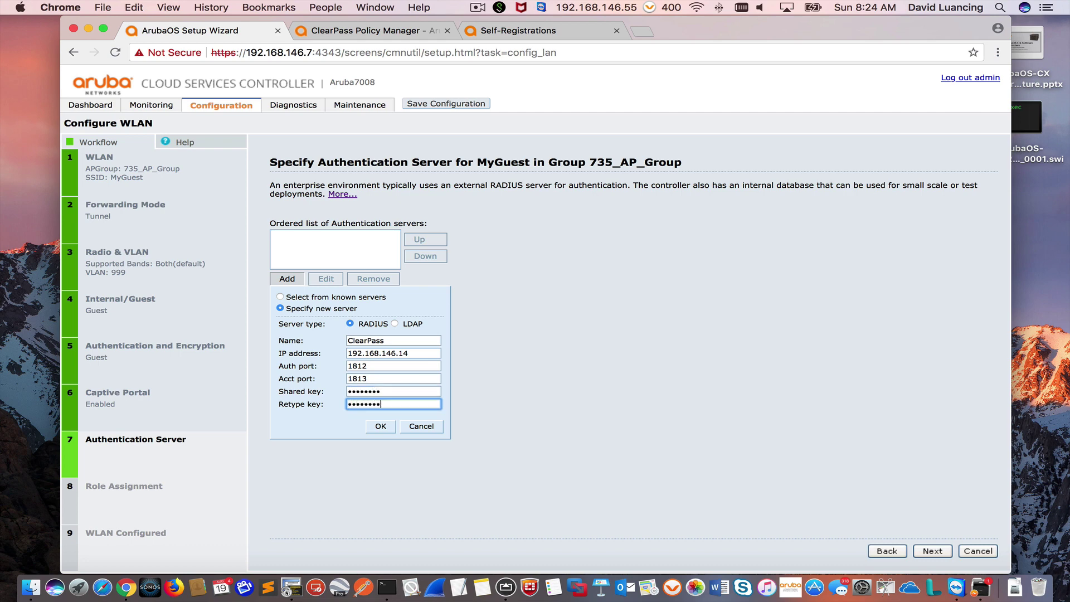
pyautogui.click(382, 427)
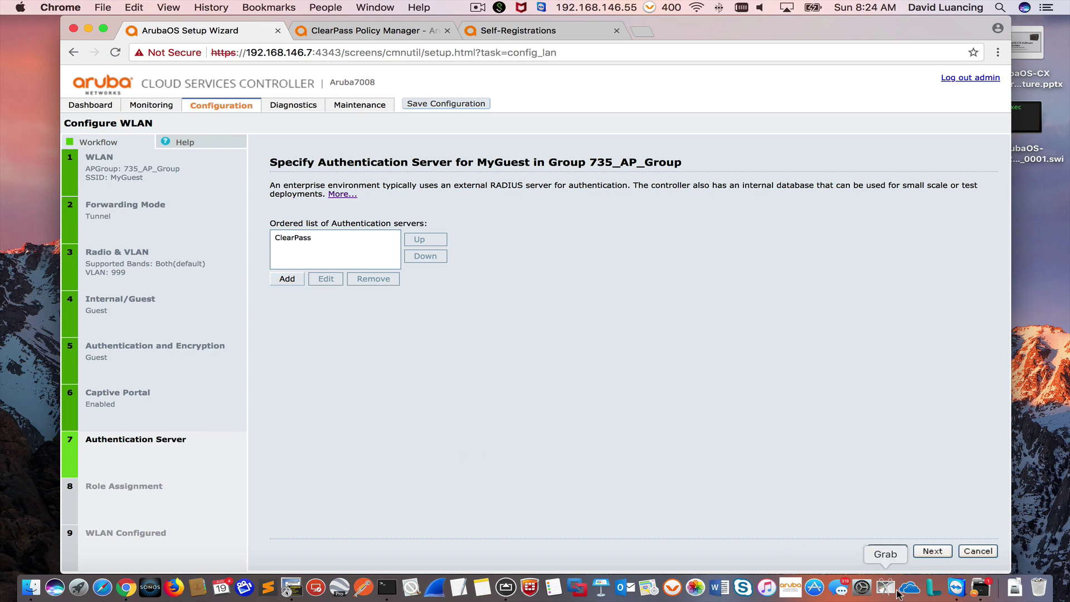
# Step: Accept roles MyGuest-guest-logon and guest, then finish and push the MyGuest configuration
pyautogui.click(932, 552)
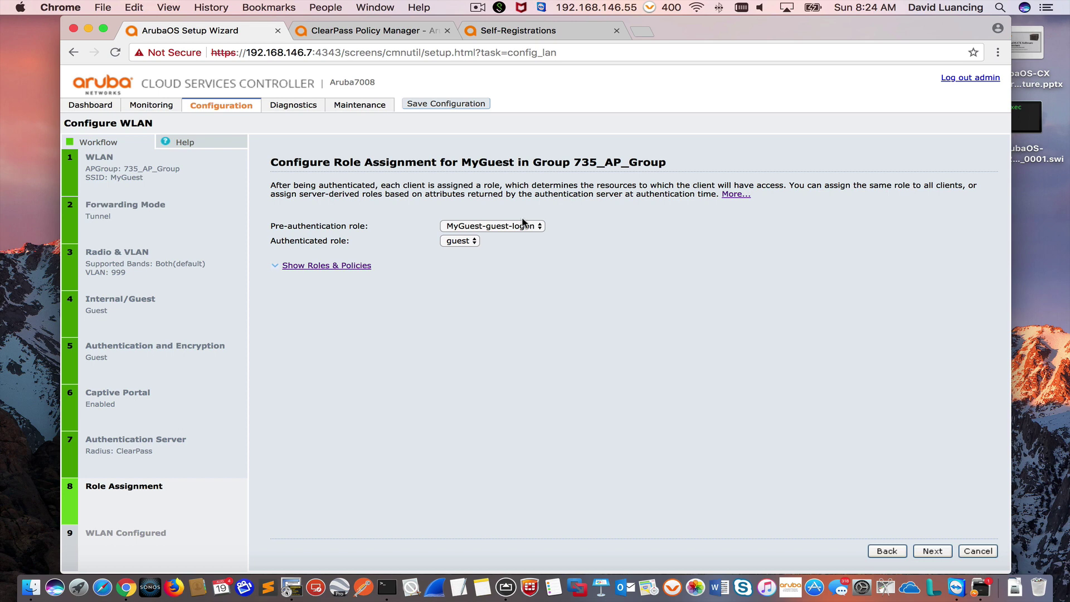
pyautogui.click(932, 552)
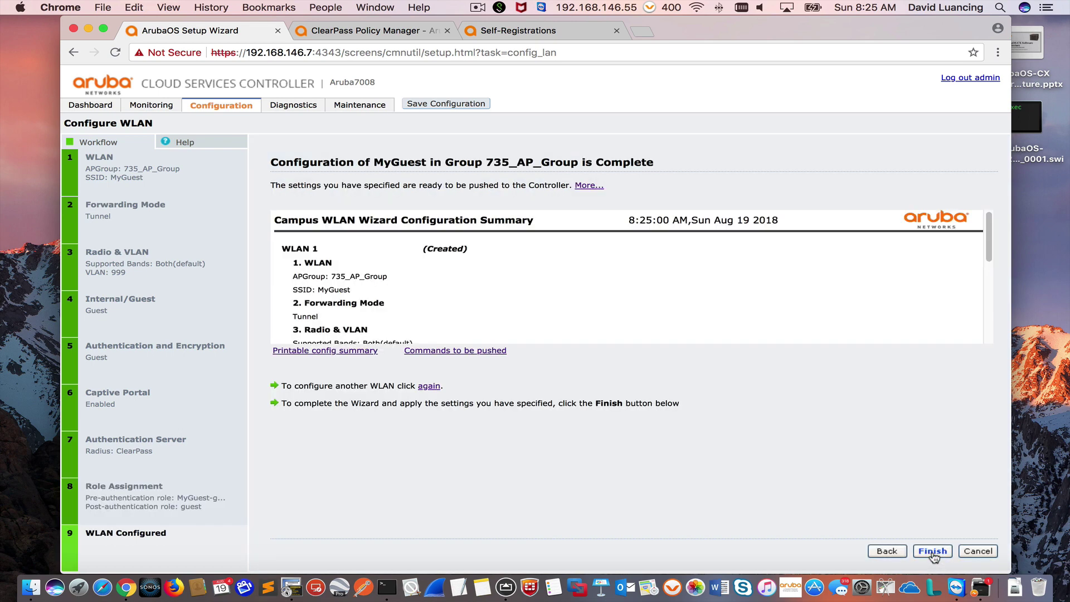
pyautogui.click(933, 552)
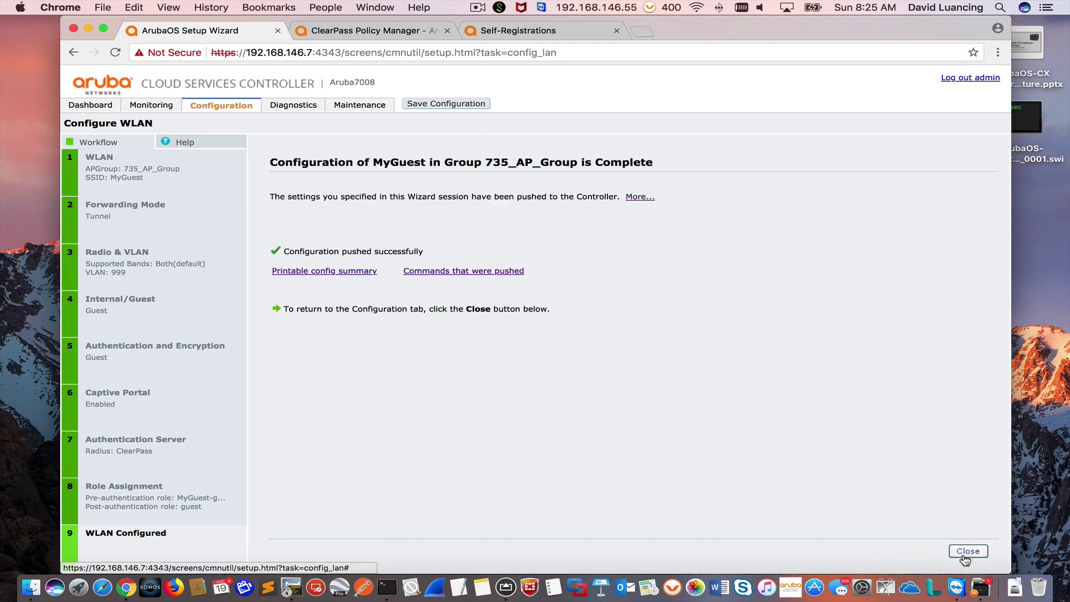
pyautogui.click(965, 555)
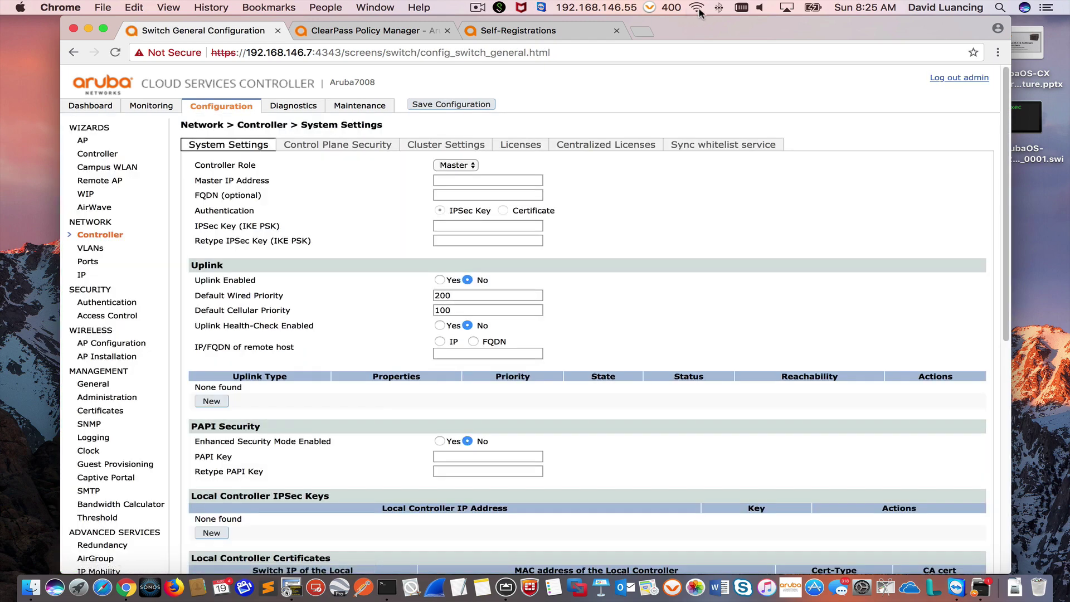
# Step: Confirm MyGuest appears in the macOS Wi-Fi network list
pyautogui.click(697, 8)
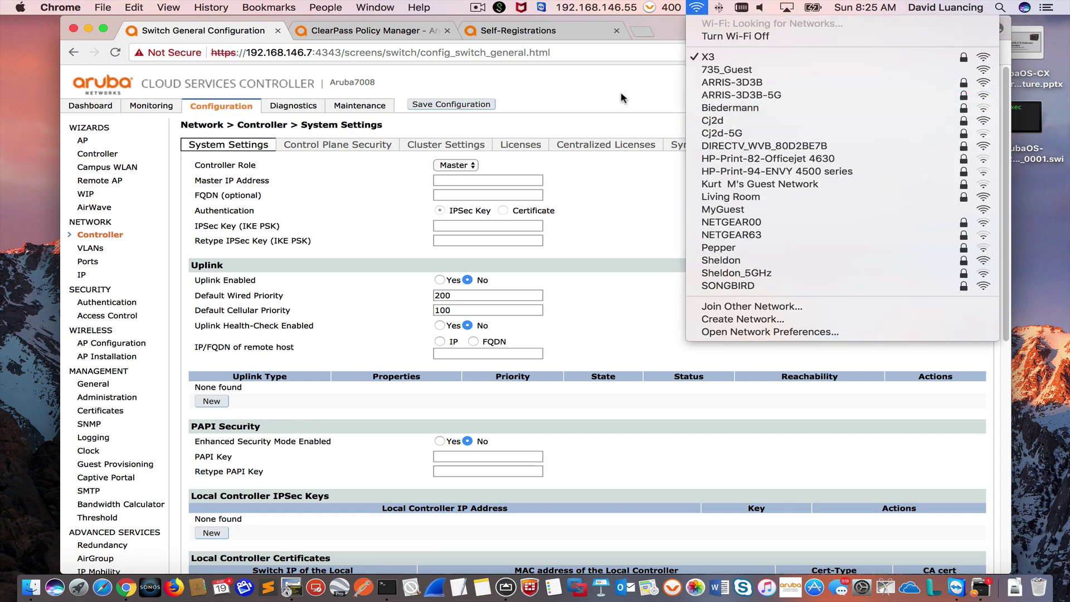
pyautogui.click(601, 85)
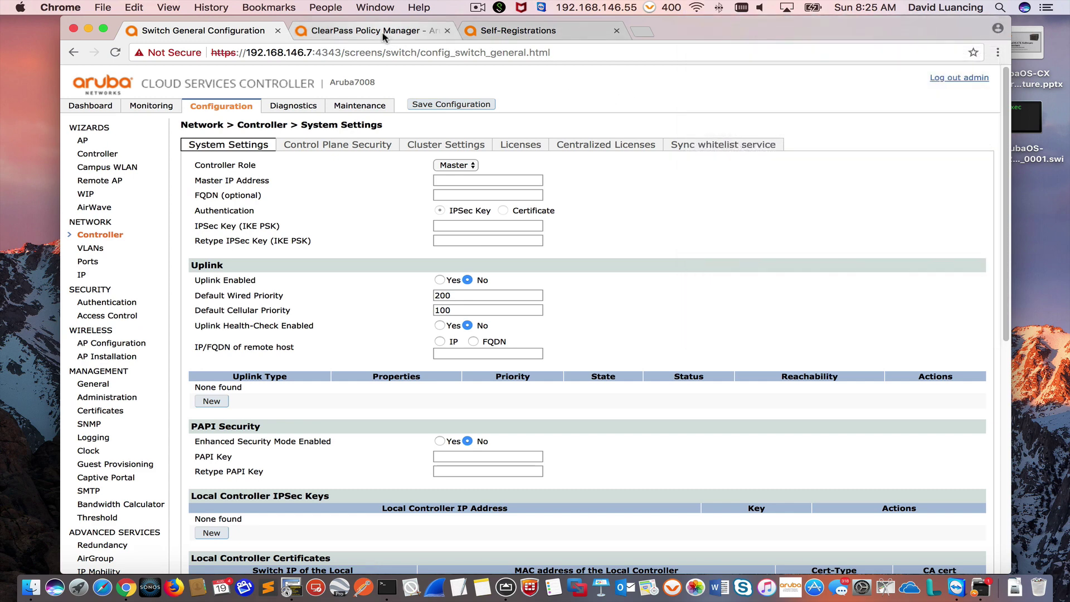
pyautogui.click(384, 35)
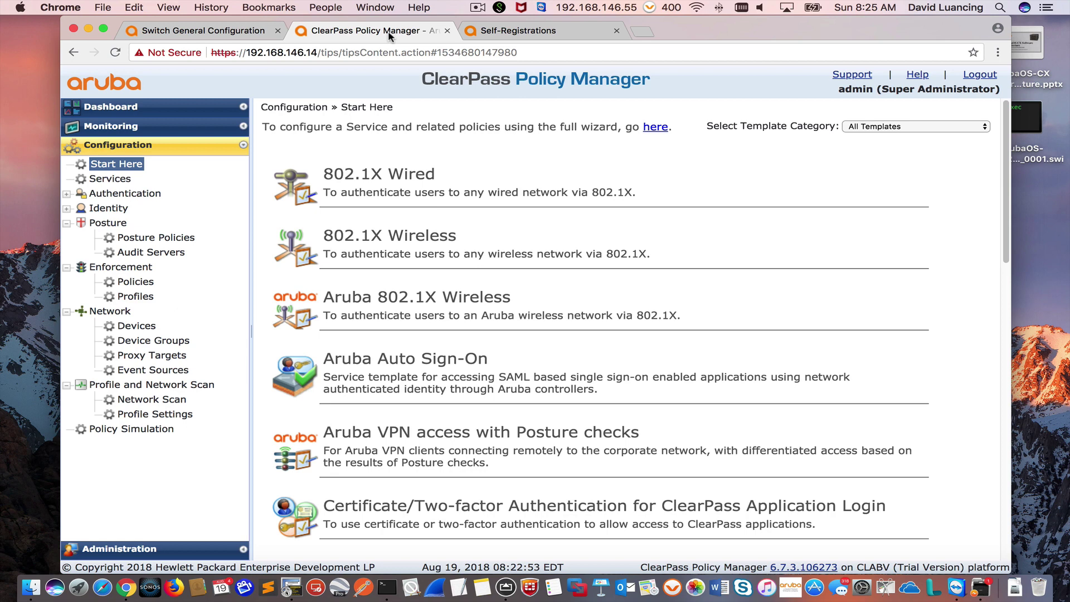
# Step: Glance at the Self-Registrations tab, then open Configuration > Network > Devices in Policy Manager
pyautogui.click(503, 33)
pyautogui.click(490, 52)
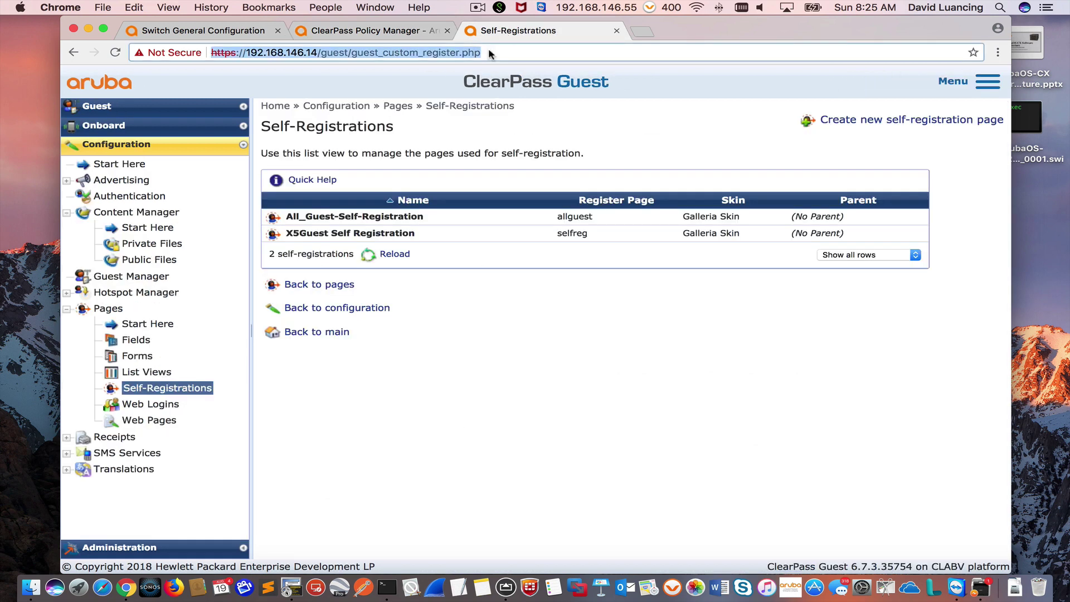
pyautogui.click(390, 28)
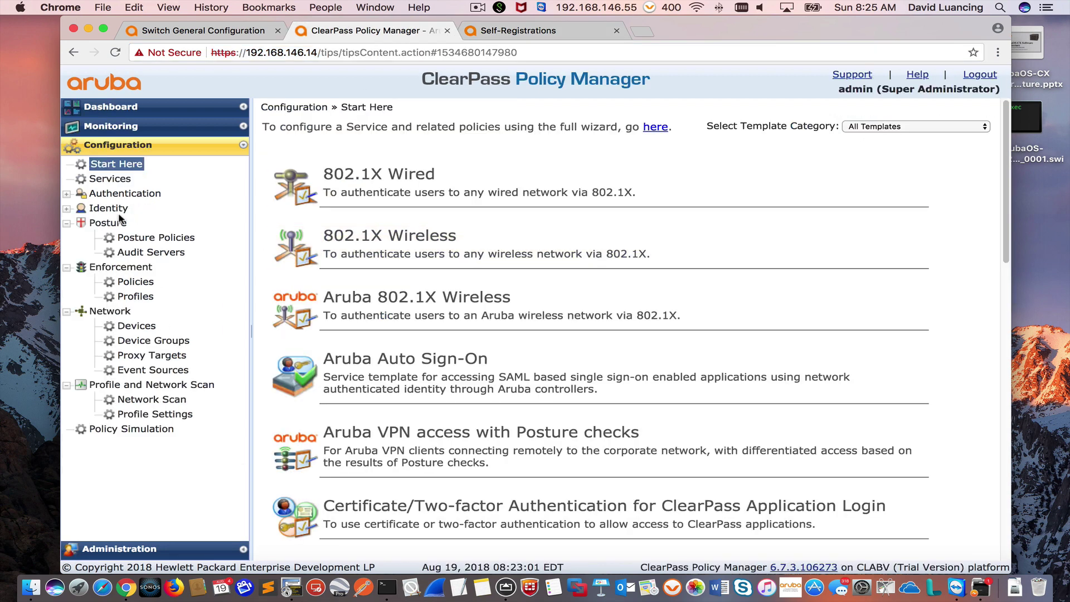
pyautogui.click(124, 327)
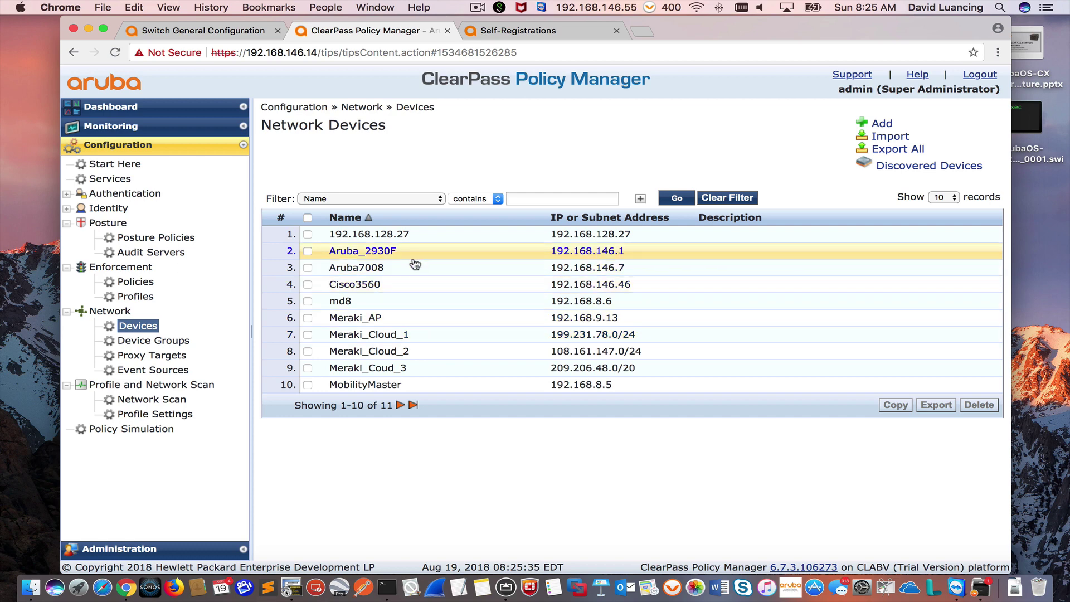
# Step: Review Aruba7008's device details, including RADIUS CoA port 3799, and close without changes
pyautogui.click(341, 269)
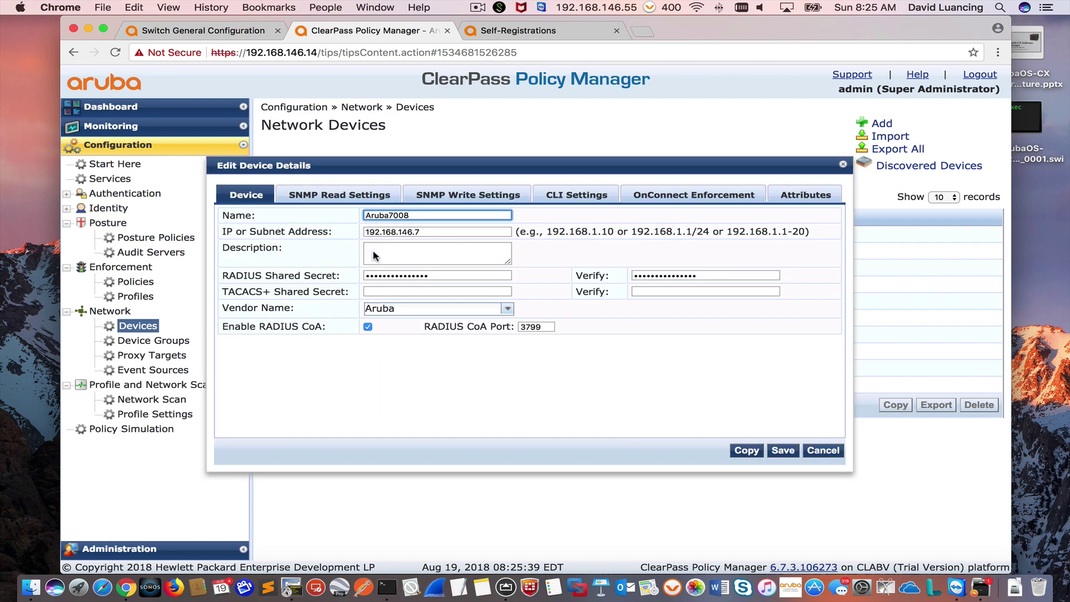
pyautogui.click(837, 451)
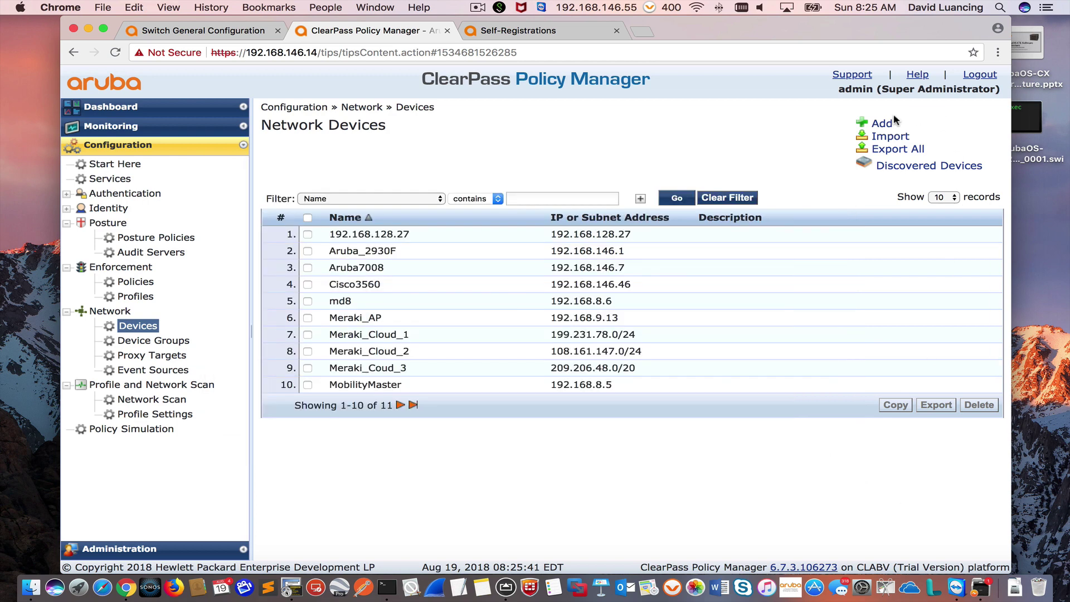
pyautogui.click(362, 268)
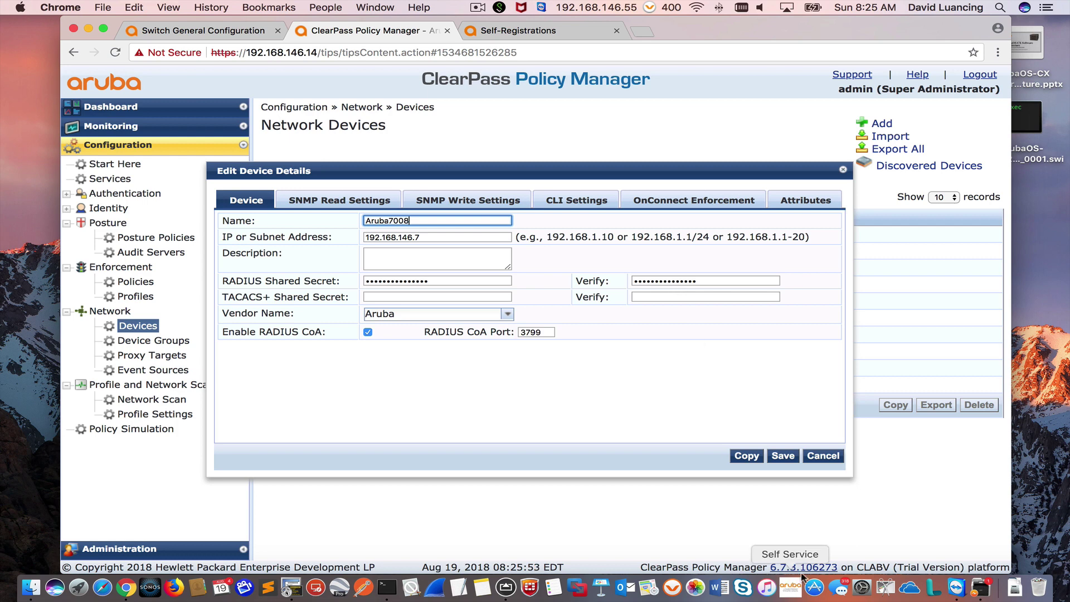
pyautogui.click(818, 459)
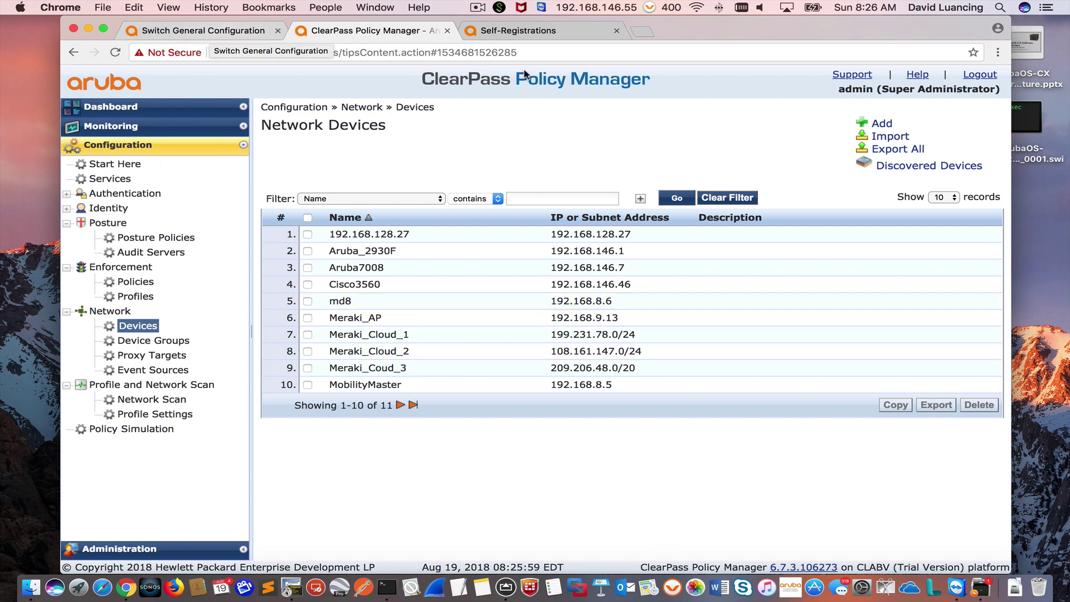
pyautogui.click(510, 31)
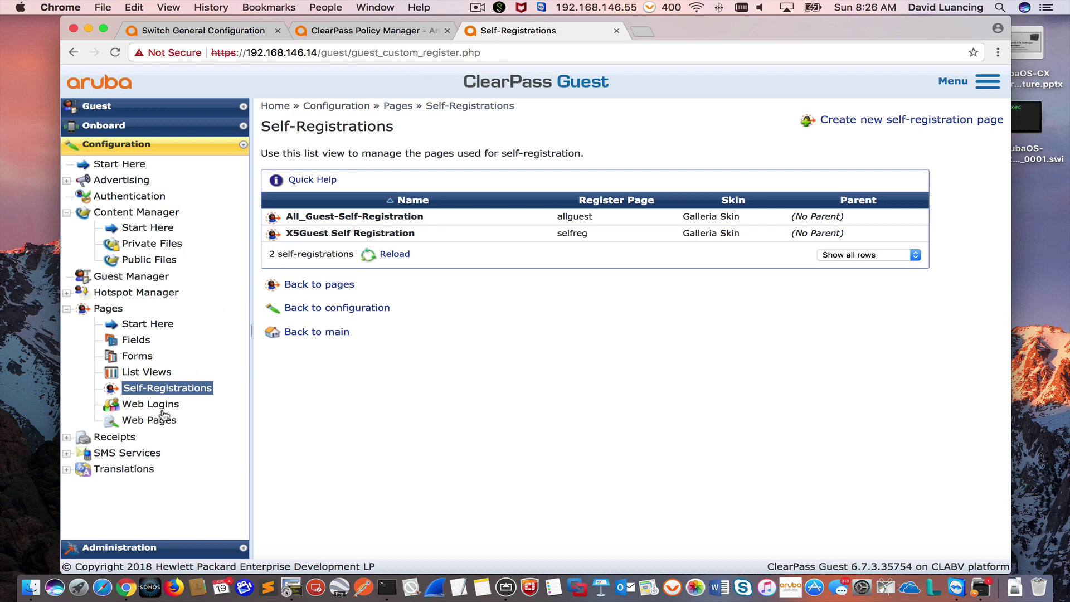
# Step: Launch ClearPass Guest from the Policy Manager dashboard and open its Self-Registrations list
pyautogui.click(148, 408)
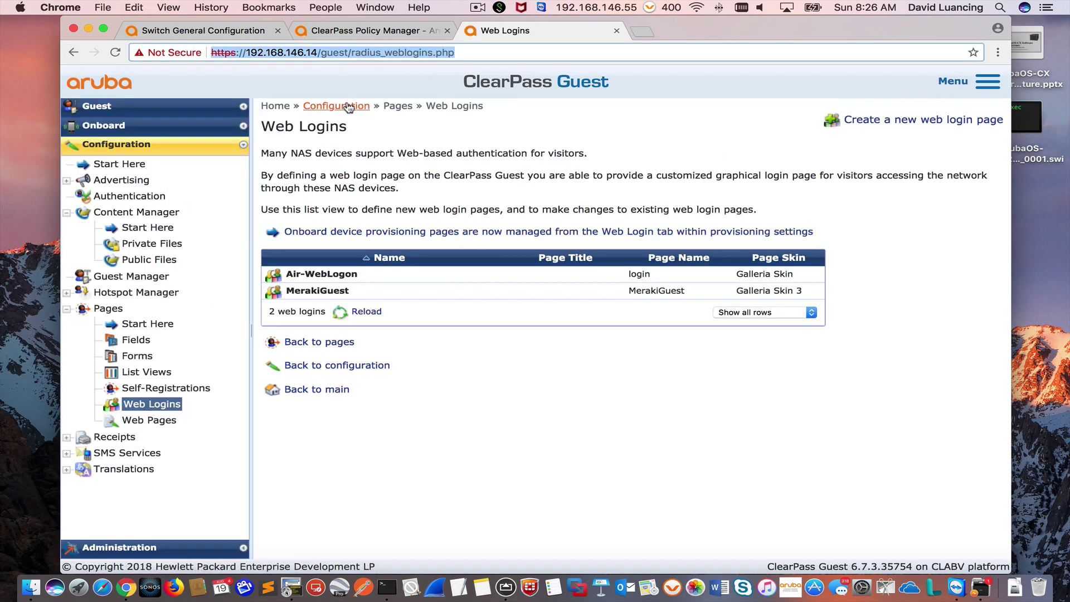
pyautogui.click(341, 33)
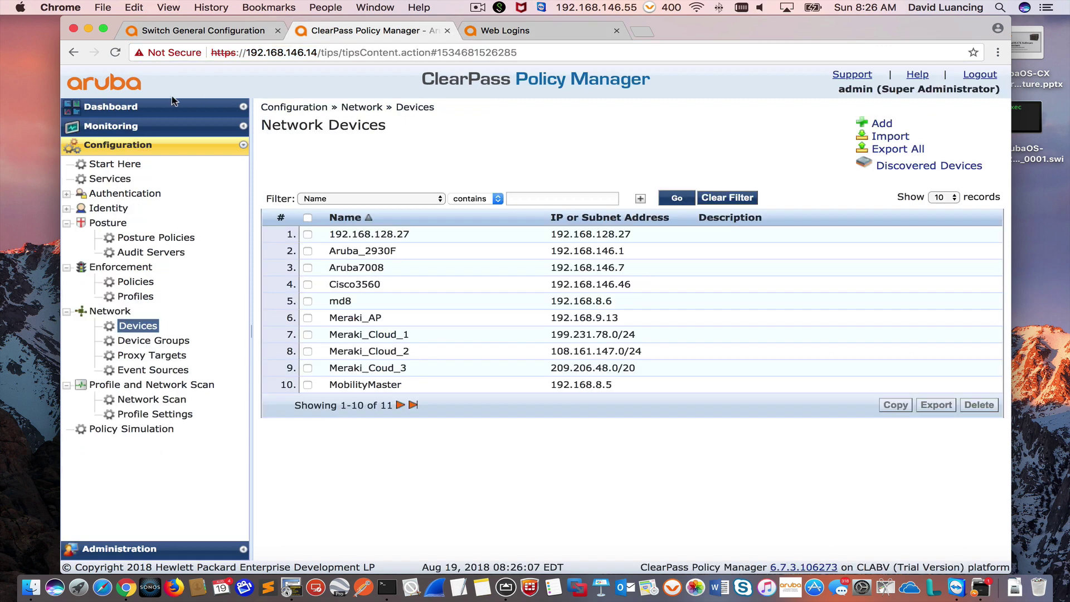
pyautogui.click(118, 110)
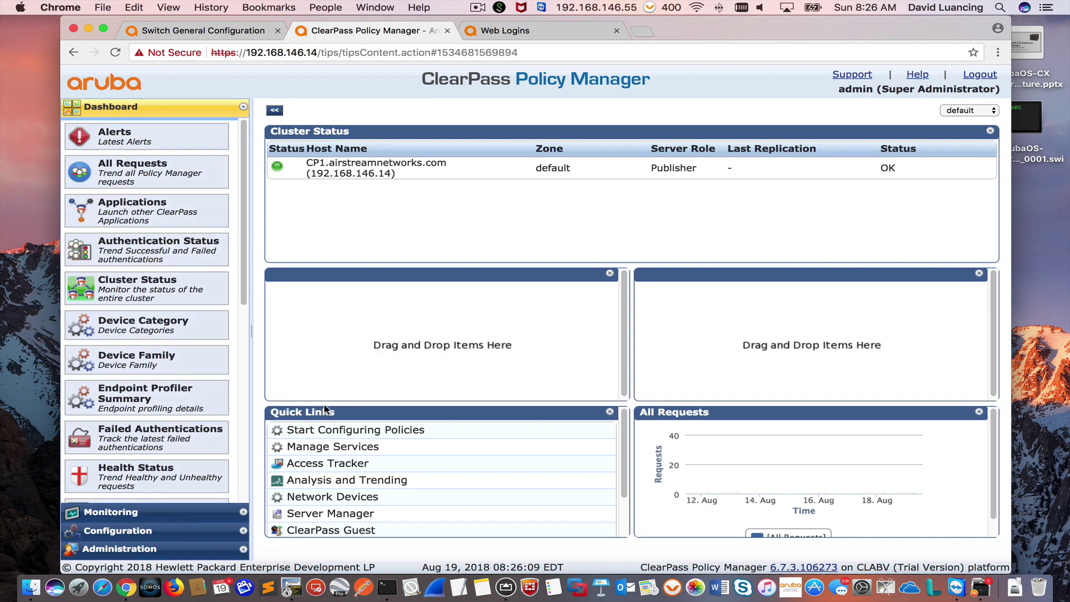
pyautogui.click(337, 530)
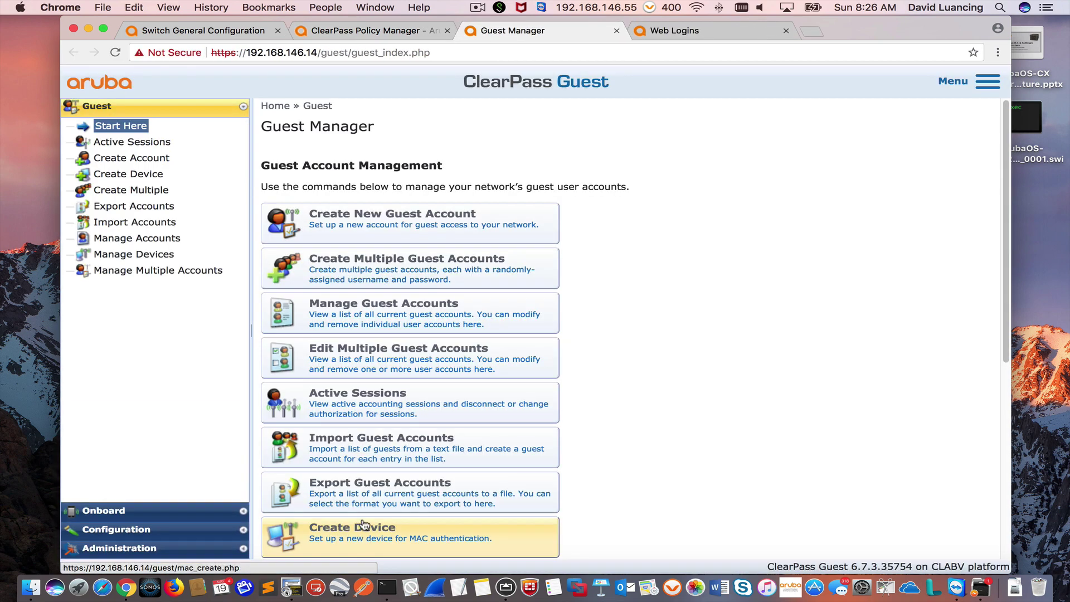
pyautogui.click(178, 536)
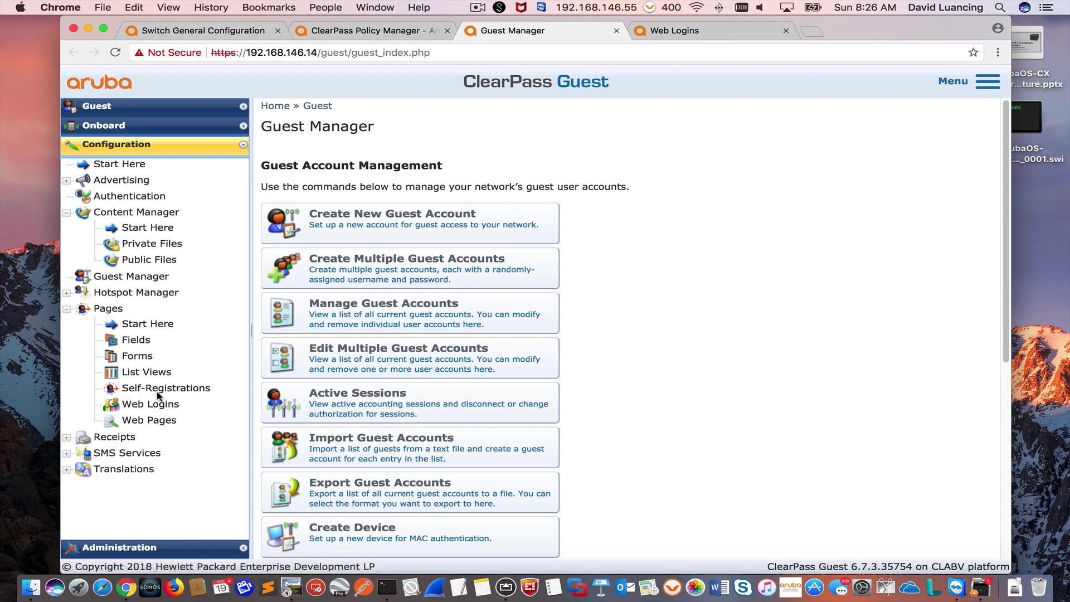
pyautogui.click(159, 390)
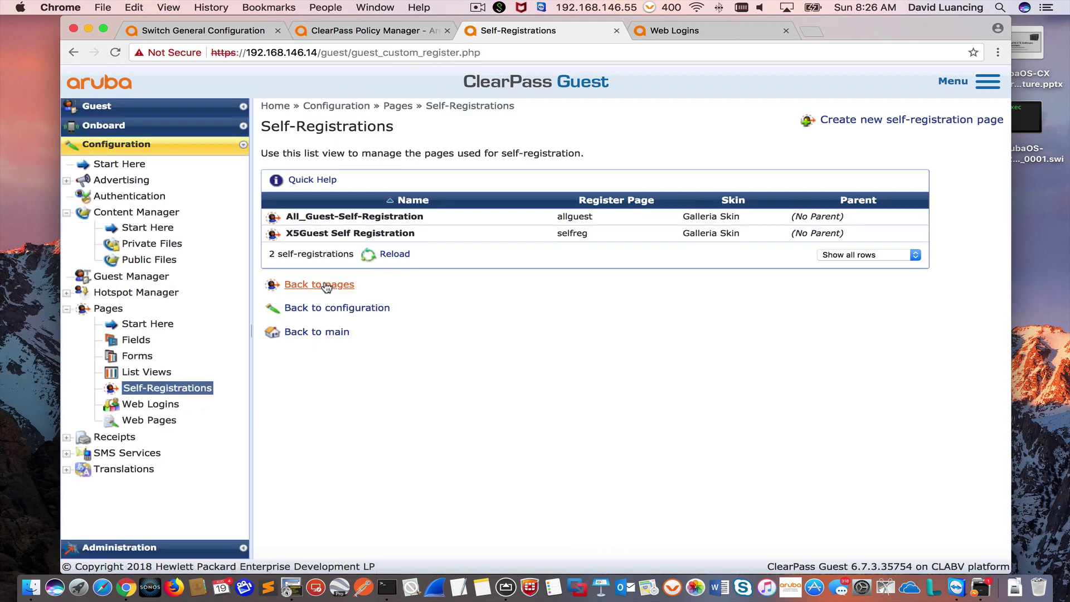
# Step: Create a new self-registration with Name and Register Page both set to MyGuest
pyautogui.click(856, 126)
pyautogui.click(400, 223)
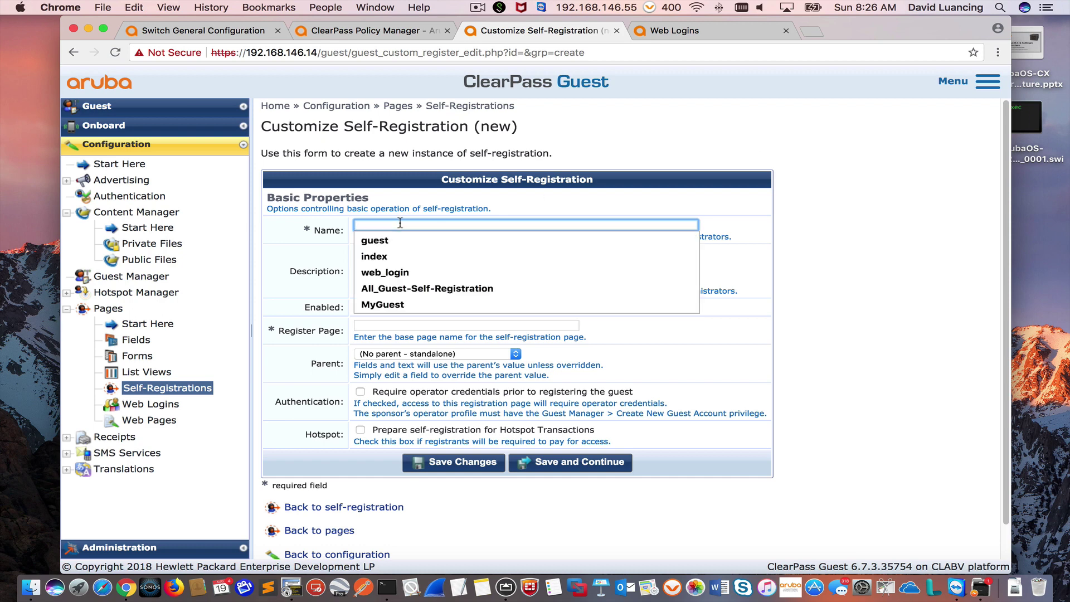
pyautogui.click(405, 305)
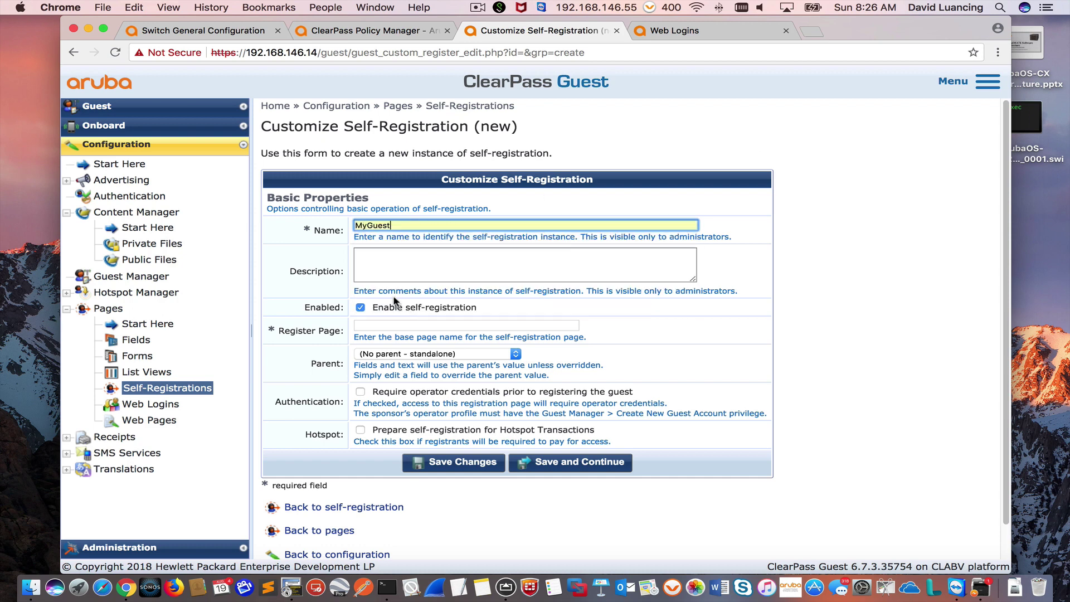
pyautogui.click(378, 323)
pyautogui.click(389, 358)
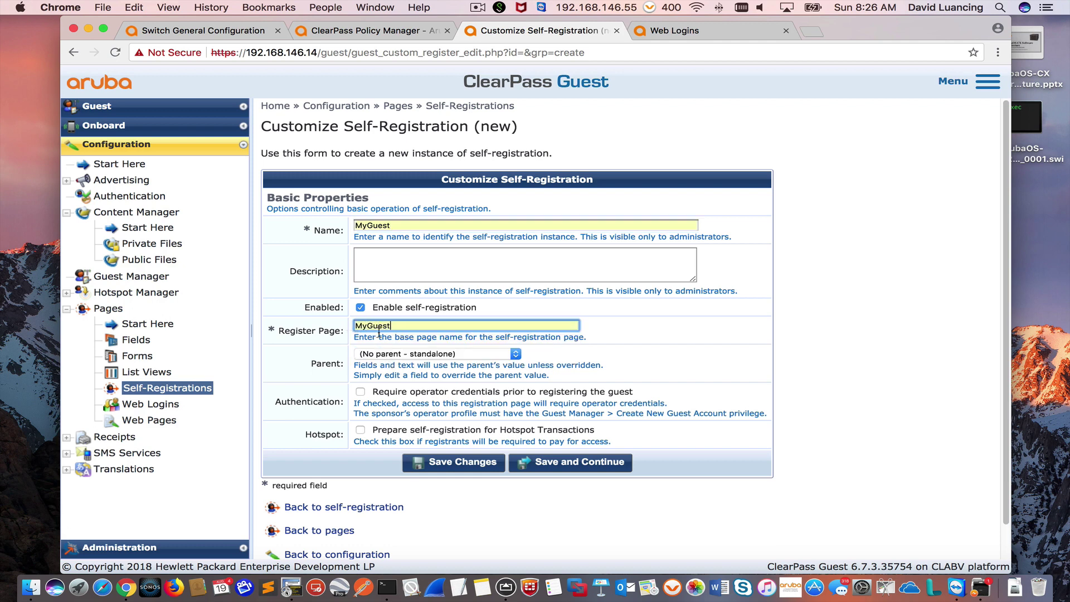
pyautogui.click(390, 332)
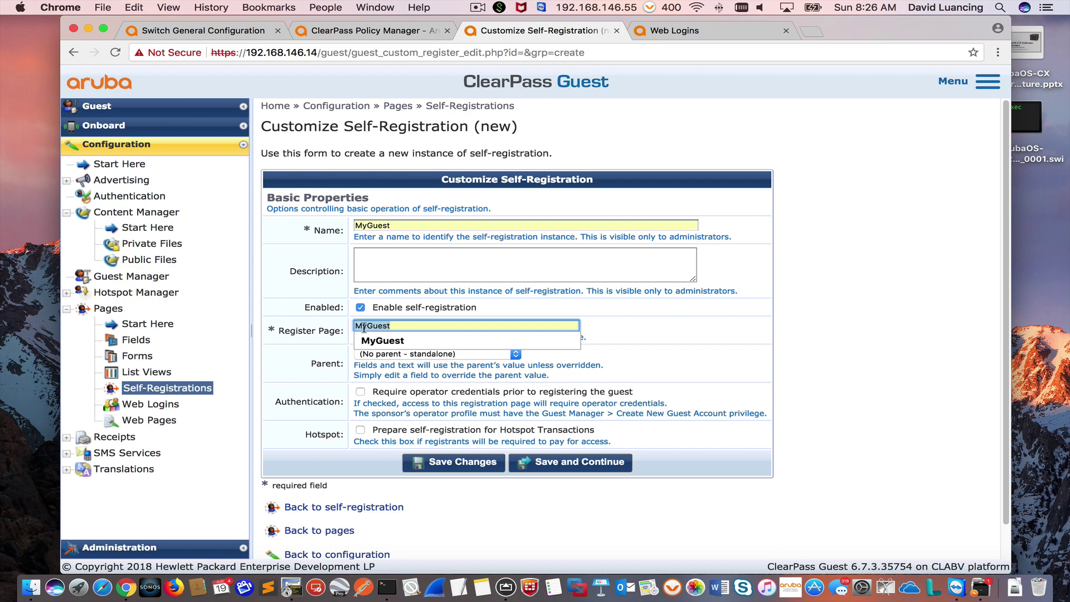
pyautogui.click(661, 346)
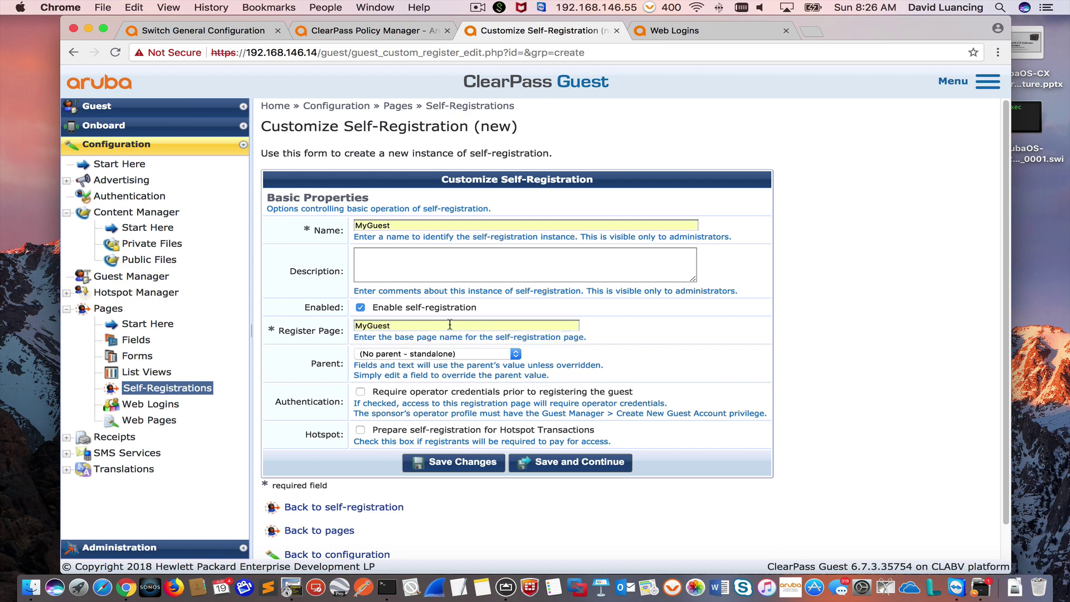
pyautogui.click(200, 33)
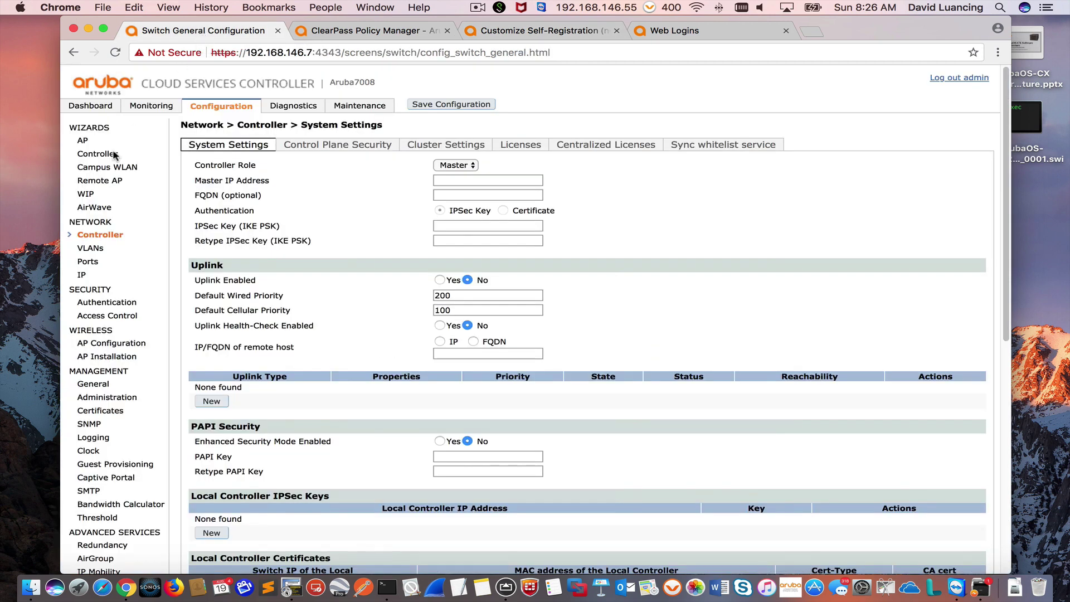
# Step: Check that the MyGuest-cp_prof captive portal profile exists under L3 Authentication
pyautogui.click(121, 306)
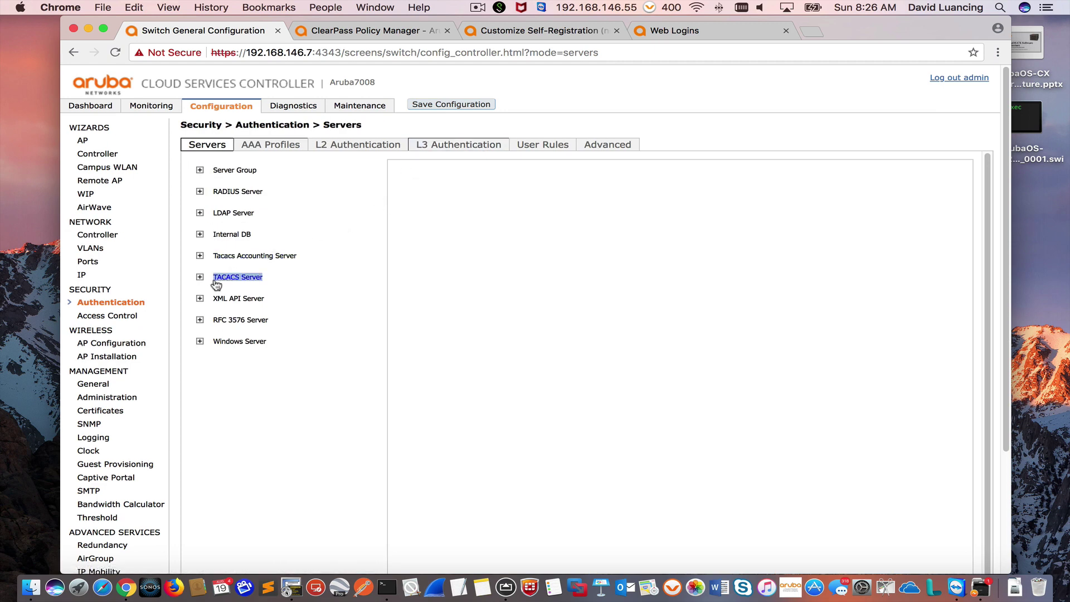
pyautogui.click(447, 146)
pyautogui.click(199, 170)
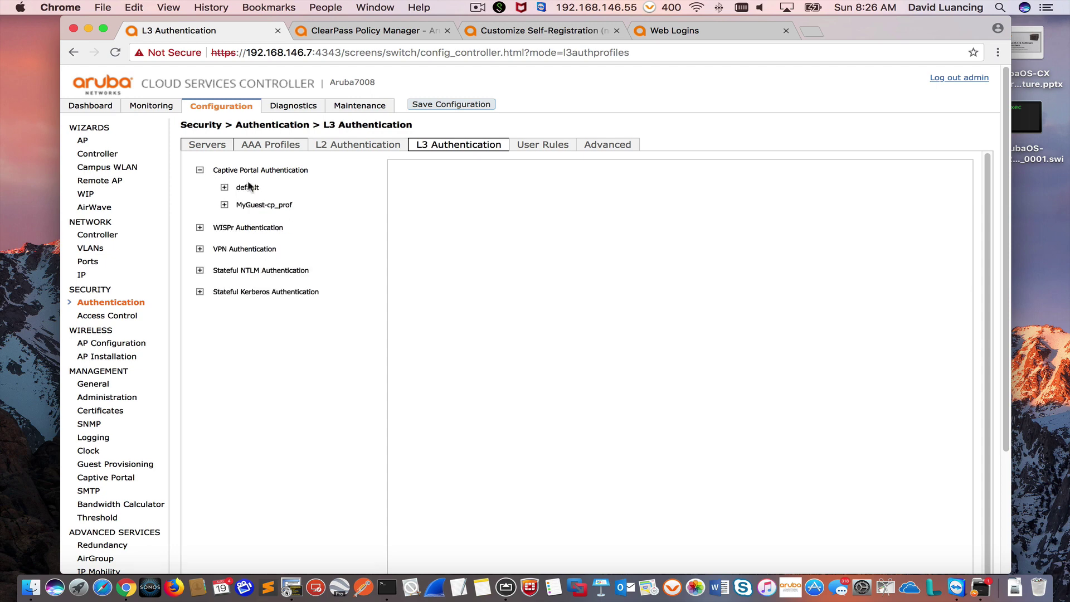
pyautogui.click(273, 206)
pyautogui.click(534, 32)
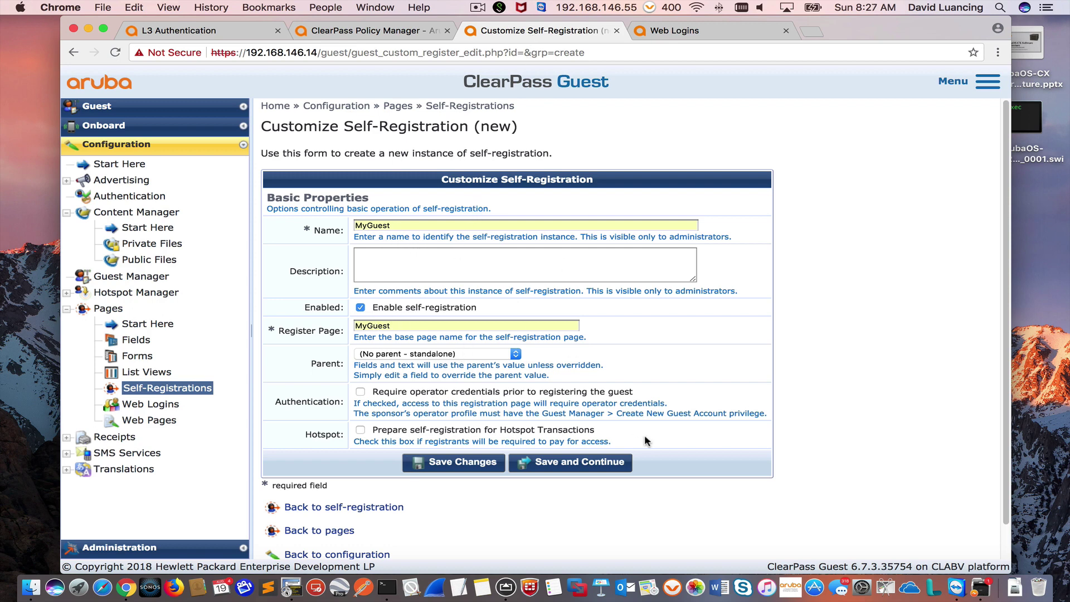
# Step: Save the MyGuest self-registration and choose the Galleria Skin
pyautogui.click(579, 465)
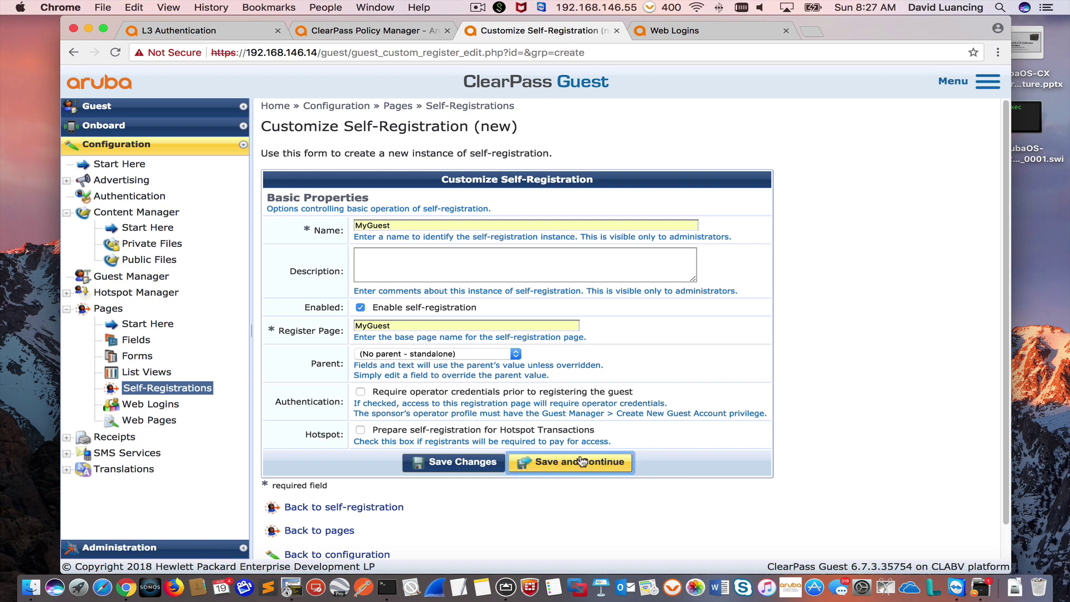
pyautogui.click(582, 463)
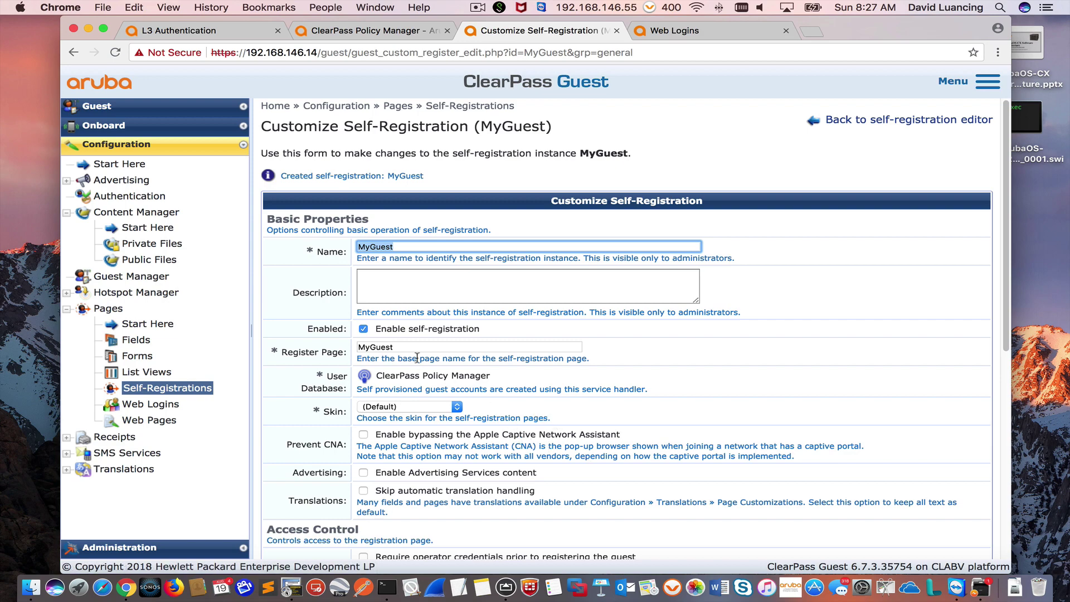
pyautogui.scroll(-5, 525, 422)
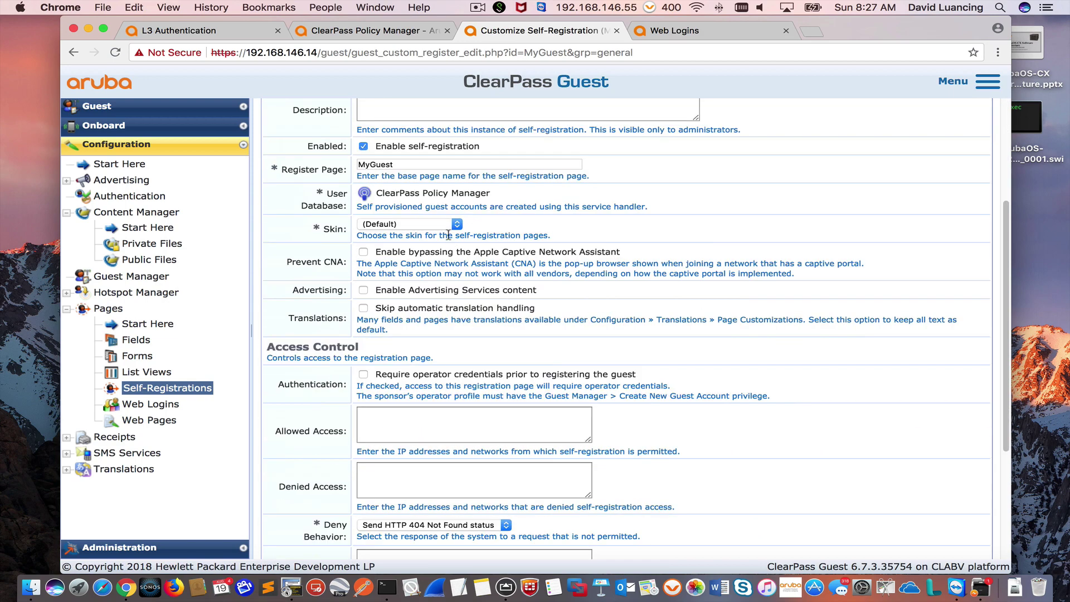
pyautogui.click(456, 224)
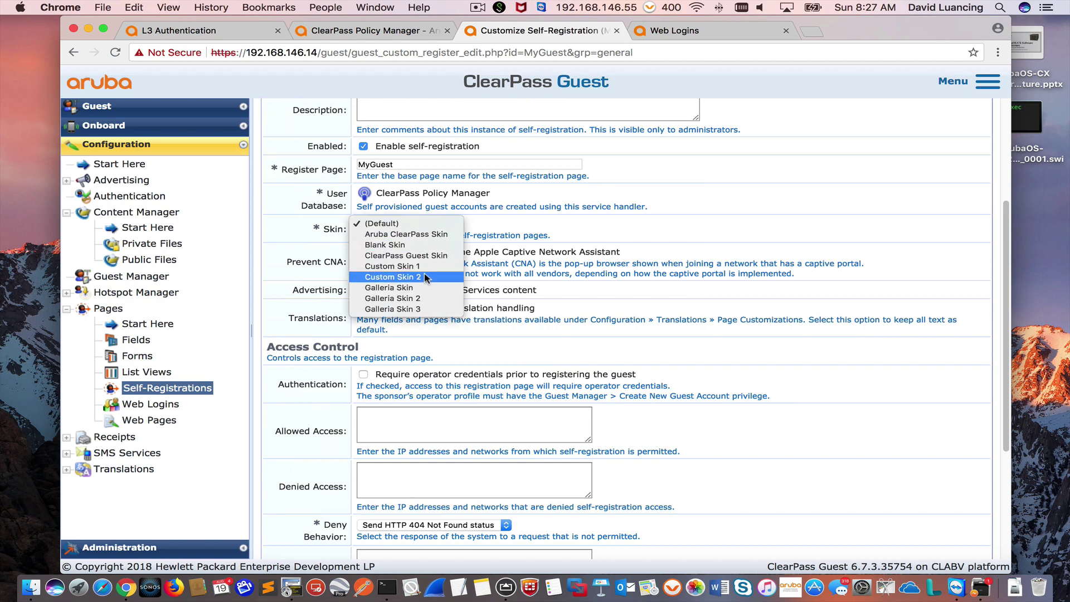
pyautogui.click(413, 289)
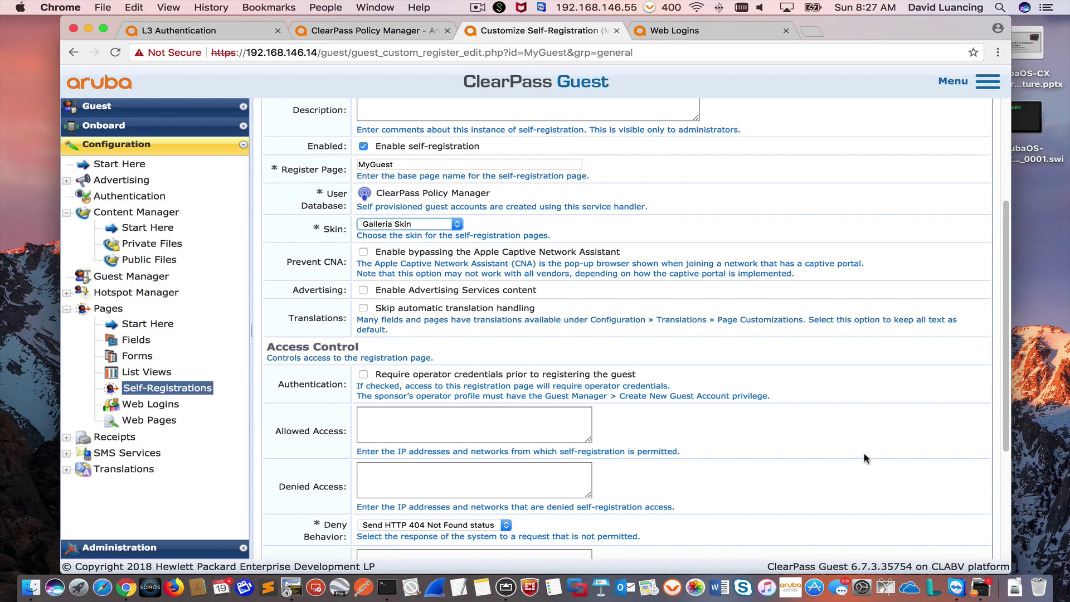
pyautogui.scroll(5, 746, 415)
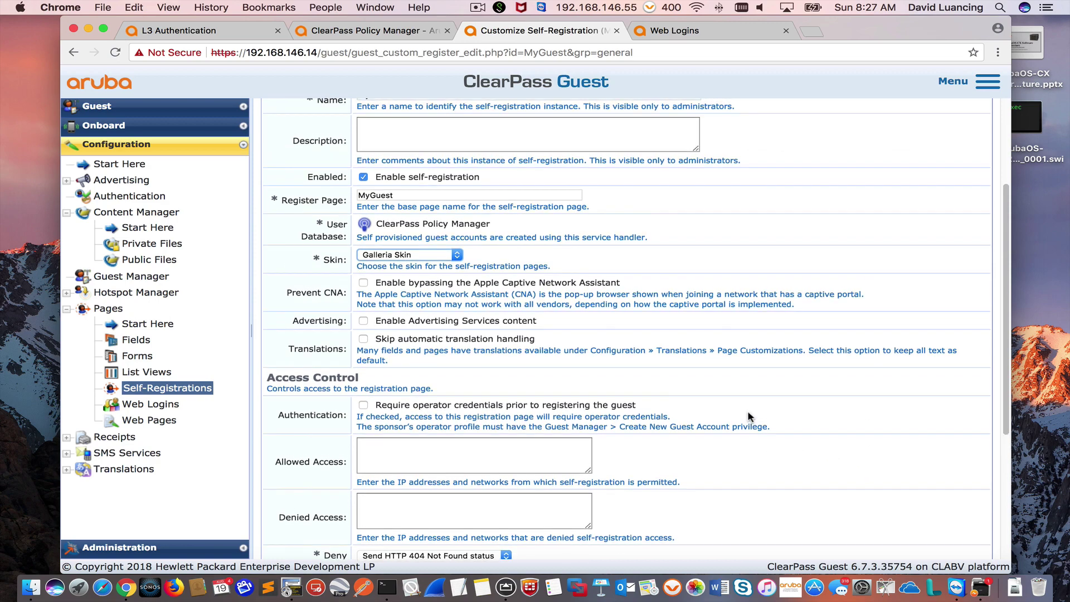
pyautogui.scroll(-5, 748, 417)
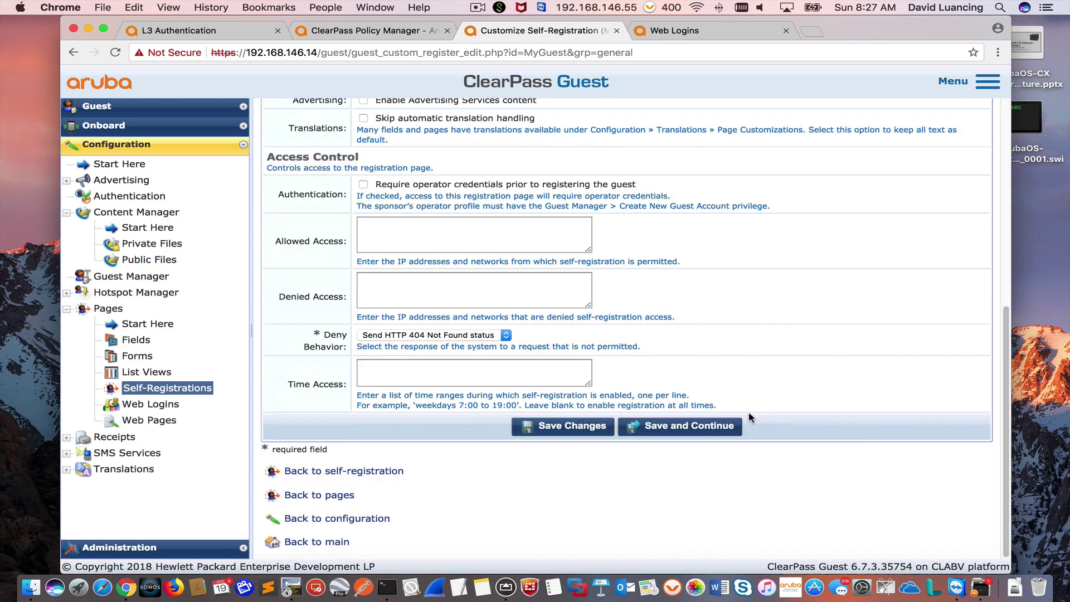
# Step: Save through the Register Page, Receipt, Actions and Sponsorship steps
pyautogui.click(712, 433)
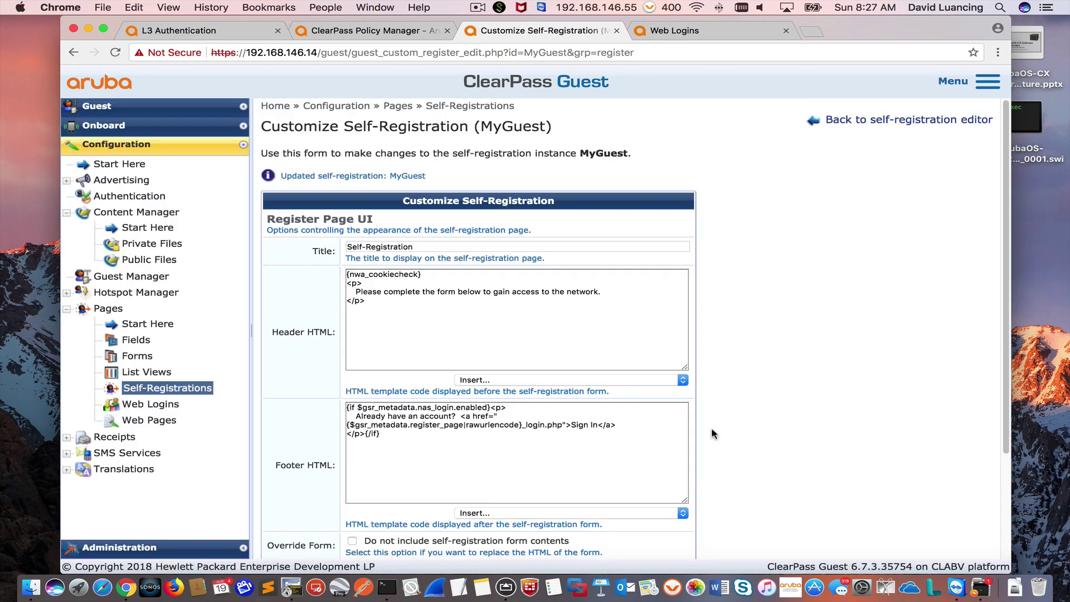
pyautogui.scroll(-3, 713, 433)
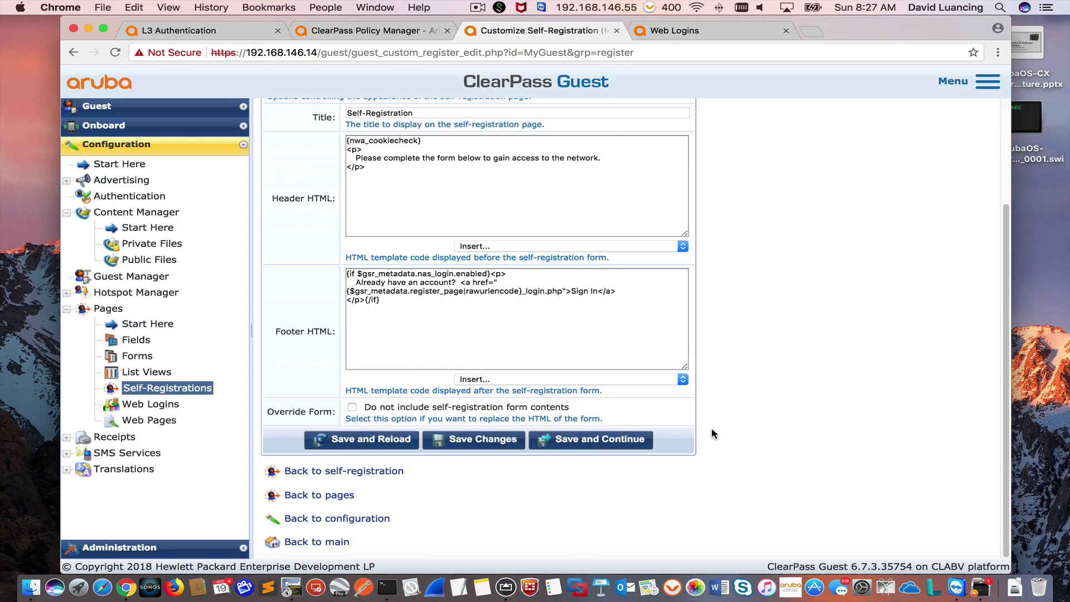
pyautogui.click(602, 440)
pyautogui.scroll(-5, 719, 422)
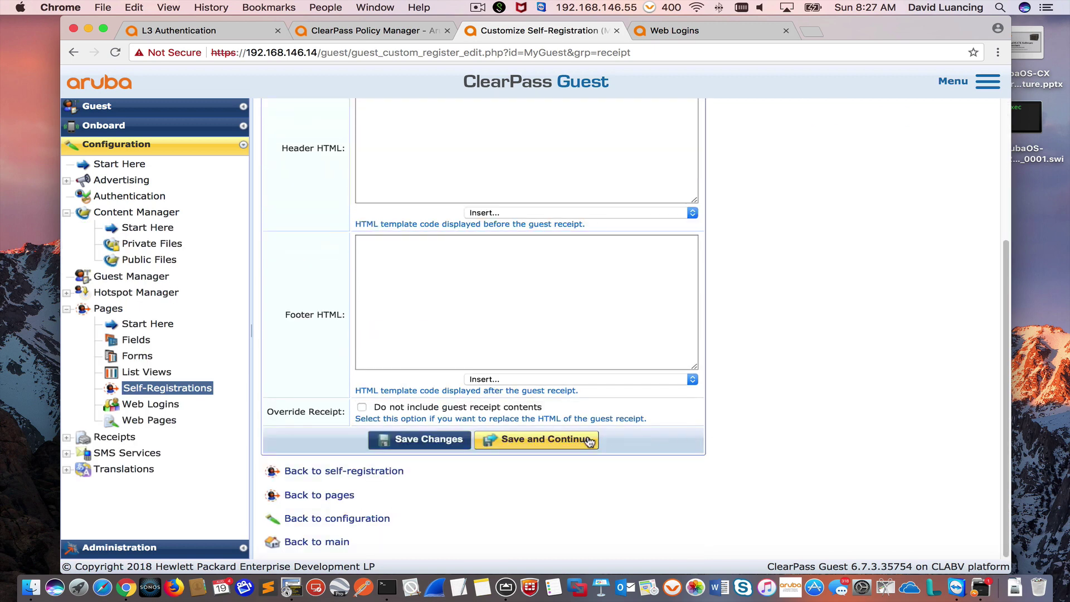
pyautogui.scroll(-3, 715, 363)
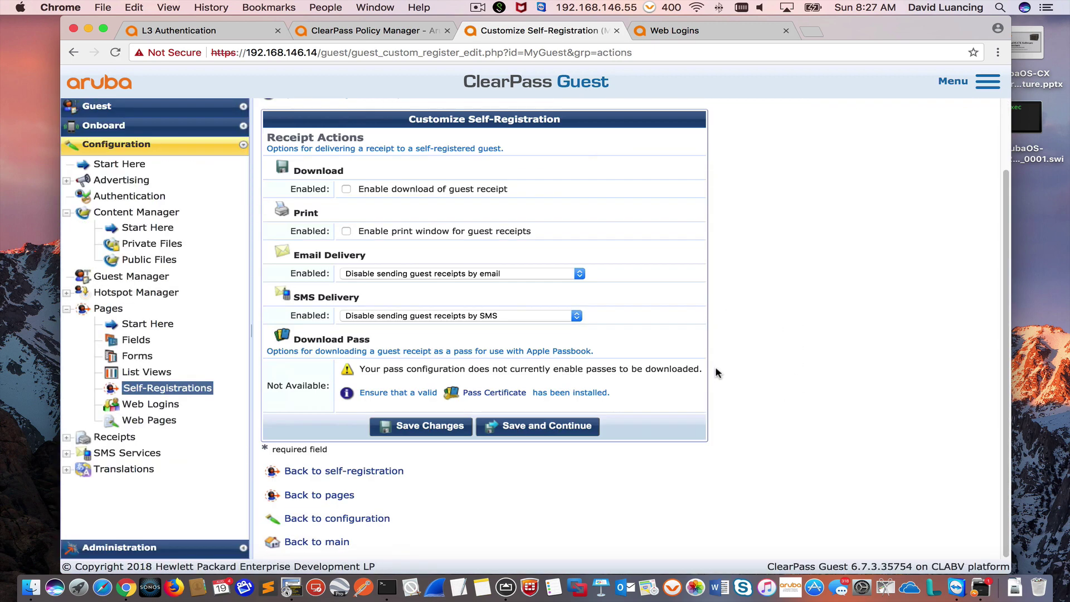
pyautogui.click(567, 426)
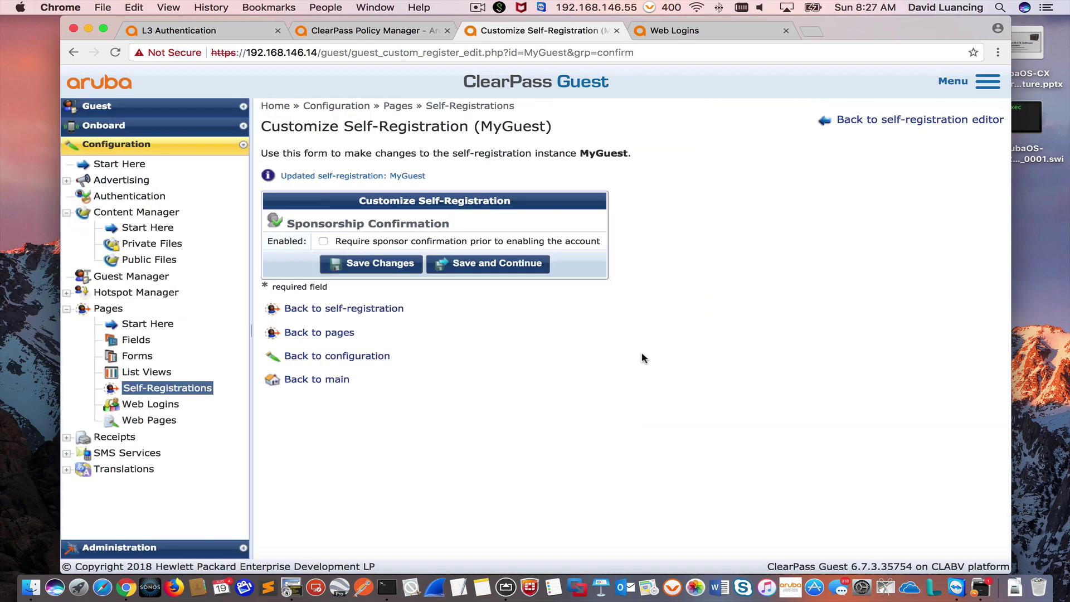
pyautogui.click(487, 265)
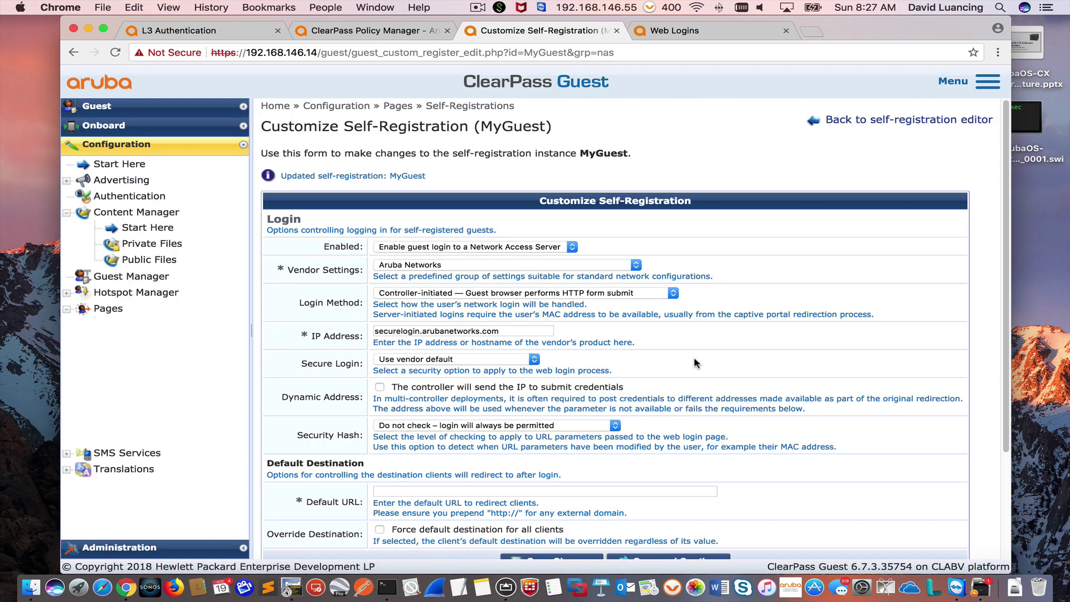
# Step: Save the Login and NAS Login Form settings unchanged
pyautogui.scroll(-1, 710, 353)
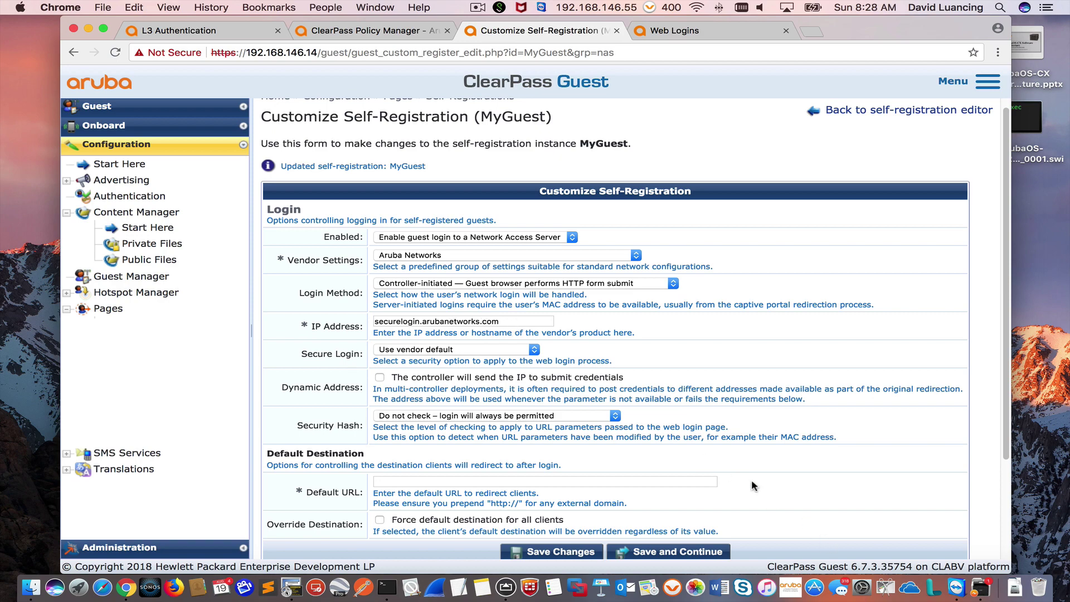
pyautogui.scroll(-1, 650, 386)
pyautogui.scroll(-3, 650, 385)
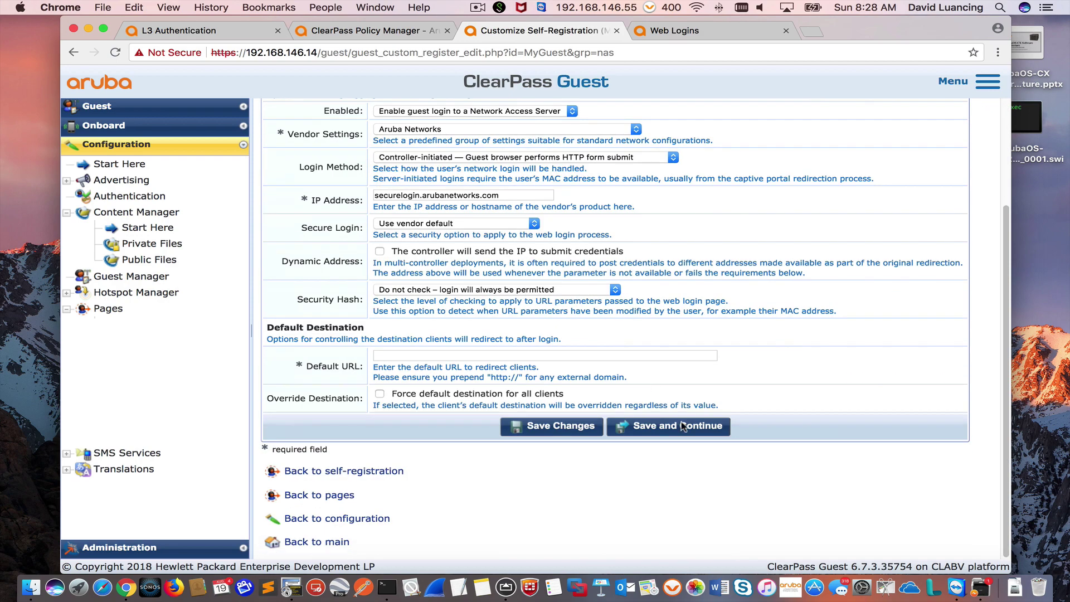
pyautogui.click(673, 428)
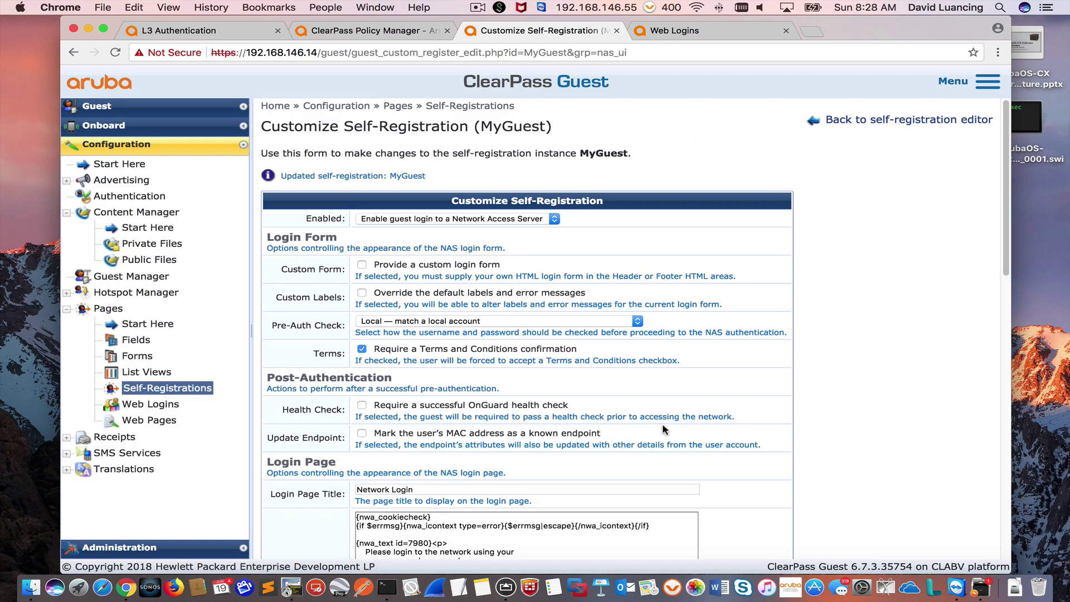
pyautogui.scroll(-5, 663, 423)
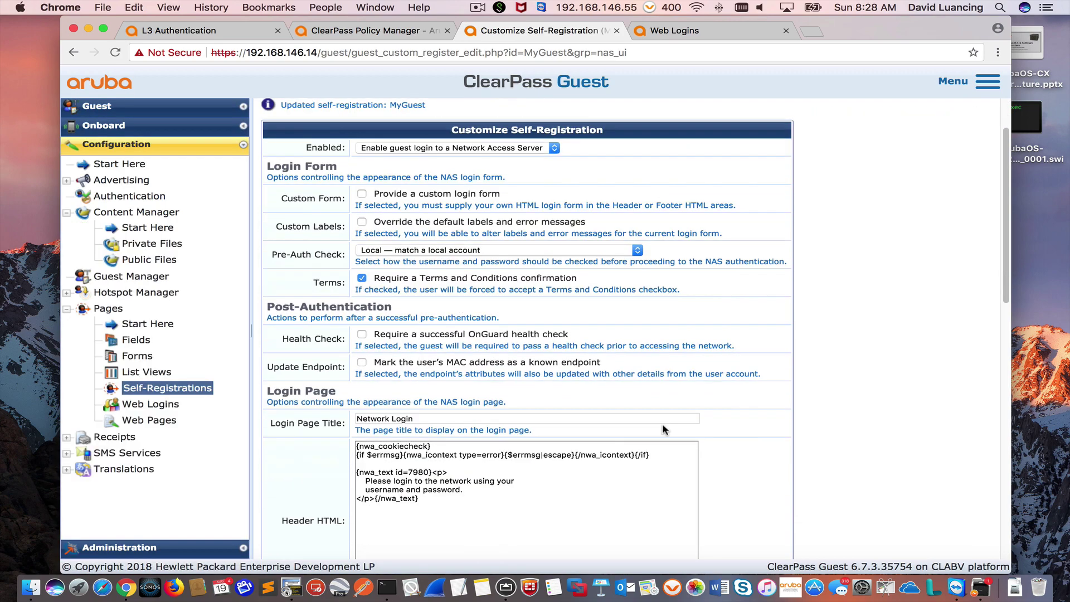
pyautogui.scroll(-20, 664, 426)
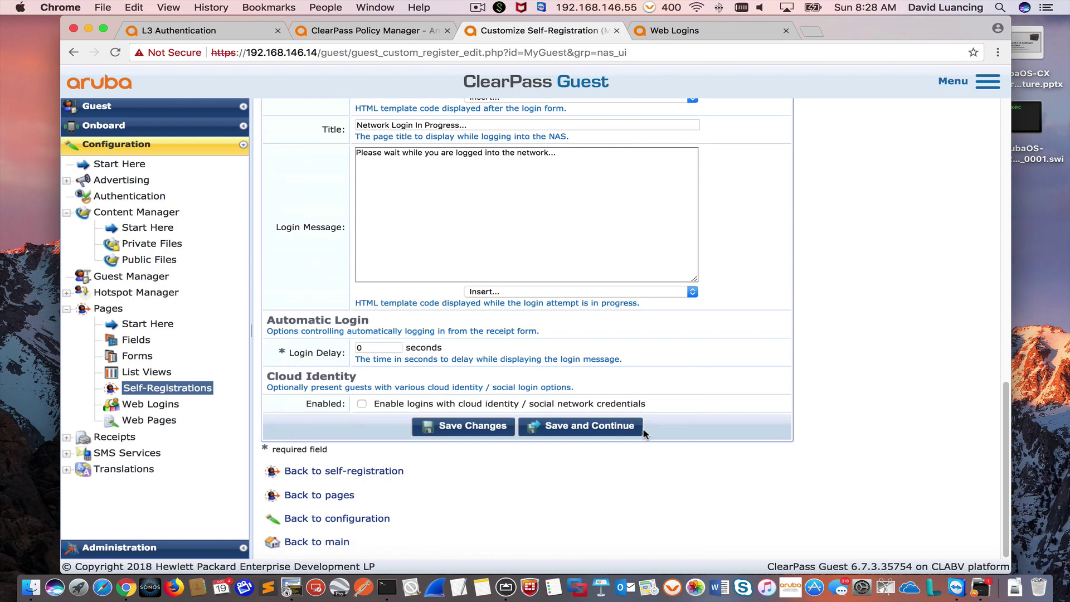
pyautogui.click(623, 431)
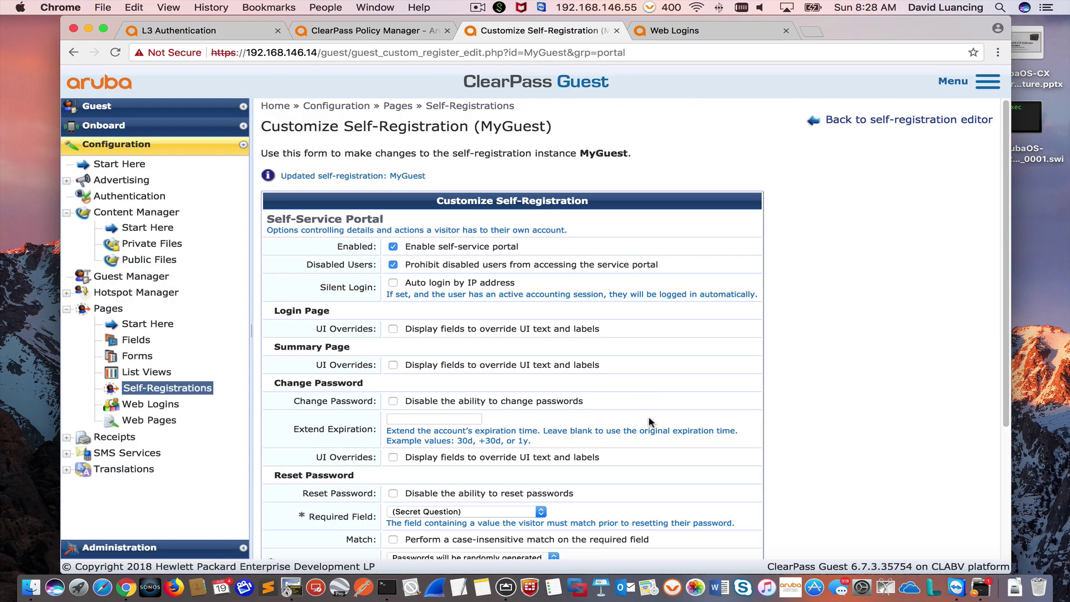
# Step: Save the Self-Service Portal settings and return to the process overview
pyautogui.scroll(-5, 650, 425)
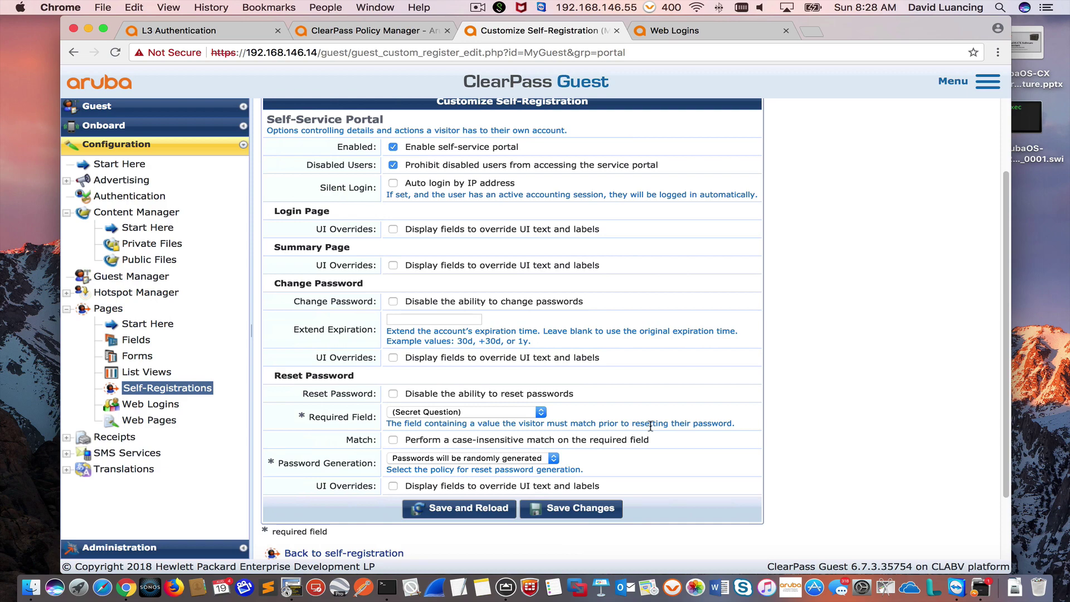
pyautogui.scroll(4, 651, 425)
pyautogui.scroll(-8, 641, 440)
pyautogui.click(603, 426)
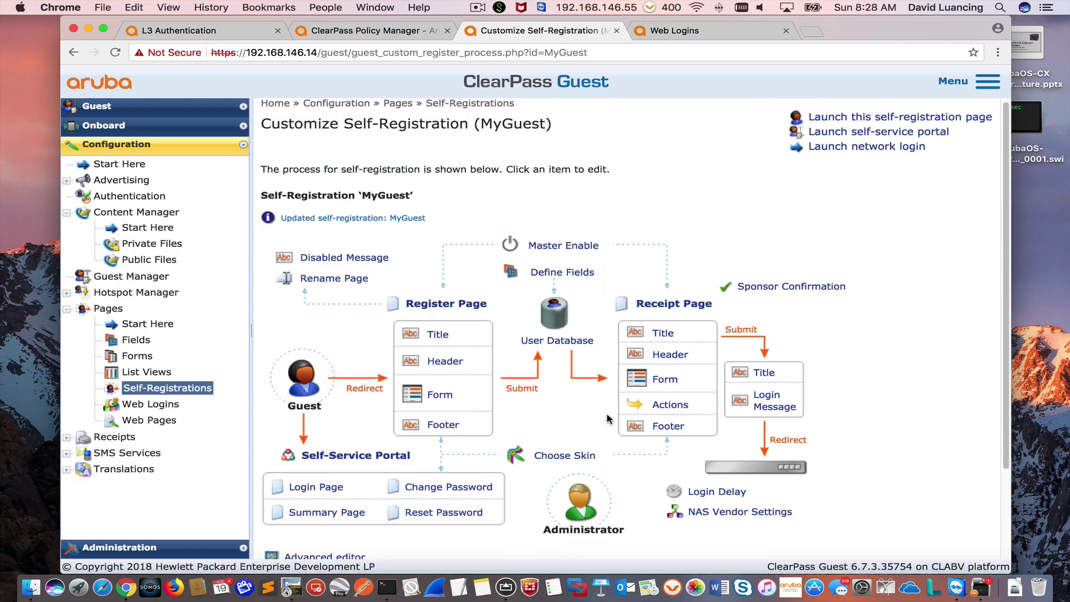
pyautogui.scroll(-1, 607, 418)
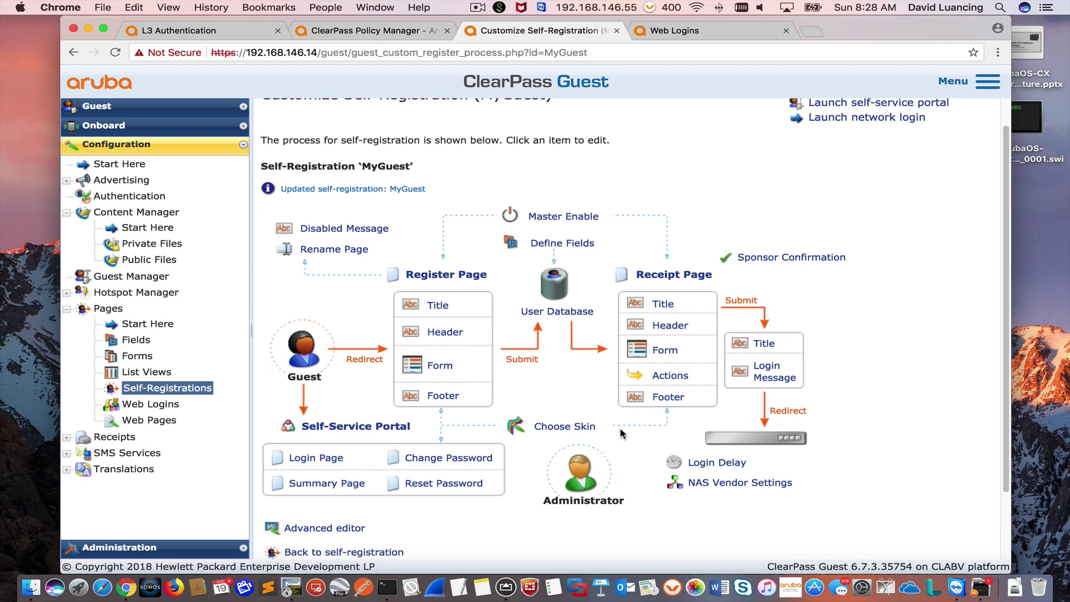
# Step: Open the MyGuest self-registration in the advanced settings editor
pyautogui.click(202, 394)
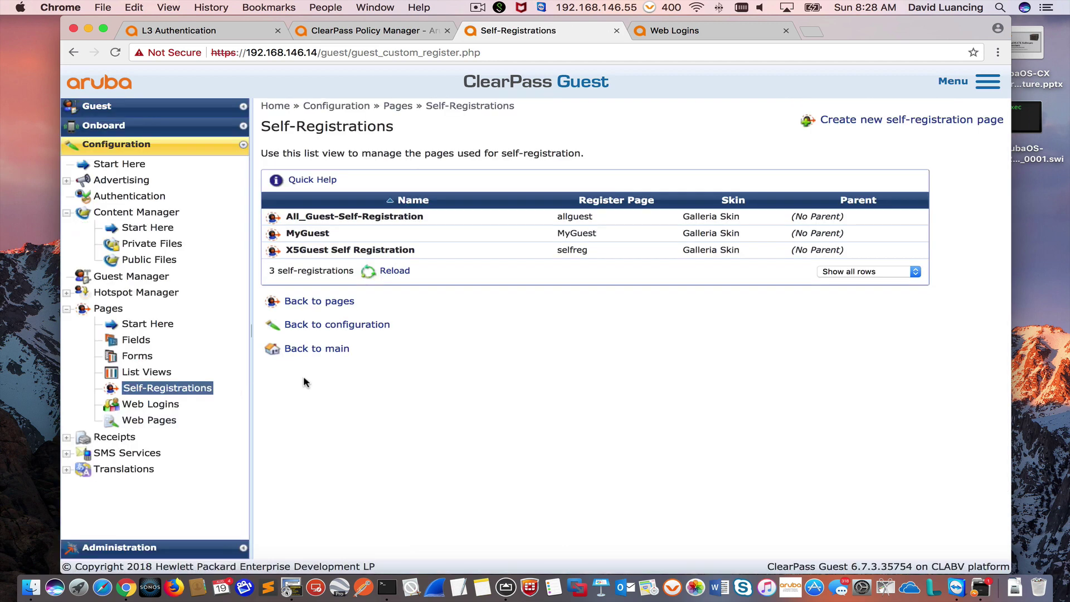
pyautogui.click(305, 234)
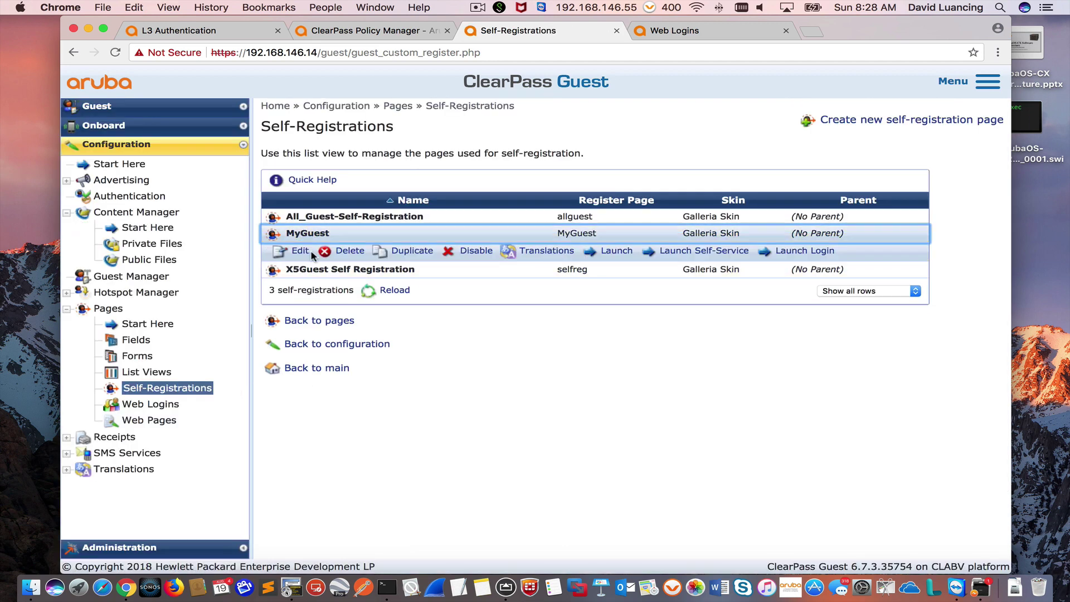
pyautogui.click(297, 252)
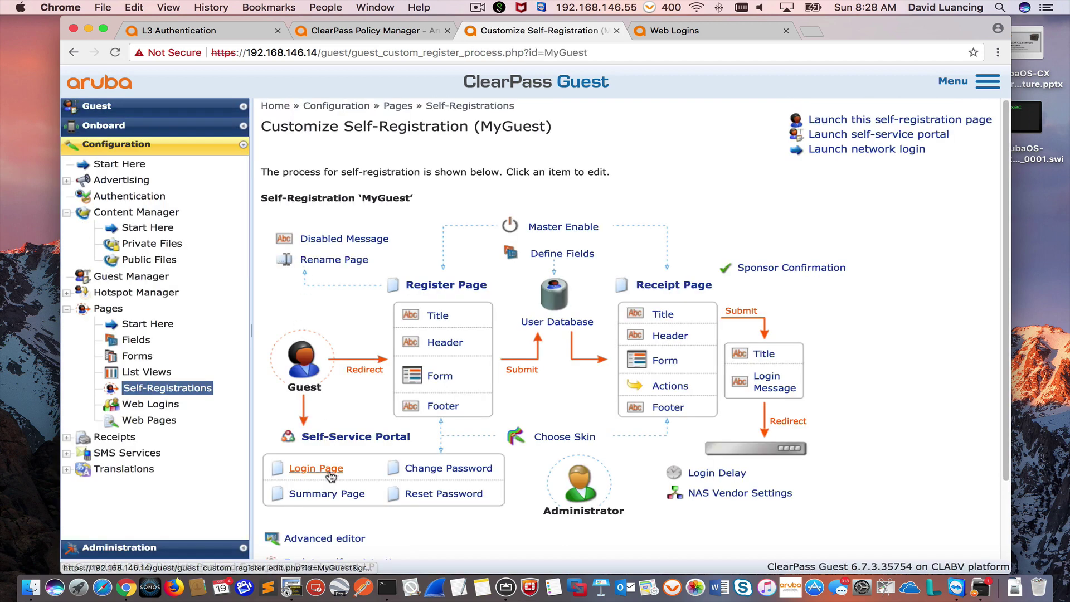
pyautogui.click(331, 543)
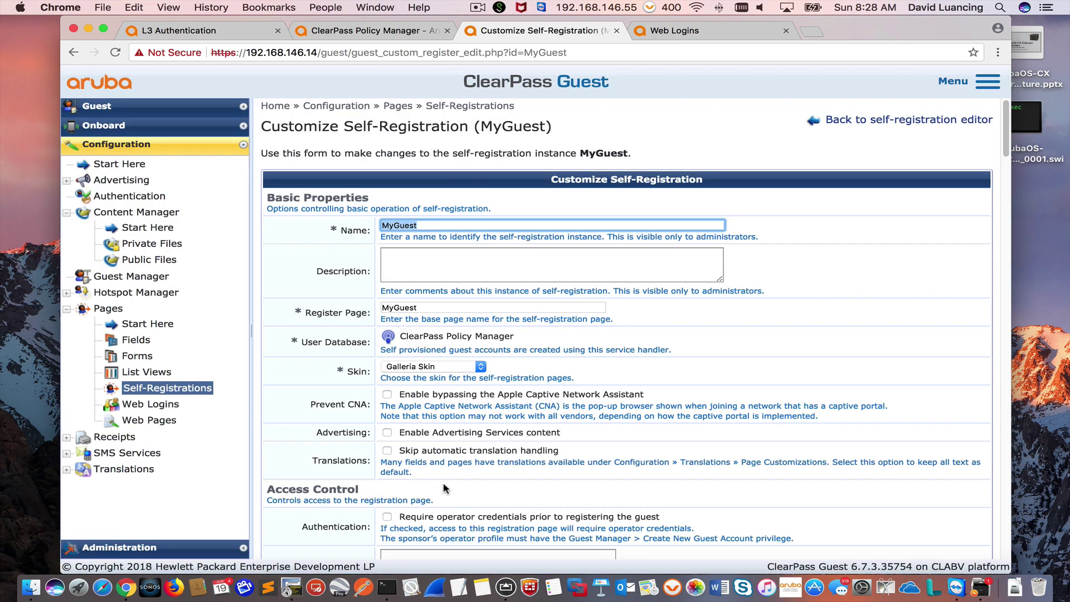
pyautogui.scroll(-10, 445, 485)
pyautogui.scroll(-20, 443, 489)
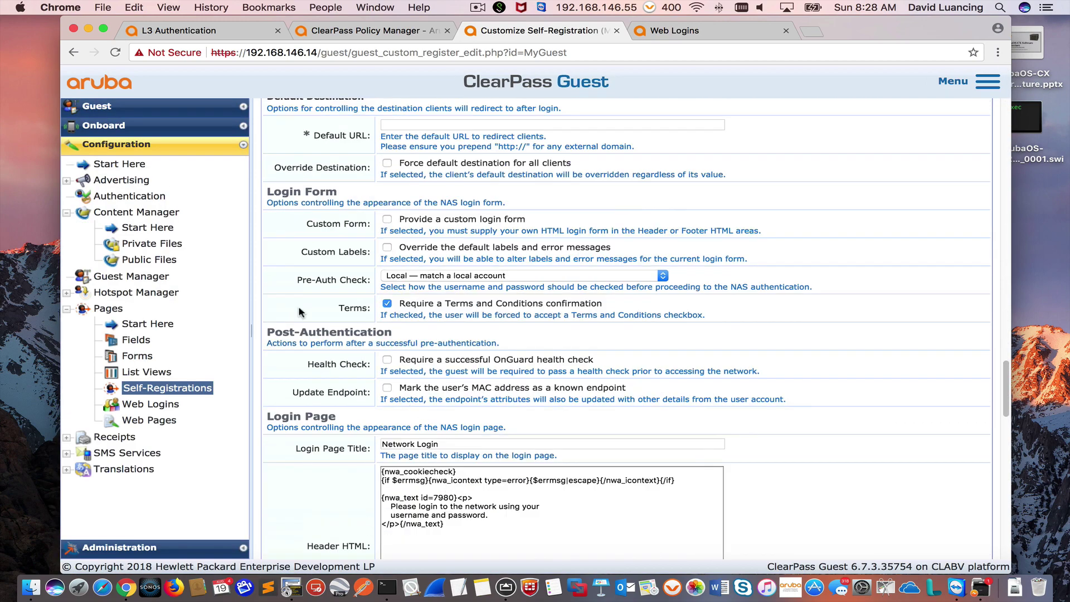
# Step: Turn on Update Endpoint, set Pre-Auth Check to None, and save MyGuest
pyautogui.click(387, 388)
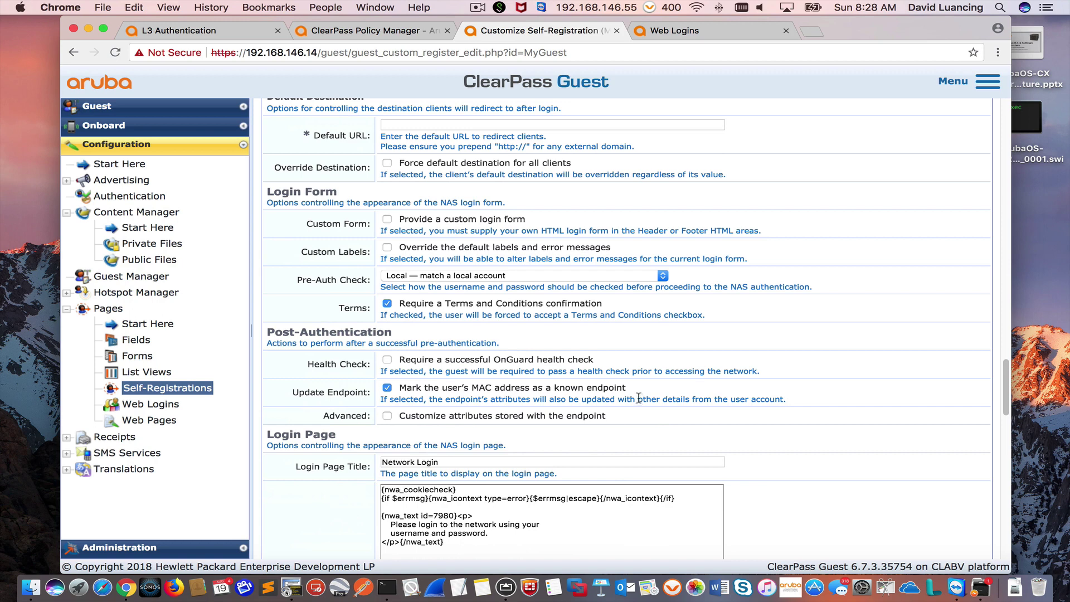
pyautogui.click(476, 280)
pyautogui.click(462, 254)
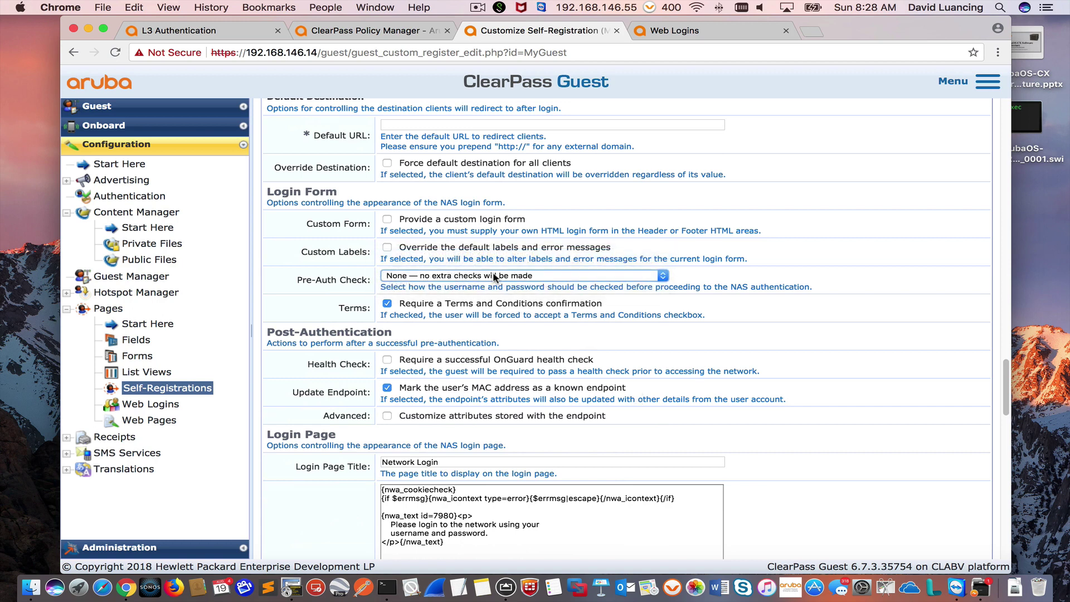
pyautogui.scroll(1, 862, 506)
pyautogui.scroll(-15, 862, 506)
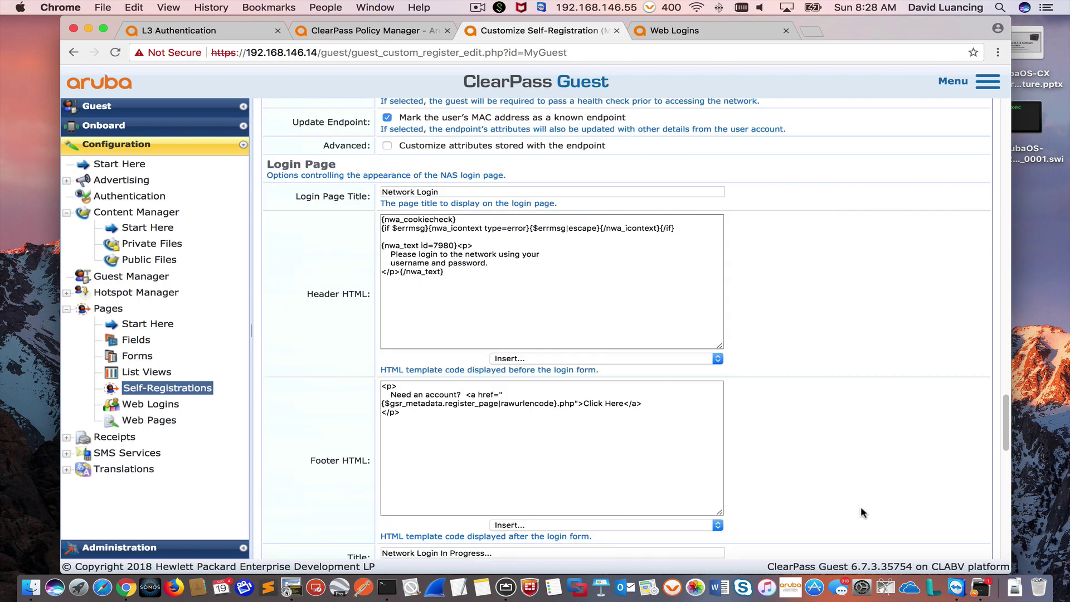
pyautogui.scroll(-5, 860, 507)
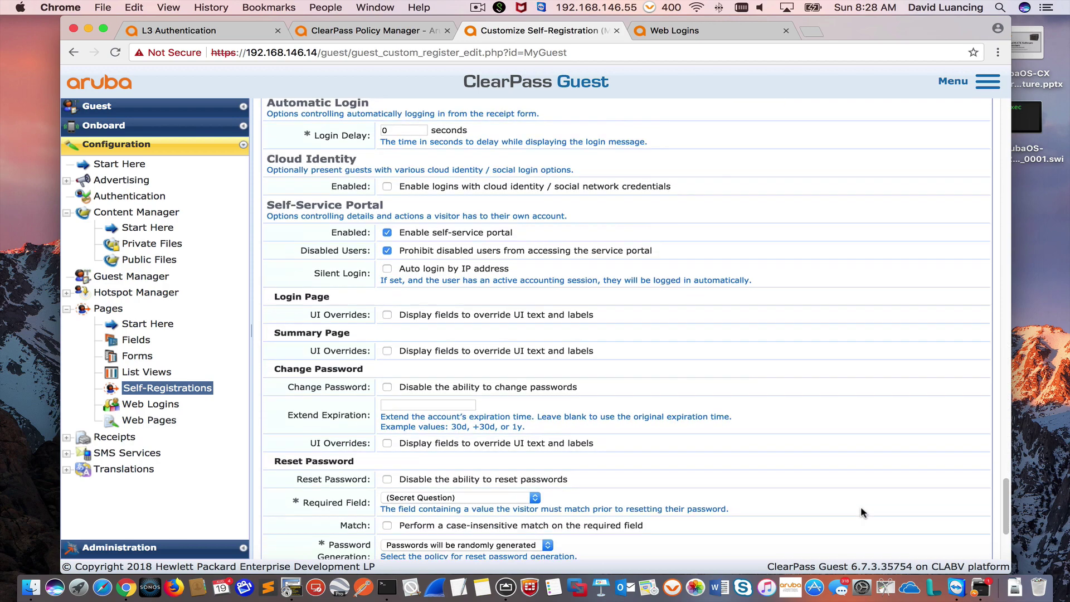
pyautogui.click(641, 436)
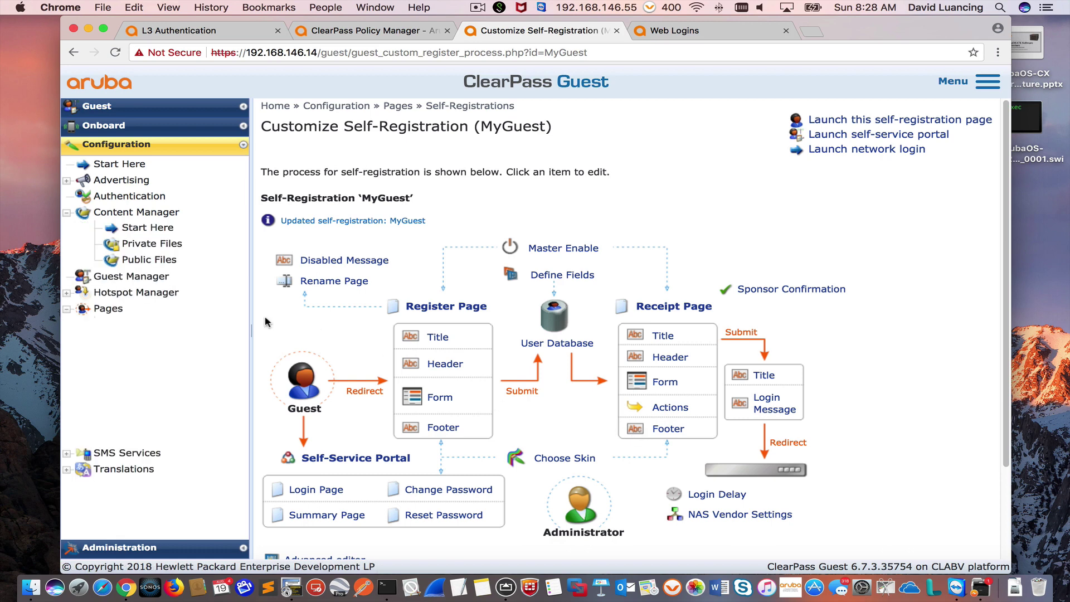
# Step: Launch the MyGuest Galleria WiFi registration page in a new tab
pyautogui.click(154, 282)
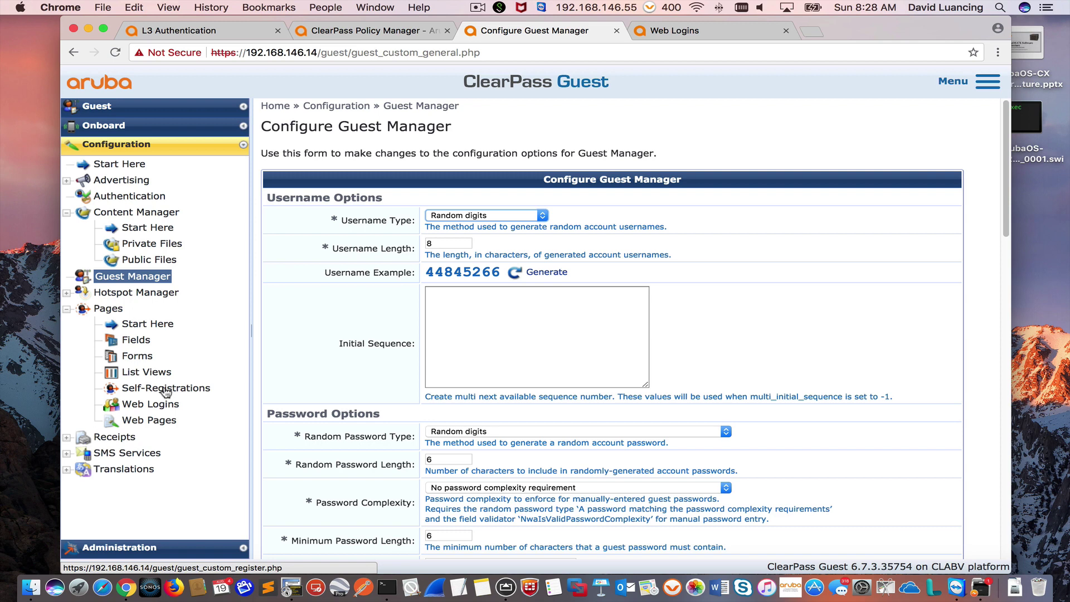
pyautogui.click(166, 388)
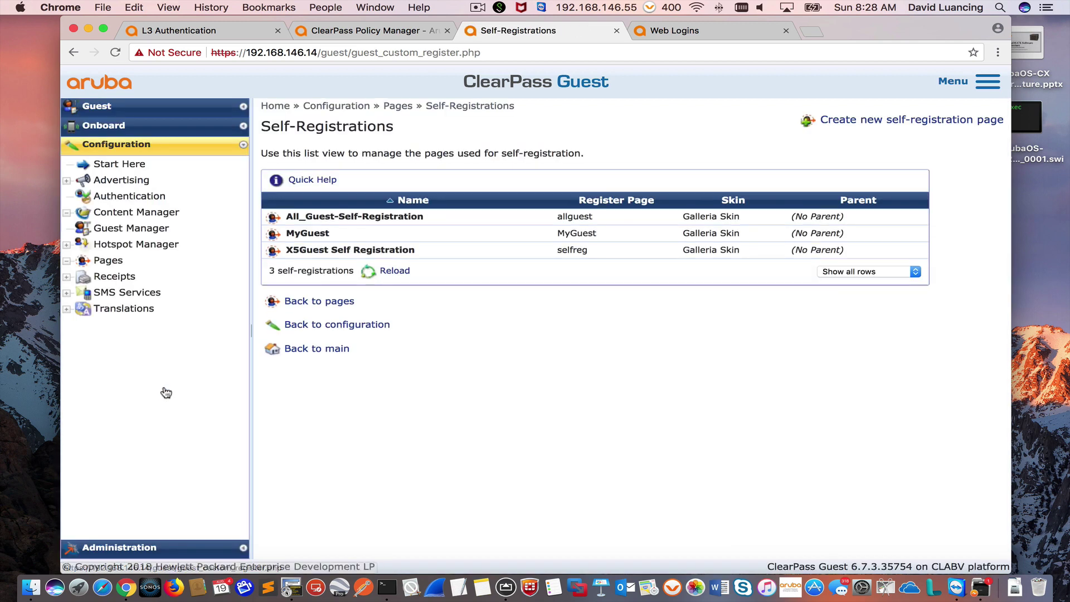
pyautogui.click(325, 238)
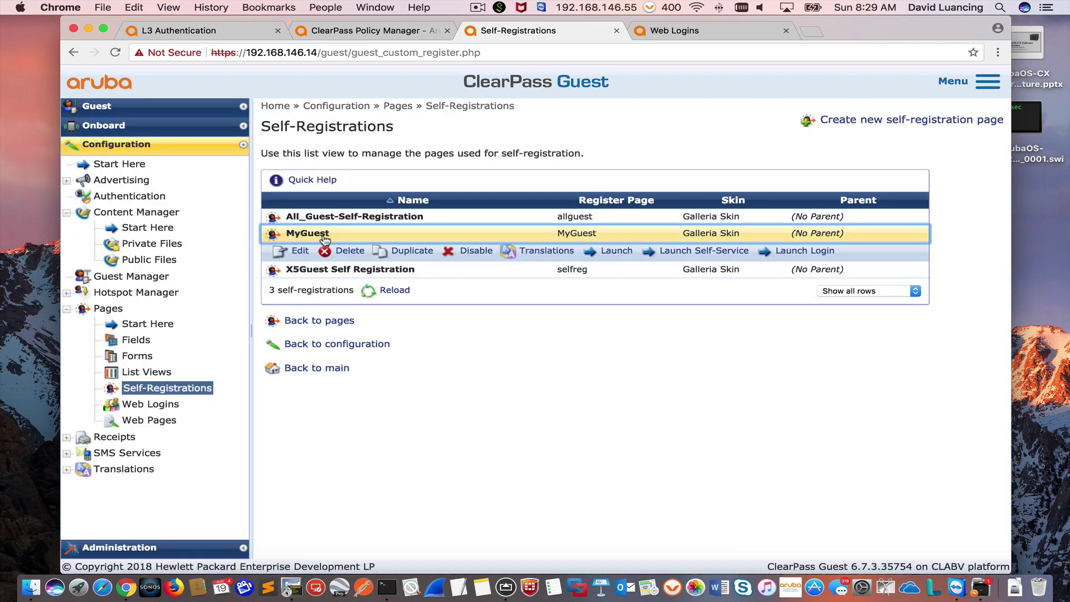
pyautogui.click(617, 252)
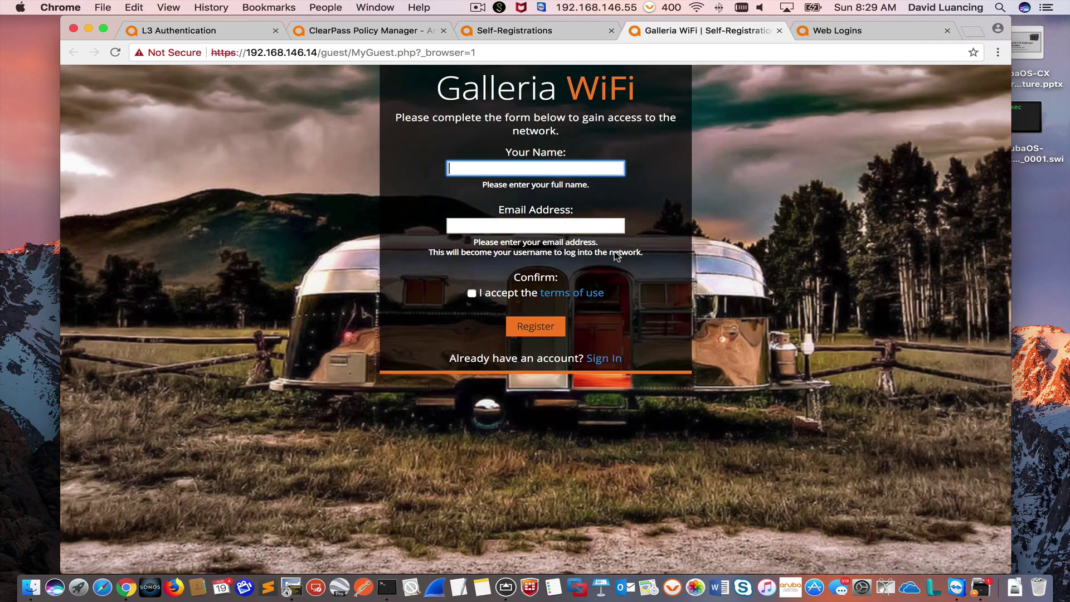
# Step: Copy the portal's web address up to MyGuest.php and return to the controller's L3 Authentication page
pyautogui.click(381, 54)
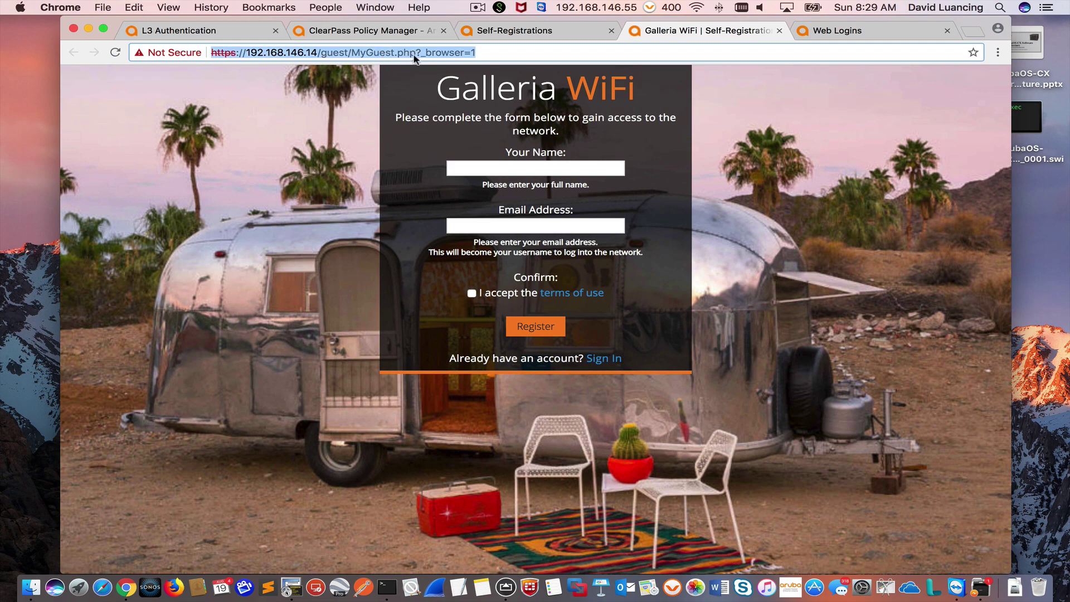
pyautogui.click(416, 54)
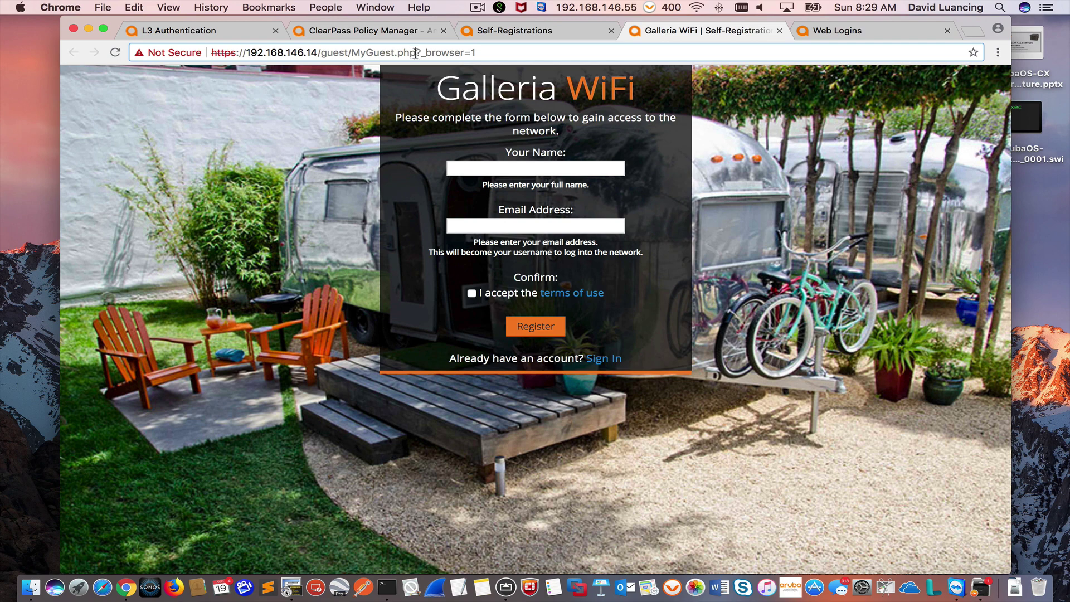
pyautogui.moveTo(415, 53); pyautogui.dragTo(211, 48)
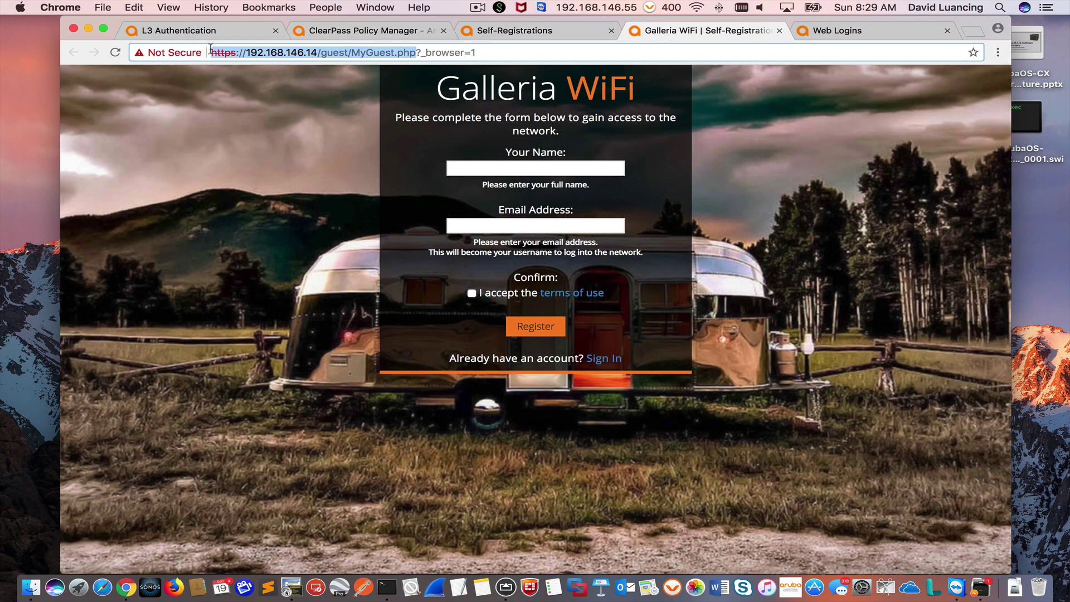
pyautogui.rightClick(222, 50)
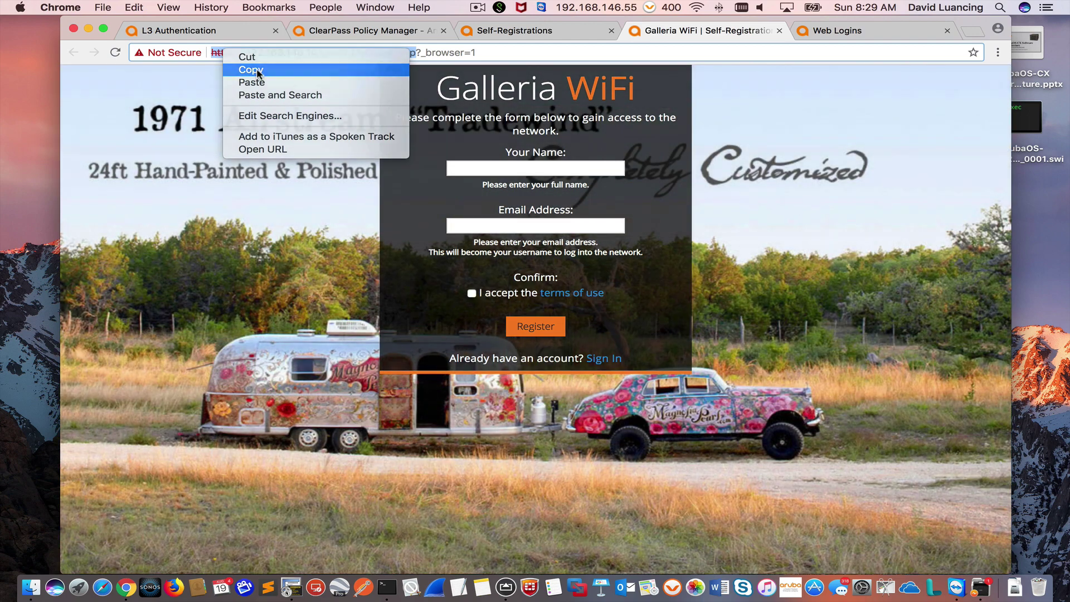
pyautogui.click(257, 71)
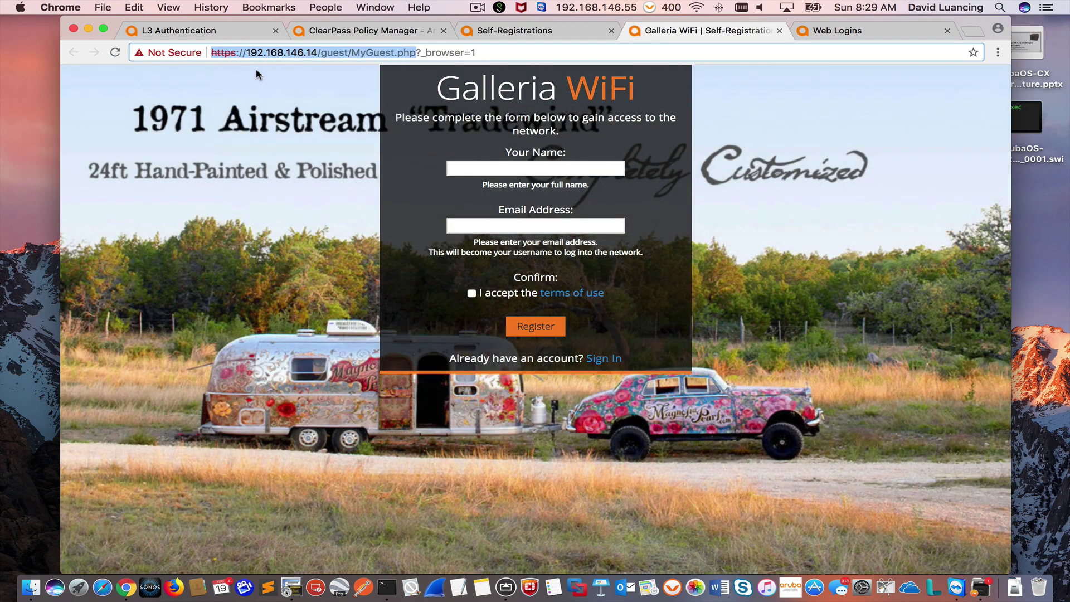
pyautogui.click(190, 31)
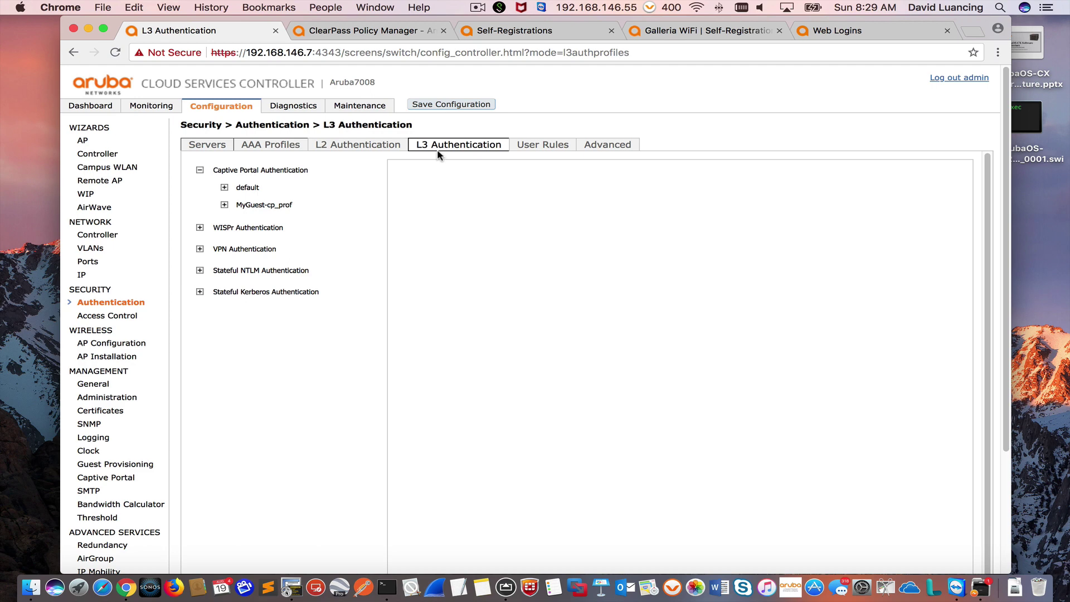
# Step: In Captive Portal Authentication, give MyGuest-cp_prof the default role MyGuest-guest-logon
pyautogui.click(266, 175)
pyautogui.click(261, 208)
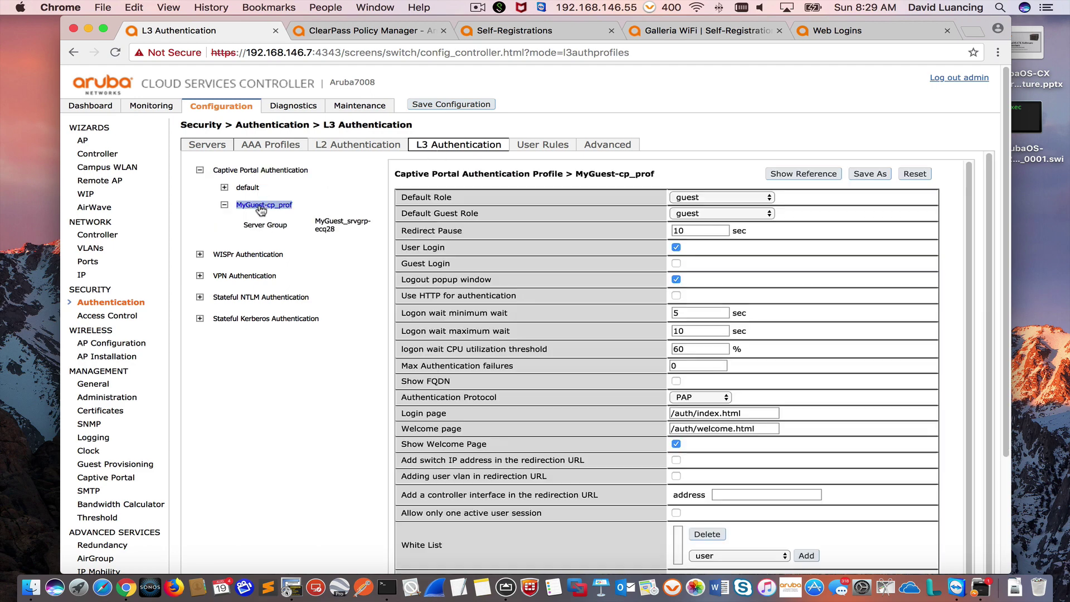
pyautogui.click(741, 199)
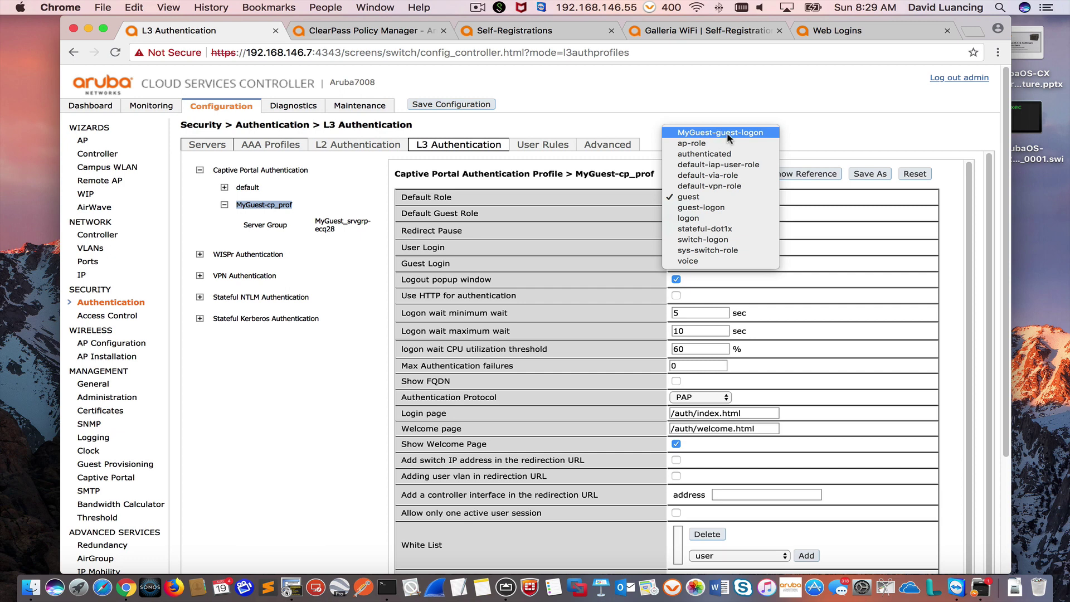
pyautogui.click(727, 132)
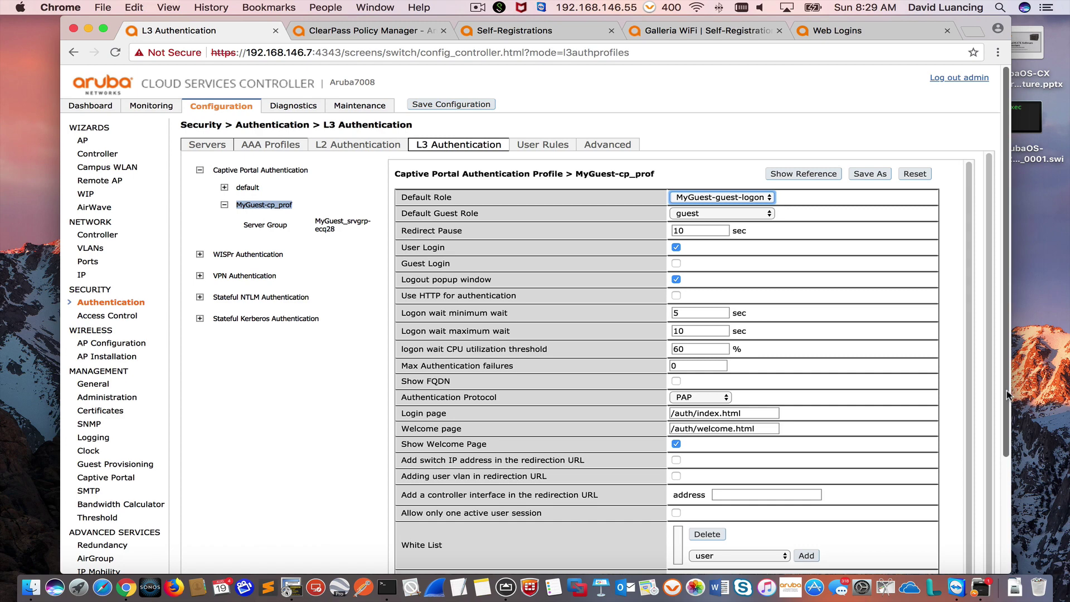
# Step: Paste the ClearPass MyGuest URL as the login page, change it to http, and enable HTTP authentication
pyautogui.scroll(-5, 1008, 395)
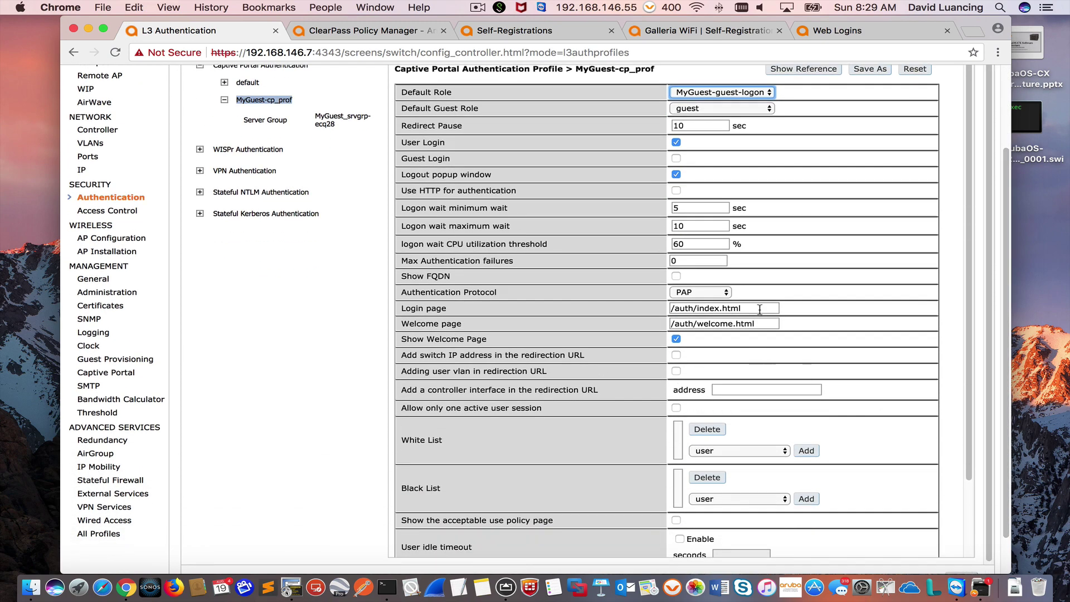
pyautogui.moveTo(760, 309); pyautogui.dragTo(668, 312)
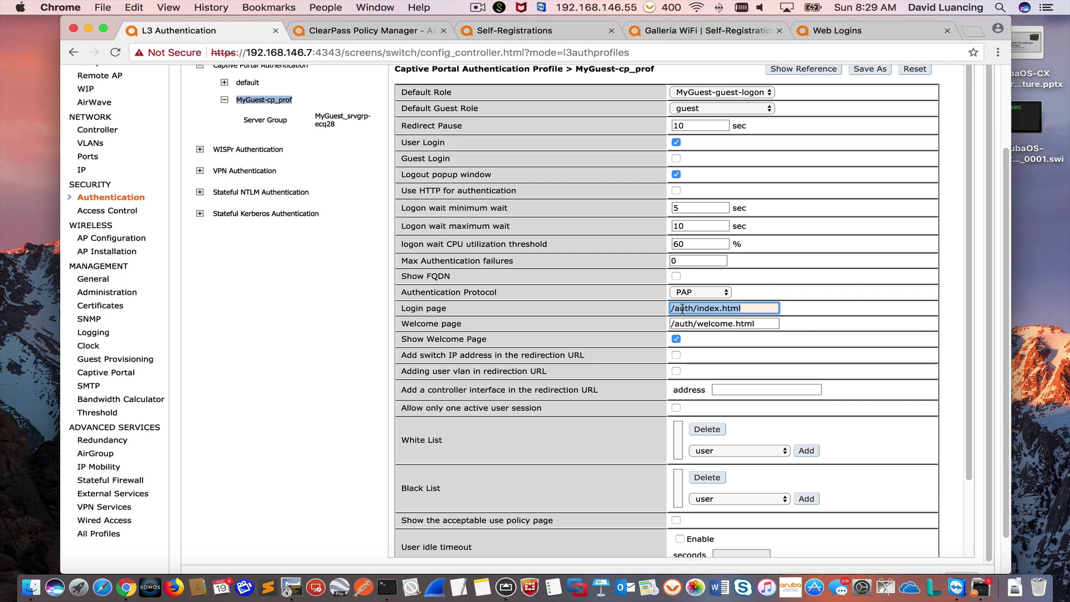
pyautogui.rightClick(682, 310)
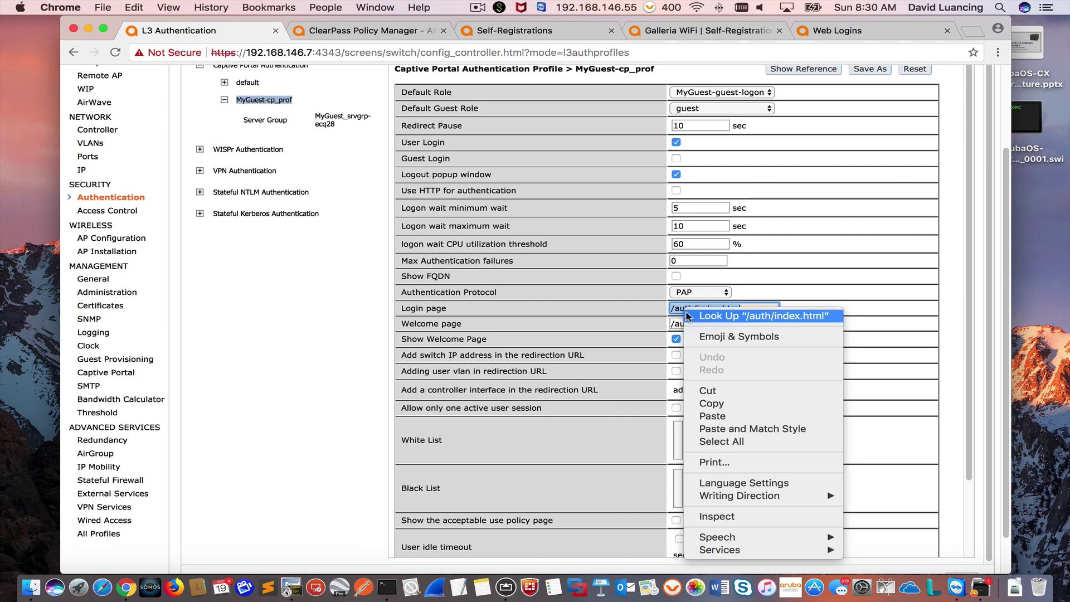
pyautogui.click(729, 419)
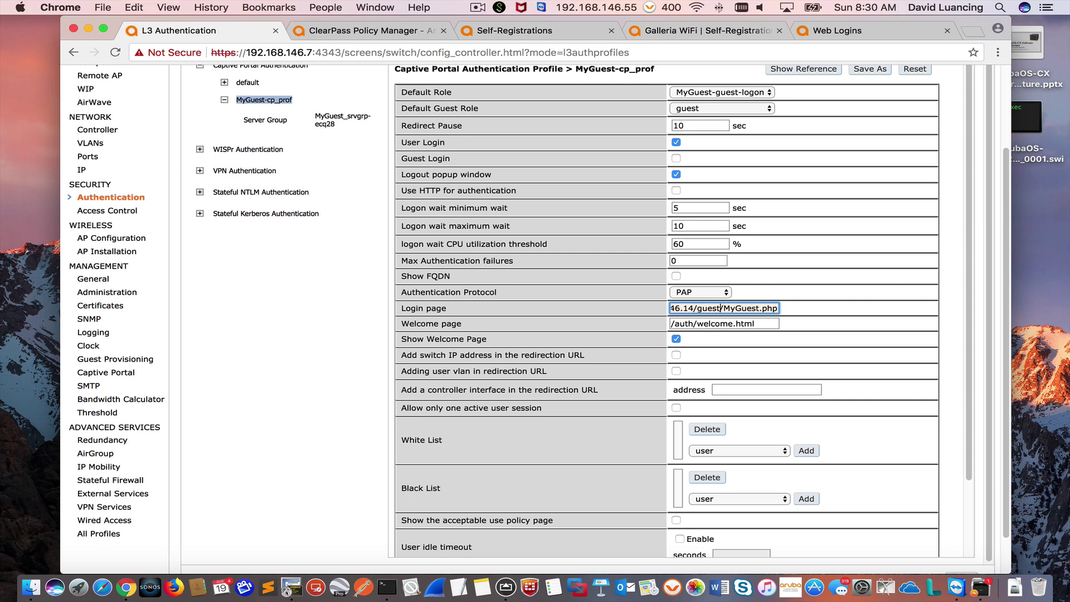
pyautogui.press('Left')
pyautogui.press('Left')
pyautogui.press('Left')
pyautogui.press('Left')
pyautogui.press('Left')
pyautogui.press('Left')
pyautogui.press('Left')
pyautogui.press('Left')
pyautogui.press('Left')
pyautogui.press('Left')
pyautogui.press('Left')
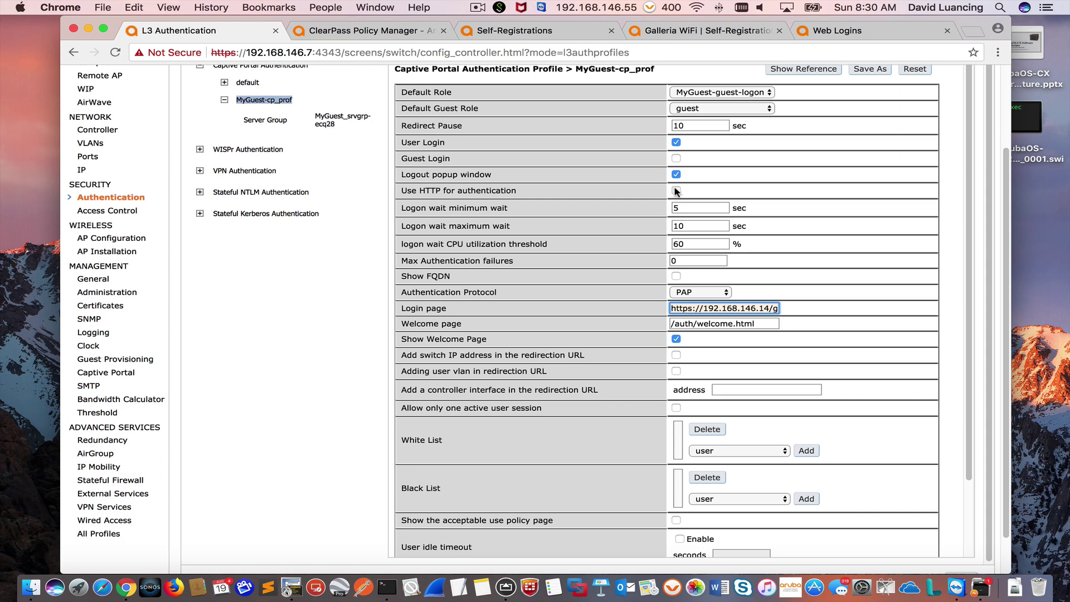
pyautogui.scroll(1, 851, 475)
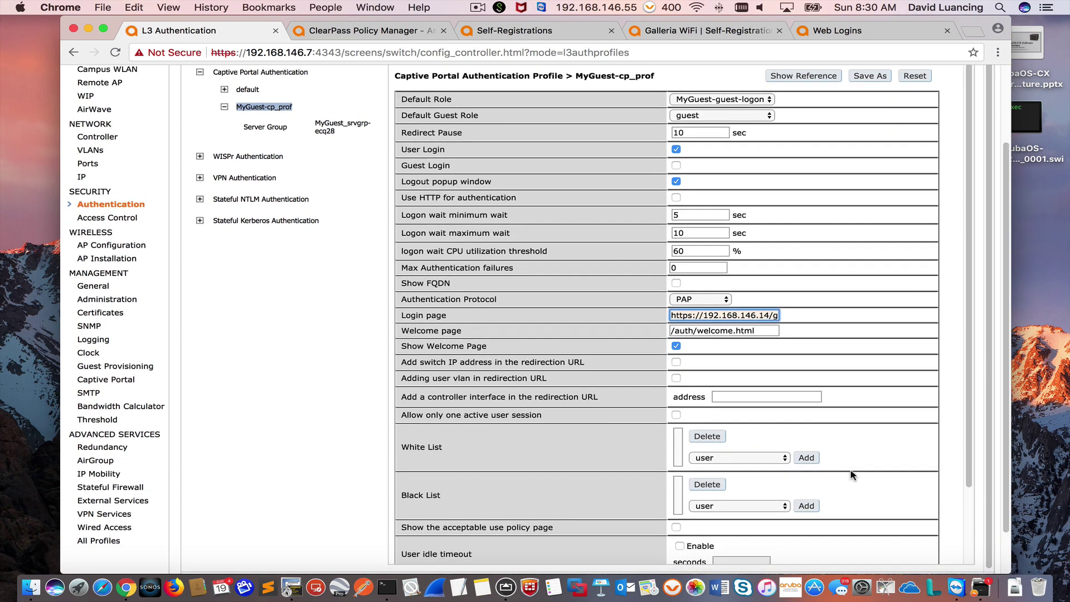
pyautogui.scroll(-3, 851, 475)
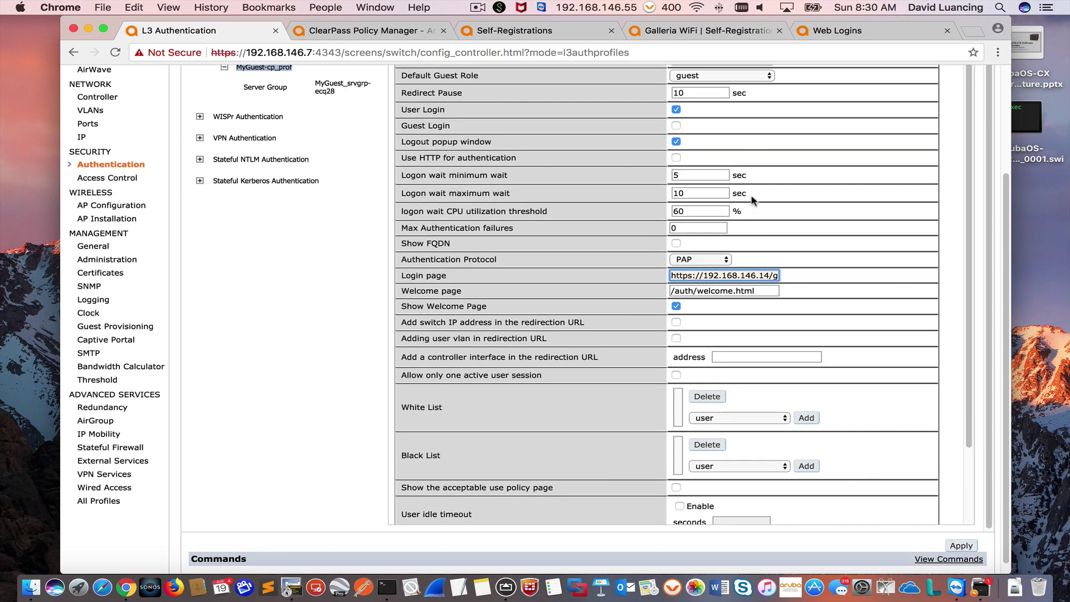
pyautogui.click(677, 159)
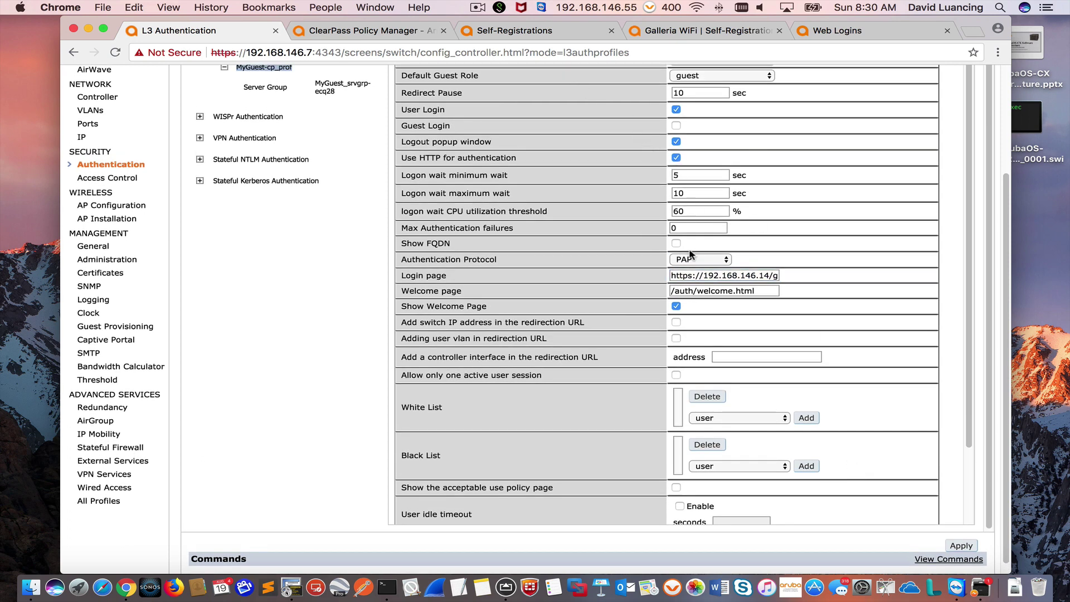
pyautogui.tripleClick(693, 277)
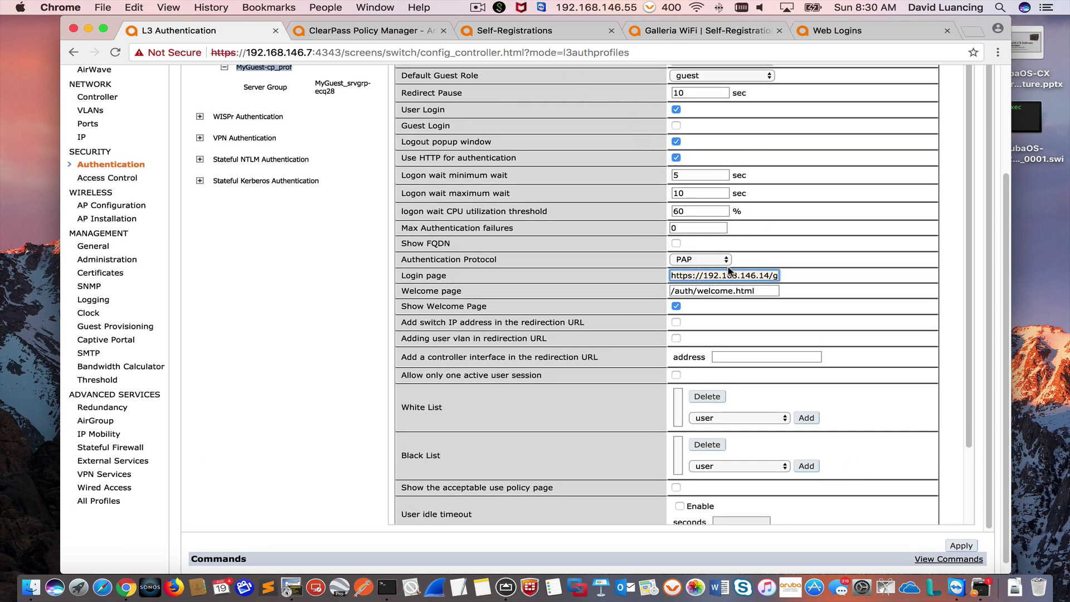
pyautogui.press('BackSpace')
# Step: Apply the MyGuest-cp_prof changes and save the controller configuration to flash
pyautogui.scroll(-1, 979, 447)
pyautogui.scroll(-3, 979, 447)
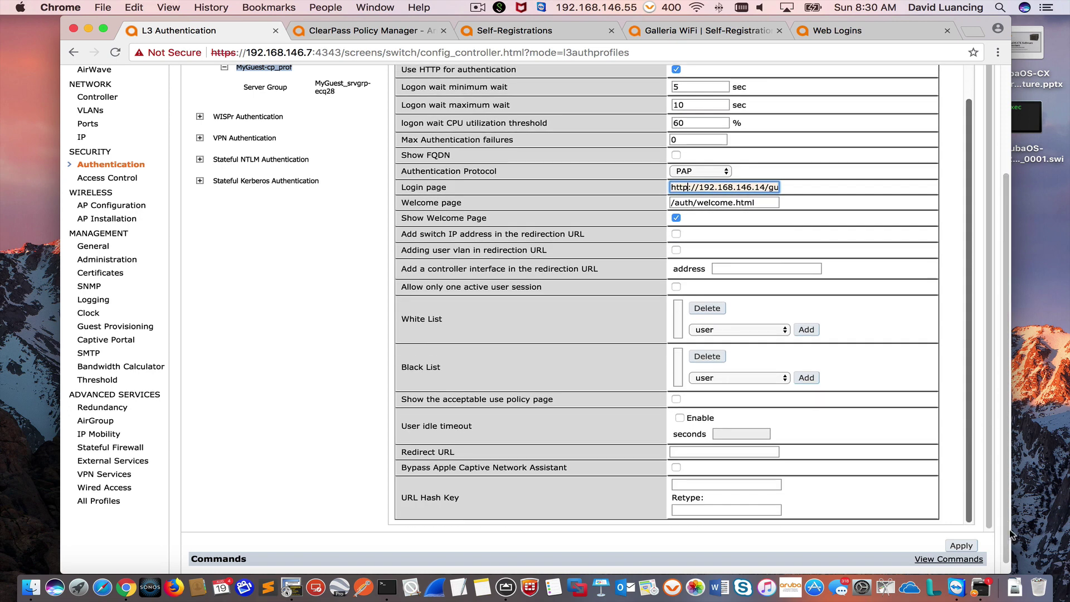
pyautogui.click(966, 552)
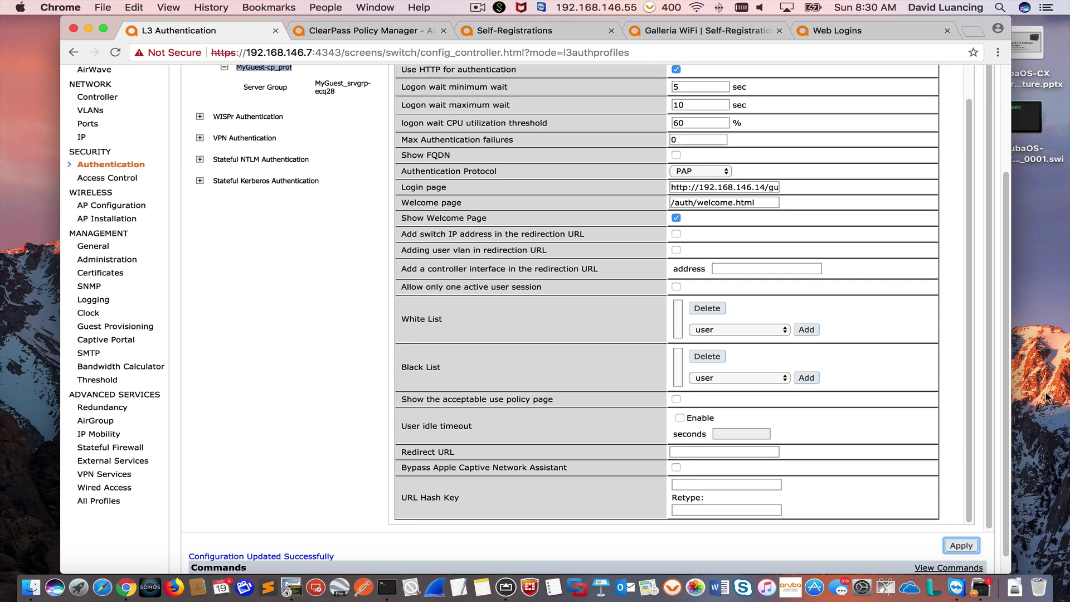
pyautogui.moveTo(1008, 415)
pyautogui.mouseDown()
pyautogui.moveTo(995, 300)
pyautogui.moveTo(1004, 432)
pyautogui.mouseUp()
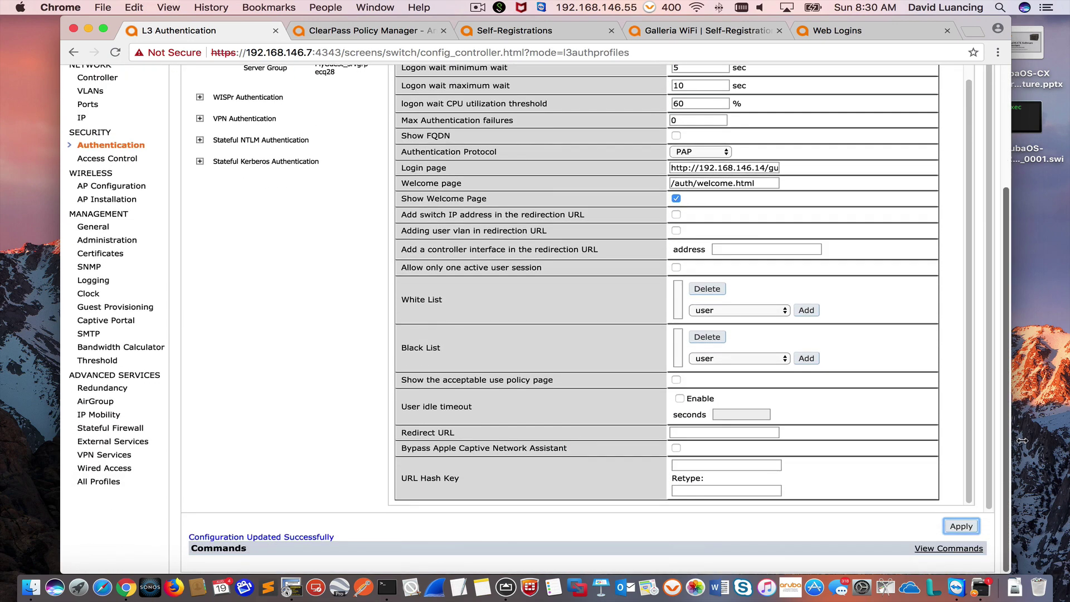
pyautogui.click(967, 527)
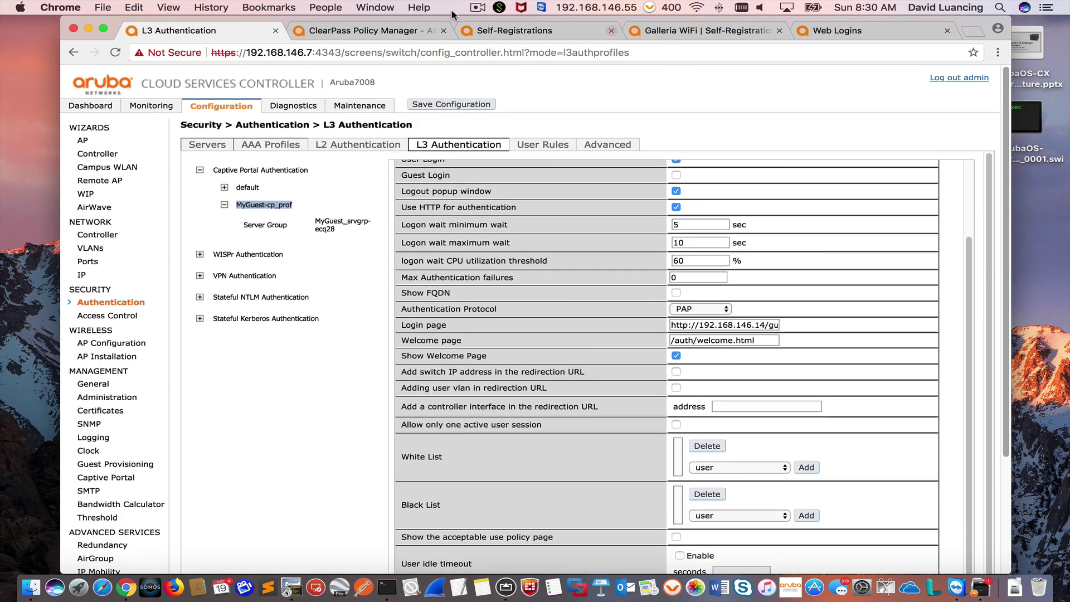
pyautogui.click(440, 105)
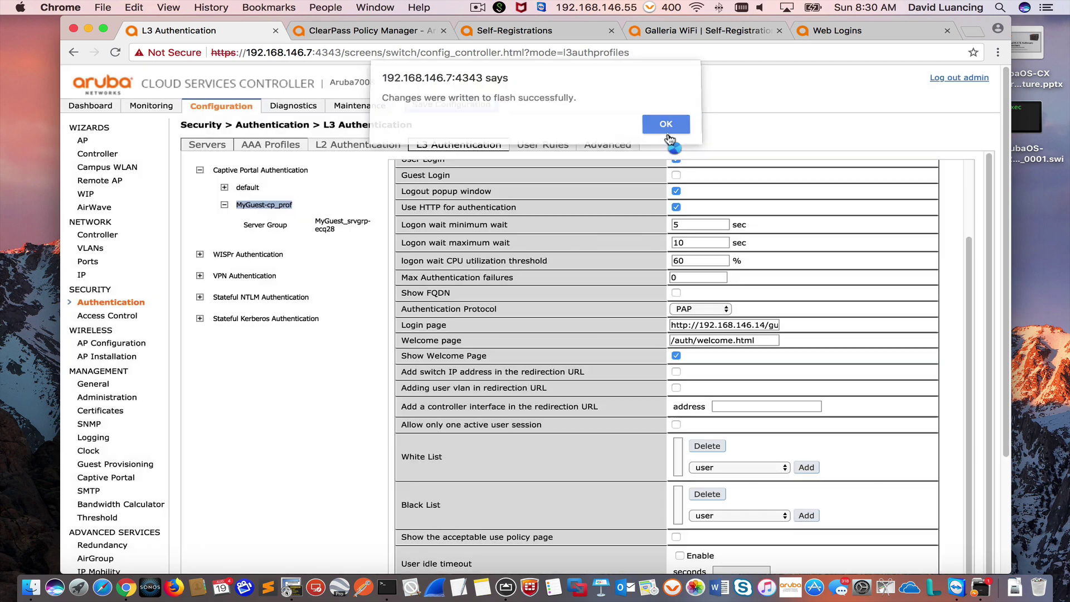
pyautogui.click(666, 130)
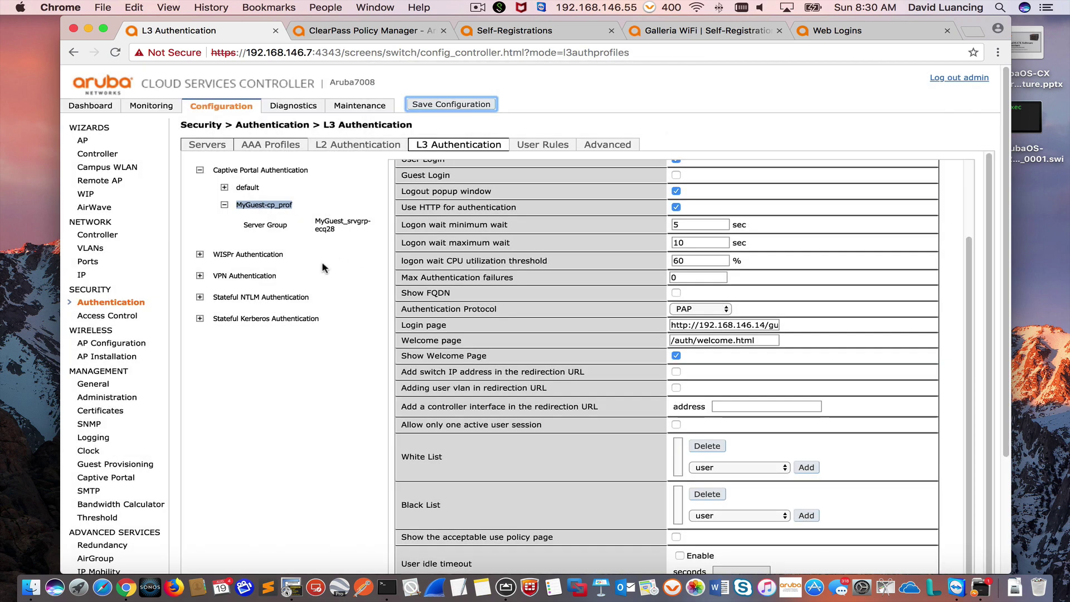
# Step: Edit the MyGuest-guest-logon role and start a new rule in its logon-control policy
pyautogui.click(106, 316)
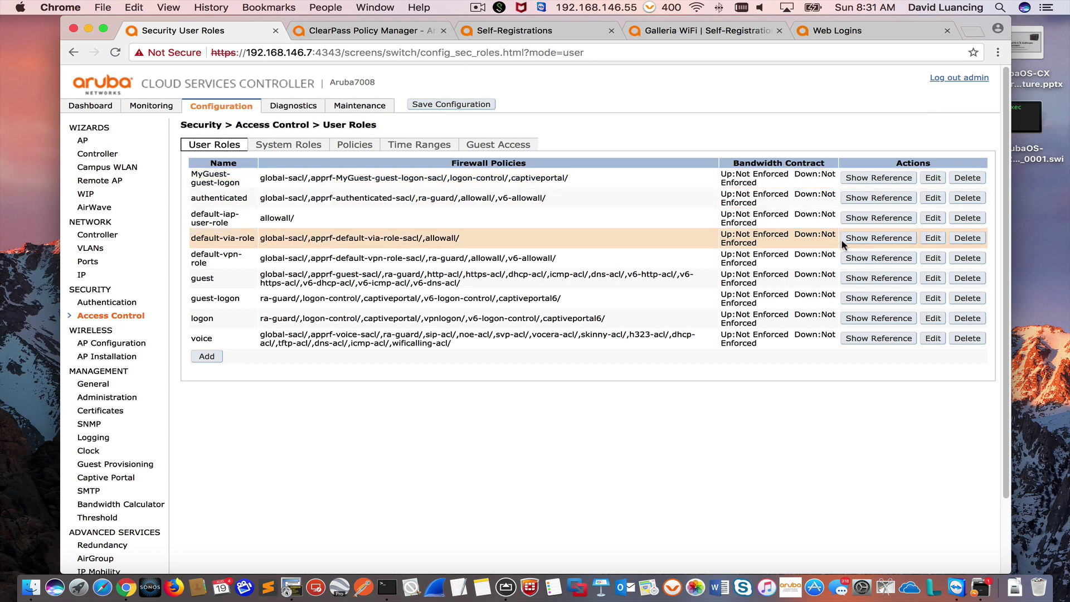
pyautogui.click(933, 178)
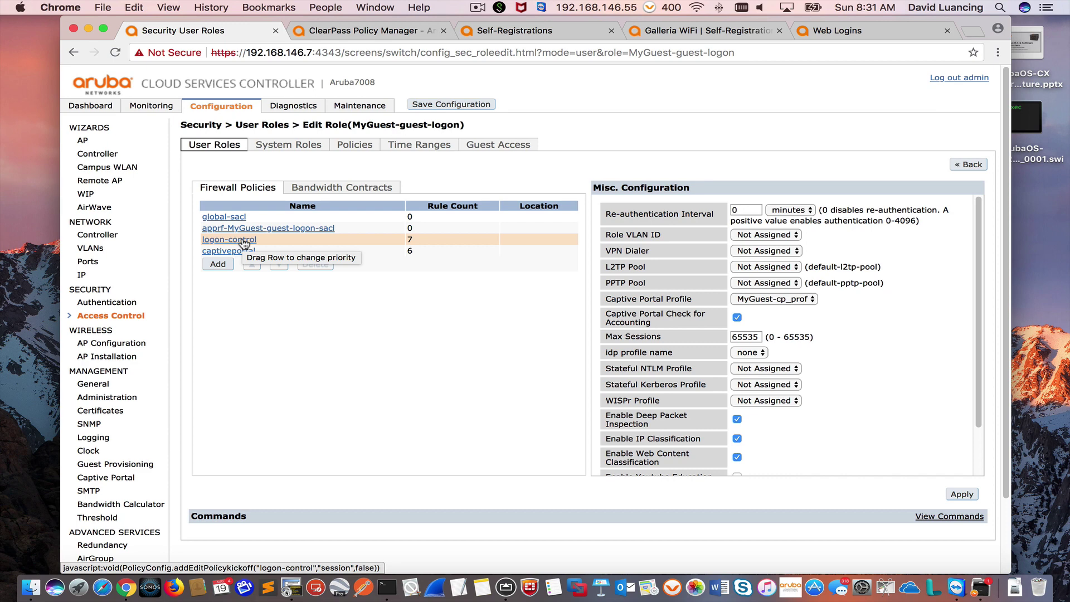
pyautogui.click(243, 241)
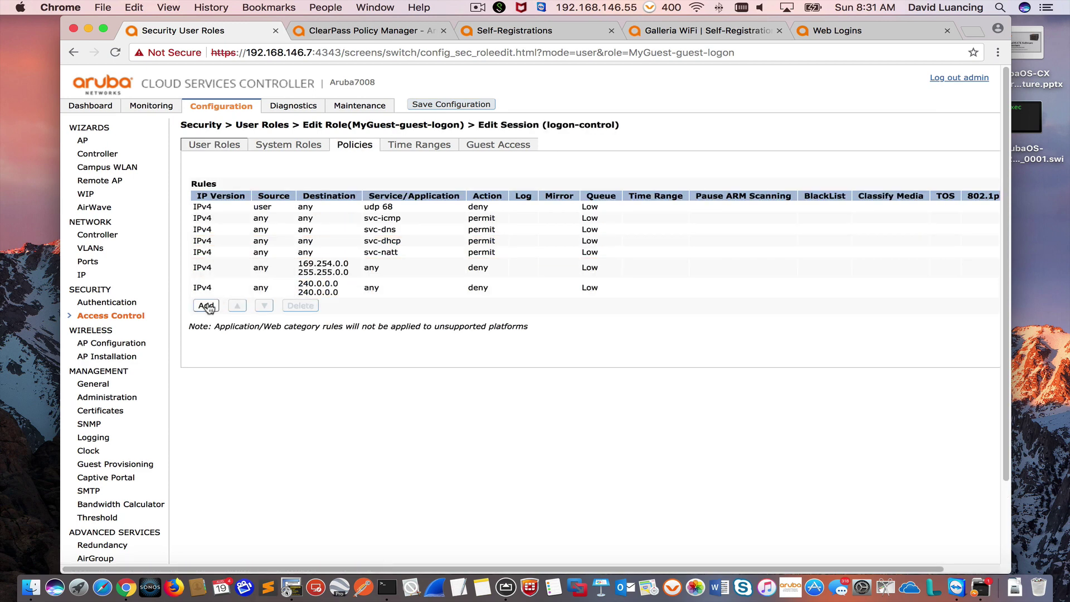
pyautogui.click(206, 306)
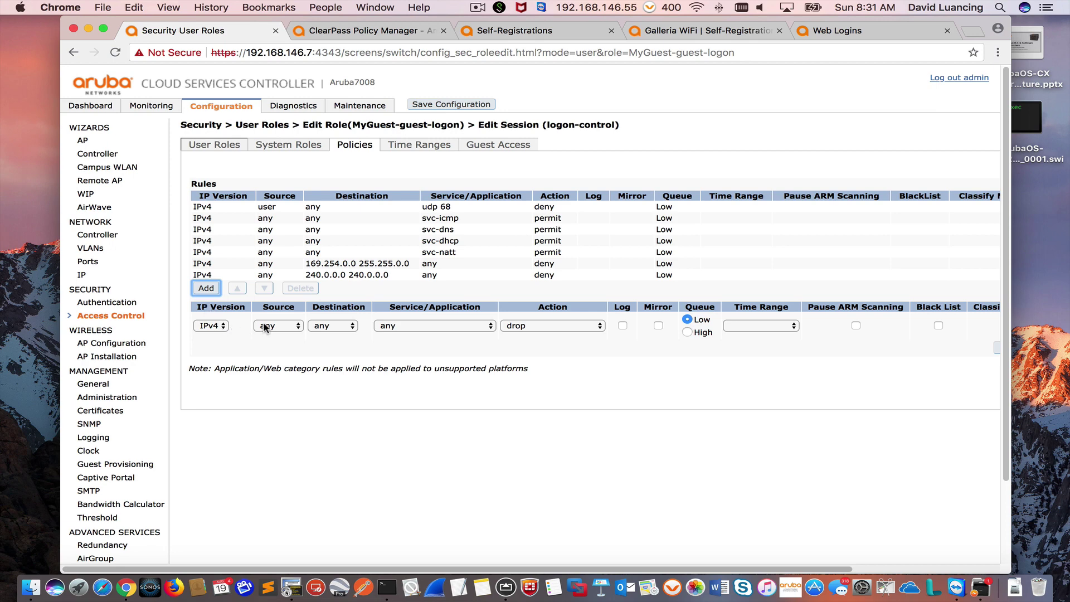
# Step: Add a logon-control rule permitting any traffic to host 192.168.146.14
pyautogui.click(336, 328)
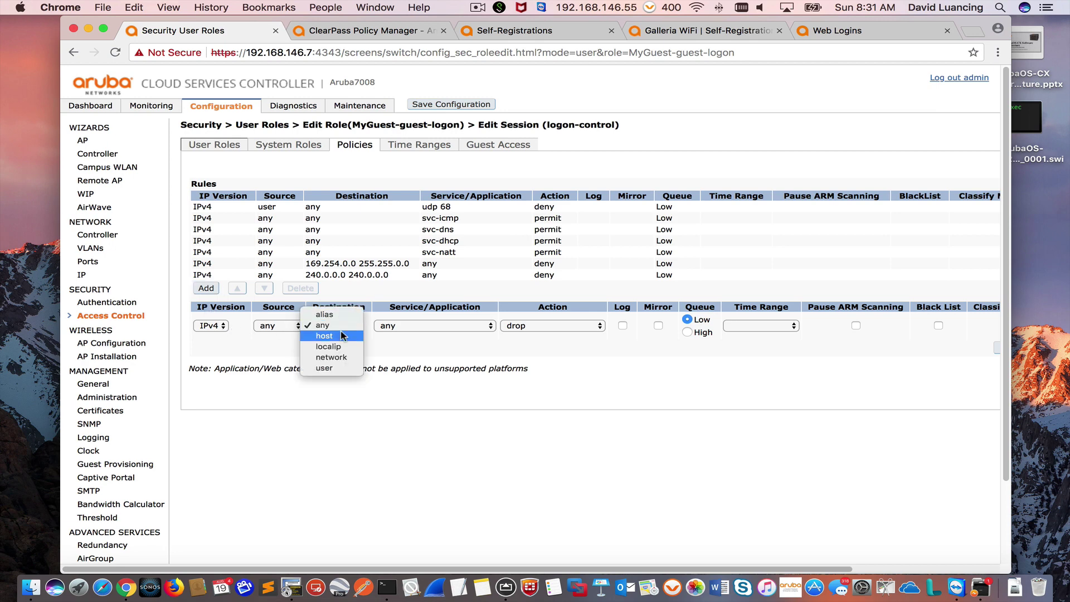
pyautogui.click(336, 344)
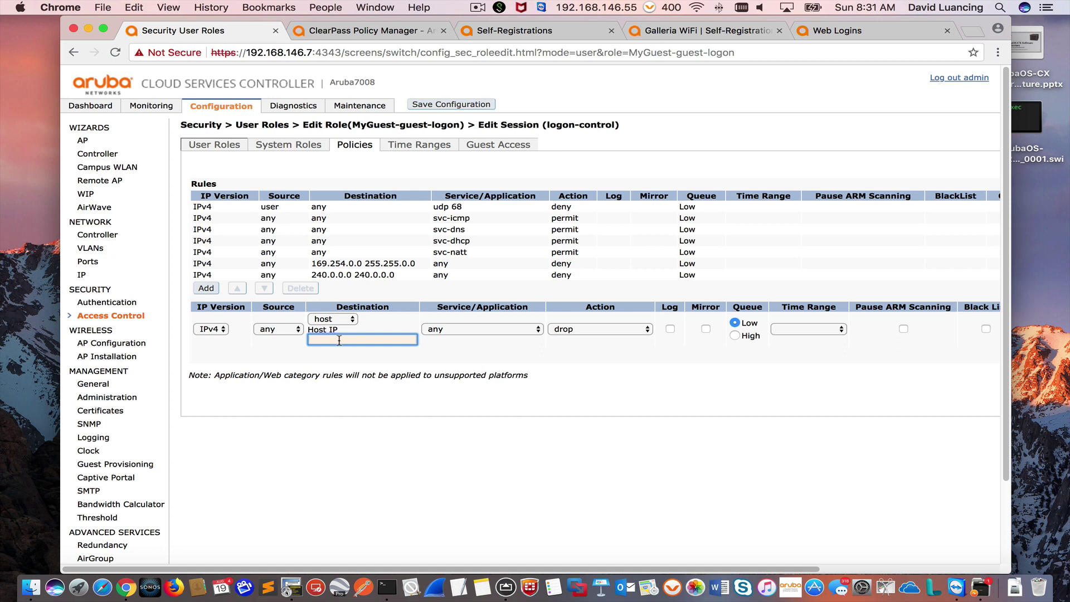
pyautogui.write('192.168.146.14')
pyautogui.click(596, 327)
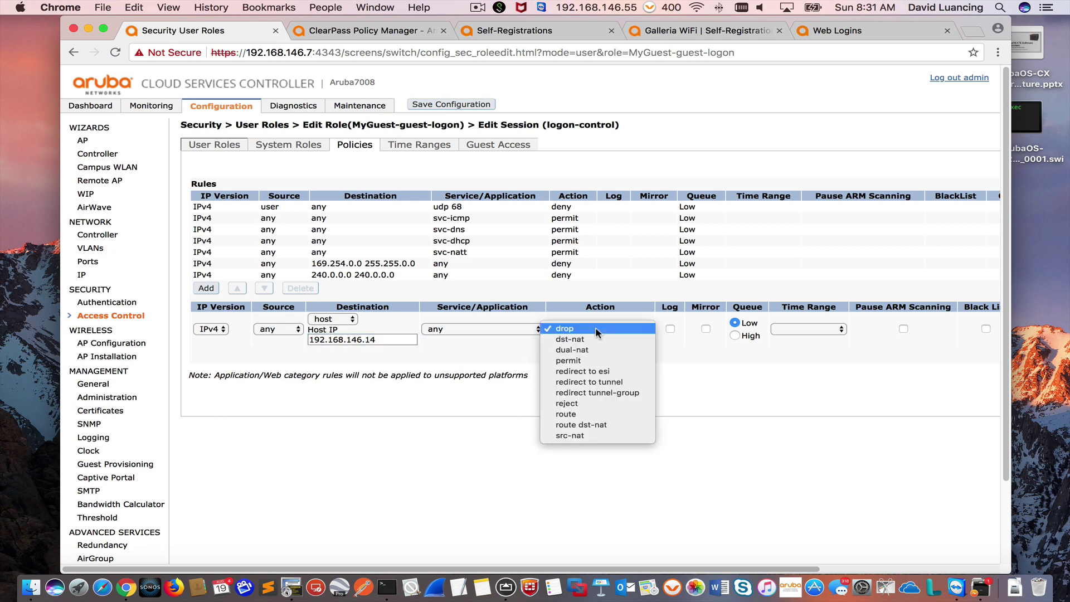
pyautogui.click(585, 363)
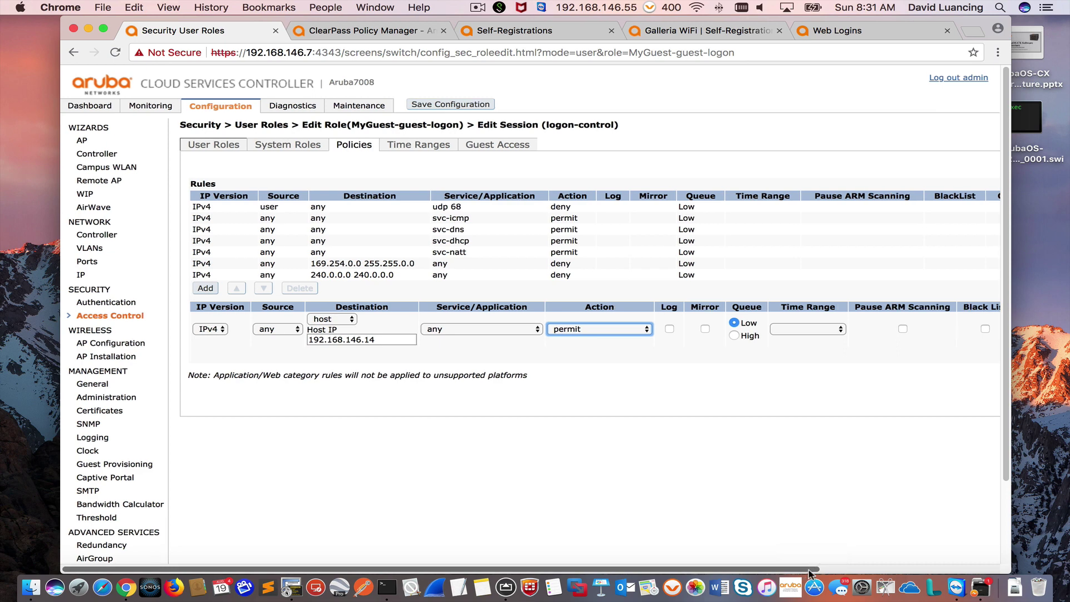
pyautogui.hscroll(5, 919, 490)
pyautogui.click(899, 355)
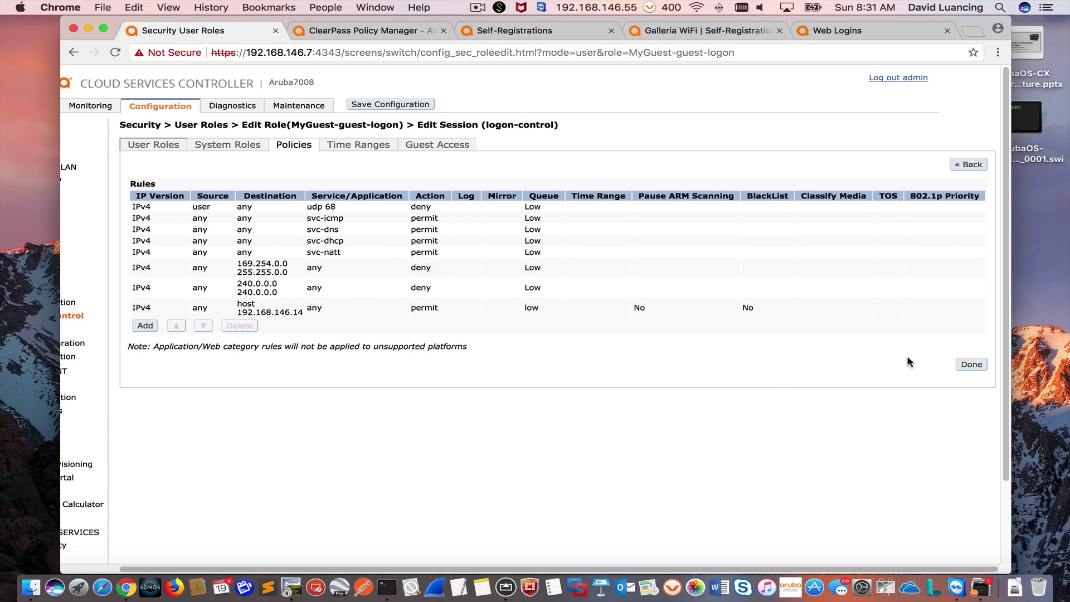
pyautogui.click(969, 370)
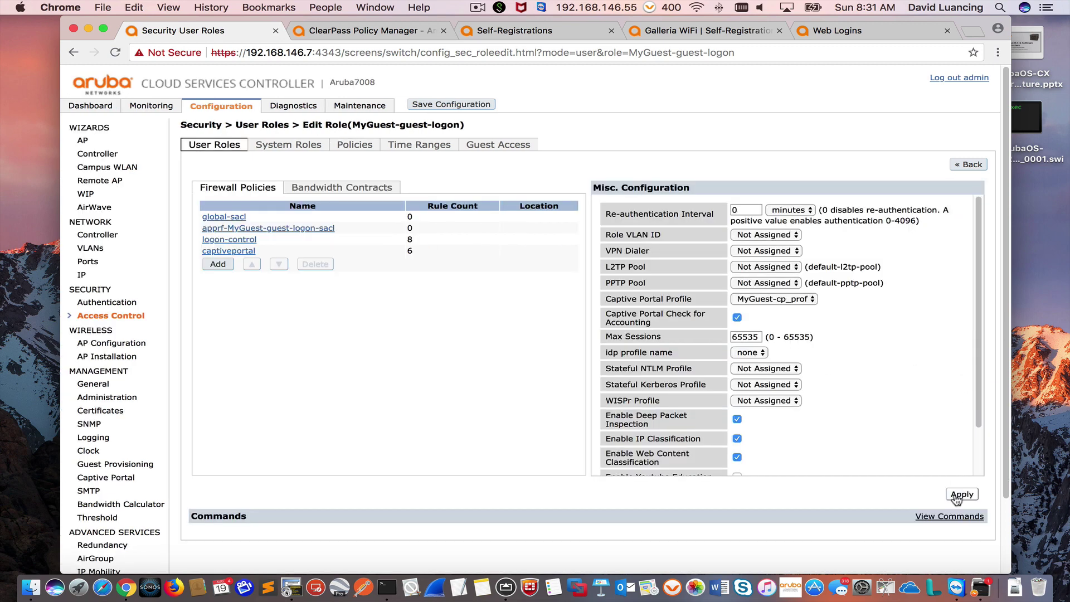
# Step: Apply and save the MyGuest-guest-logon role to flash, verify the new logon-control rule, and return to User Roles
pyautogui.click(958, 496)
pyautogui.click(960, 494)
pyautogui.click(470, 105)
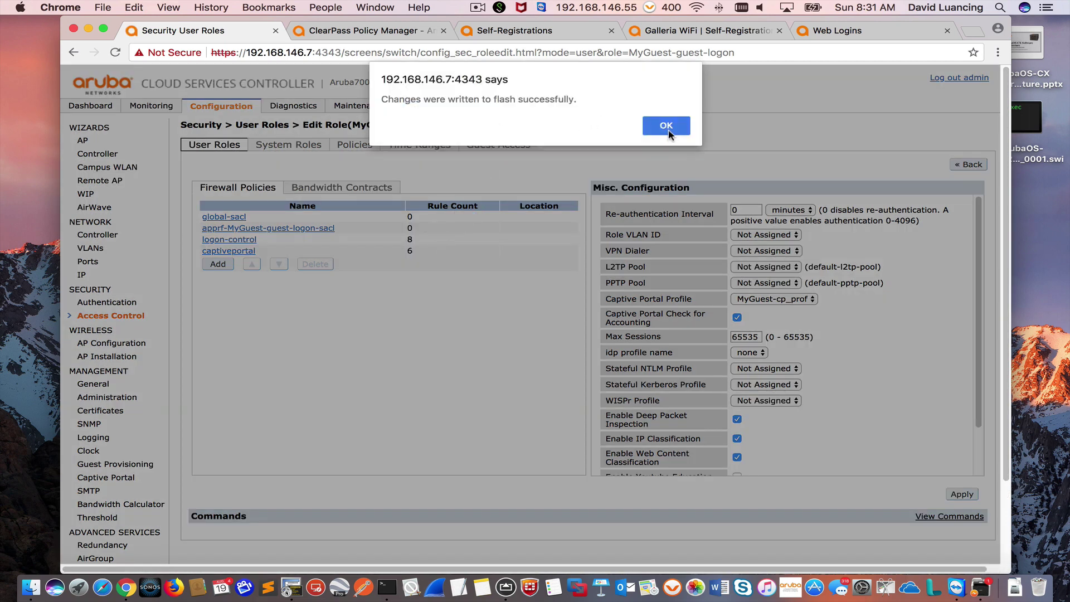
pyautogui.click(665, 123)
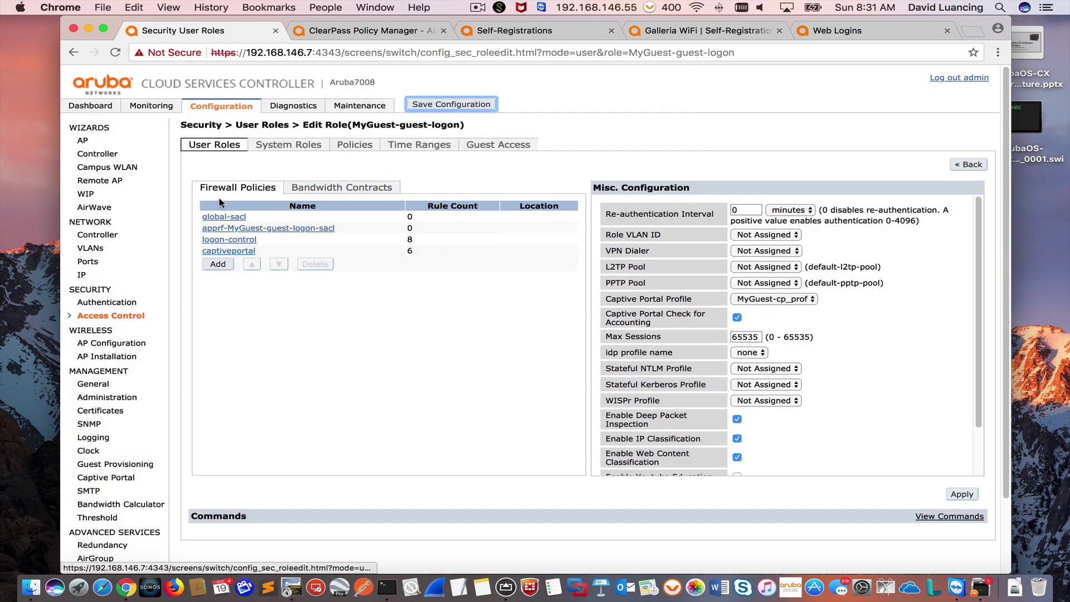
pyautogui.click(241, 243)
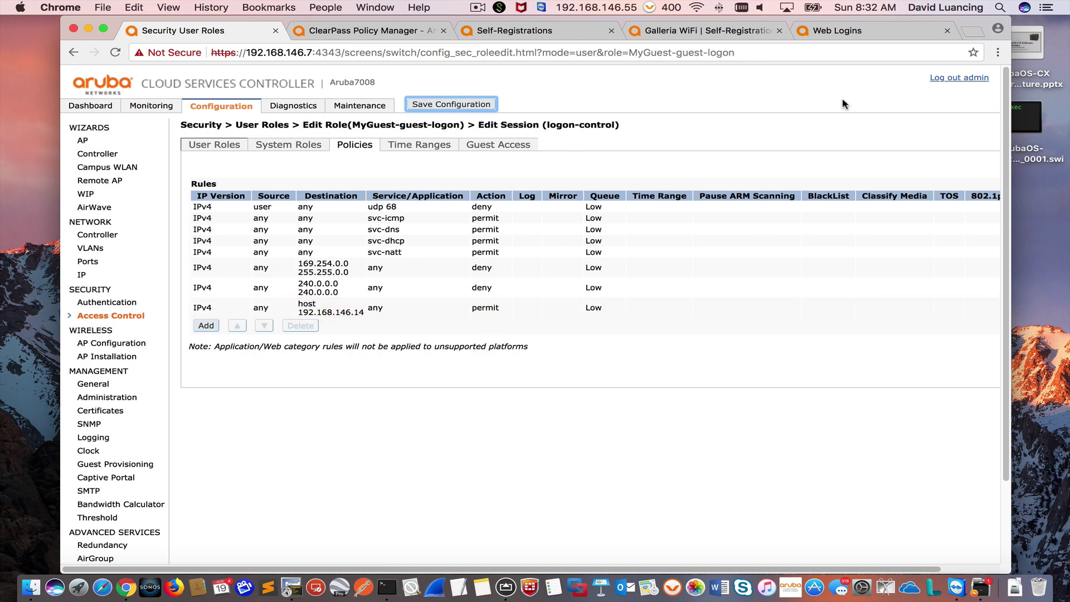
pyautogui.click(125, 316)
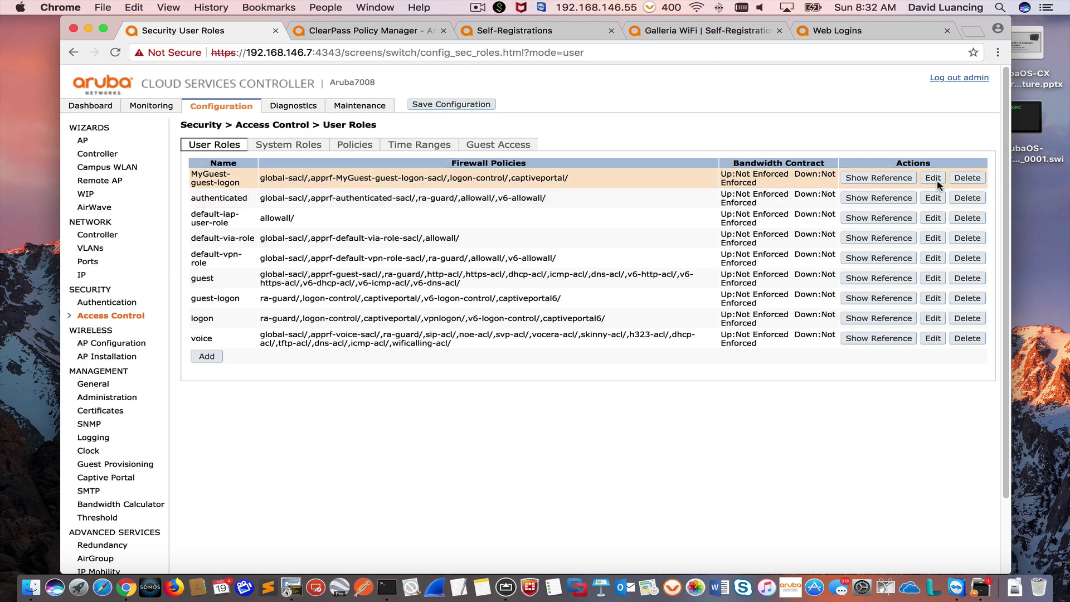
# Step: Edit MyGuest-guest-logon again and start a new rule in its captiveportal policy
pyautogui.click(934, 179)
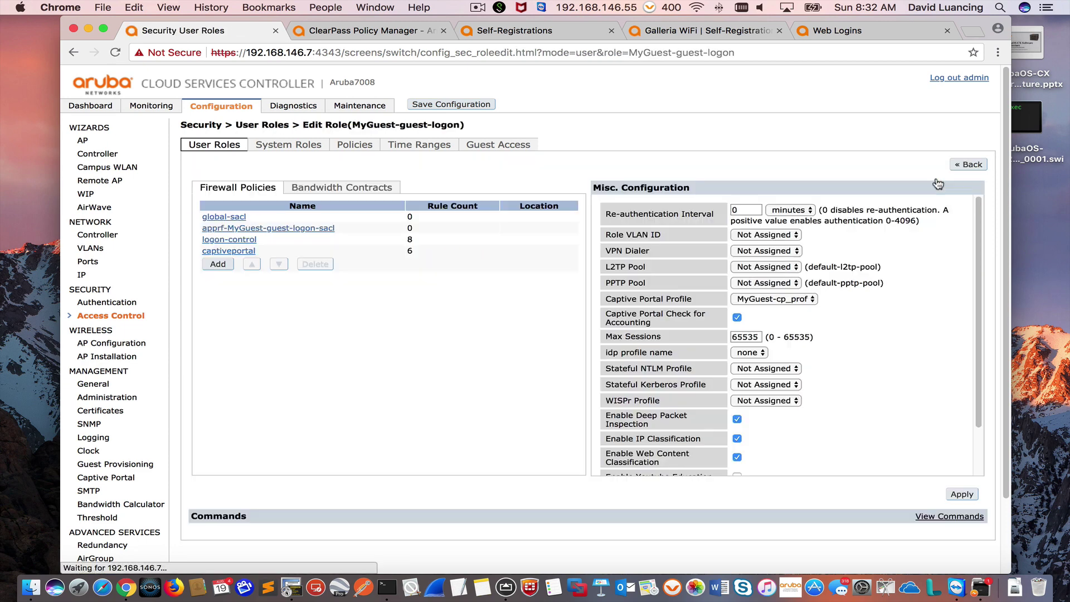
pyautogui.click(235, 251)
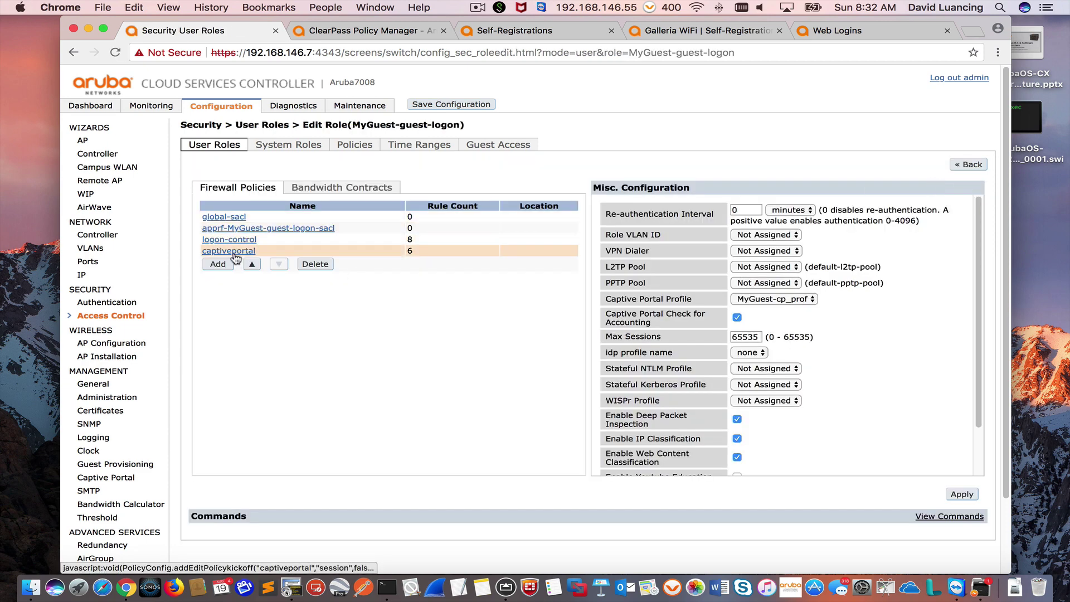
pyautogui.click(207, 331)
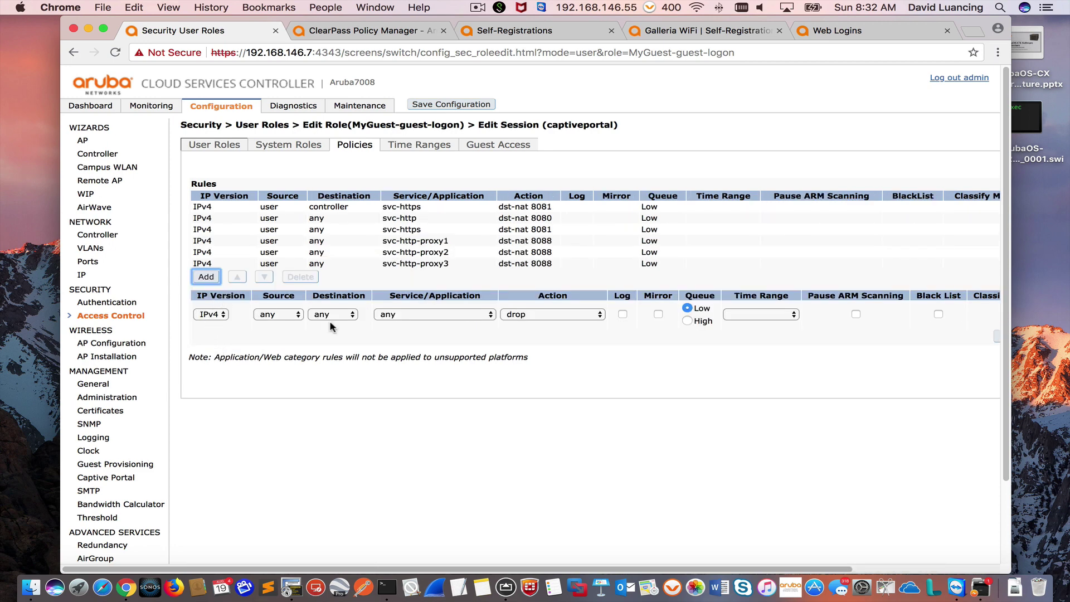
# Step: Add a captiveportal rule permitting any traffic to host 192.168.146.14
pyautogui.click(344, 315)
pyautogui.click(347, 326)
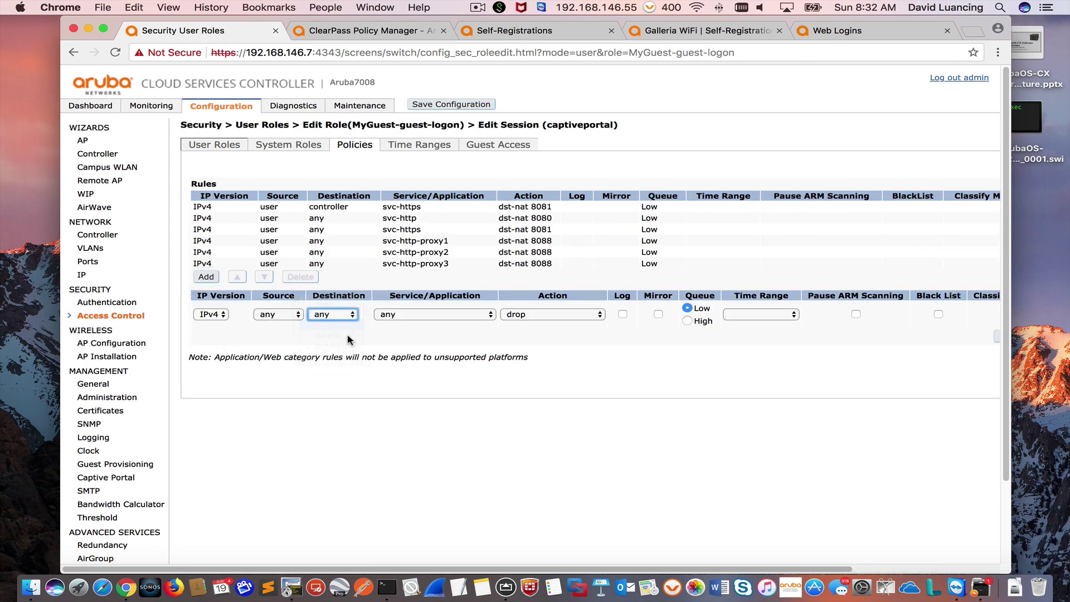
pyautogui.click(339, 328)
pyautogui.write('192.168.146.14')
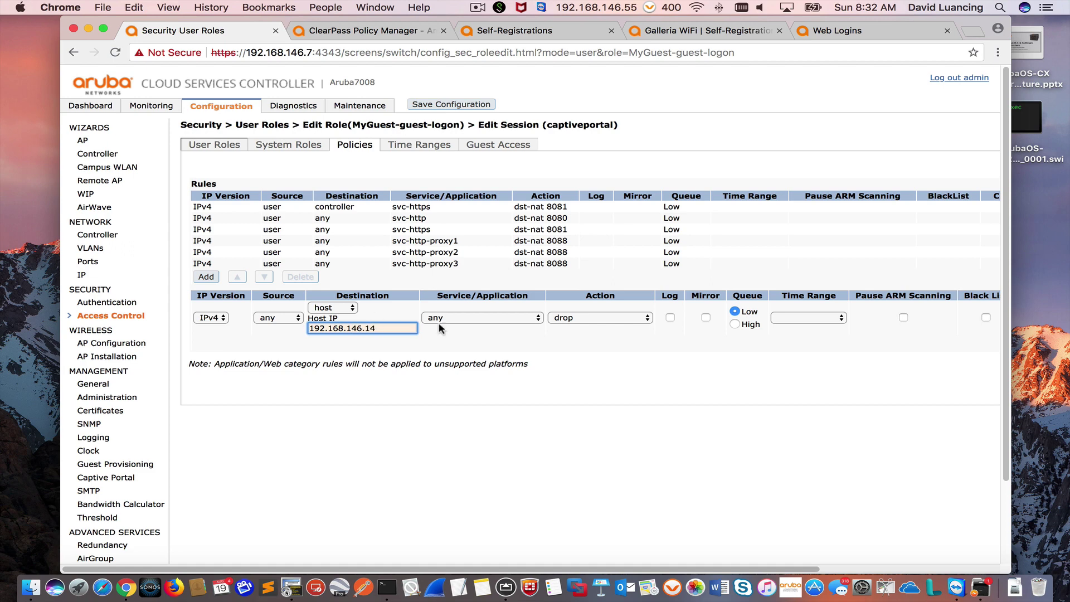
pyautogui.click(578, 322)
pyautogui.click(580, 348)
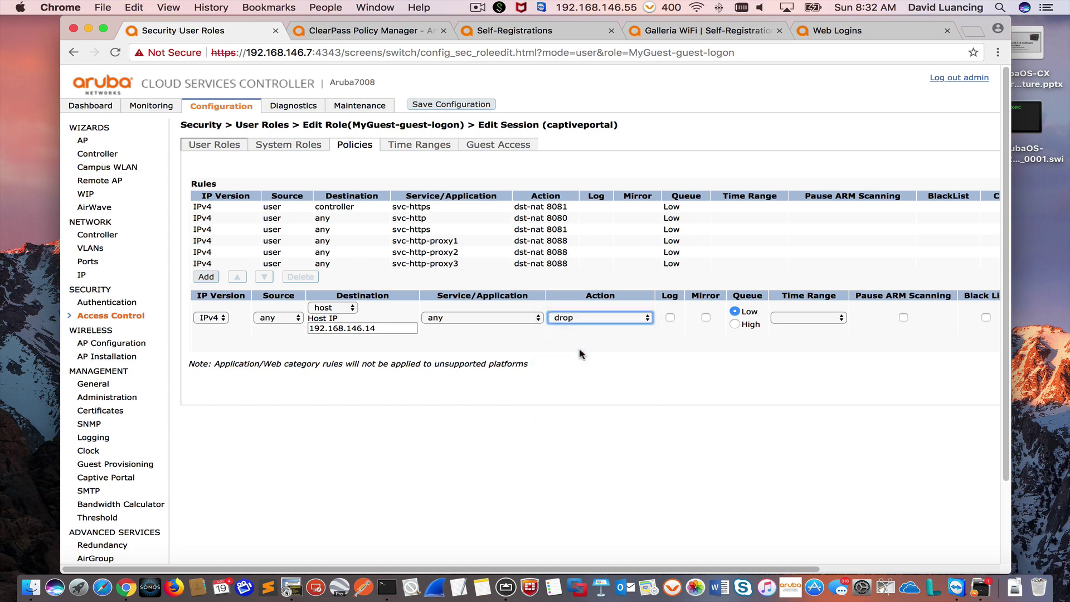
pyautogui.hscroll(5, 892, 473)
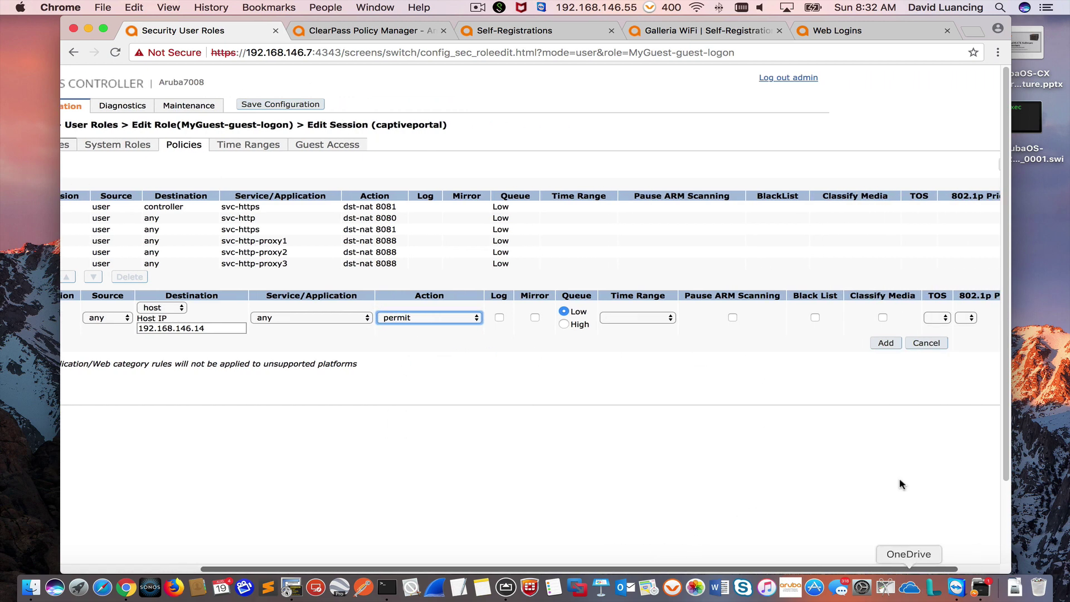
pyautogui.click(887, 343)
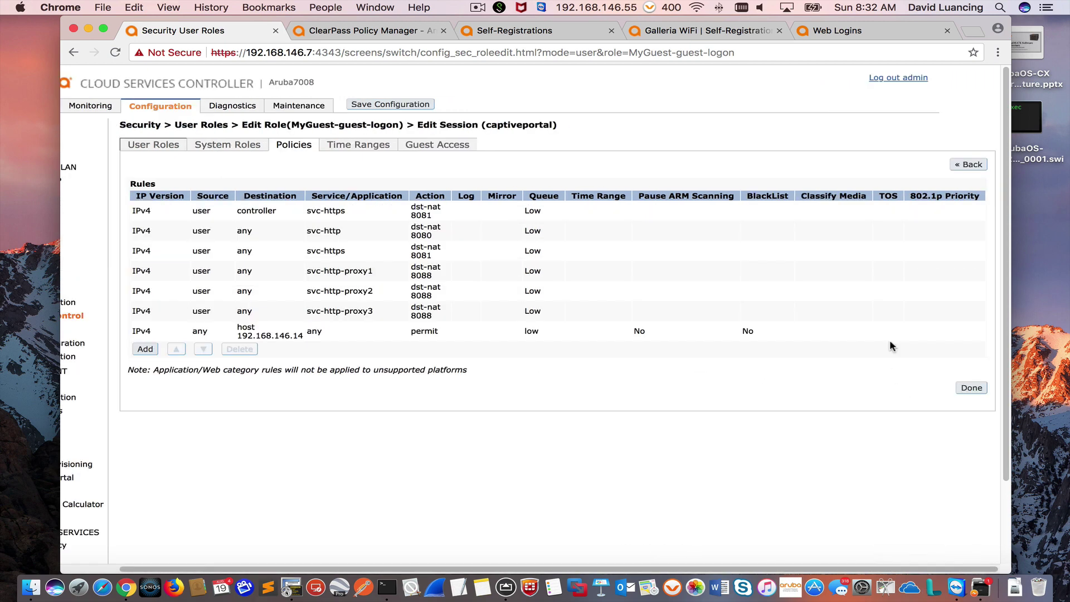
pyautogui.click(969, 392)
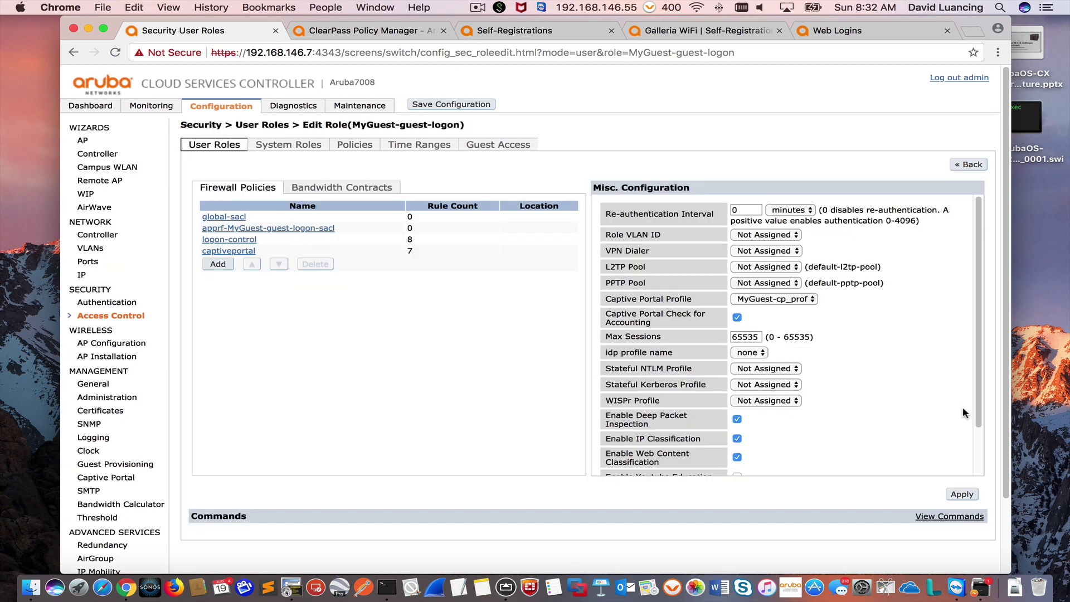
# Step: Apply the guest logon role changes, save the configuration to flash, and go to the ClearPass Policy Manager dashboard
pyautogui.click(960, 495)
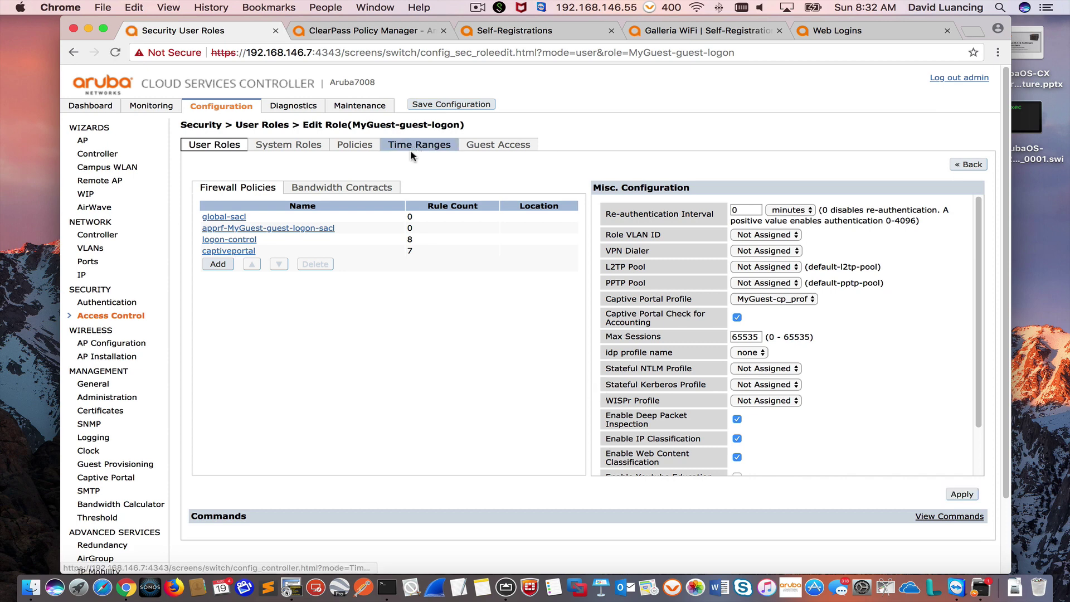
pyautogui.click(450, 104)
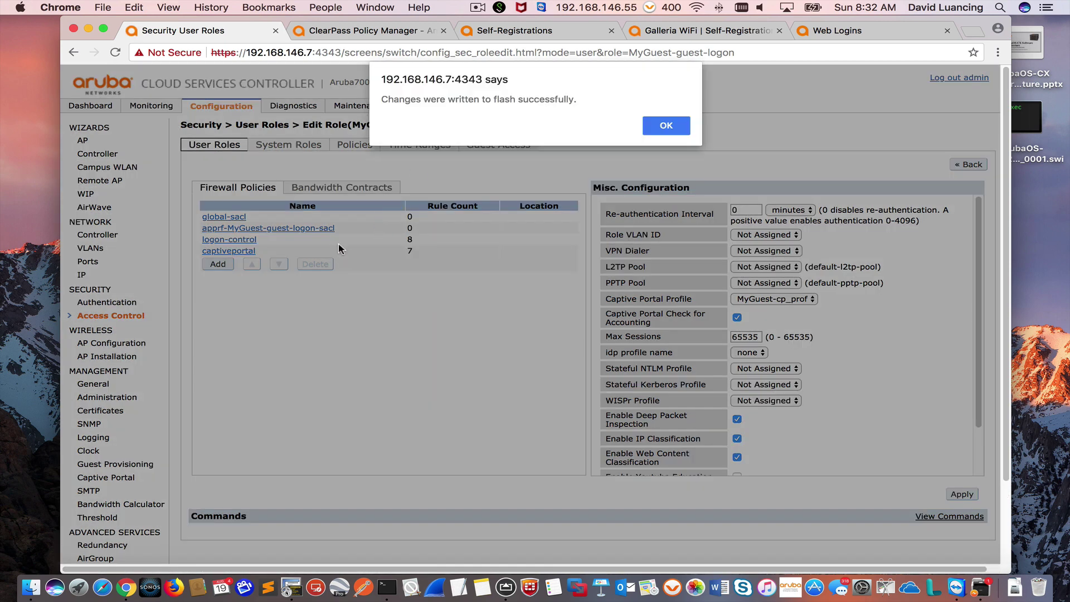
pyautogui.click(663, 129)
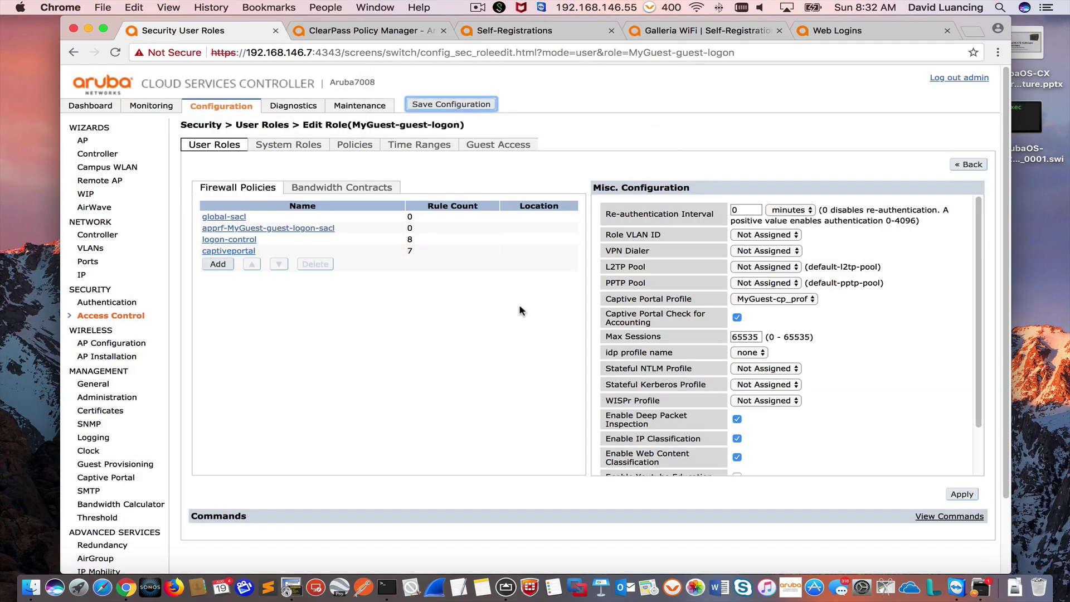
pyautogui.scroll(-3, 491, 322)
pyautogui.scroll(3, 489, 324)
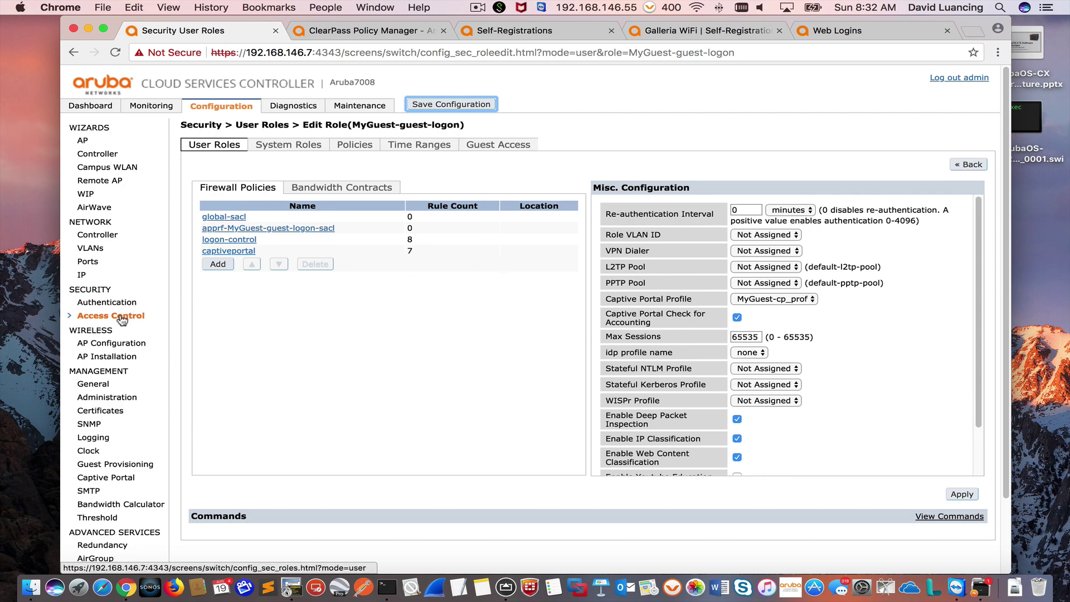
pyautogui.click(368, 32)
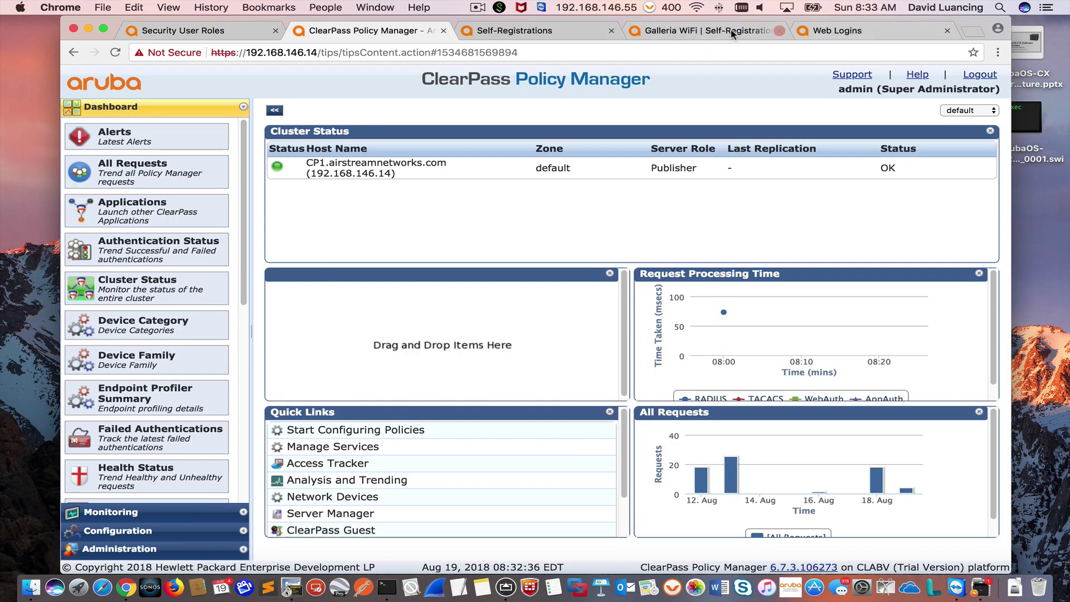
# Step: Open Configuration > Start Here and scroll toward the Guest Authentication with MAC Caching template
pyautogui.click(693, 29)
pyautogui.click(556, 32)
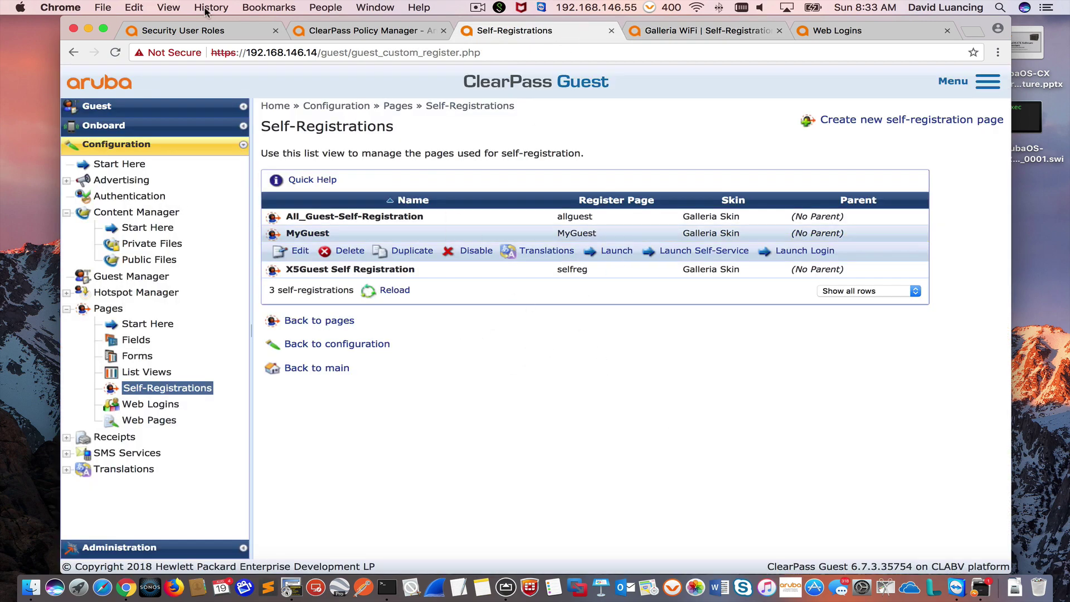
pyautogui.click(346, 31)
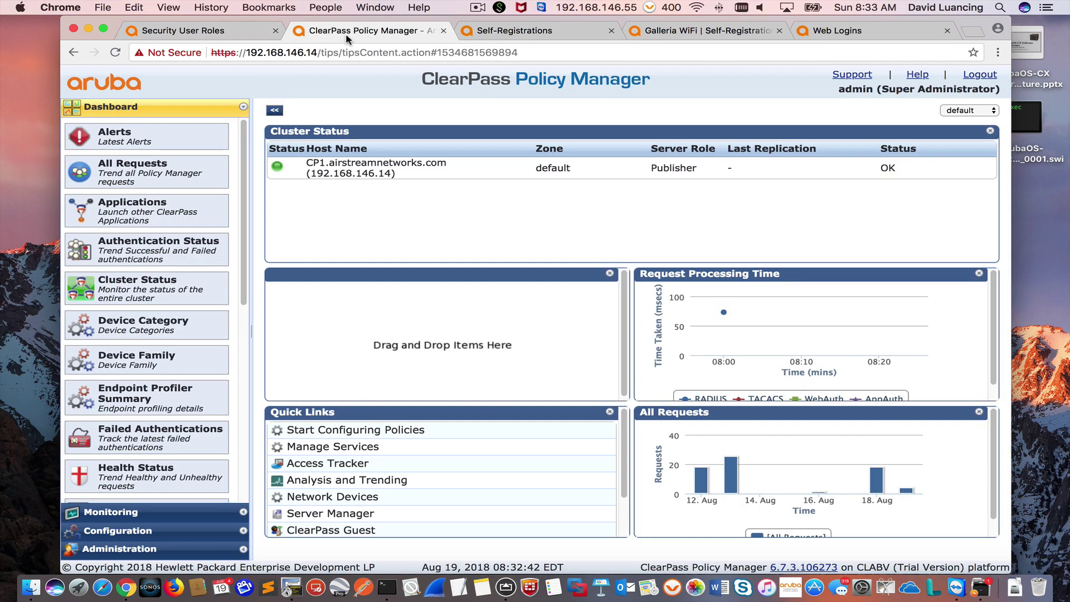
pyautogui.click(122, 534)
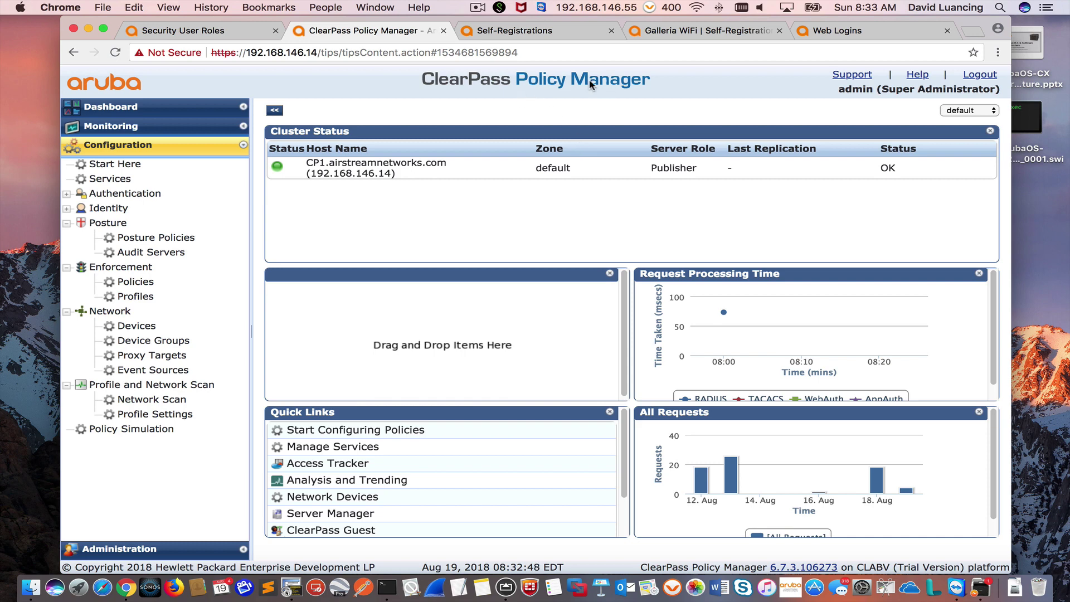
pyautogui.click(100, 168)
pyautogui.scroll(-2, 532, 427)
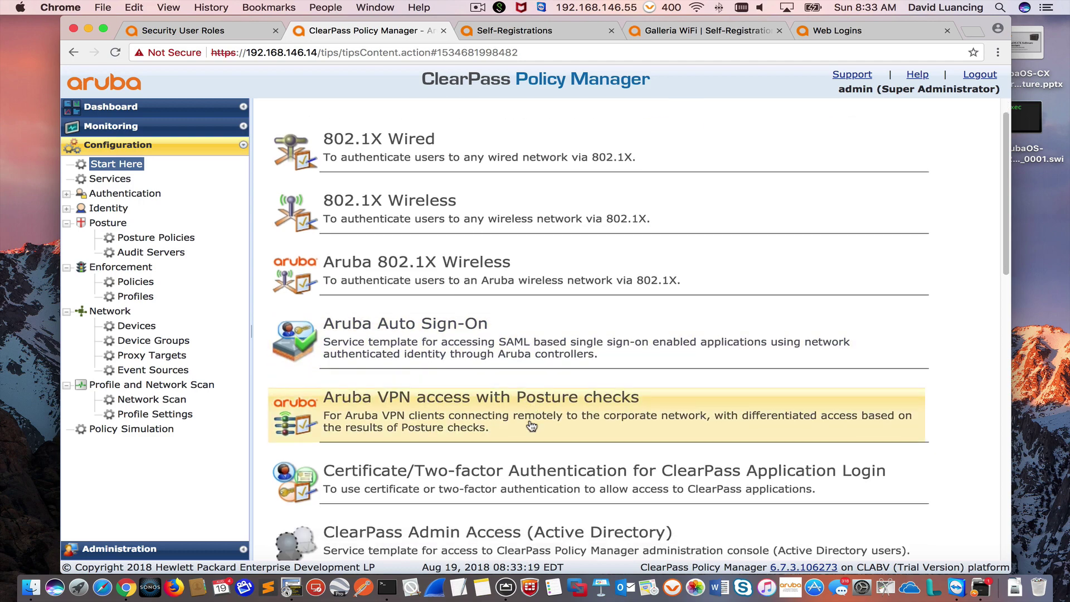
pyautogui.scroll(-12, 531, 426)
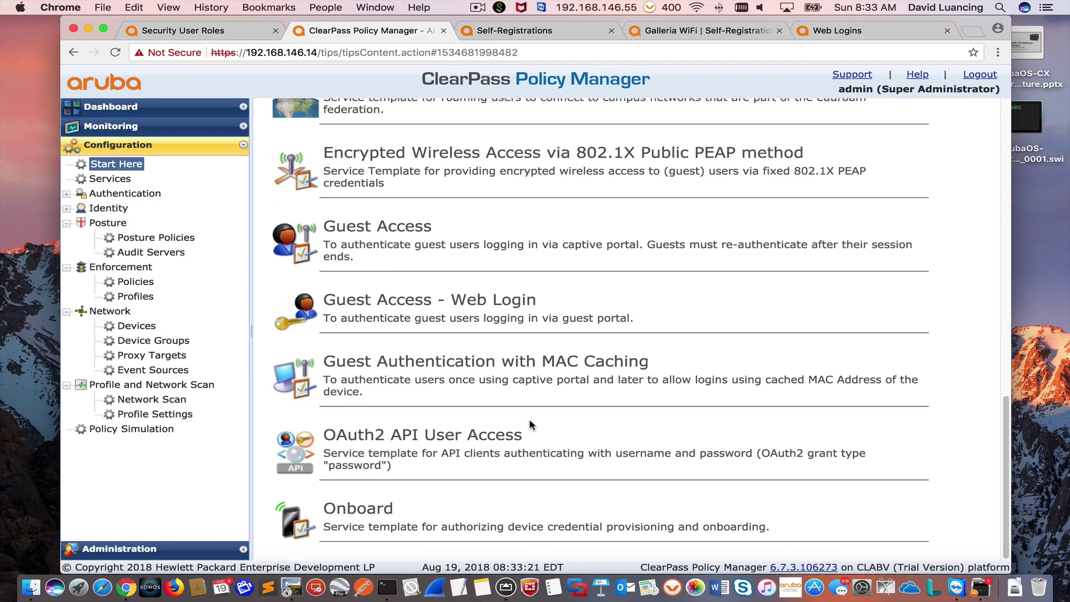
# Step: Start the Guest Authentication with MAC Caching template with the name prefix MyGuest
pyautogui.click(462, 389)
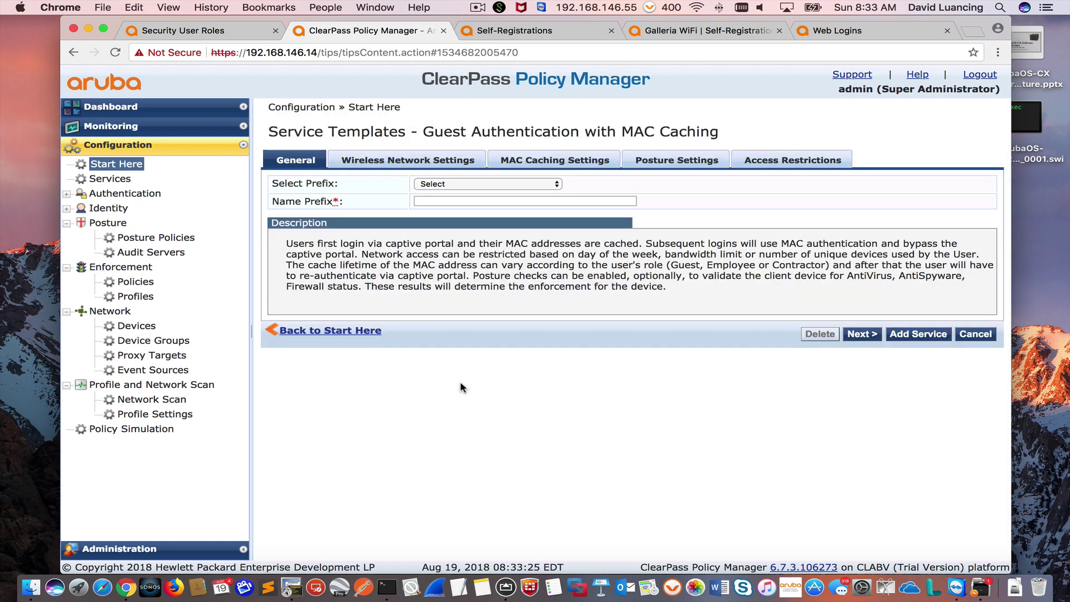
pyautogui.click(425, 202)
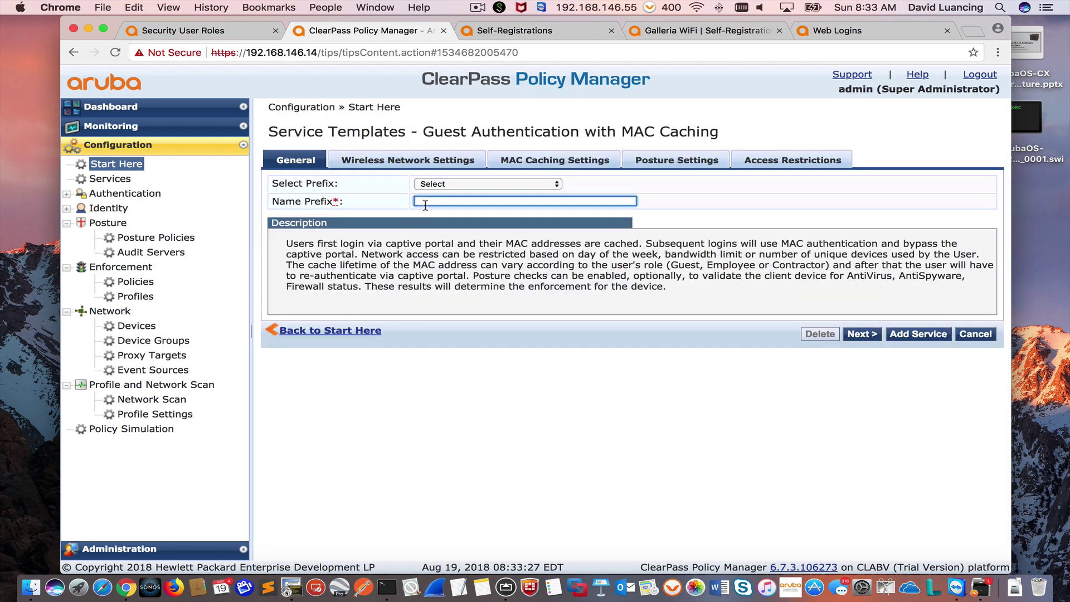
pyautogui.write('MyGuest')
pyautogui.click(868, 342)
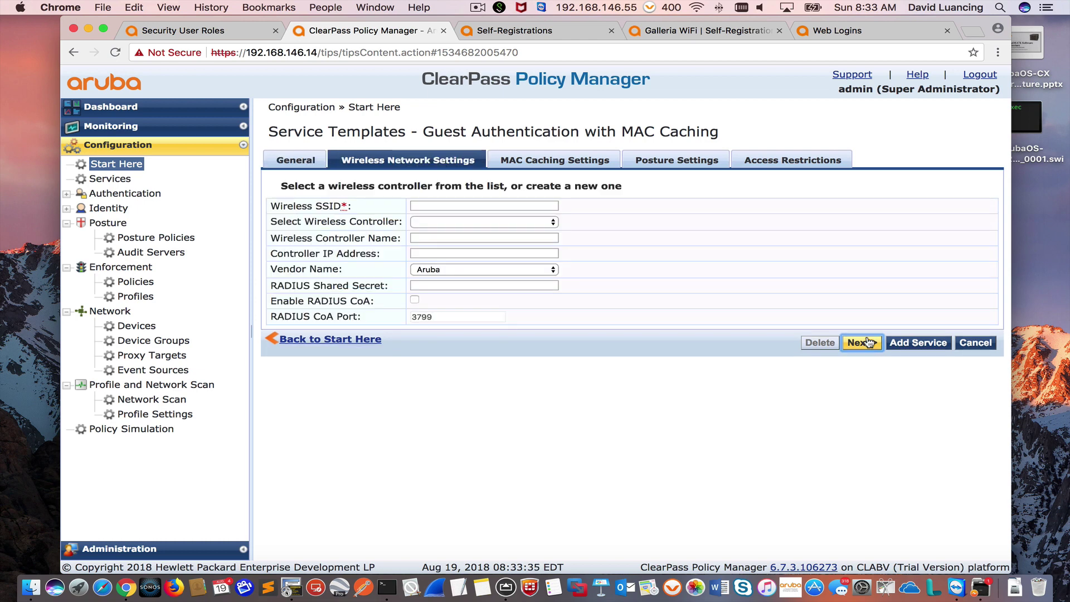
# Step: Set the wireless SSID MyGuest on controller Aruba7008, keeping default MAC caching and posture settings
pyautogui.click(490, 205)
pyautogui.write('MyGue')
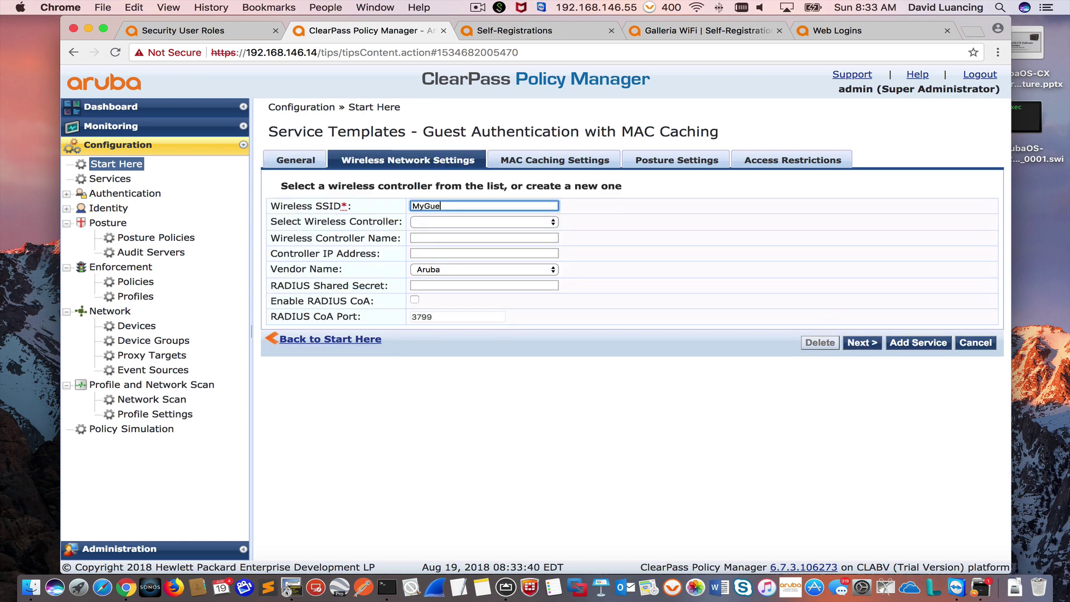
pyautogui.write('st')
pyautogui.click(489, 222)
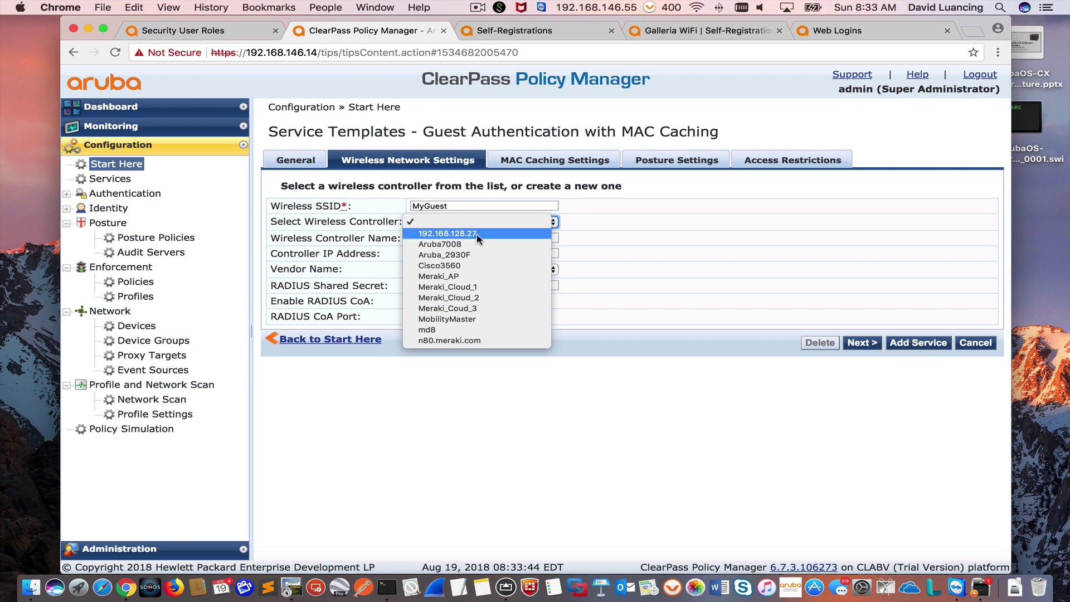
pyautogui.click(474, 244)
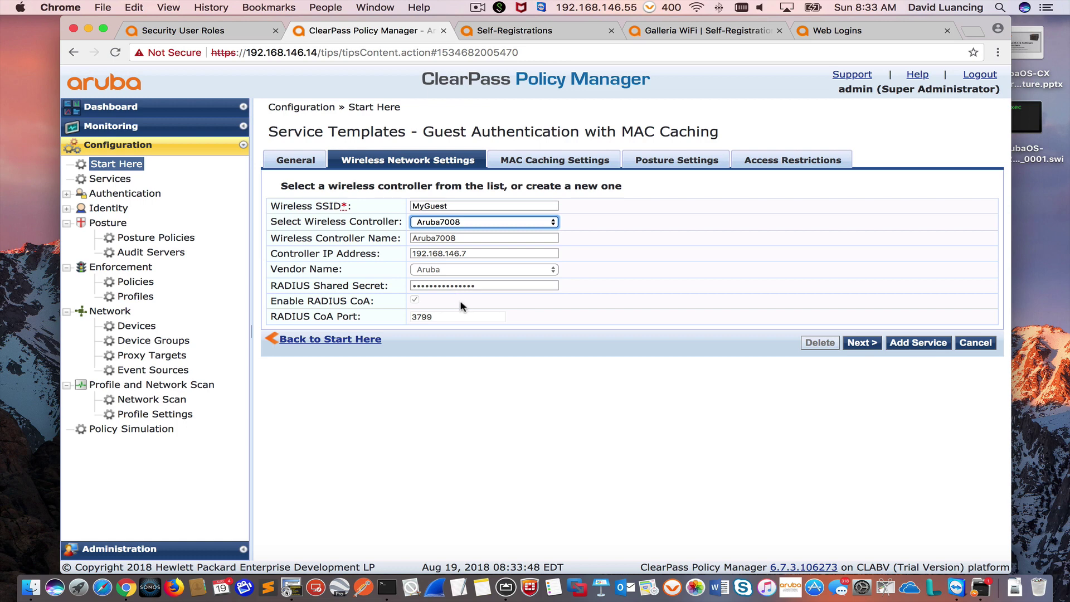
pyautogui.click(863, 343)
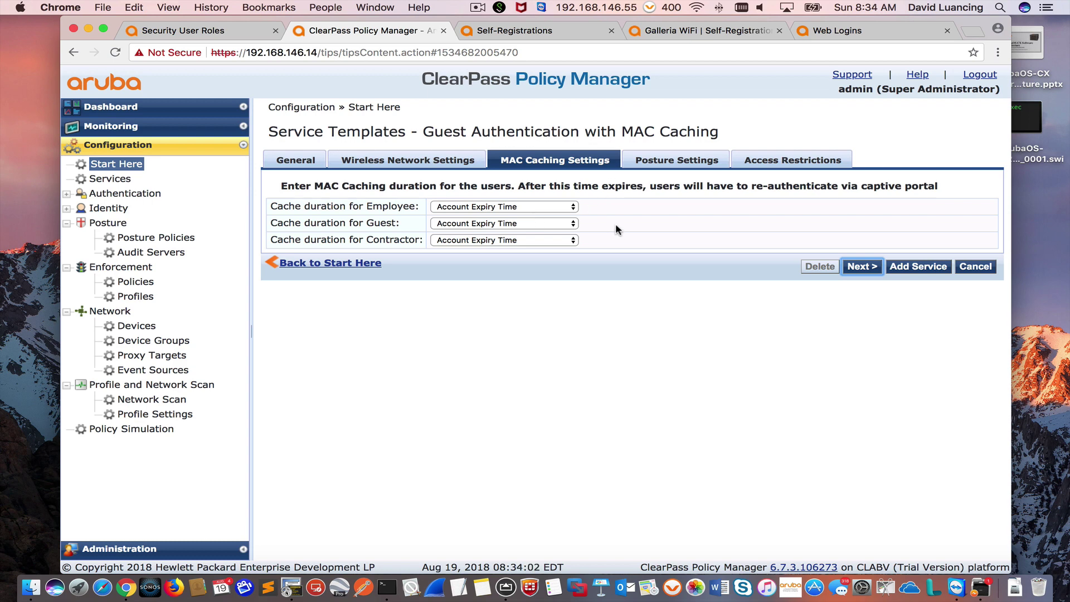
pyautogui.click(862, 268)
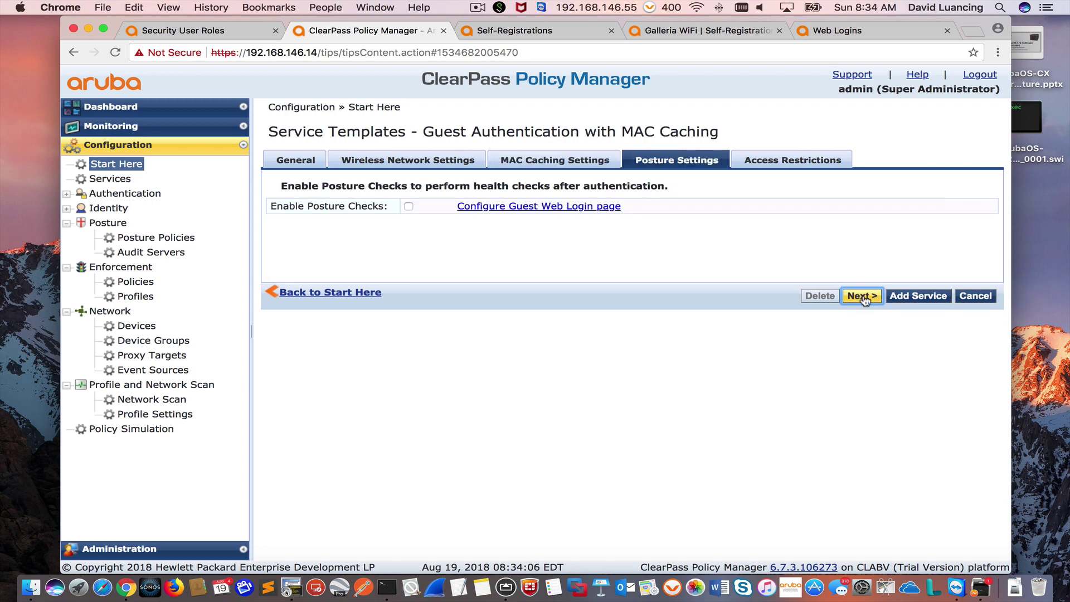
pyautogui.click(863, 296)
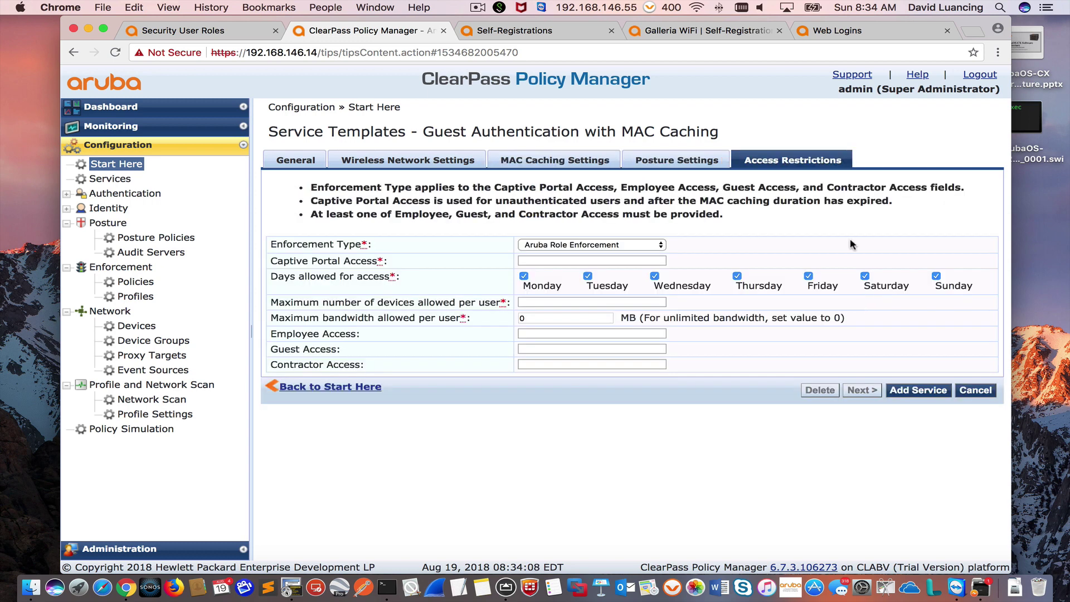
# Step: Set captive portal securelogin.arubanetworks.co, 3 devices per user, guest access role guest, and submit the service
pyautogui.click(562, 260)
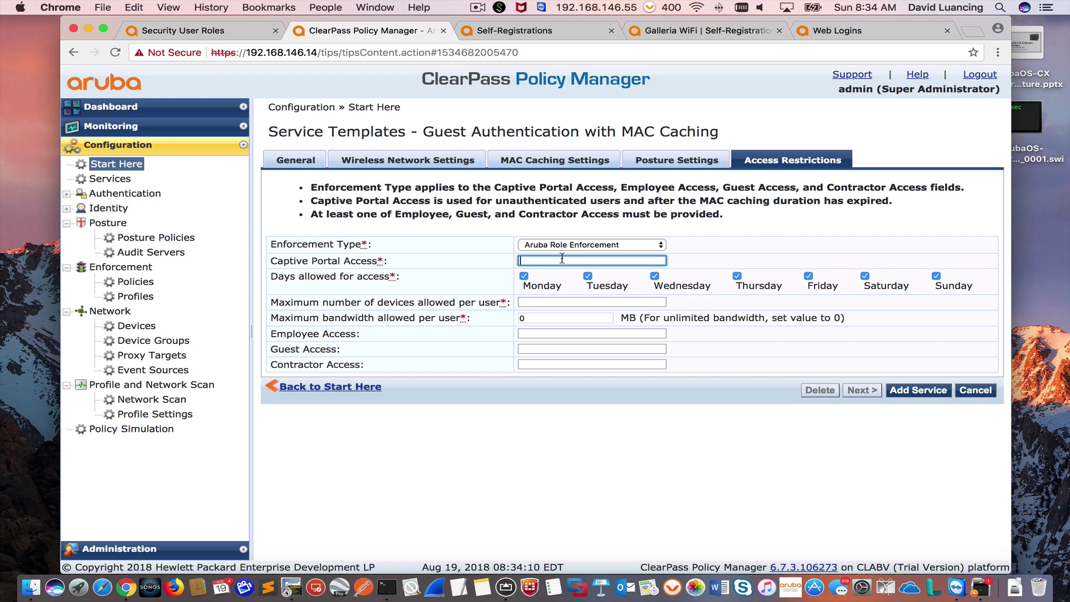
pyautogui.write('securelogin.arubanetworks.com')
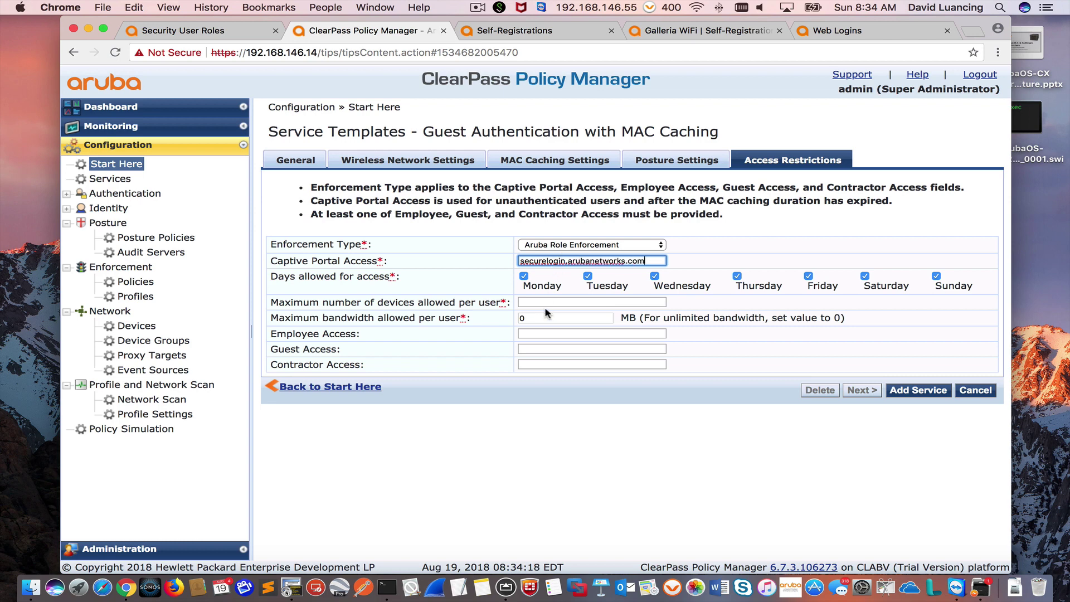
pyautogui.click(534, 303)
pyautogui.write('3')
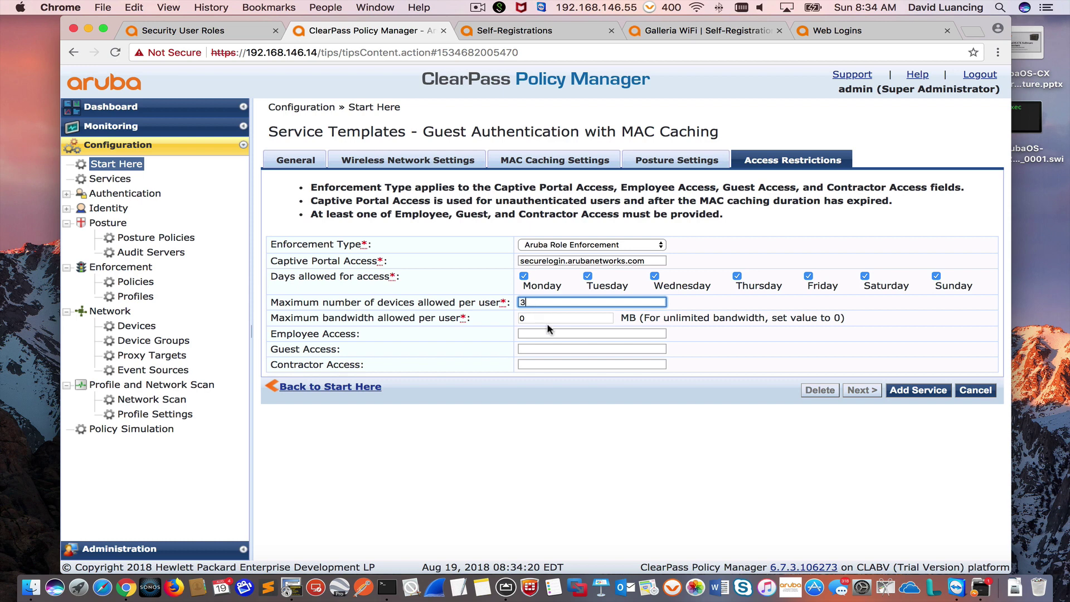
pyautogui.click(544, 333)
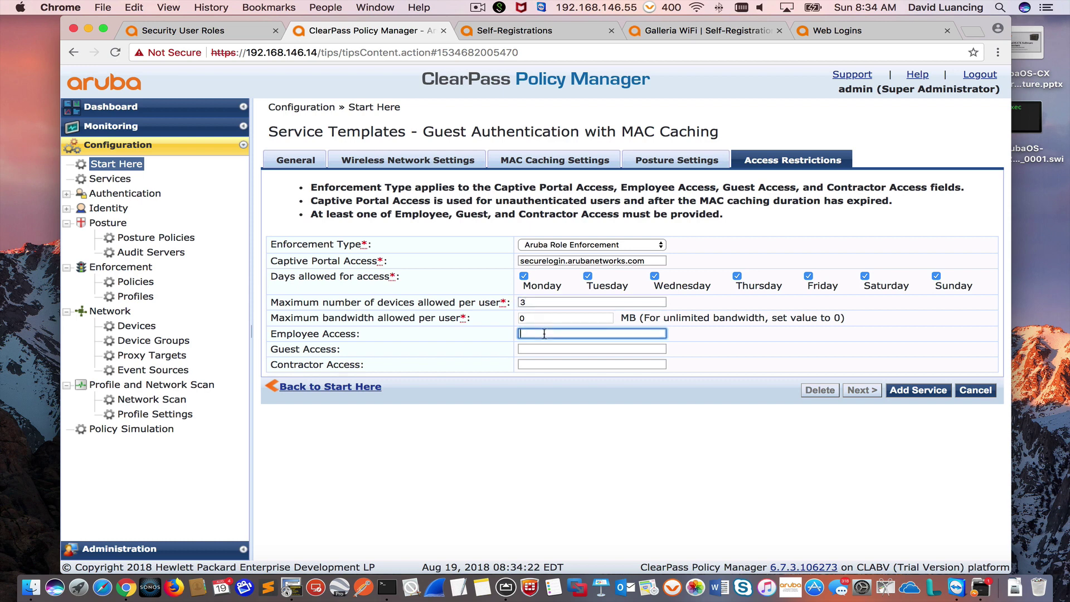
pyautogui.click(536, 349)
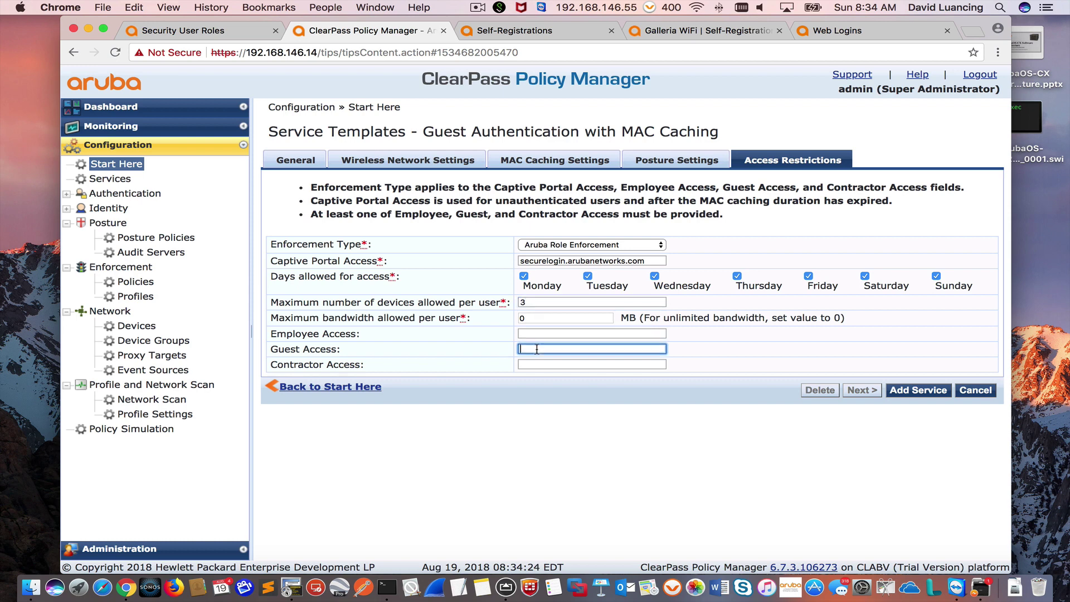
pyautogui.write('guest')
pyautogui.click(913, 391)
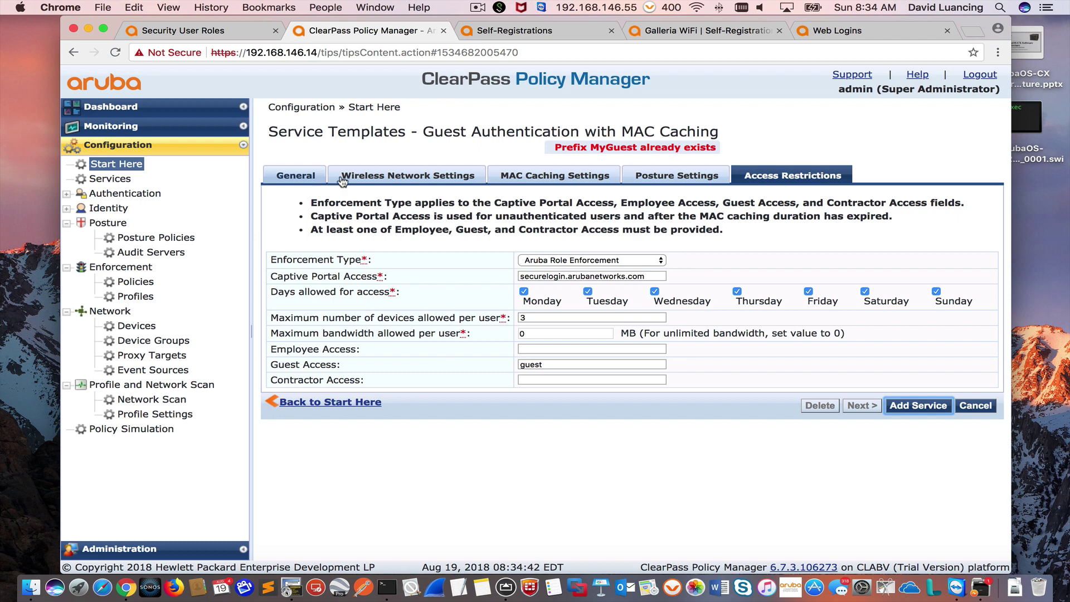
# Step: Change the template's Name Prefix to 7008MyGuest by prepending 7008
pyautogui.click(301, 179)
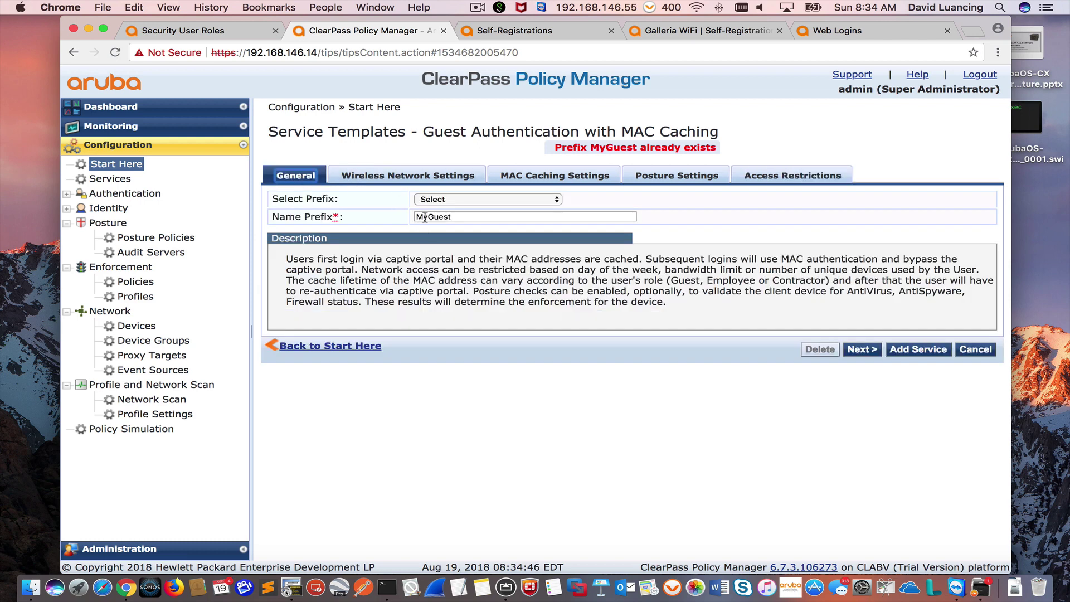
pyautogui.click(418, 218)
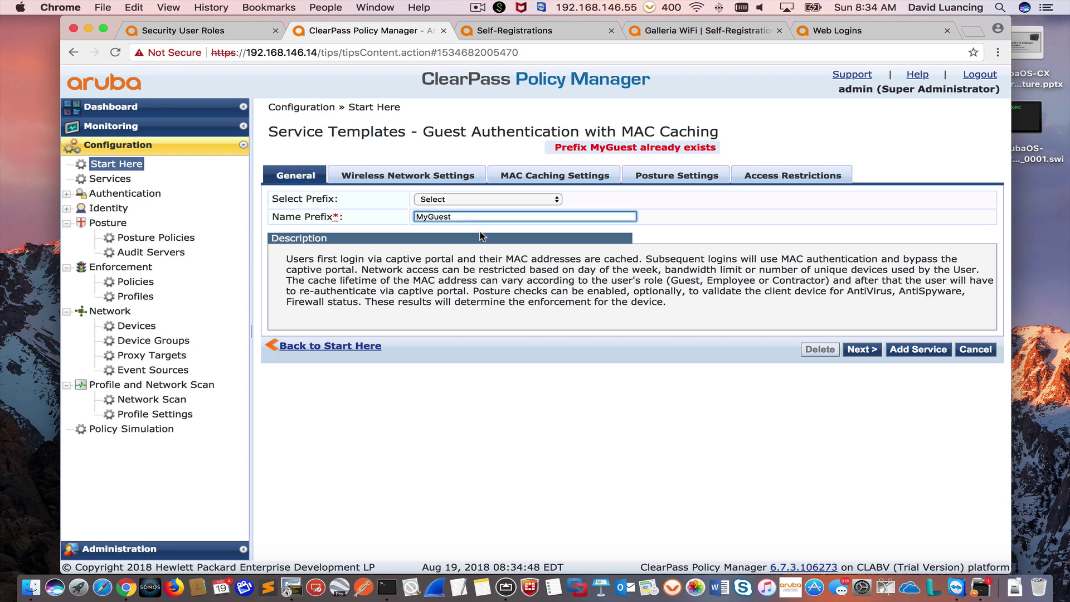
pyautogui.write('7008')
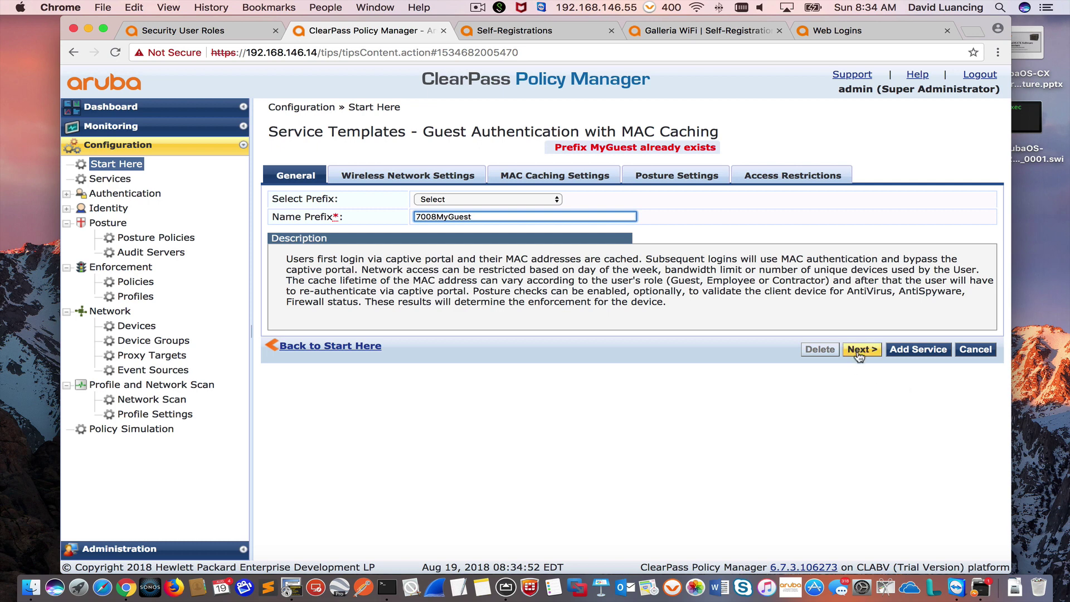
# Step: Advance past the wireless network and MAC caching settings and create the services from the template
pyautogui.click(865, 355)
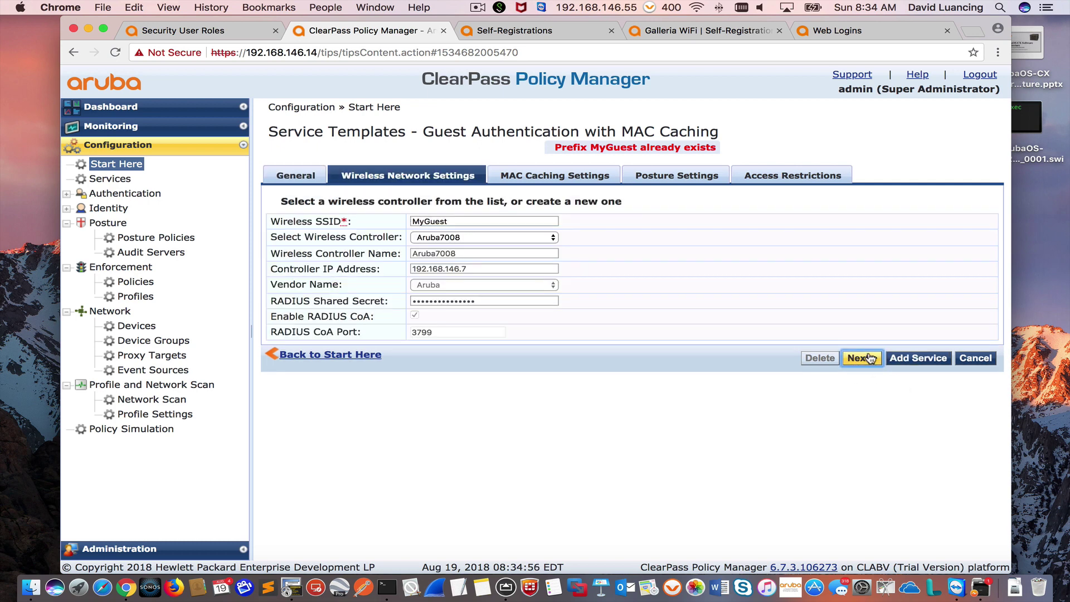
pyautogui.click(870, 358)
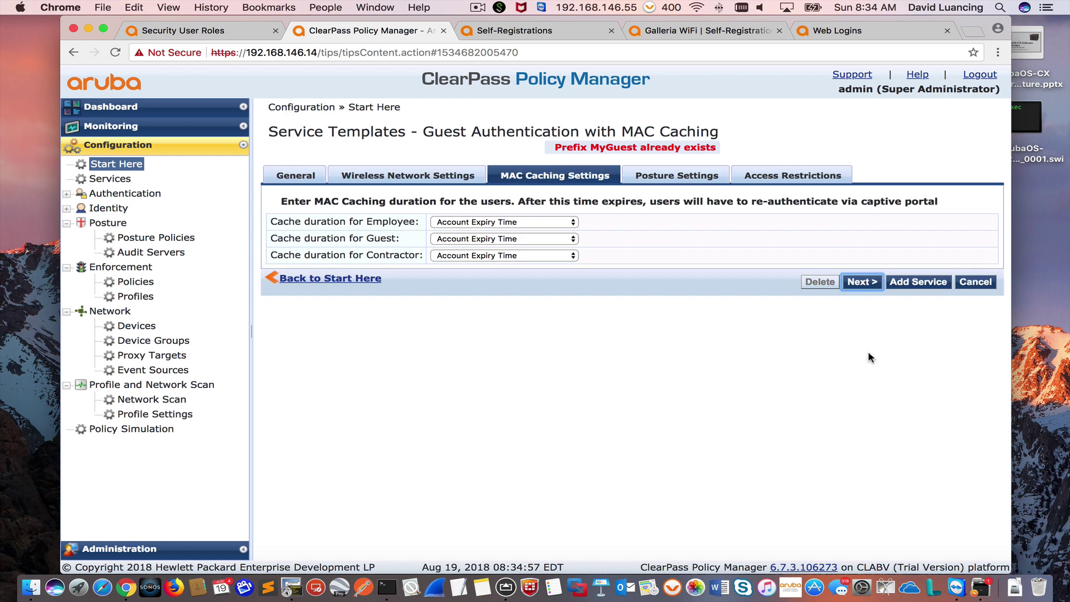
pyautogui.click(907, 284)
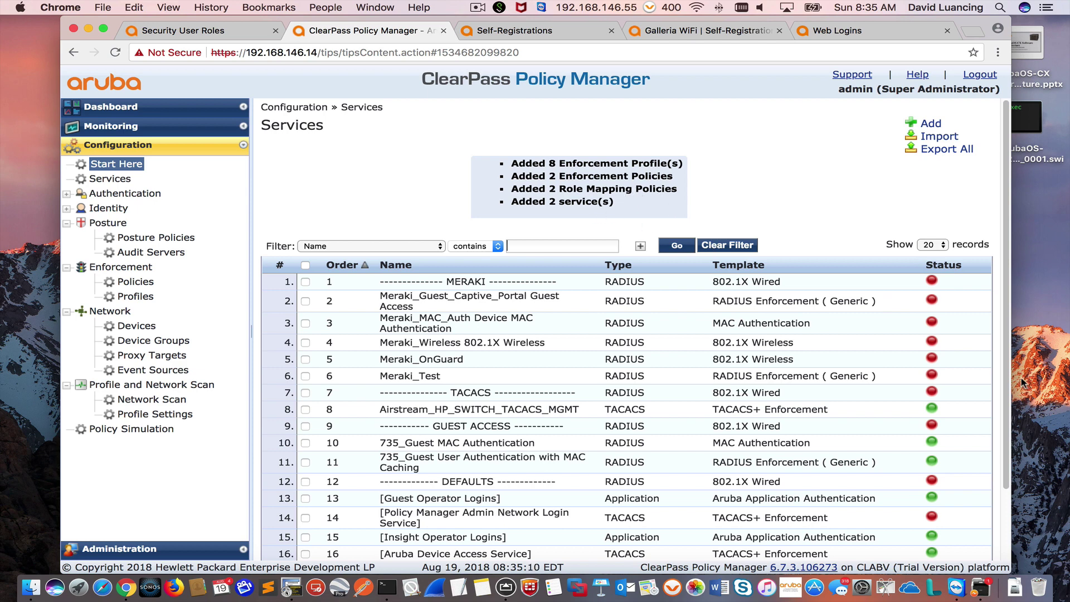
# Step: Move 7008MyGuest MAC Authentication from row 18 to position 1 and the User Authentication with MAC Caching service from row 19 to position 2, then save the order
pyautogui.scroll(-3, 1008, 385)
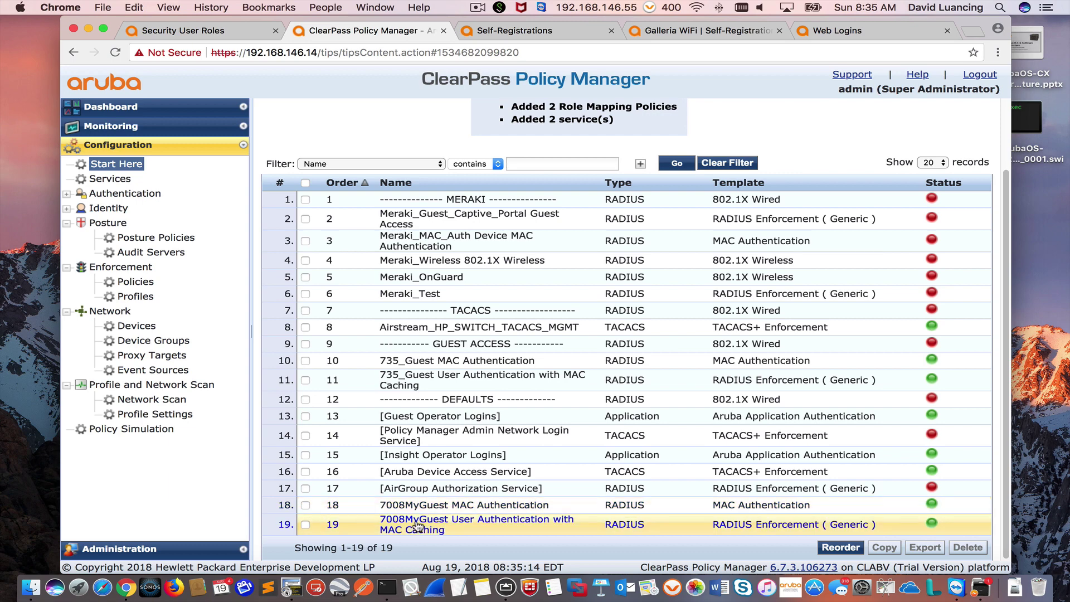
pyautogui.click(840, 547)
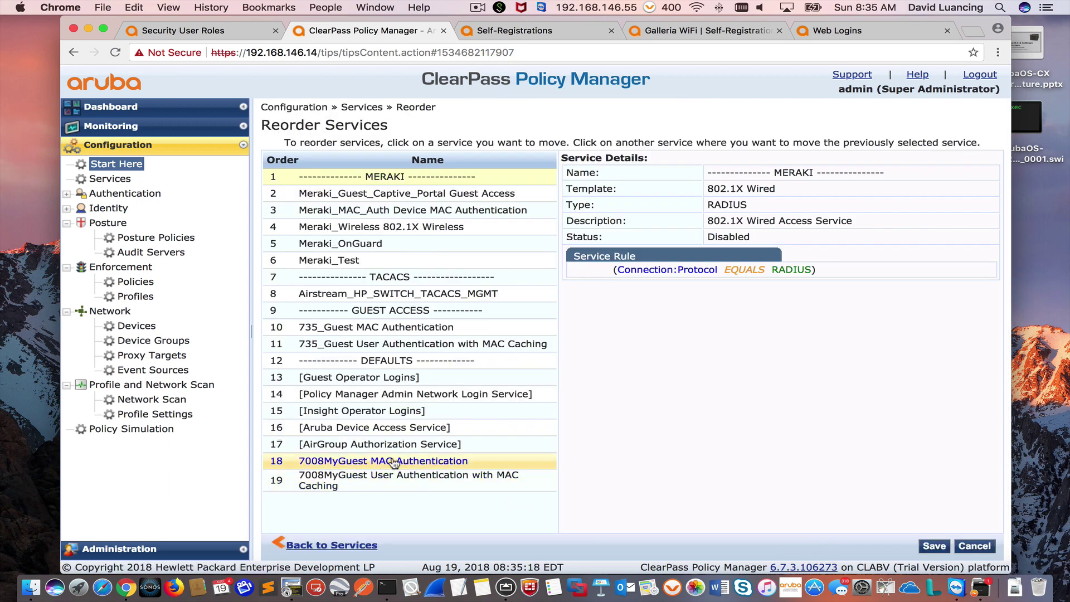
pyautogui.click(394, 462)
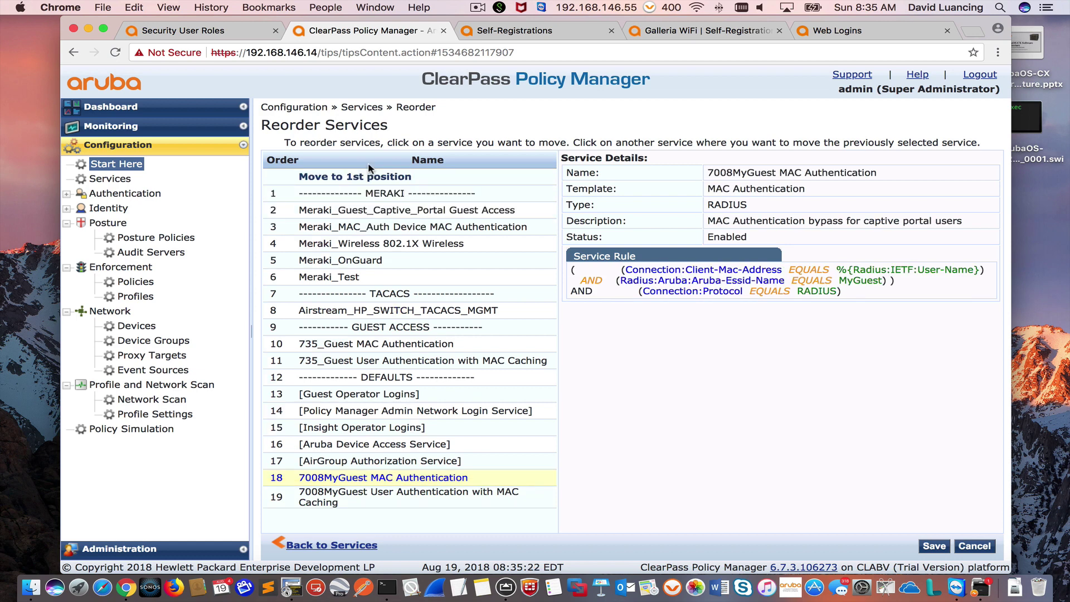
pyautogui.click(369, 177)
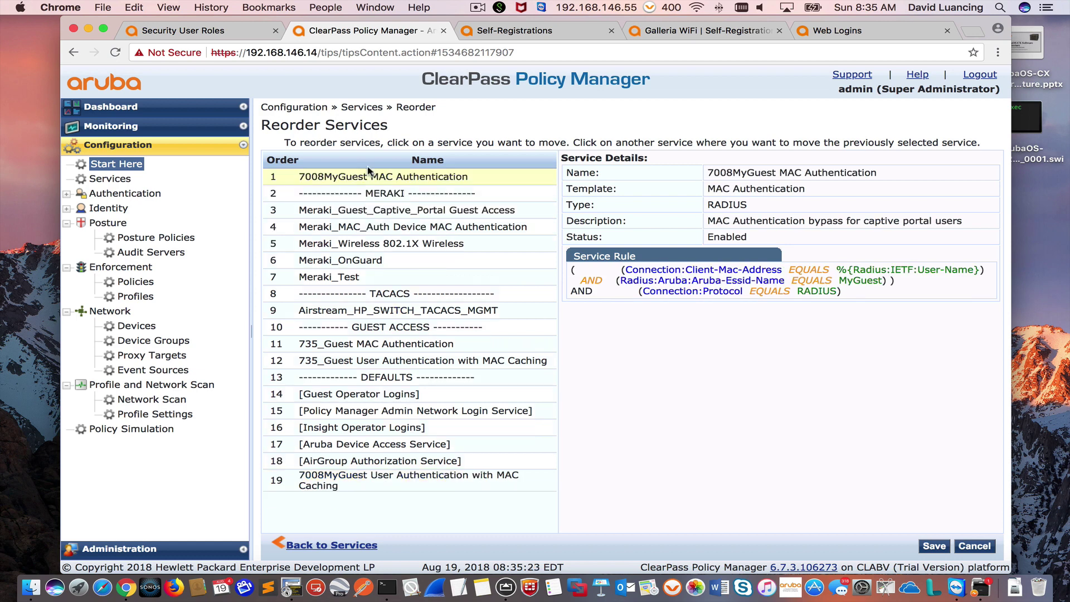
pyautogui.click(395, 485)
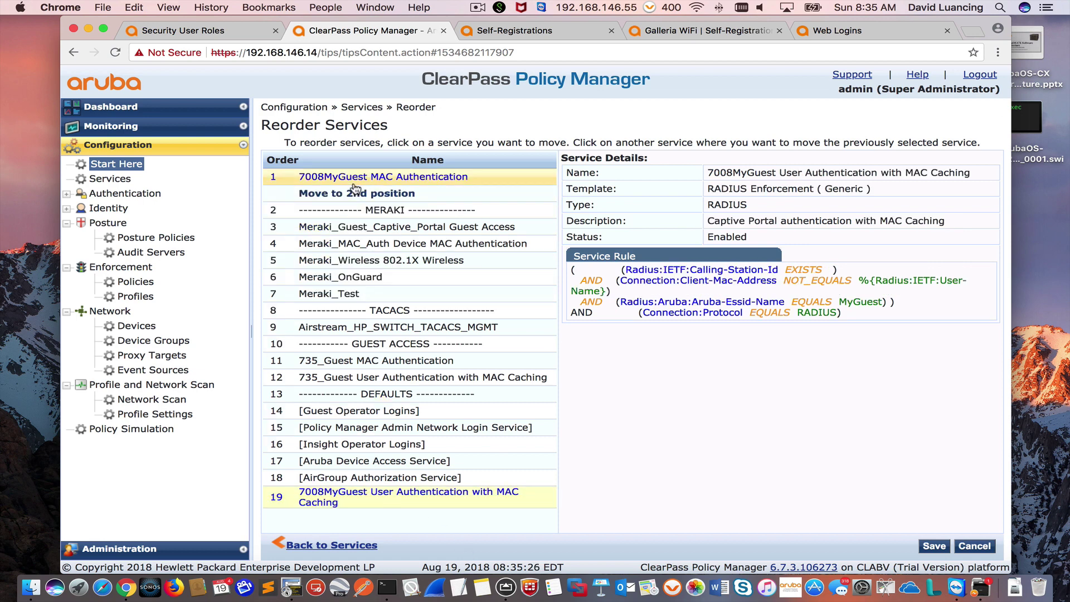
pyautogui.click(355, 190)
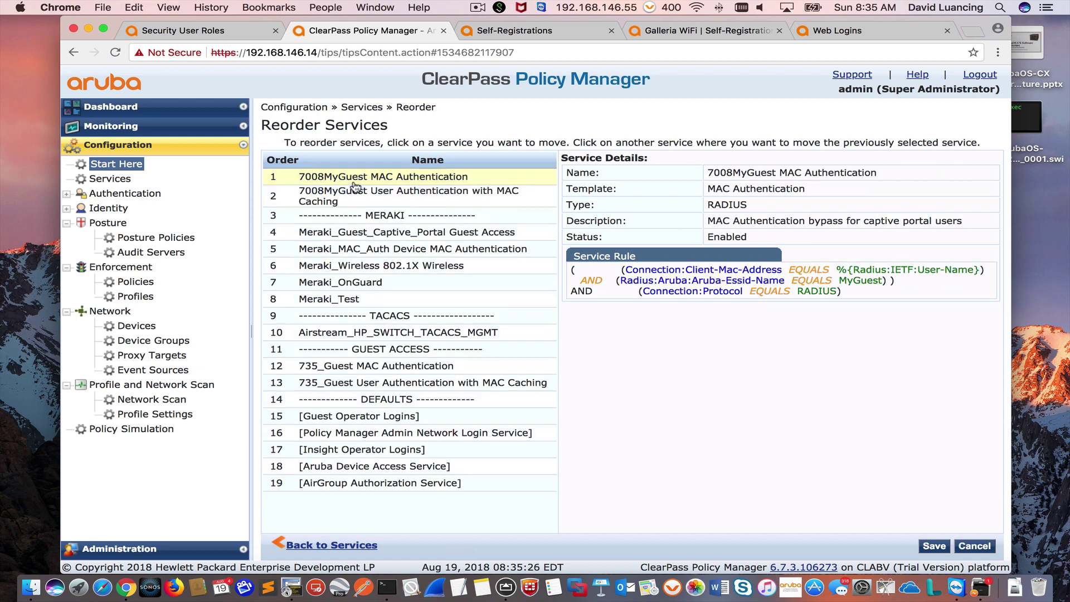
pyautogui.click(935, 546)
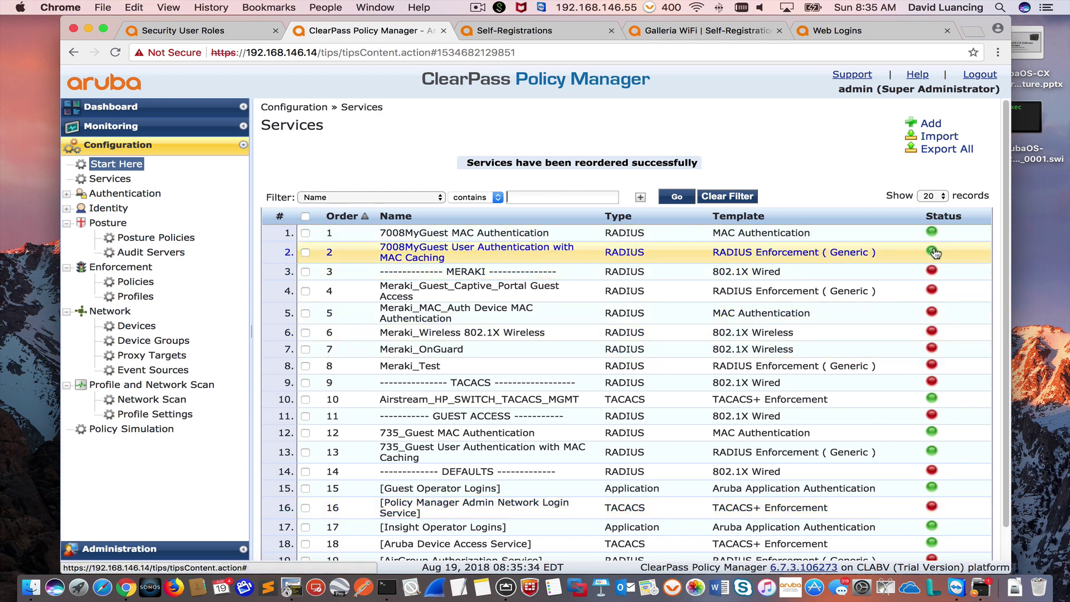
# Step: Disable and re-enable the 7008MyGuest MAC Authentication service, then bring the AirServer iPad window forward
pyautogui.click(932, 233)
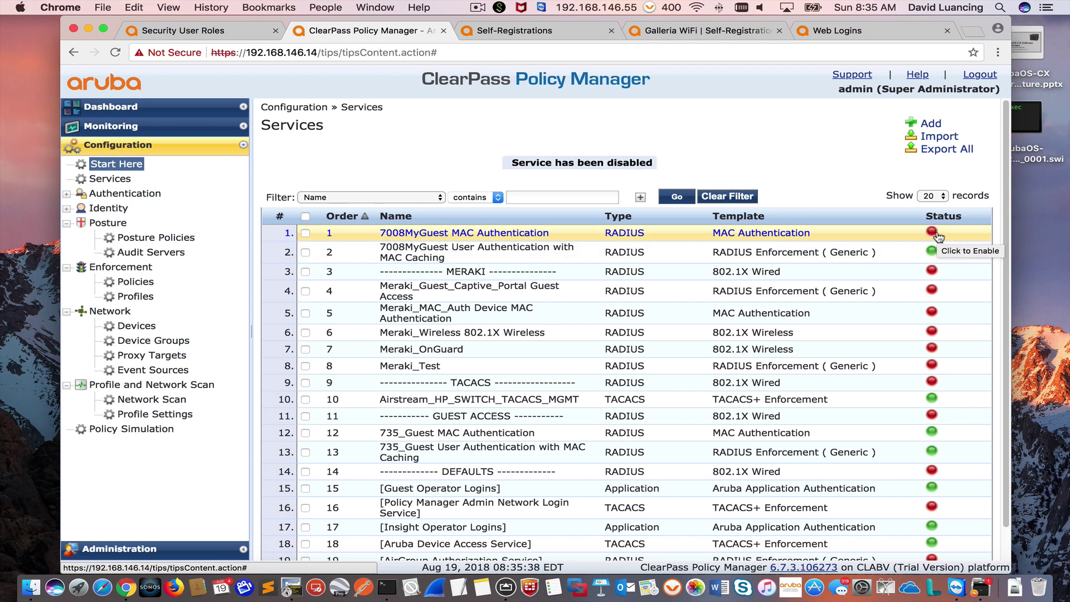
pyautogui.click(936, 235)
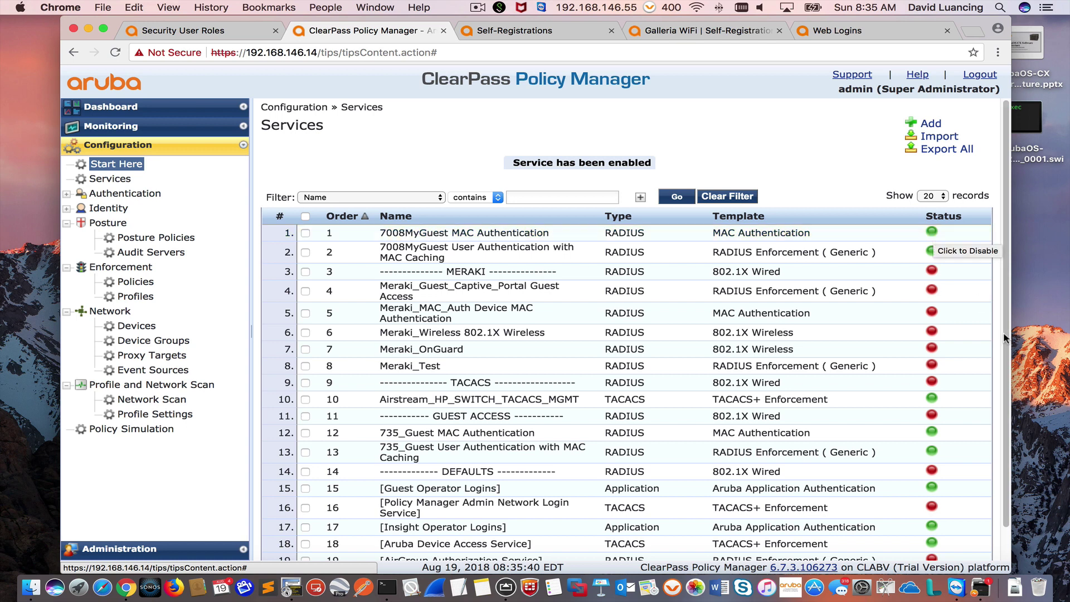
pyautogui.scroll(-2, 1007, 362)
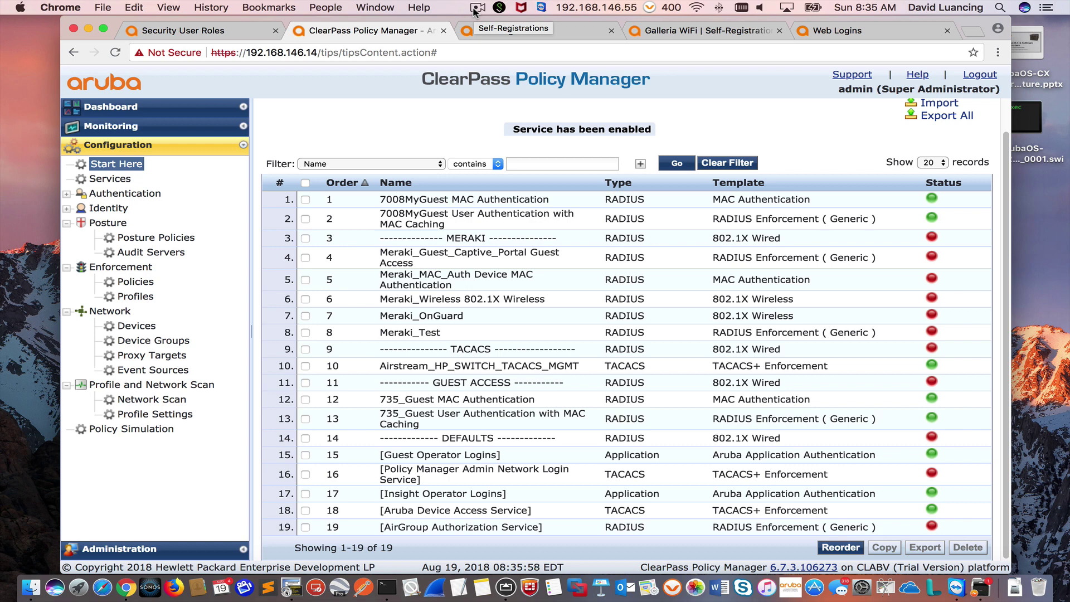
pyautogui.click(476, 9)
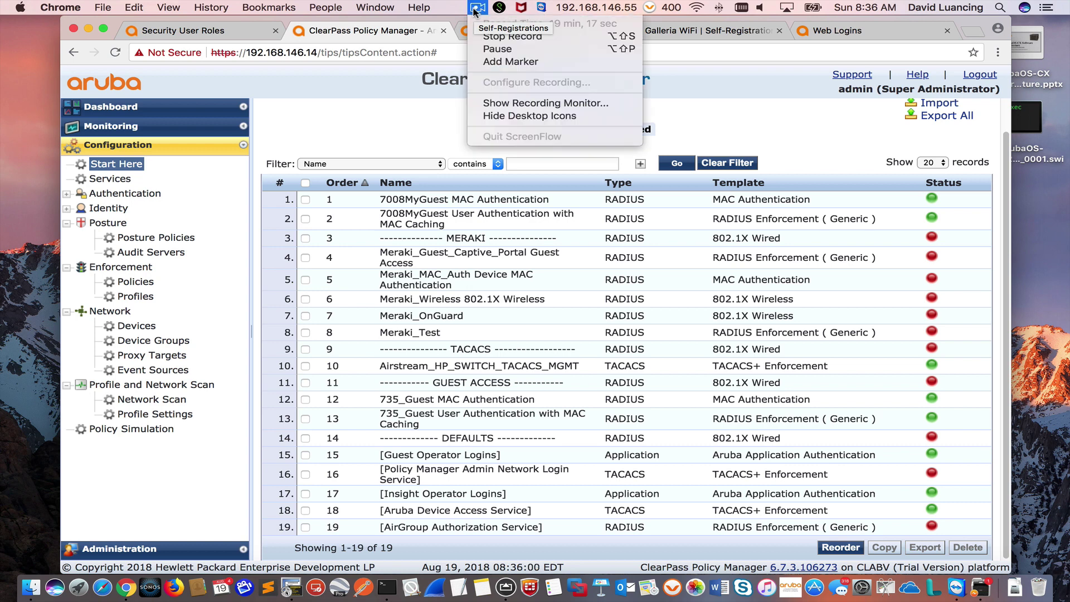
pyautogui.click(497, 49)
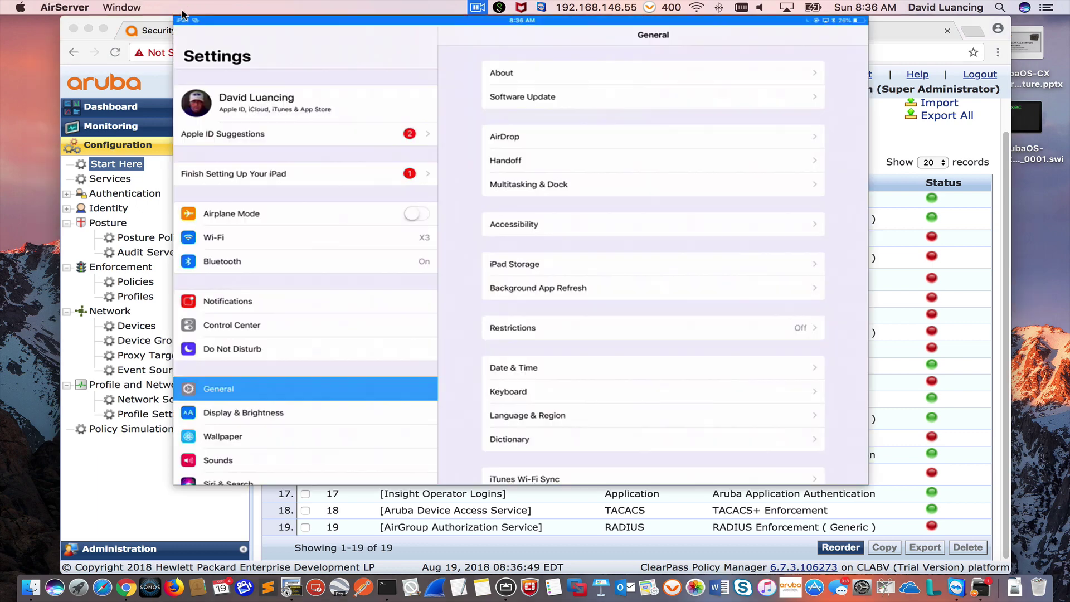
# Step: Minimize the ClearPass Chrome window and move the AirServer iPad mirror window into place
pyautogui.click(87, 29)
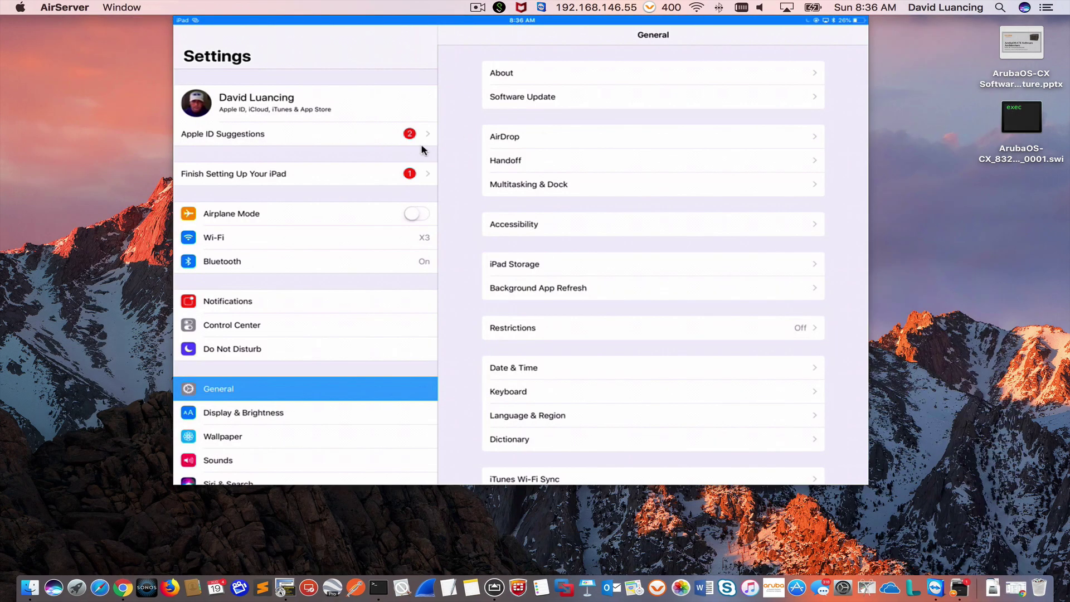
pyautogui.moveTo(421, 26); pyautogui.dragTo(450, 62)
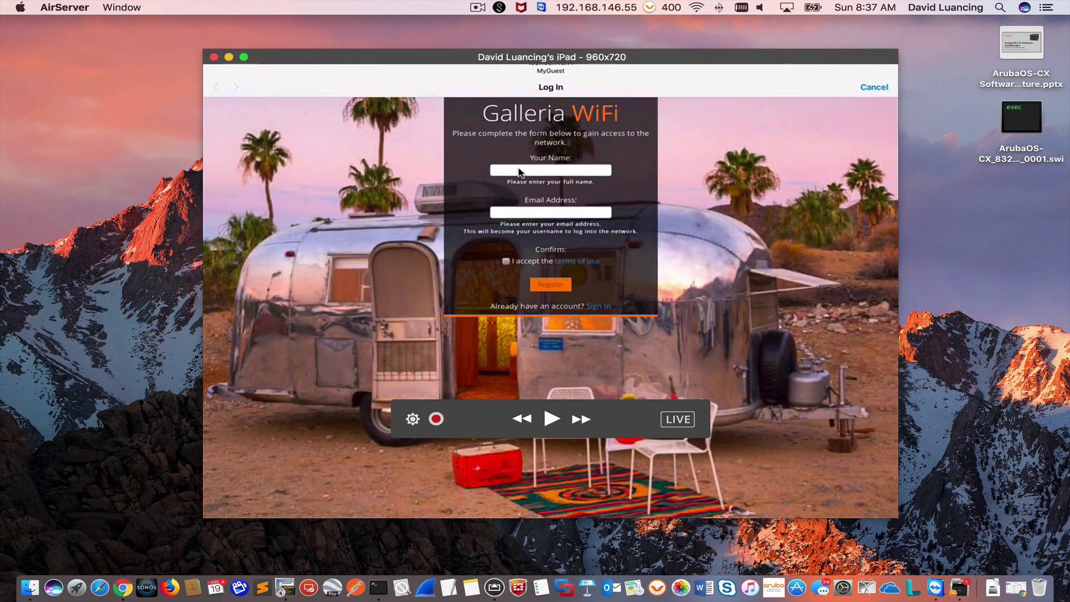
# Step: Fill in the guest's full name and e-mail address, accept the terms of use, and register
pyautogui.click(519, 170)
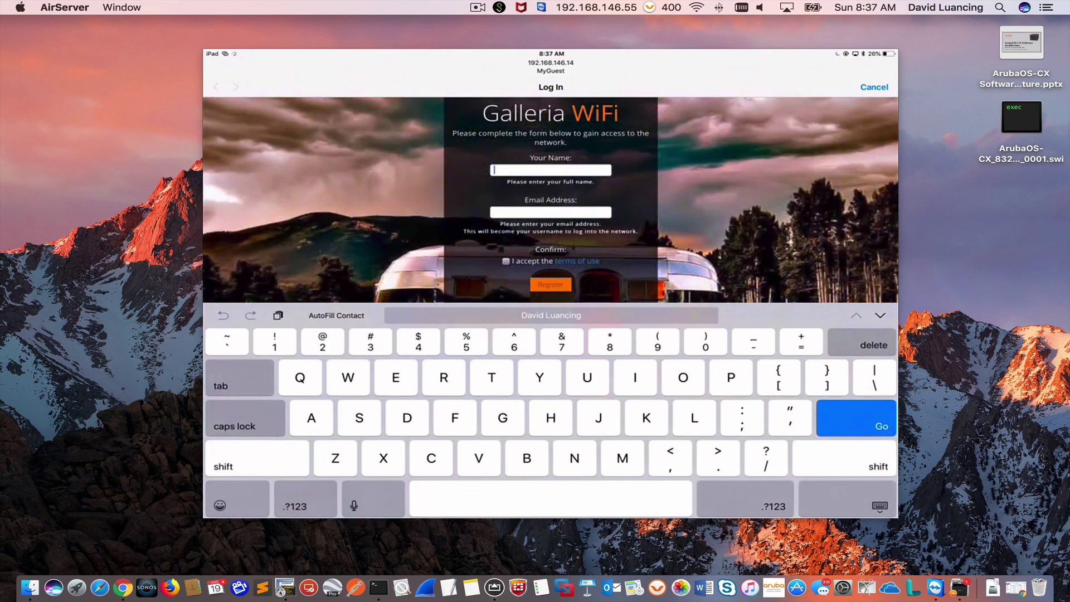
pyautogui.write('Alex')
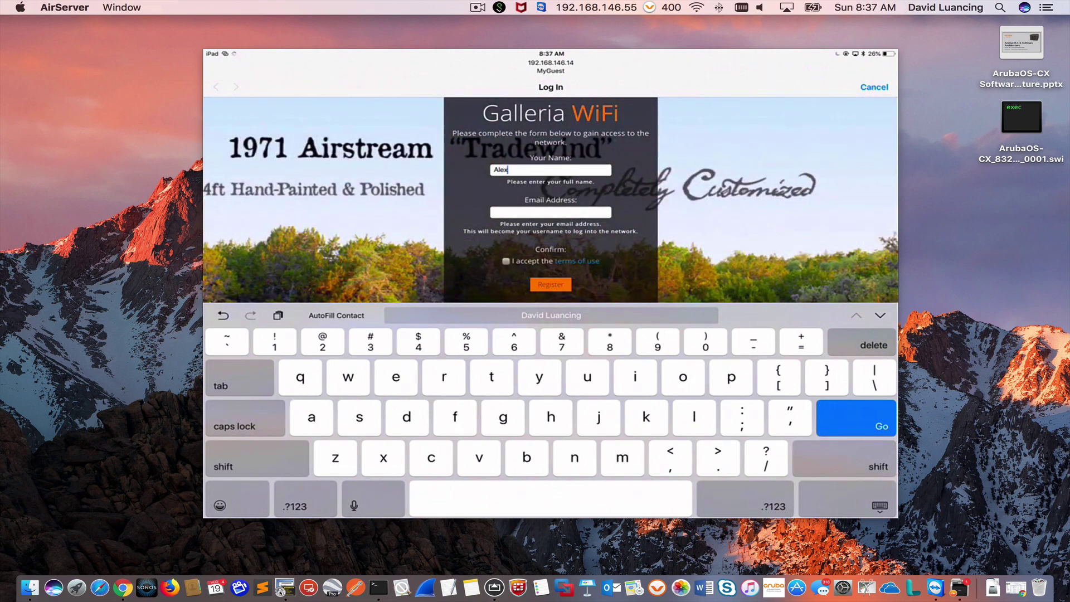
pyautogui.click(551, 212)
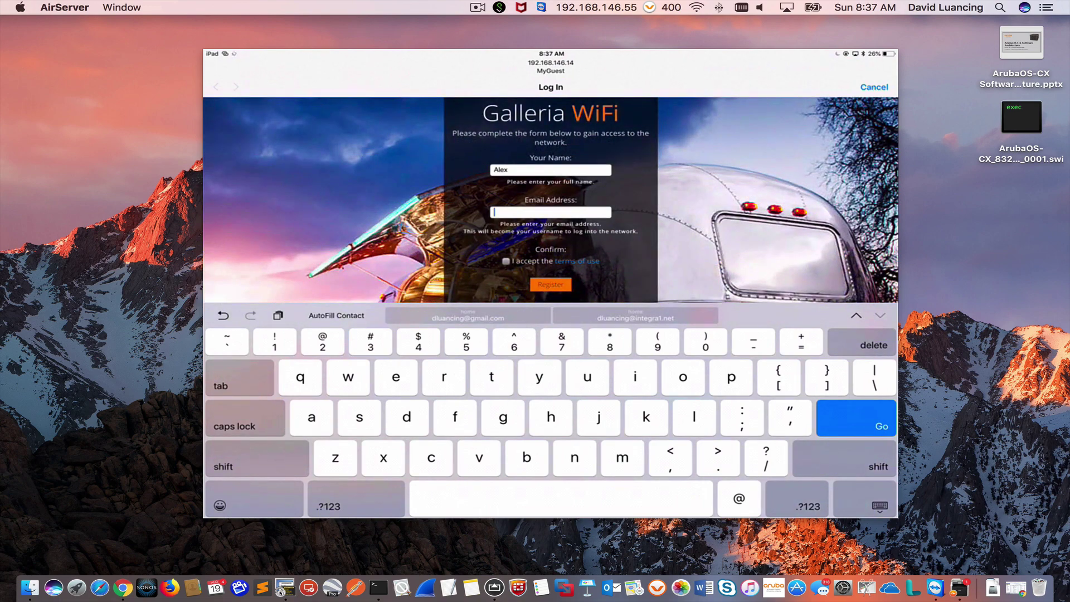
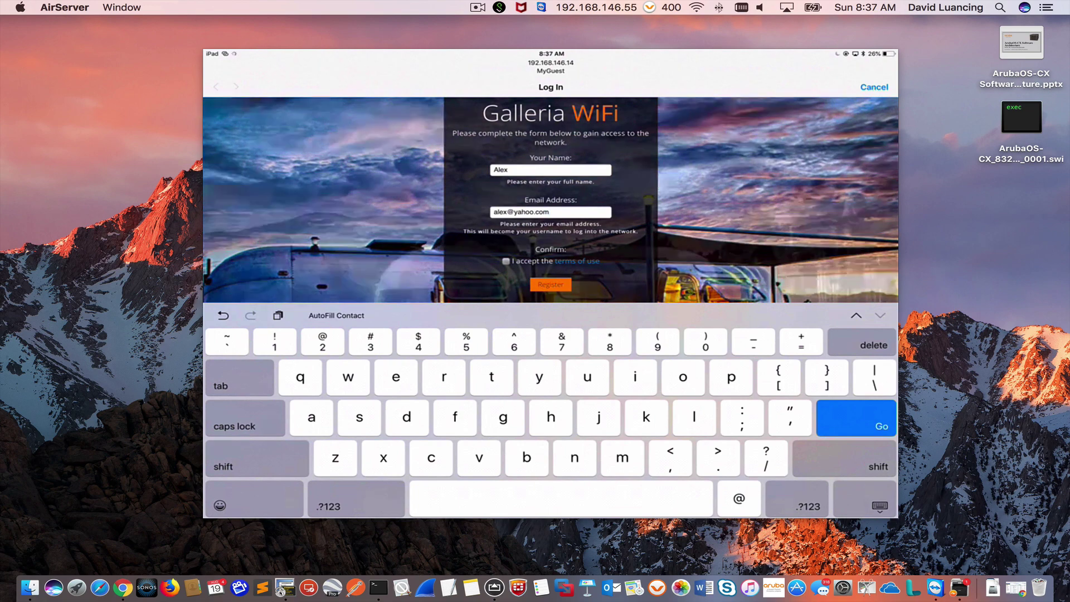
pyautogui.click(505, 260)
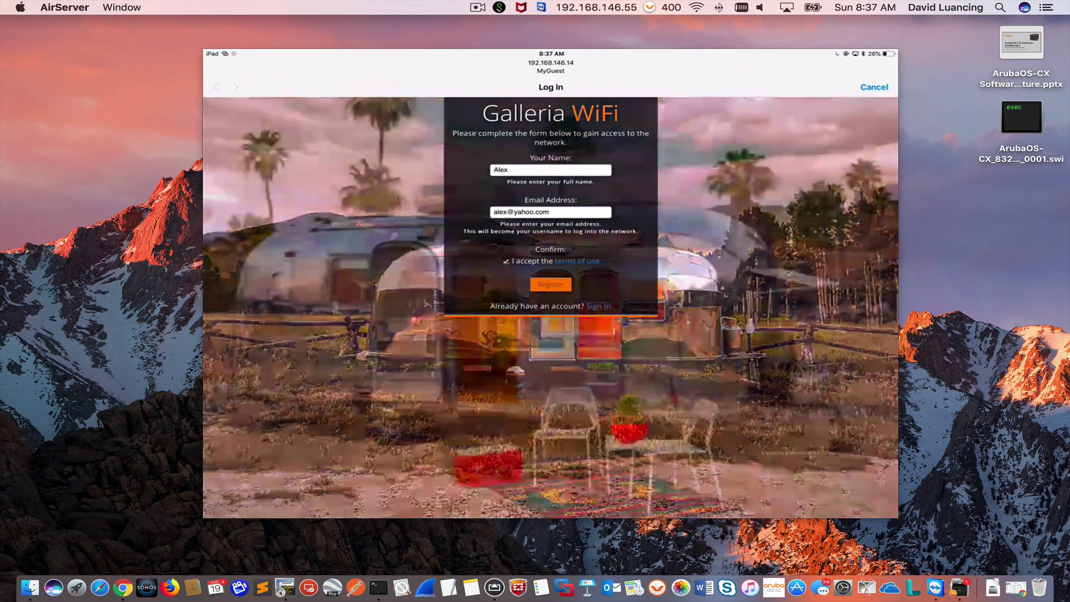
pyautogui.click(550, 284)
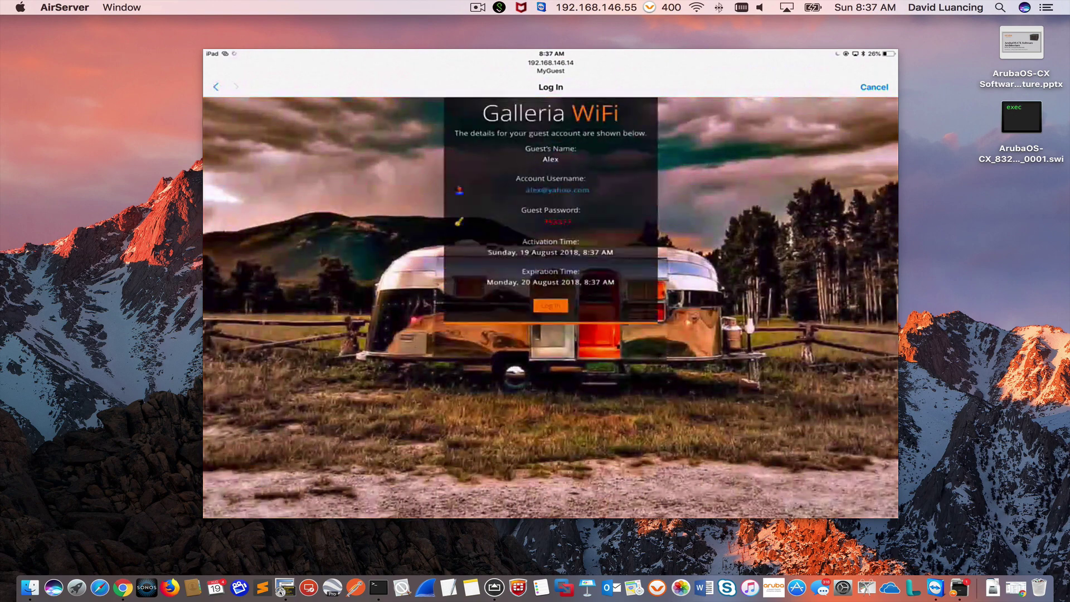
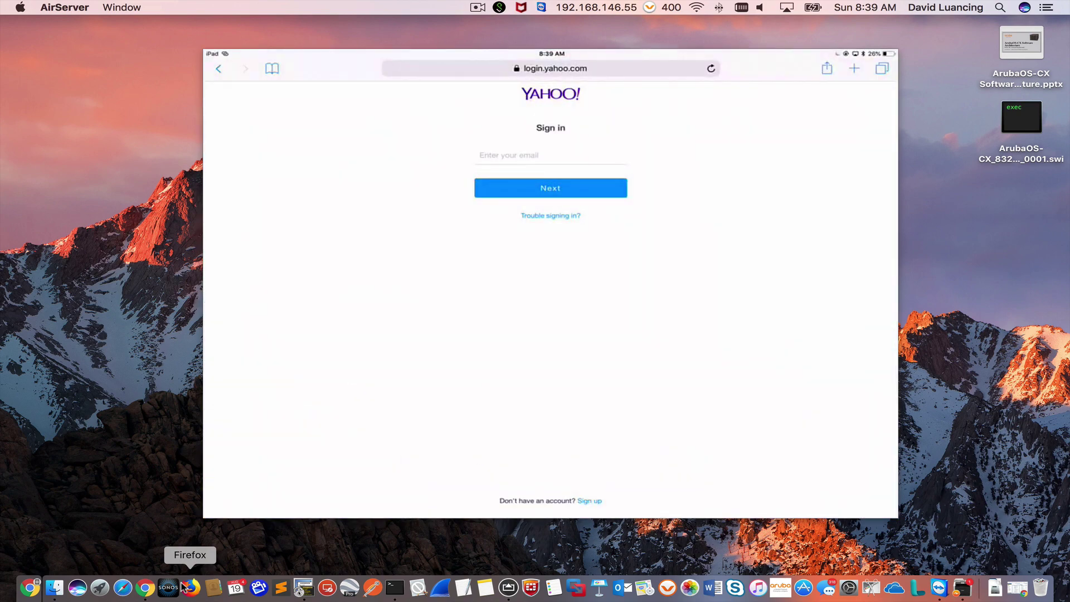
# Step: Review the recent requests in ClearPass's Access Tracker
pyautogui.click(145, 593)
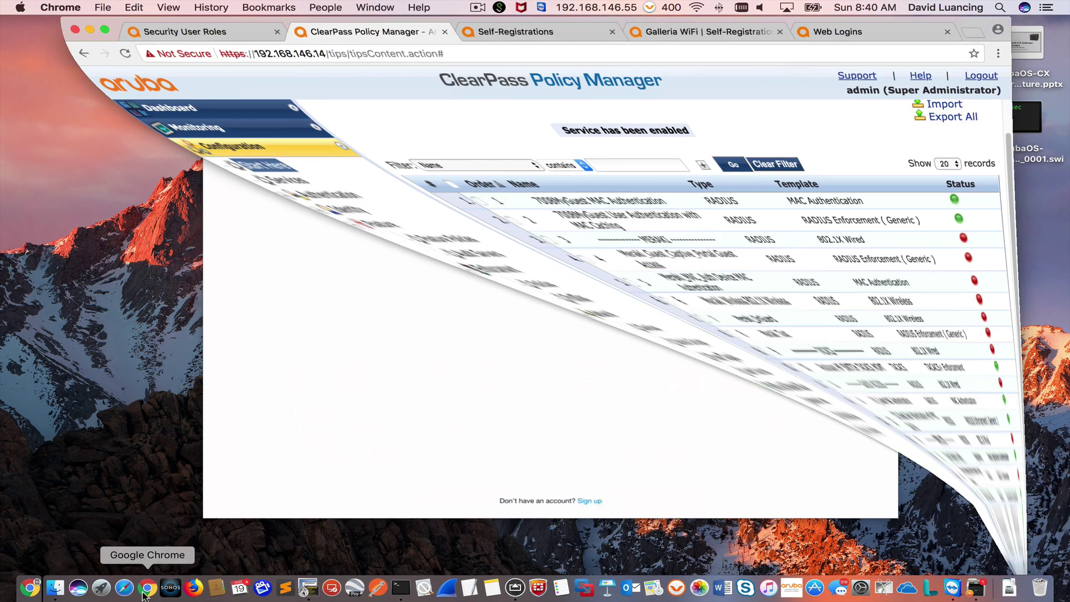
pyautogui.click(107, 125)
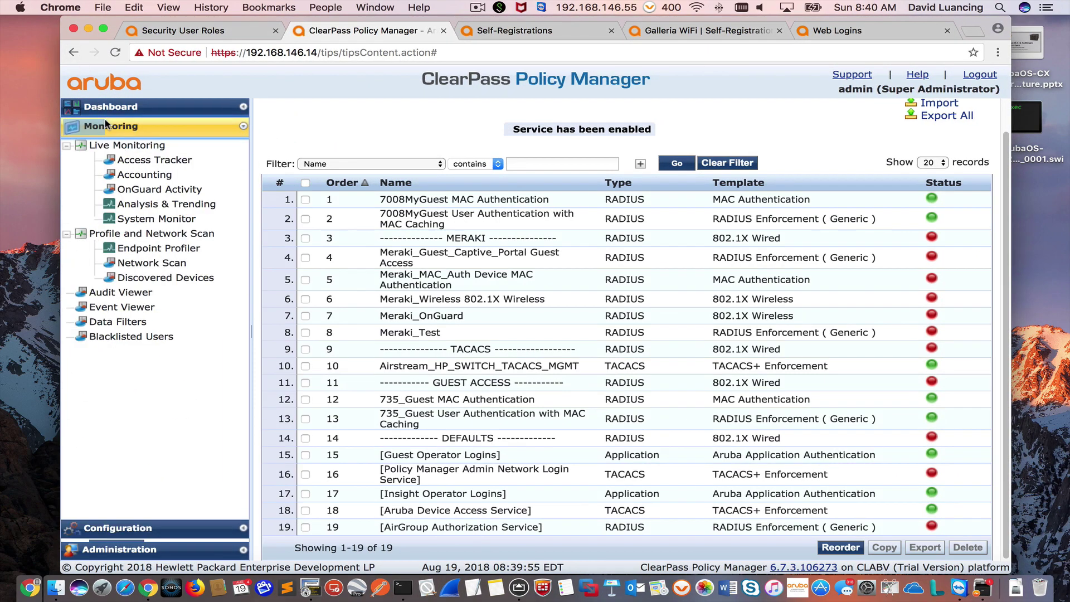
pyautogui.click(129, 161)
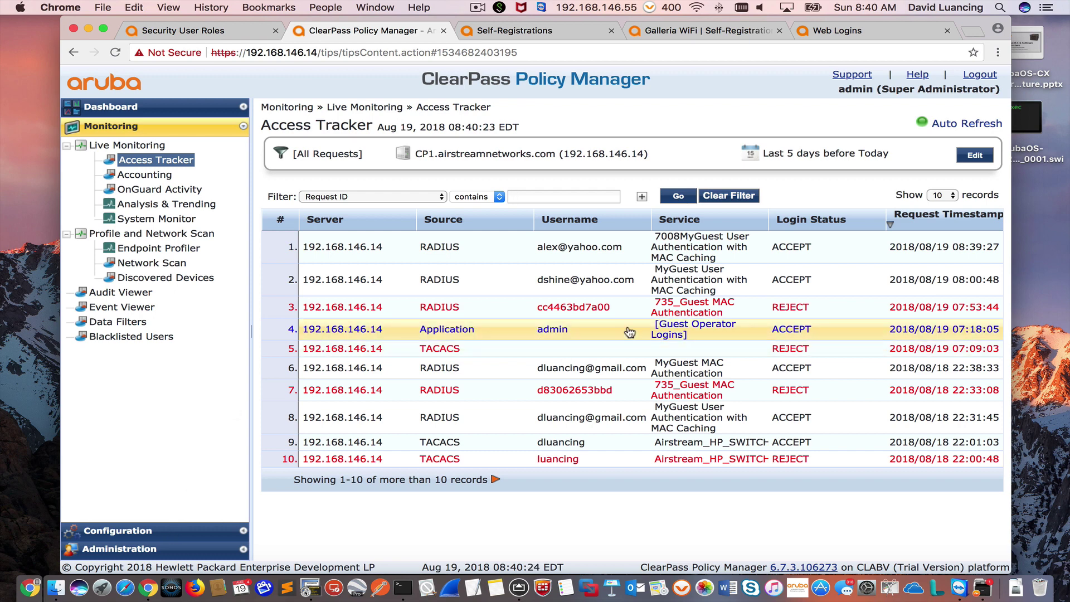
# Step: Open the ClearPass Services list, then hide Chrome to reveal the mirrored iPad's Wi-Fi settings
pyautogui.click(126, 551)
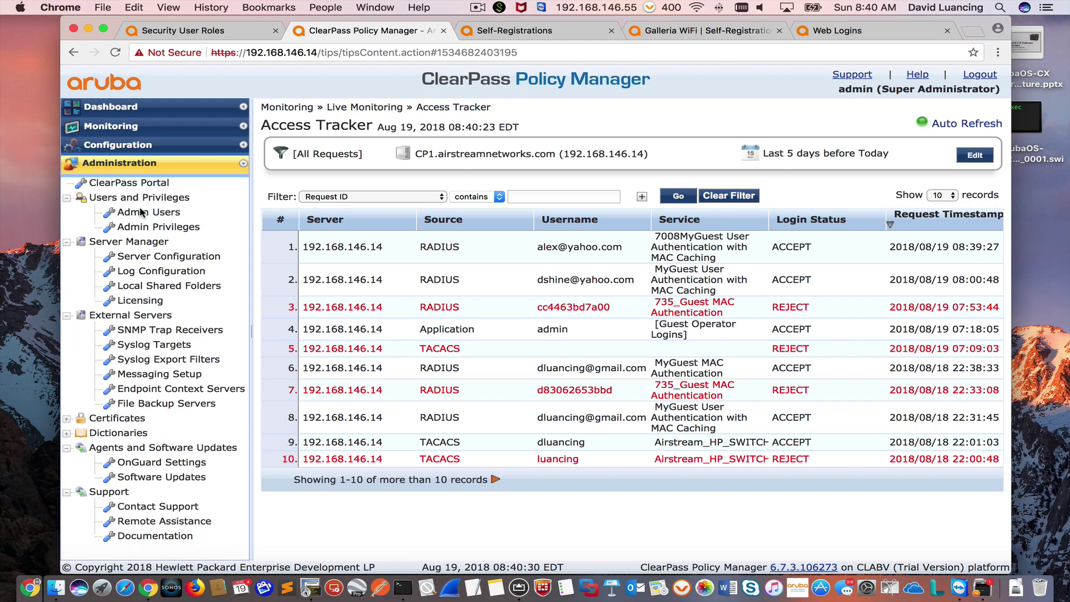
pyautogui.click(113, 145)
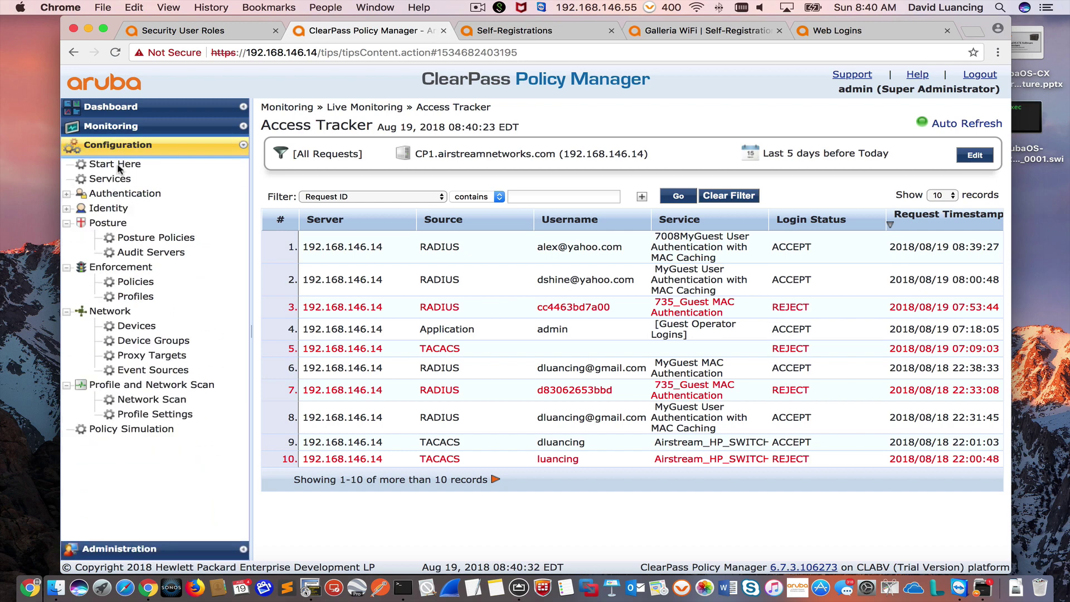
pyautogui.click(115, 179)
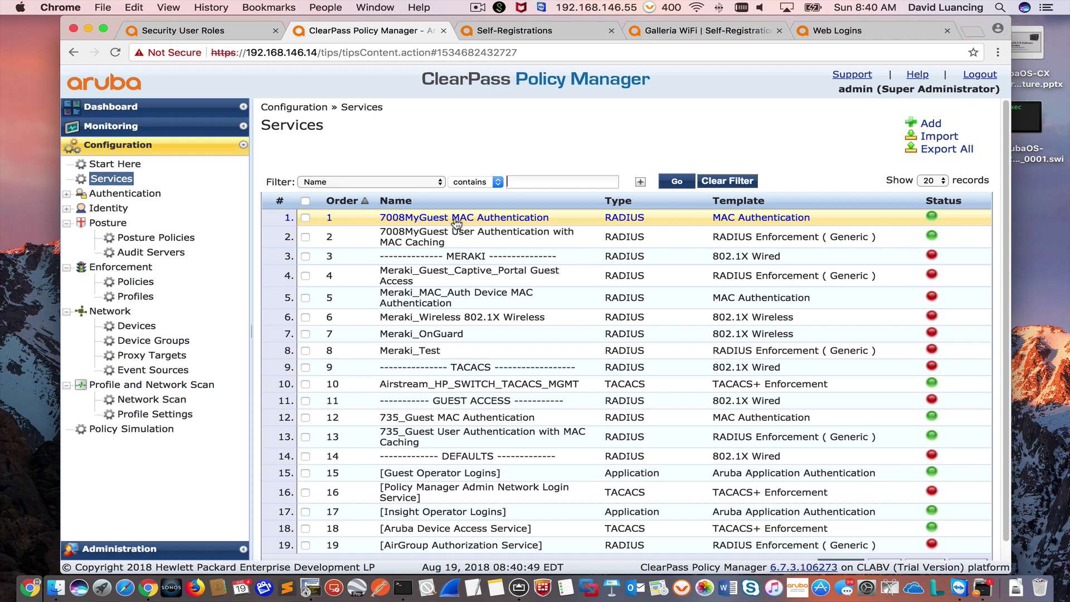
pyautogui.click(88, 31)
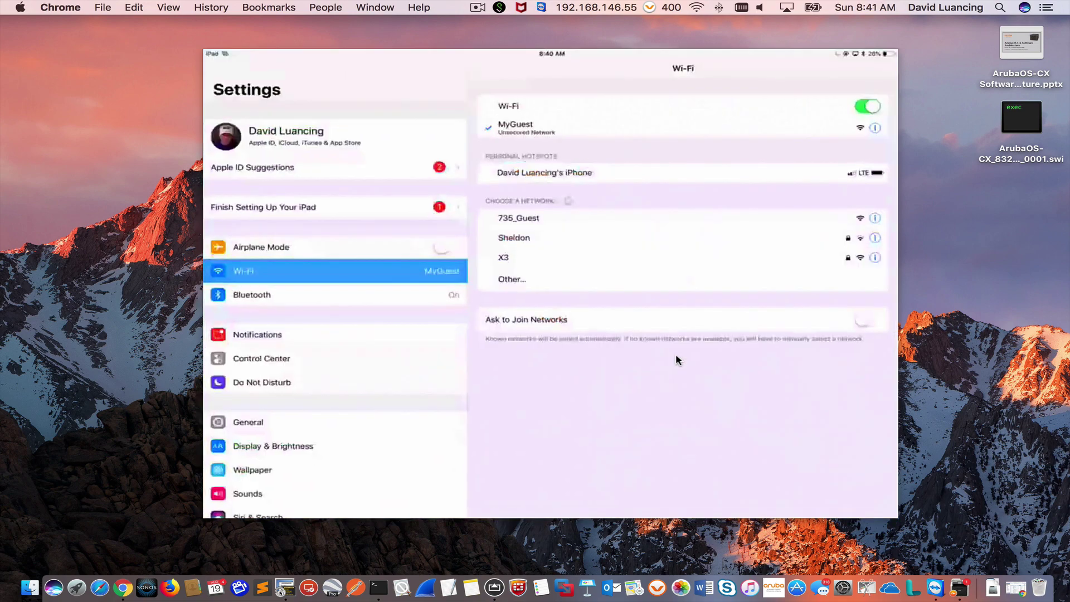
# Step: On the Aruba controller, disconnect the iPad client and blacklist it
pyautogui.click(123, 588)
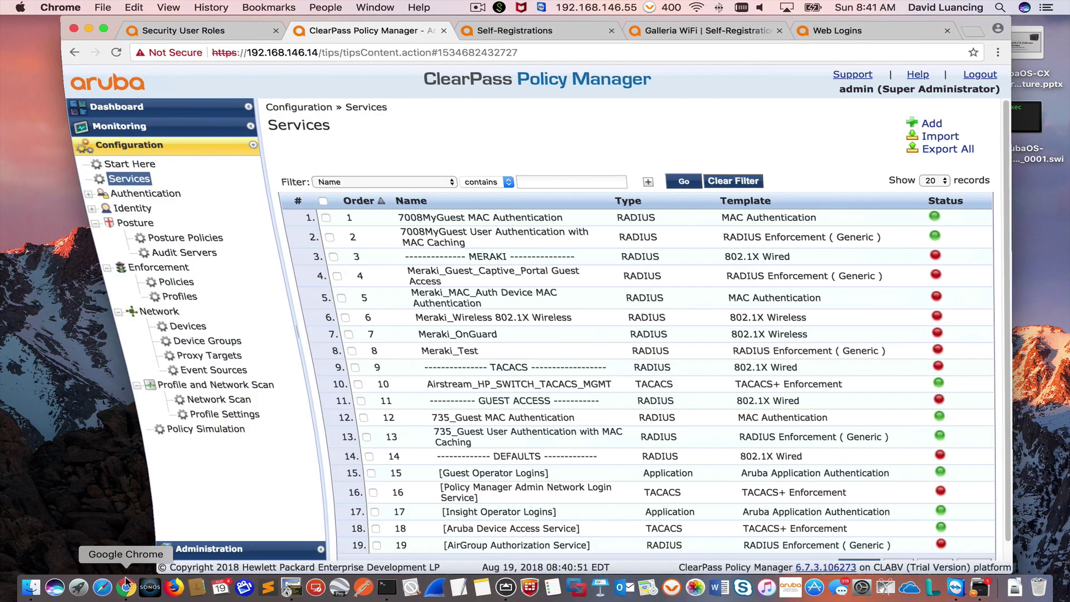
pyautogui.click(199, 32)
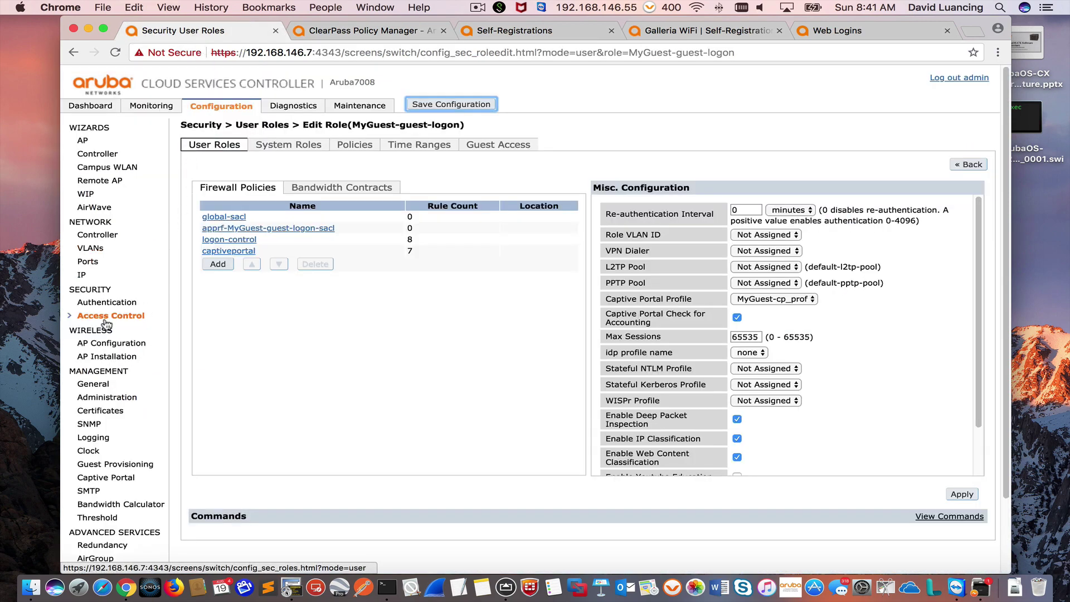
pyautogui.click(149, 106)
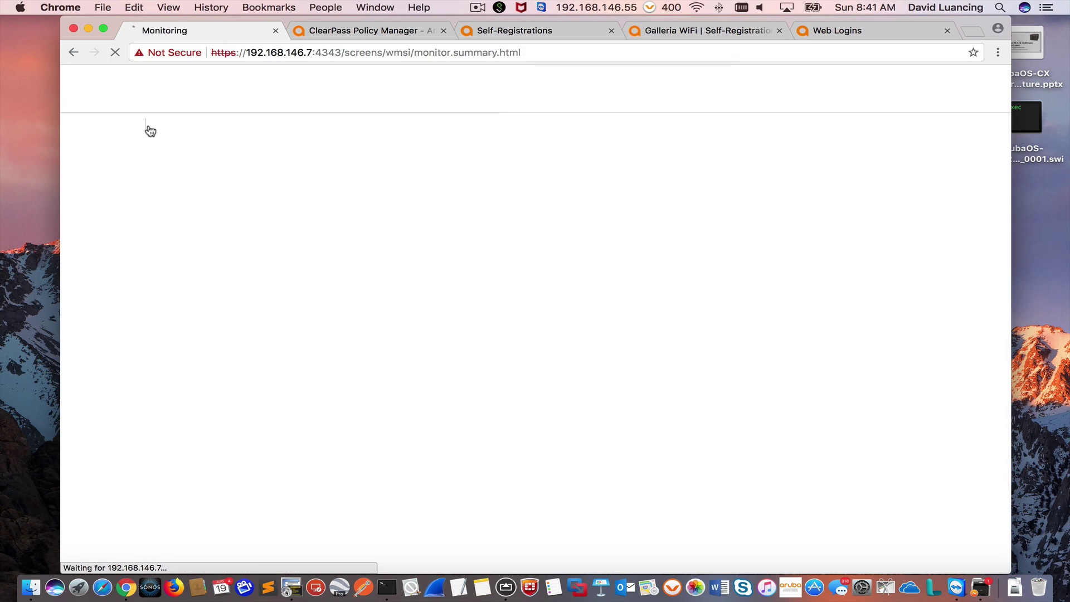
pyautogui.click(92, 328)
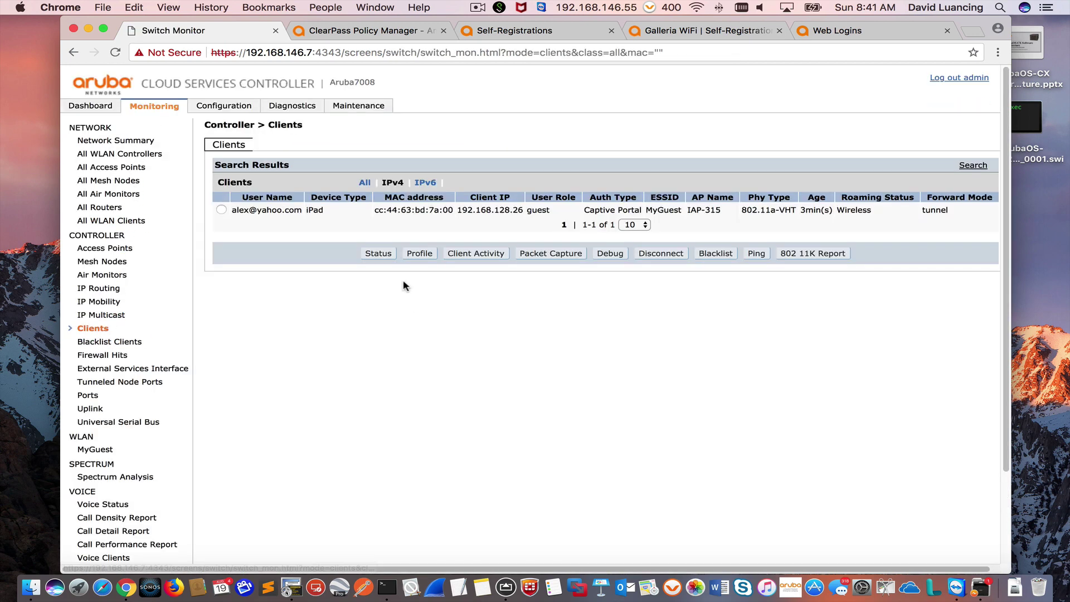
pyautogui.click(221, 210)
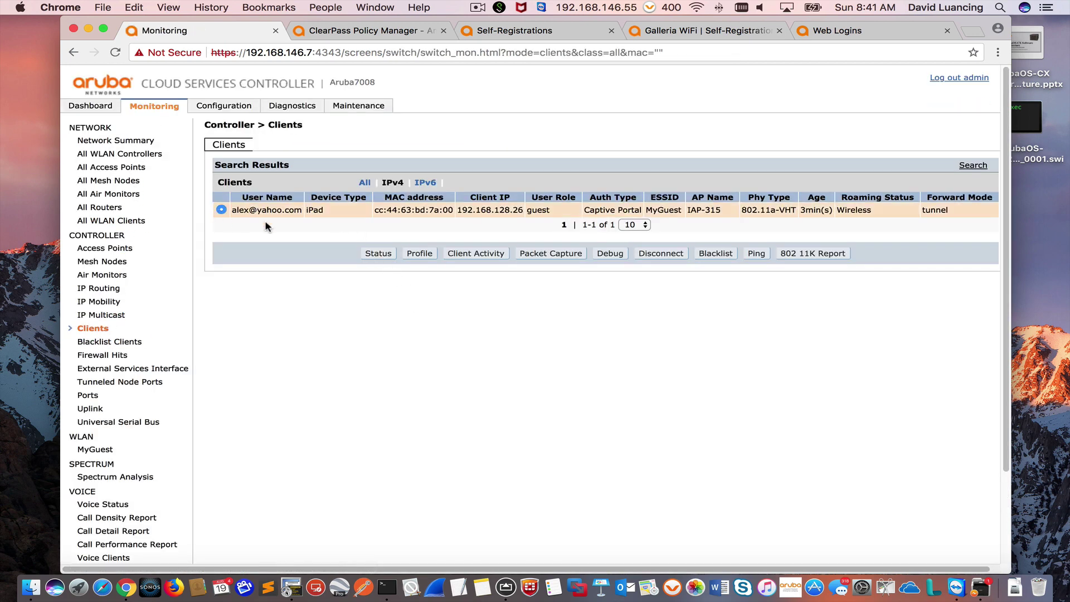
pyautogui.click(651, 256)
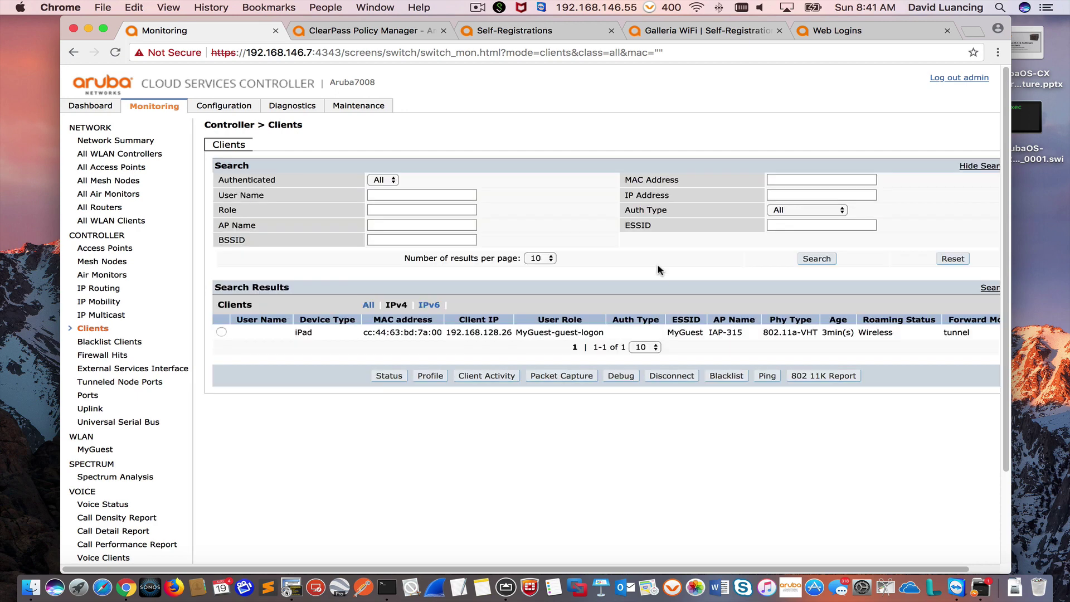
pyautogui.click(221, 332)
pyautogui.click(719, 376)
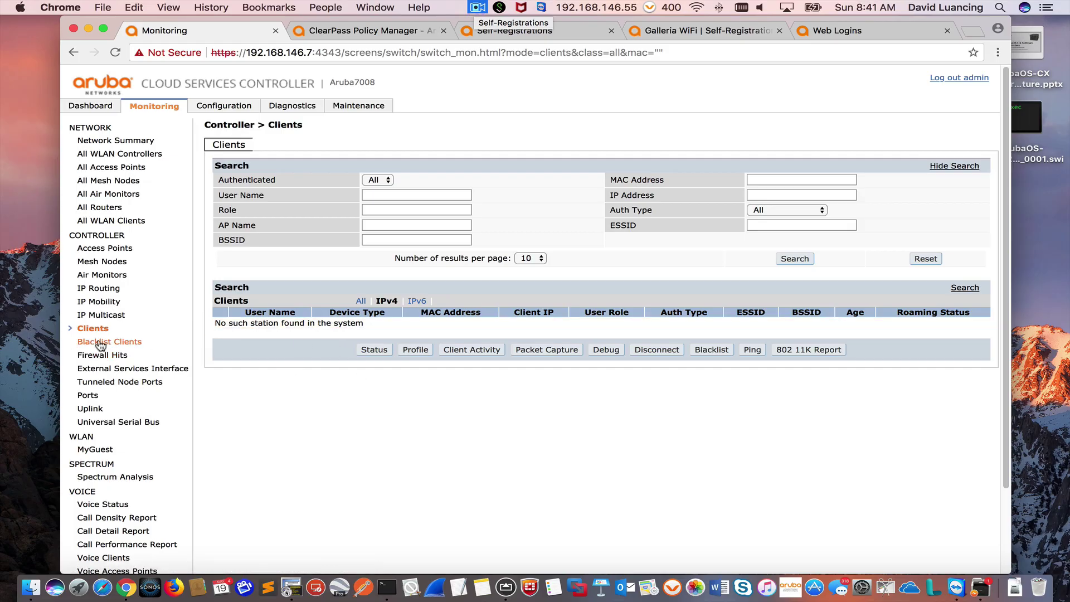
# Step: Remove the iPad's MAC from the controller's Blacklist Clients list
pyautogui.click(99, 343)
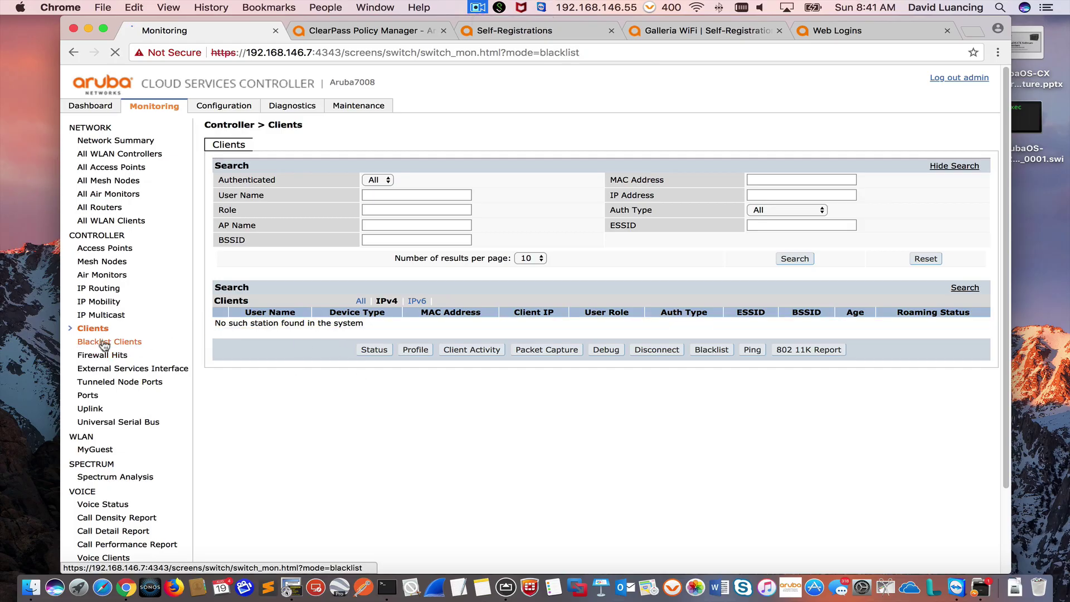
pyautogui.click(218, 159)
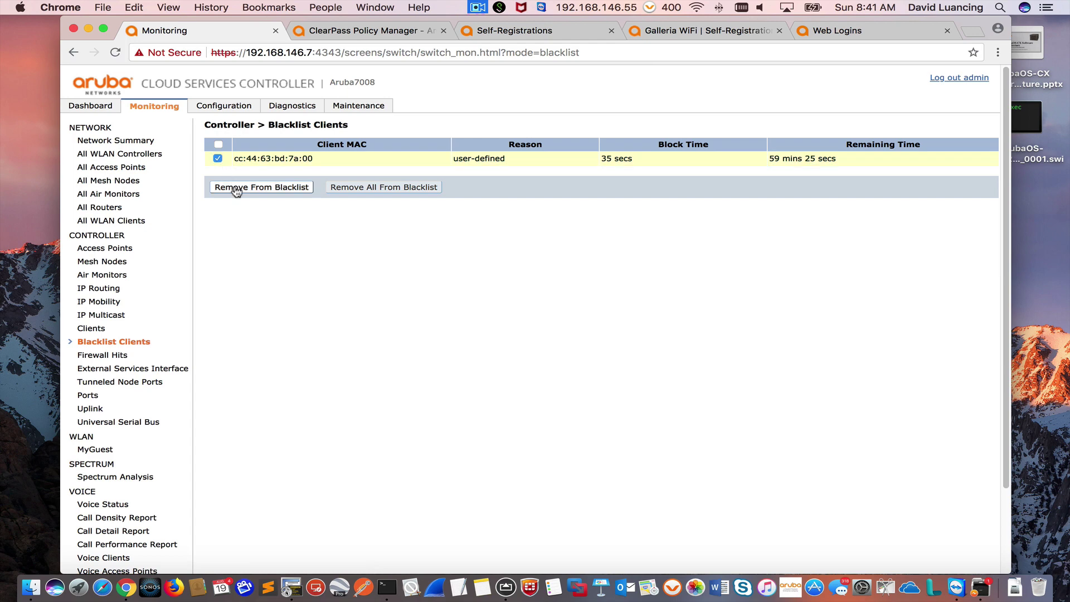
pyautogui.click(262, 187)
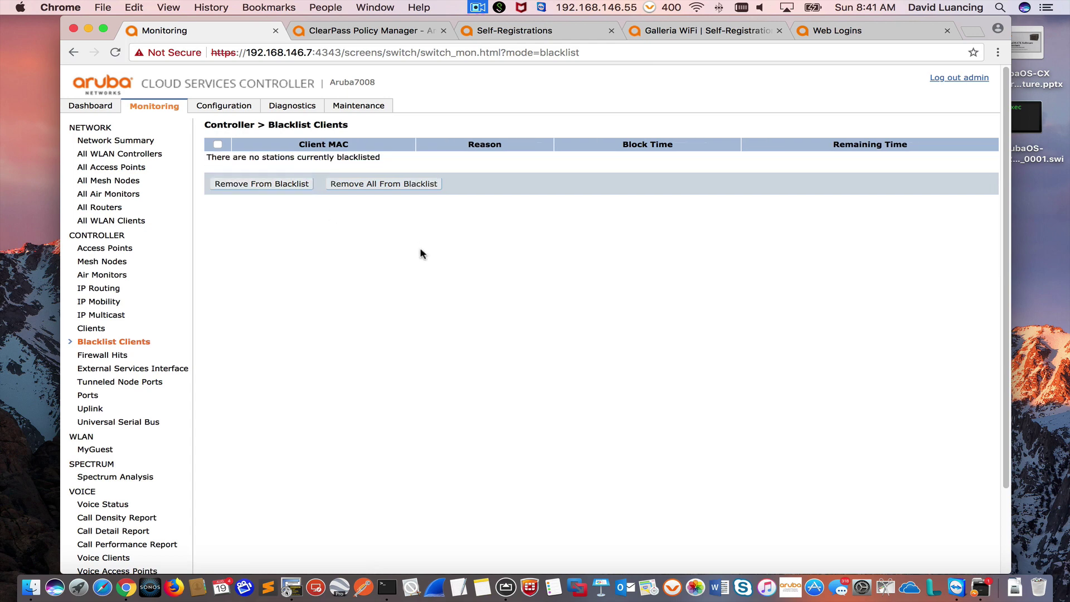
pyautogui.click(90, 28)
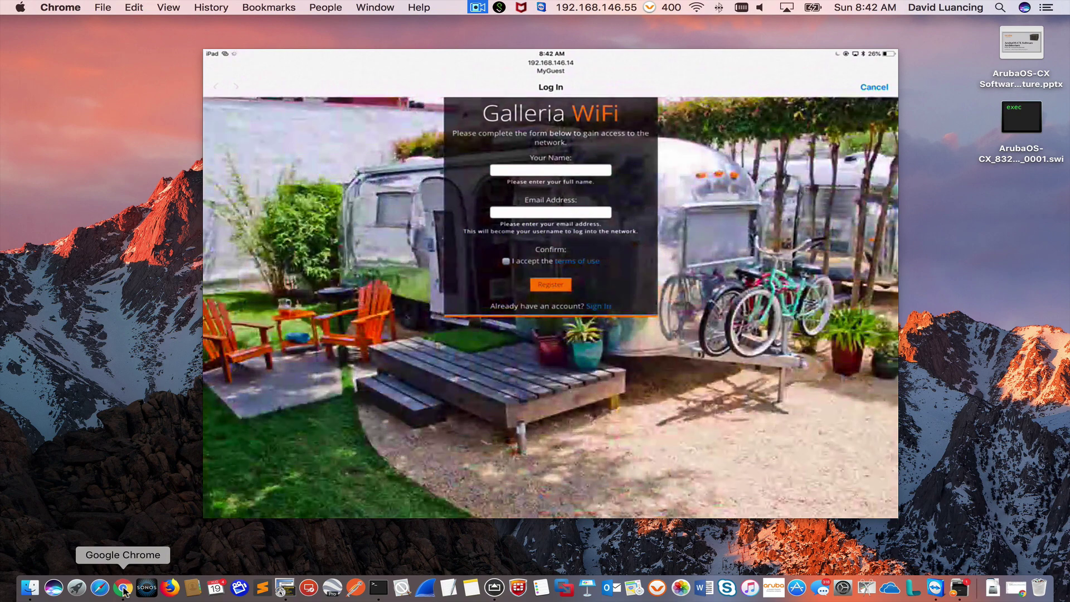
pyautogui.click(124, 591)
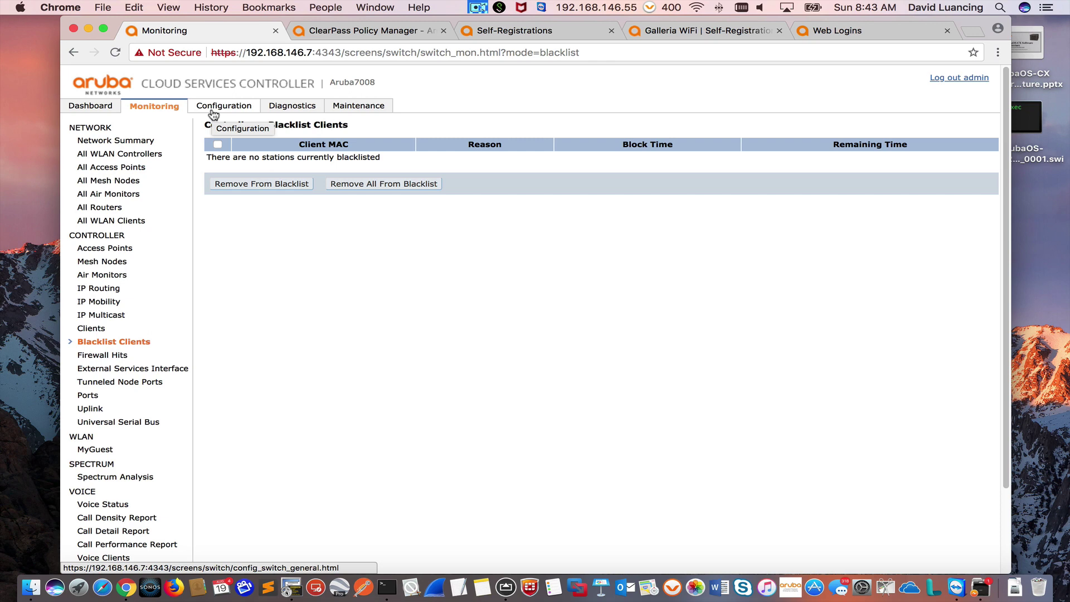
# Step: Check ClearPass Access Tracker for new requests, then open the controller's Configuration area
pyautogui.click(386, 31)
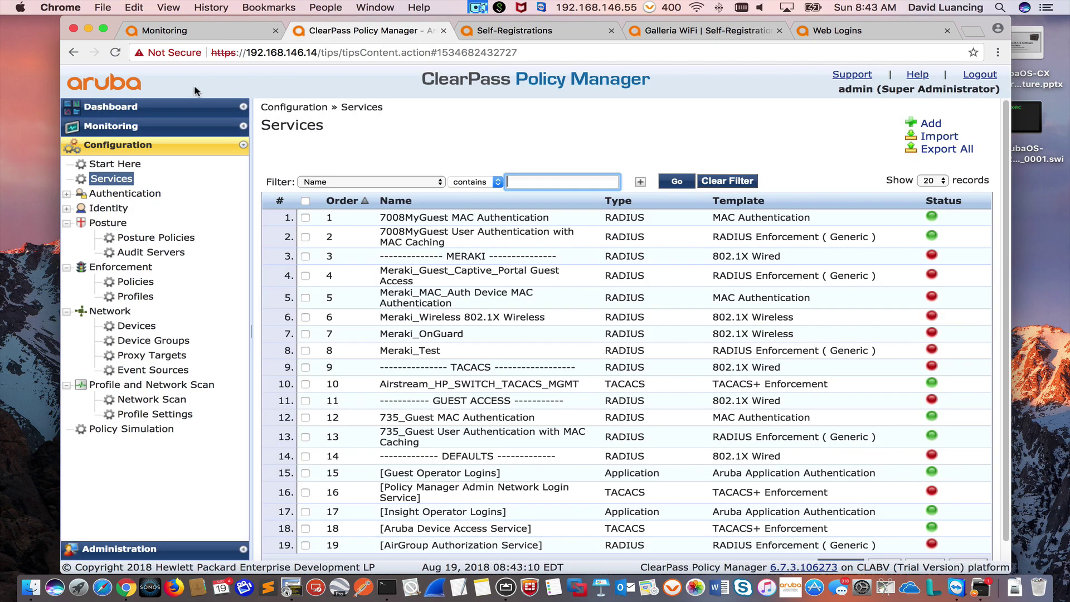
pyautogui.click(135, 136)
pyautogui.click(147, 162)
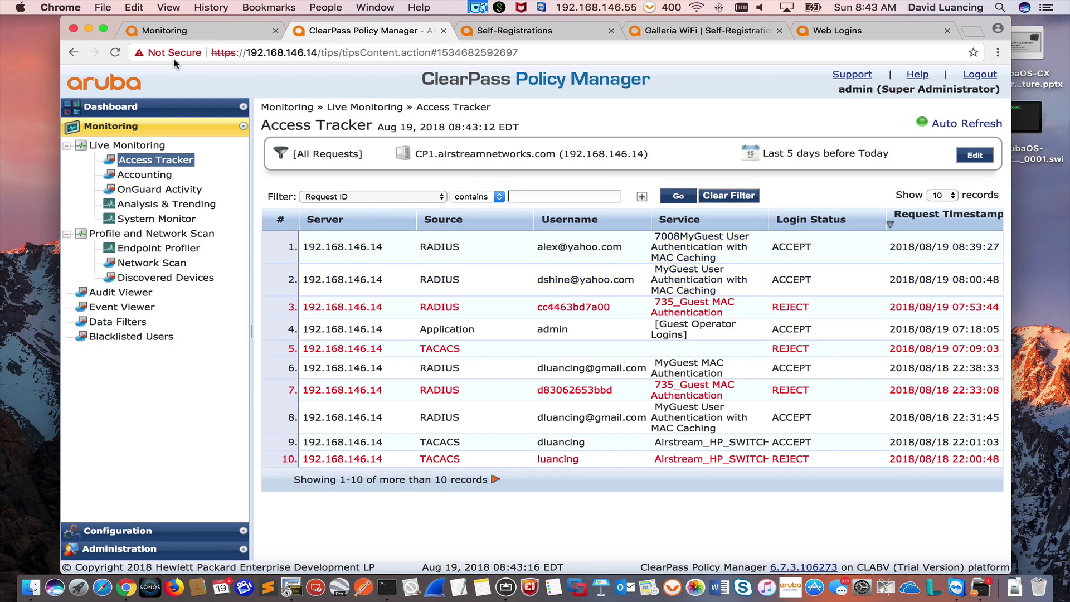
pyautogui.click(189, 34)
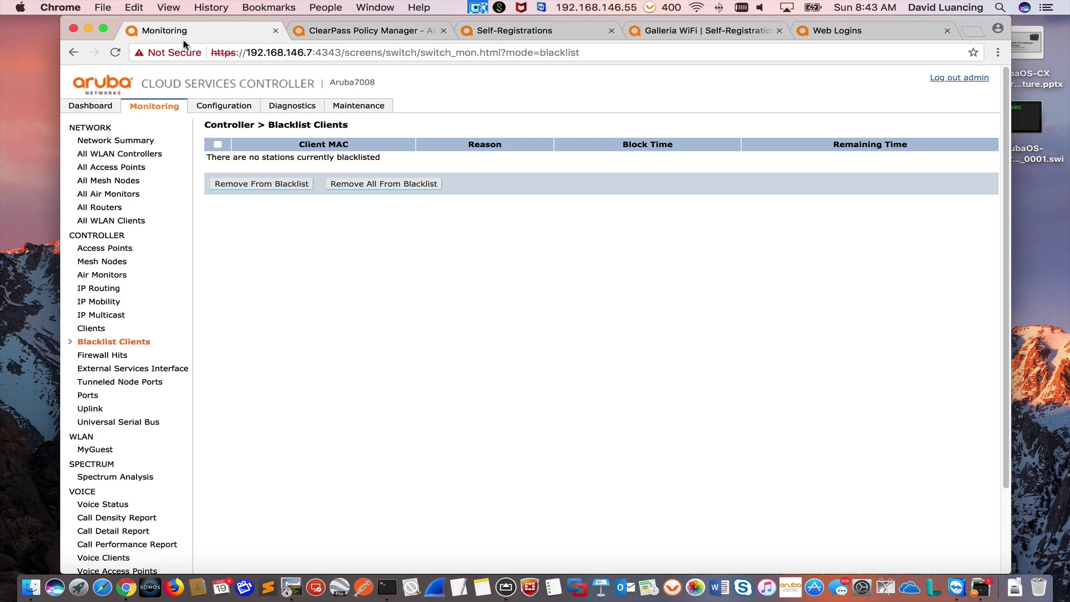
pyautogui.click(237, 111)
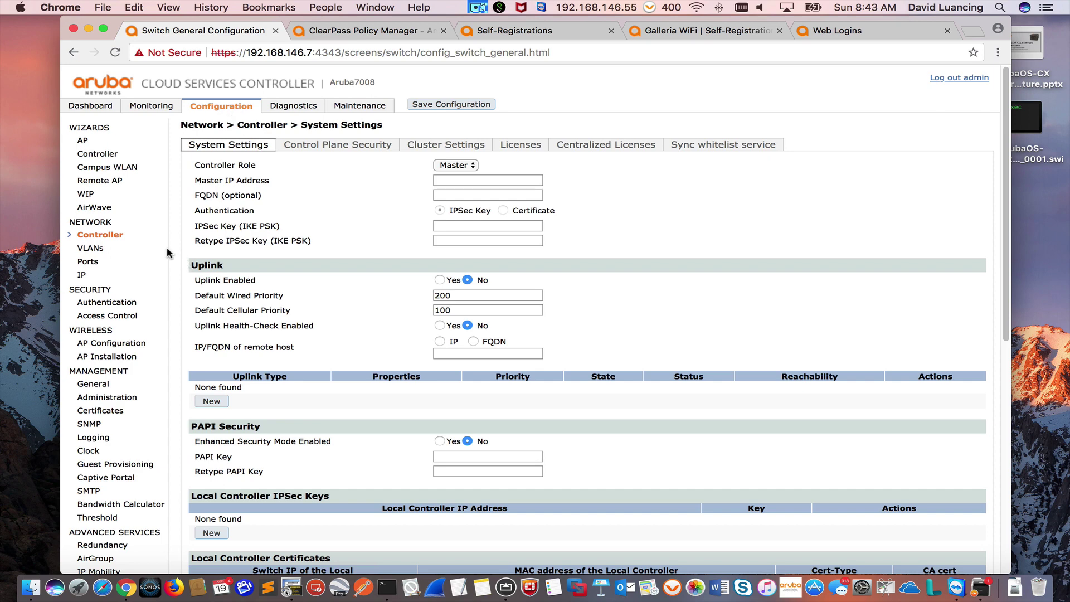
# Step: Open the MAC Authentication settings of the MyGuest-aaa_prof AAA profile
pyautogui.click(129, 304)
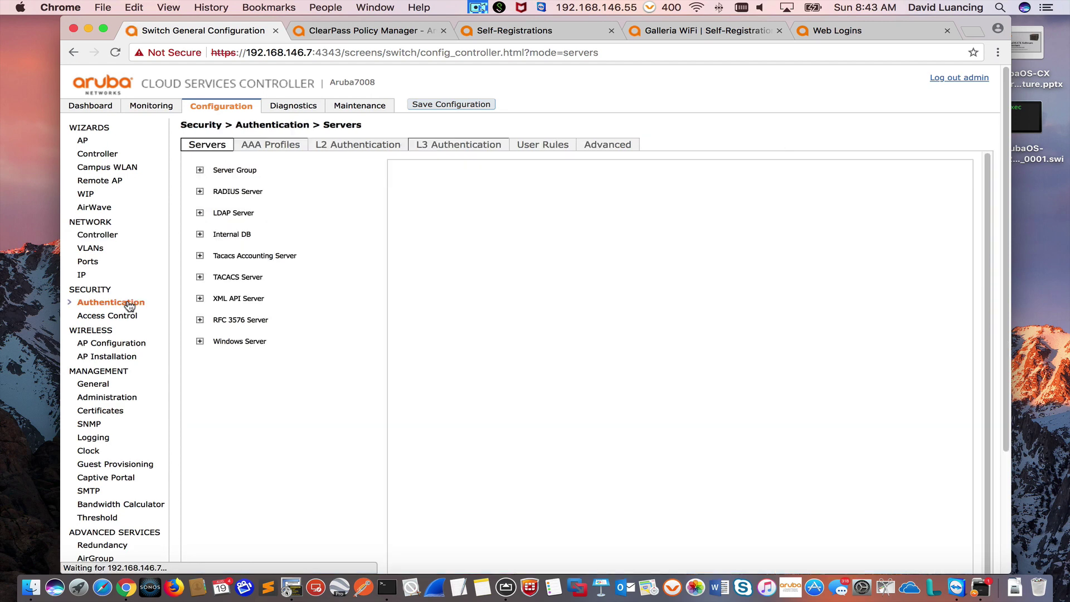
pyautogui.click(266, 146)
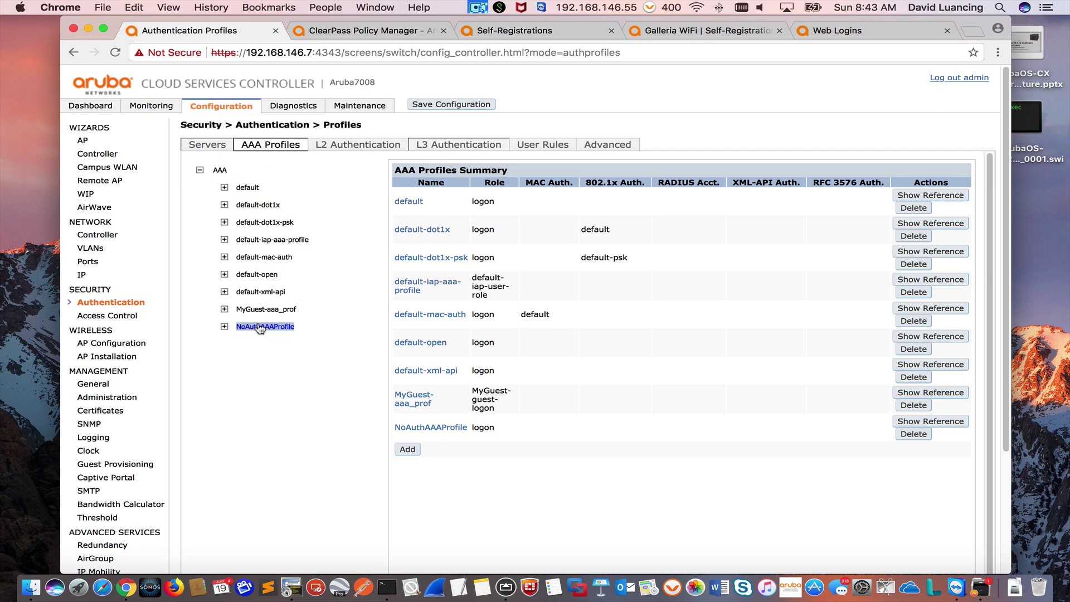
pyautogui.click(249, 311)
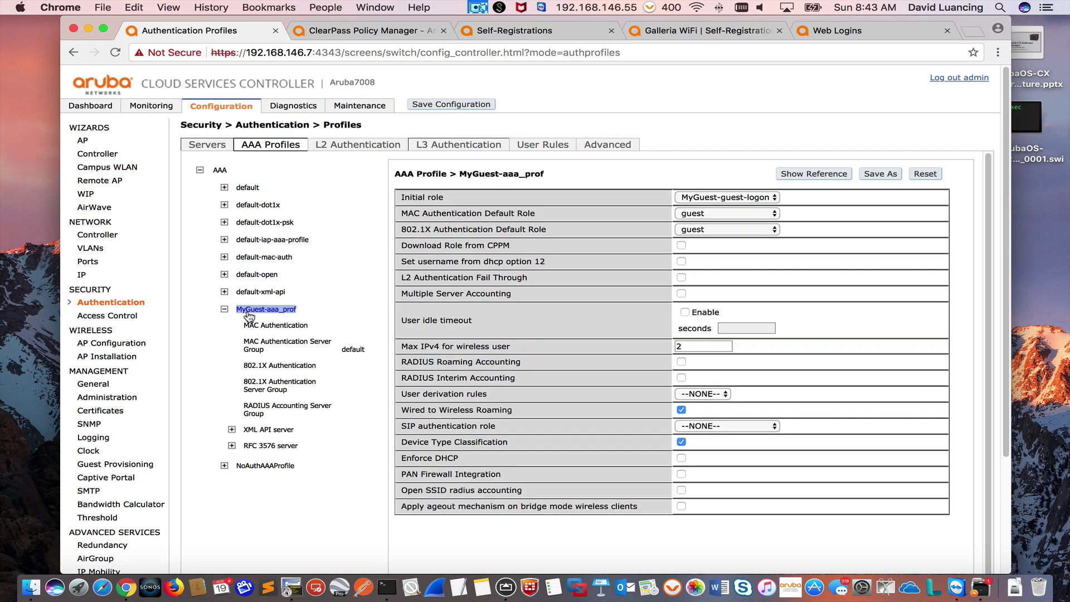
pyautogui.click(264, 328)
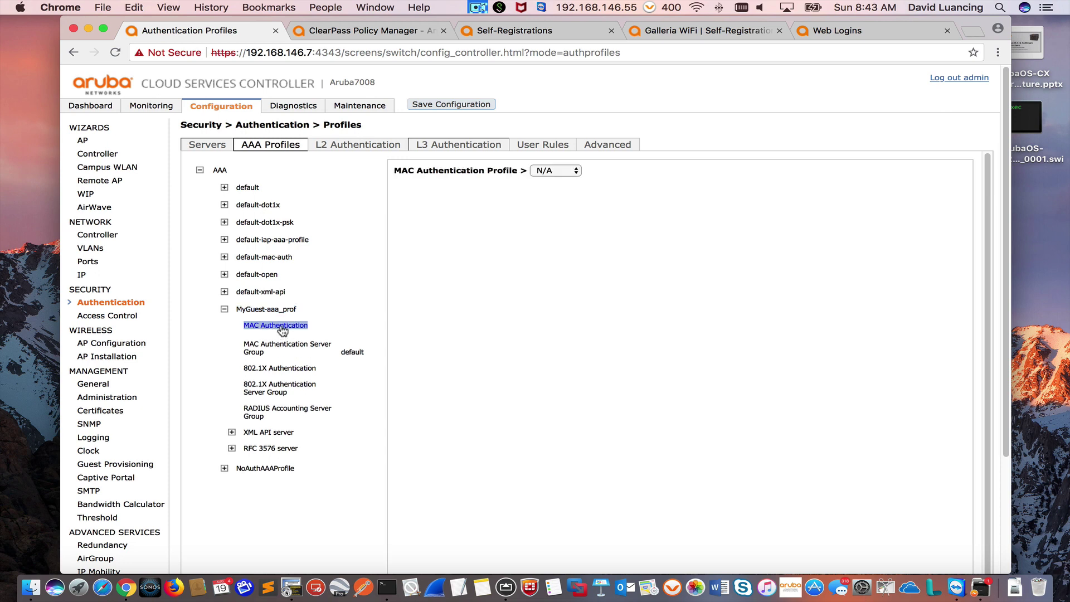
# Step: Create a new MAC authentication profile named MyGuestMACAuth and apply it
pyautogui.click(544, 173)
pyautogui.click(555, 192)
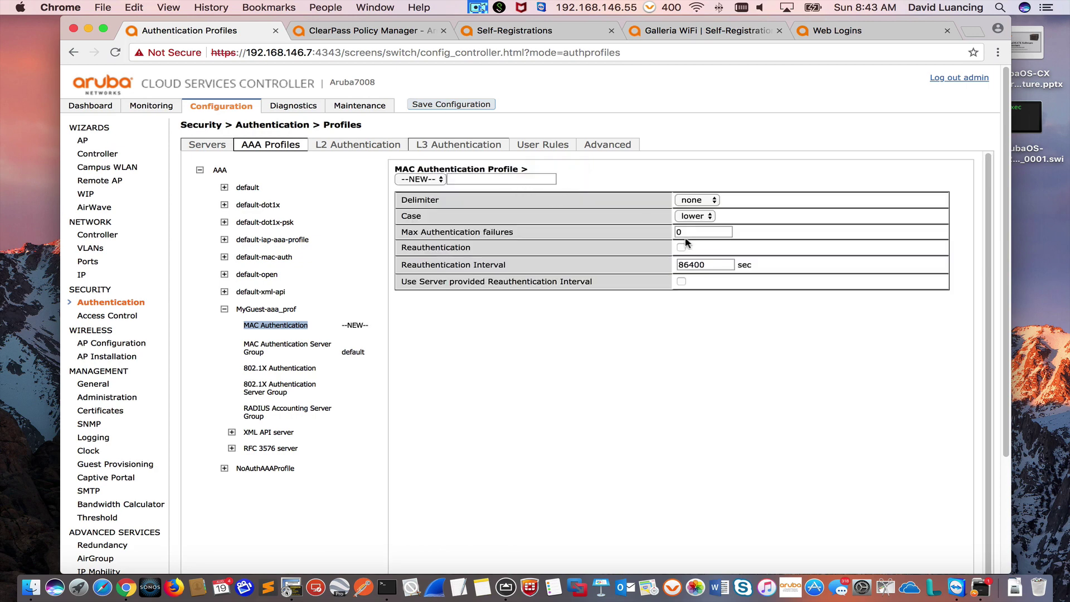
pyautogui.click(485, 178)
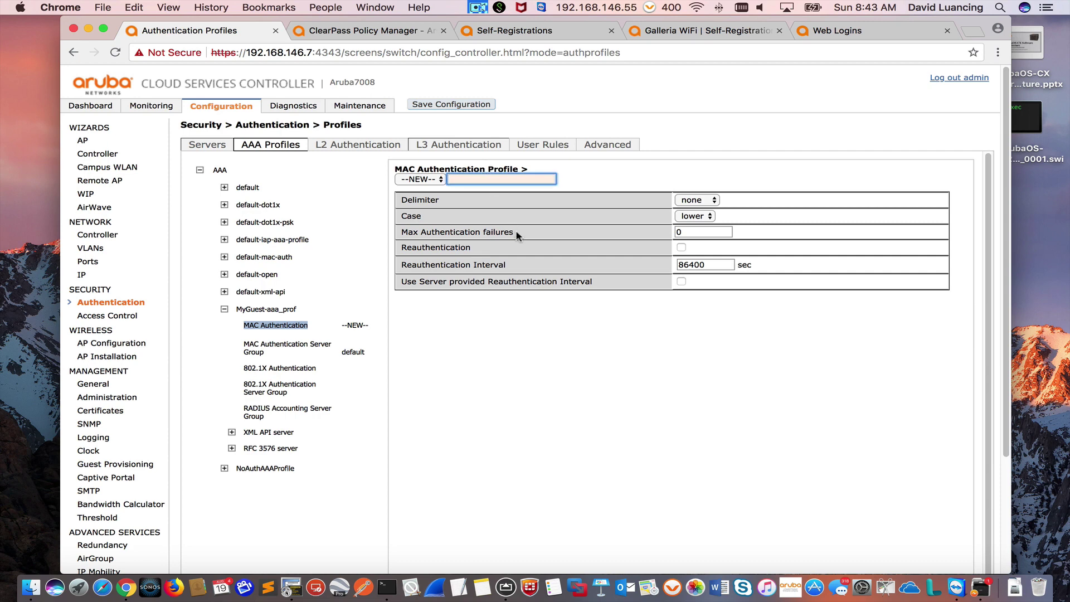
pyautogui.write('MyGuestMACAuth')
pyautogui.moveTo(1007, 438); pyautogui.dragTo(1027, 508)
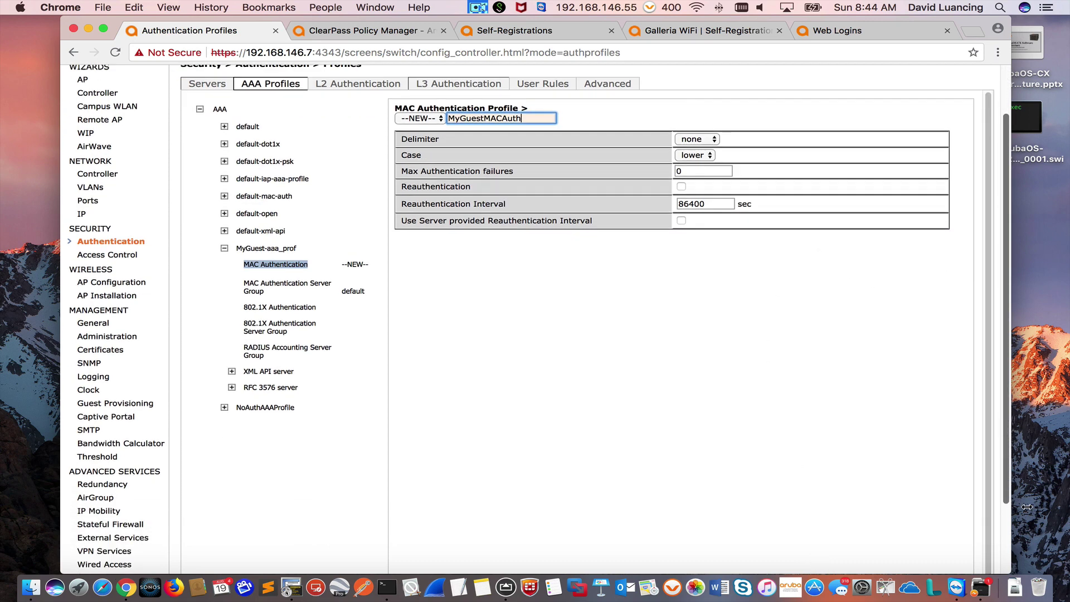
pyautogui.scroll(-3, 836, 390)
pyautogui.click(961, 535)
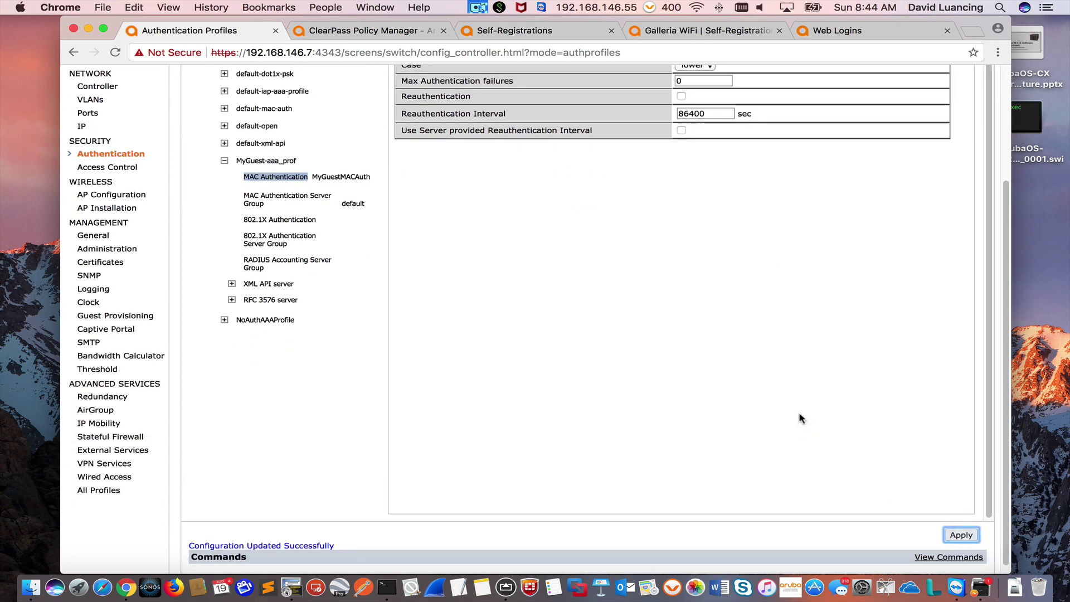
# Step: Save the controller configuration to flash and confirm the success alert
pyautogui.scroll(-1, 837, 407)
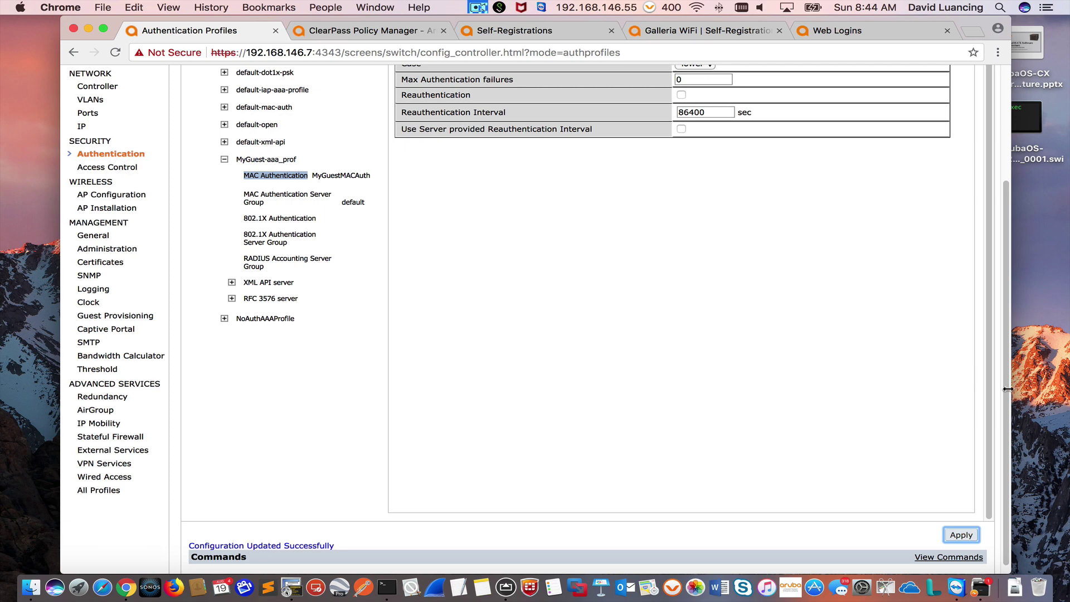
pyautogui.moveTo(1007, 384); pyautogui.dragTo(1007, 276)
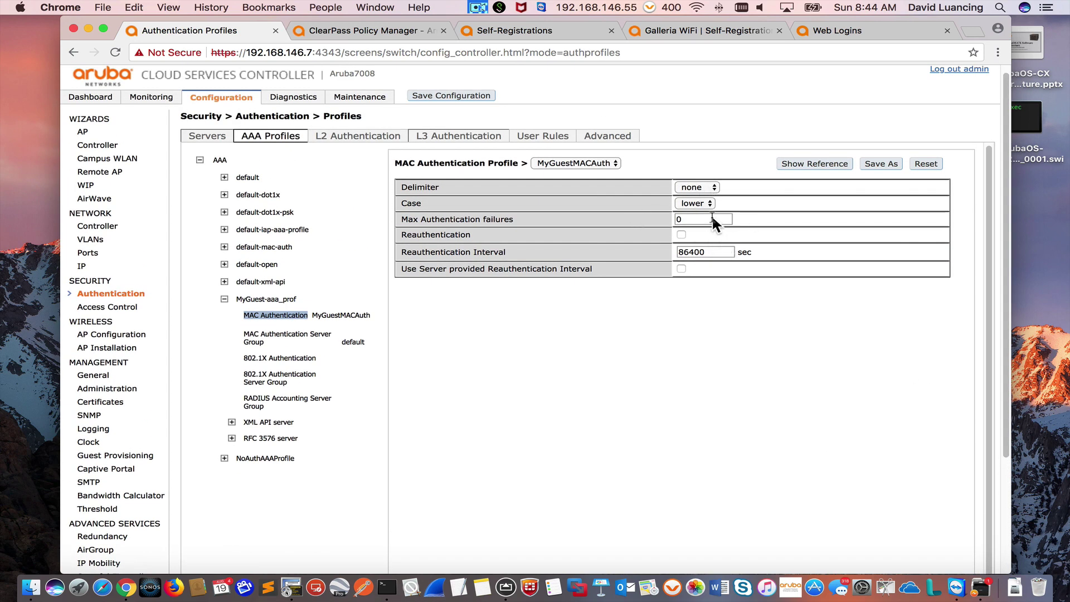
pyautogui.click(471, 97)
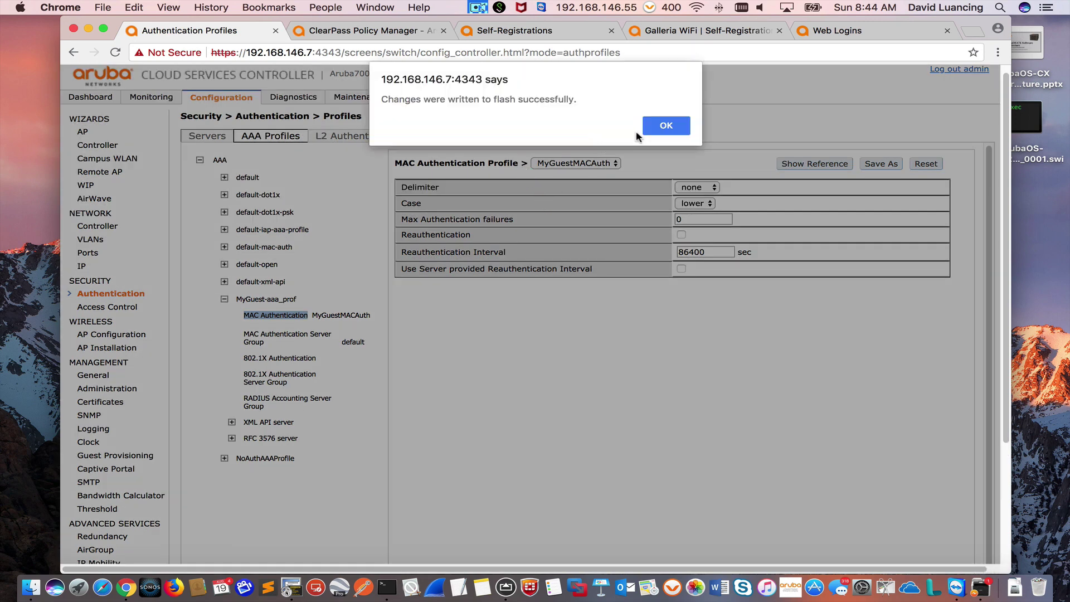
pyautogui.click(649, 127)
pyautogui.tripleClick(243, 338)
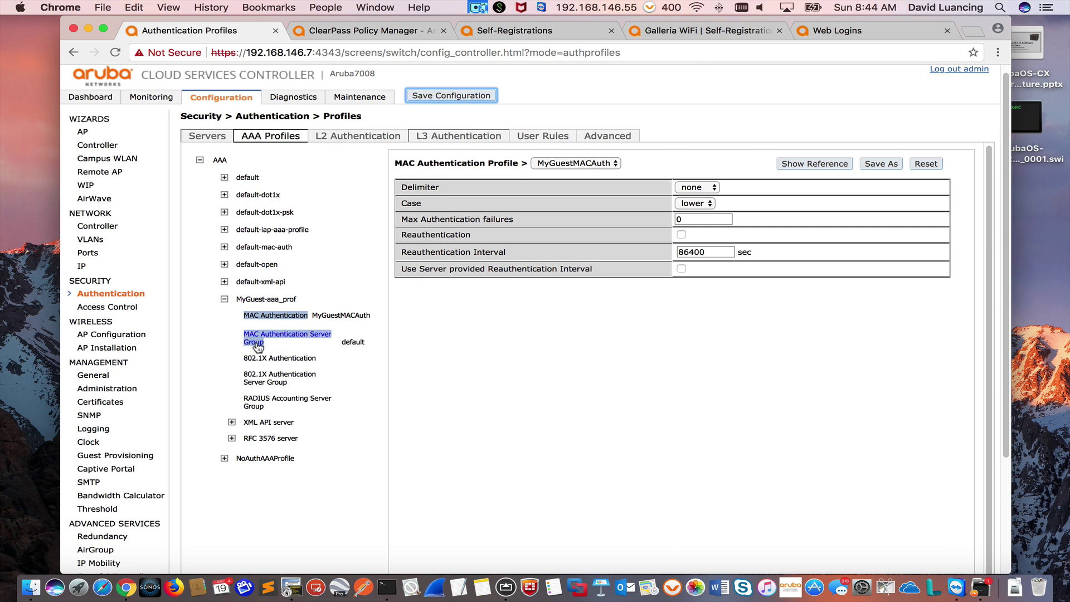
# Step: Add ClearPass (Radius) to the MAC authentication server group
pyautogui.click(255, 345)
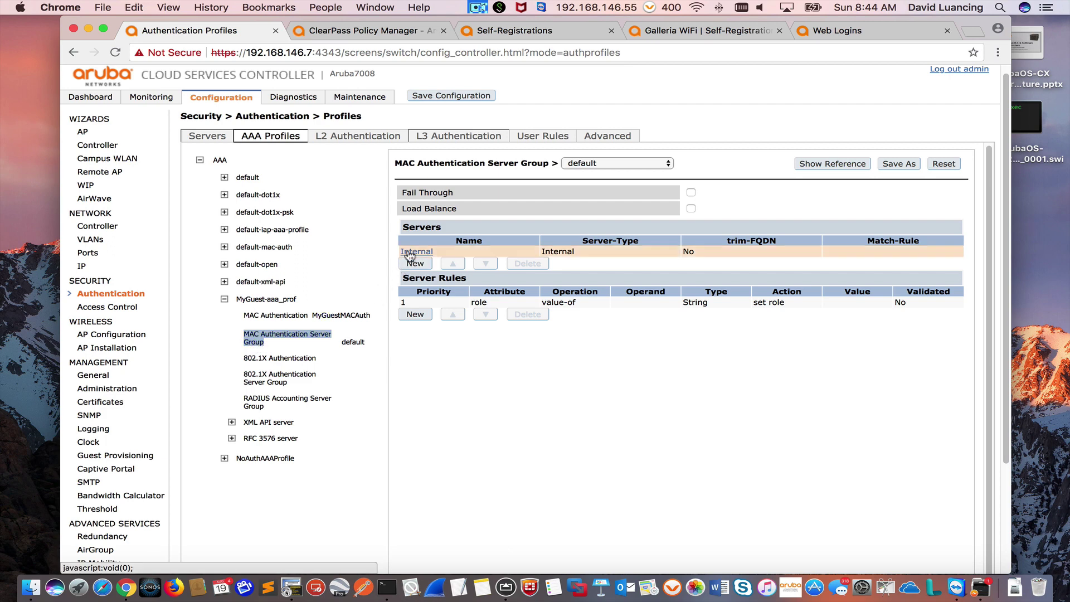
pyautogui.click(415, 264)
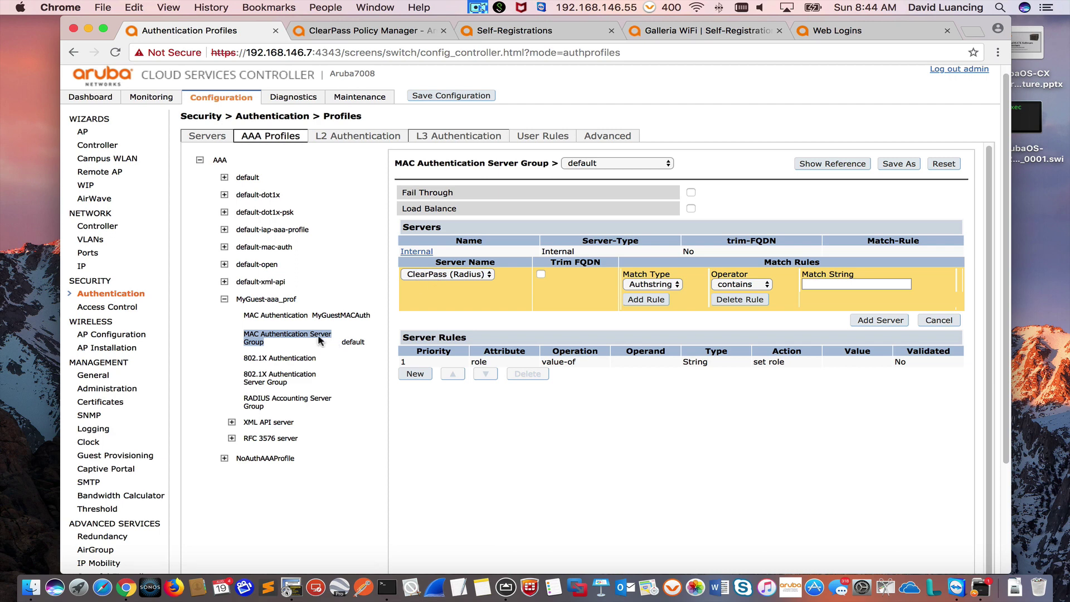
pyautogui.click(260, 361)
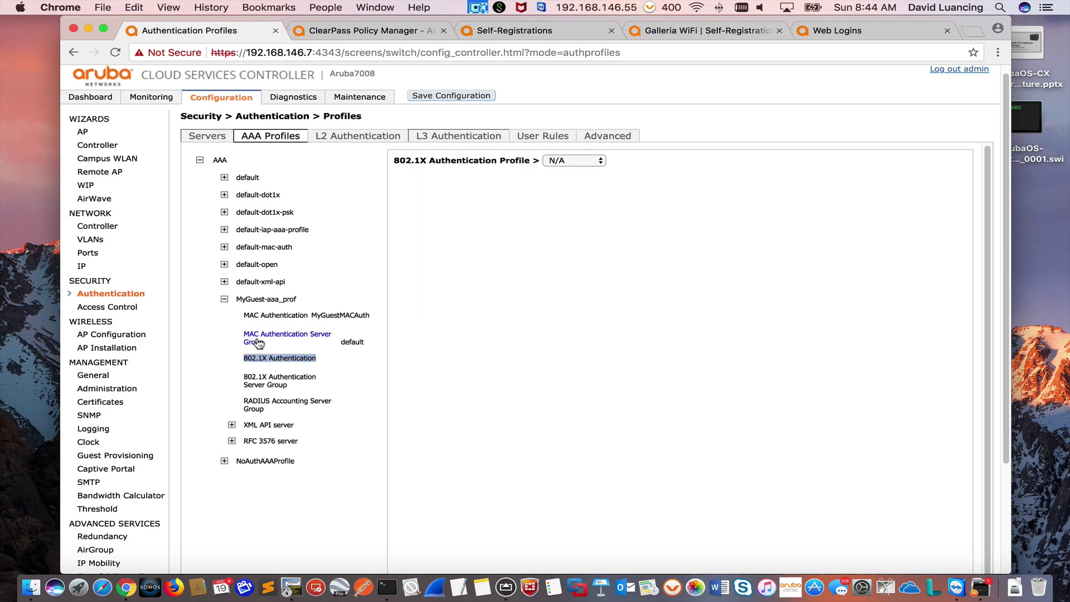
pyautogui.click(262, 339)
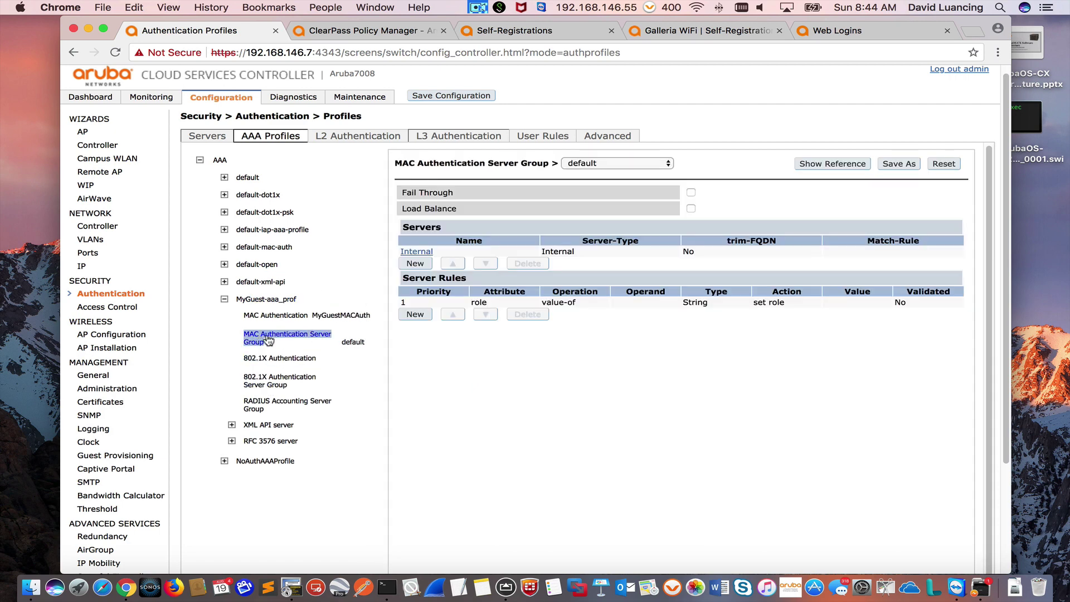
pyautogui.click(411, 263)
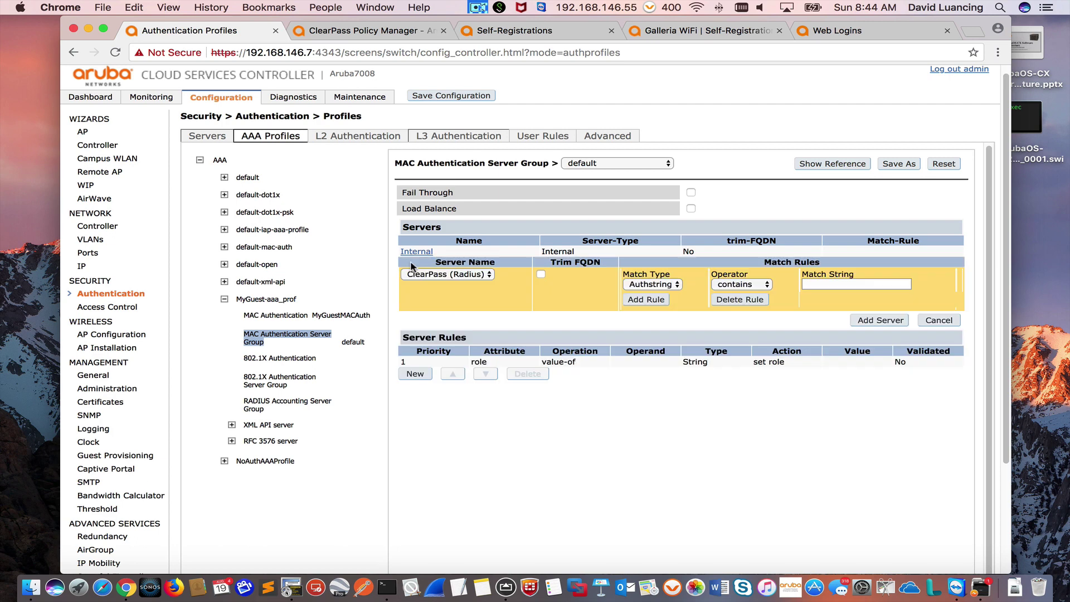
pyautogui.click(439, 275)
pyautogui.click(439, 275)
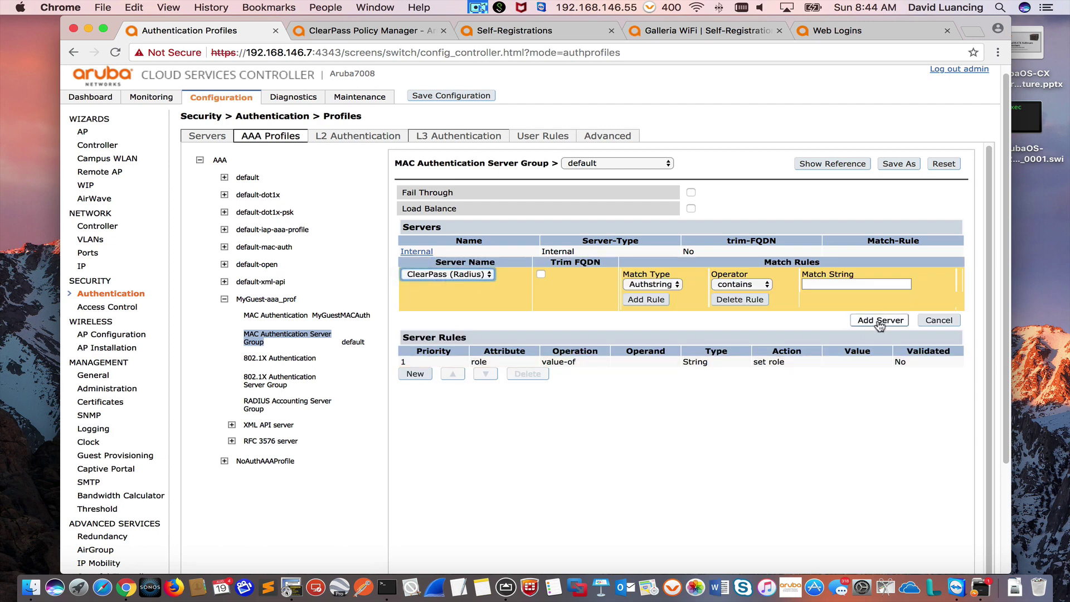
pyautogui.click(881, 320)
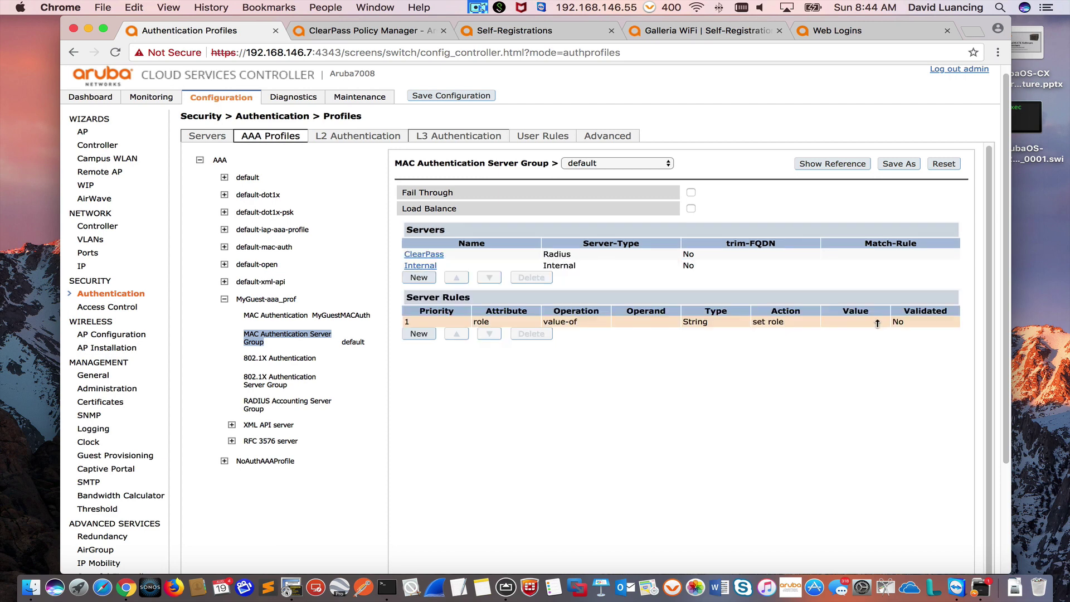
# Step: Remove the Internal server, apply the server group, and save the configuration to flash
pyautogui.click(446, 265)
pyautogui.click(543, 280)
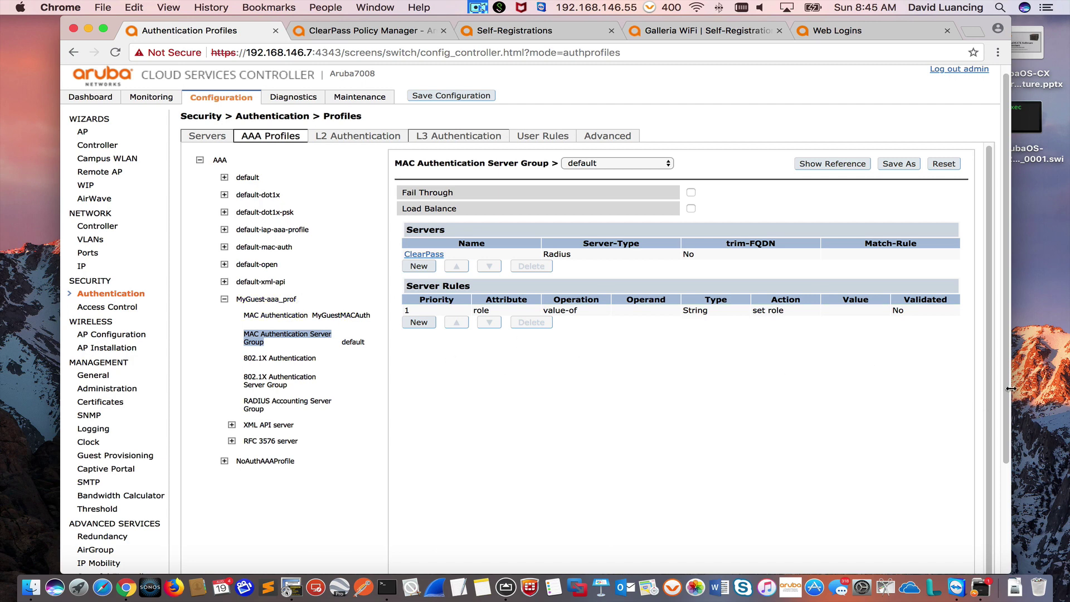
pyautogui.scroll(-5, 1005, 393)
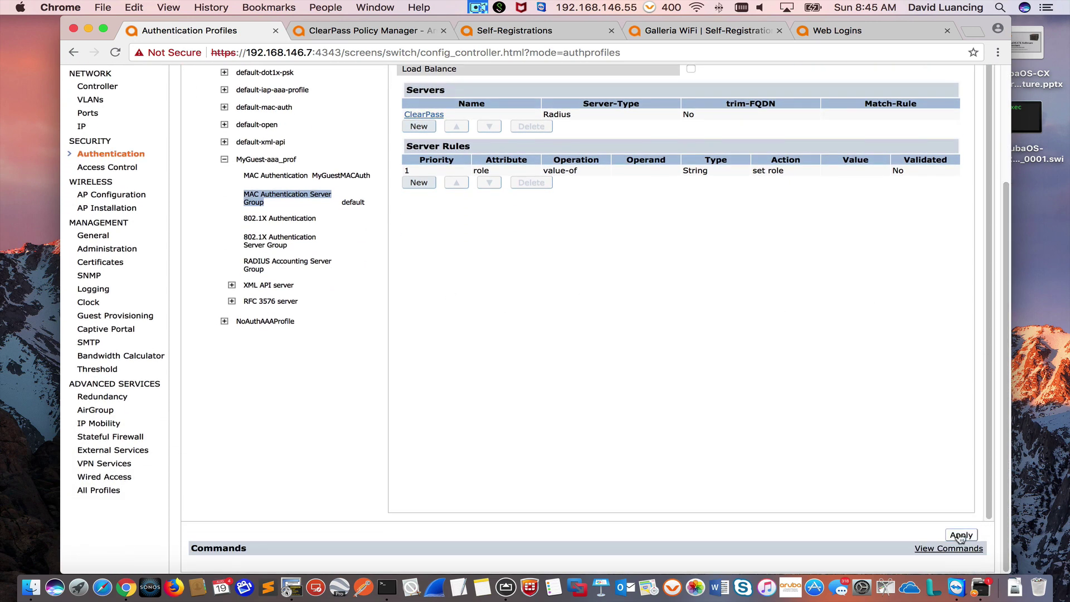
pyautogui.click(961, 535)
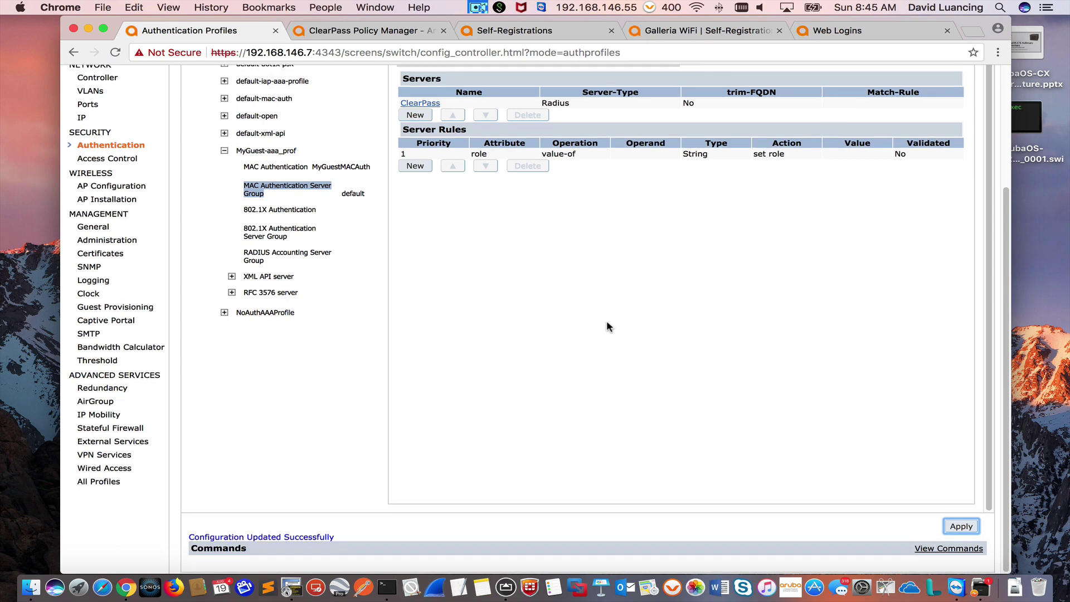
pyautogui.scroll(5, 606, 327)
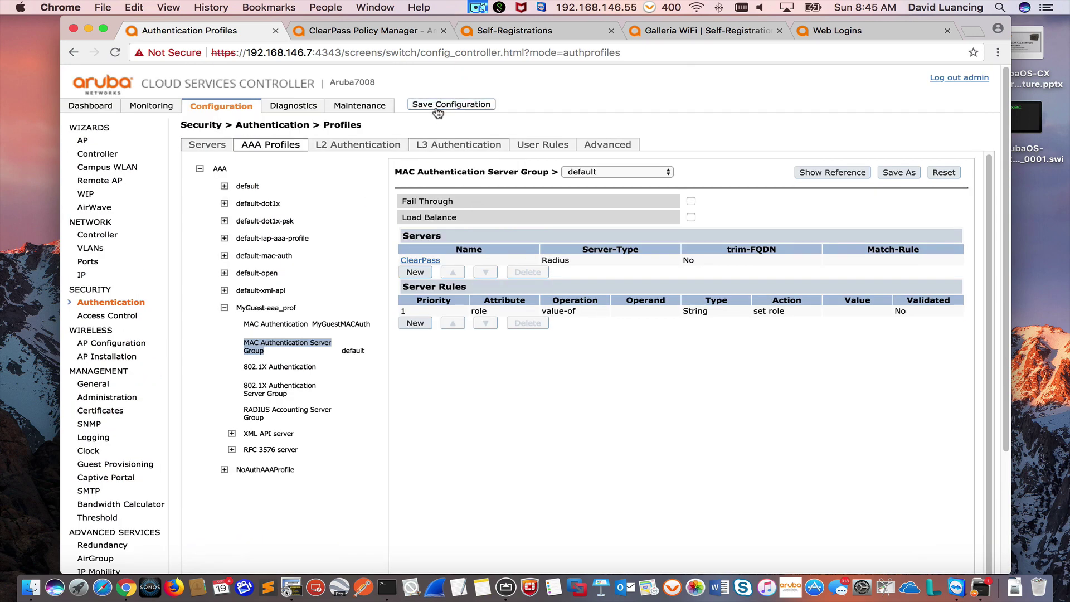
pyautogui.click(438, 106)
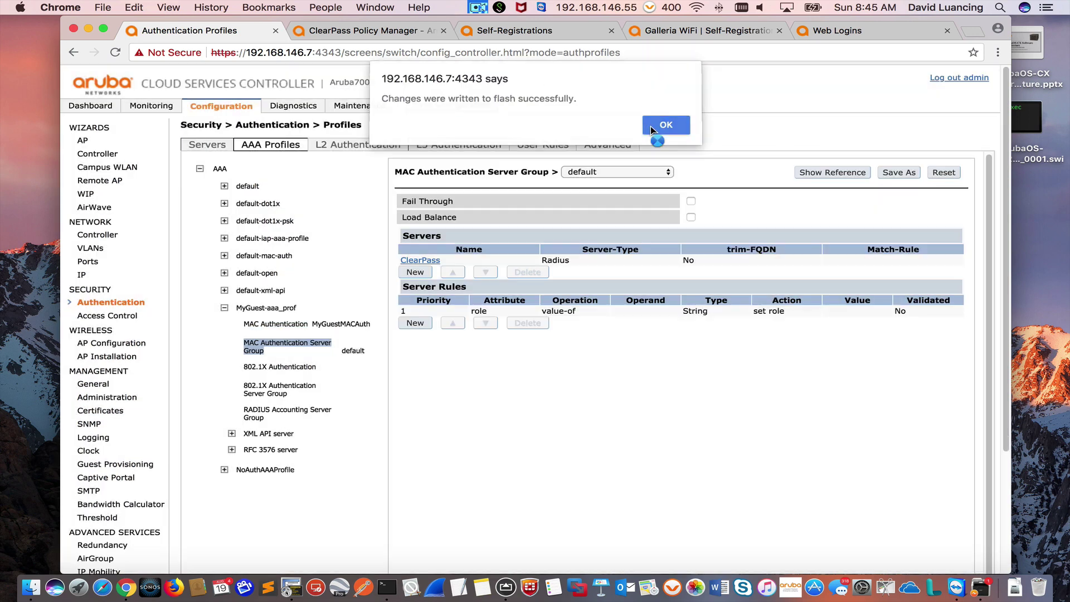
pyautogui.click(650, 126)
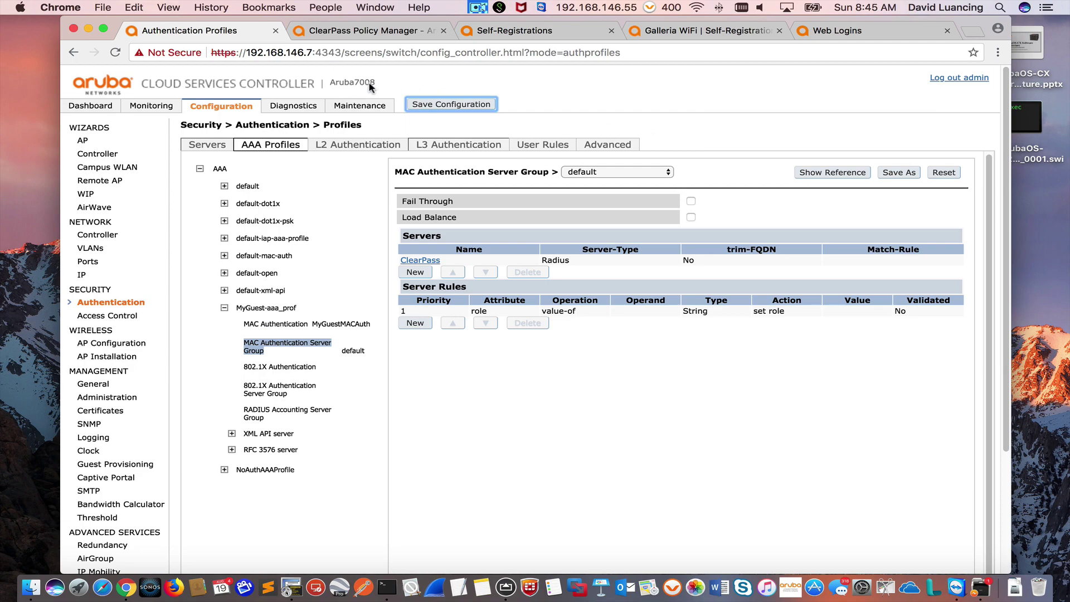
pyautogui.click(88, 28)
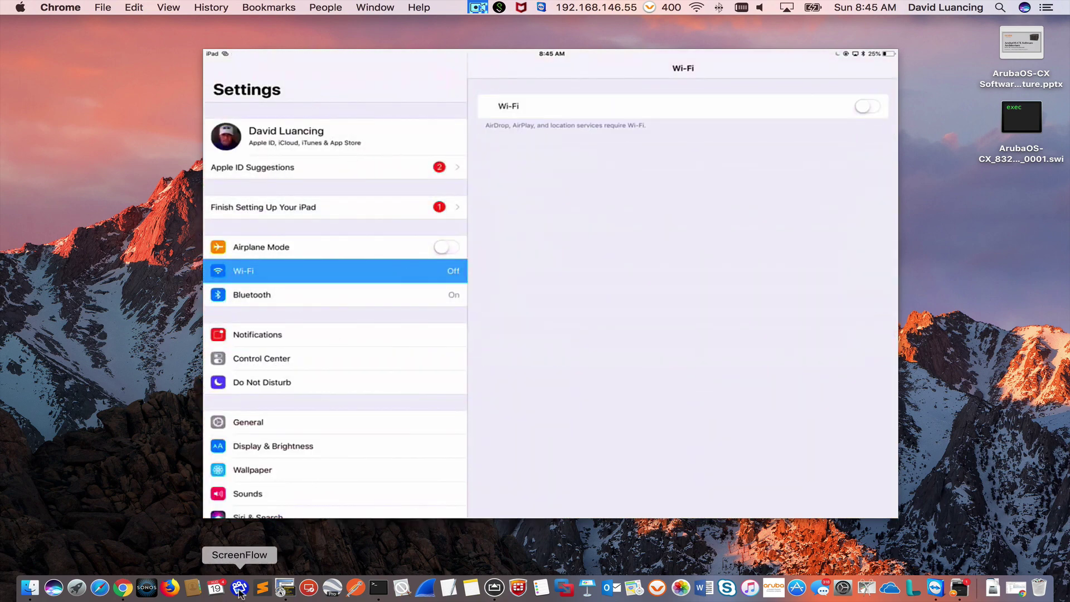
# Step: Bring Chrome back to show the controller's AAA Profiles page
pyautogui.click(123, 588)
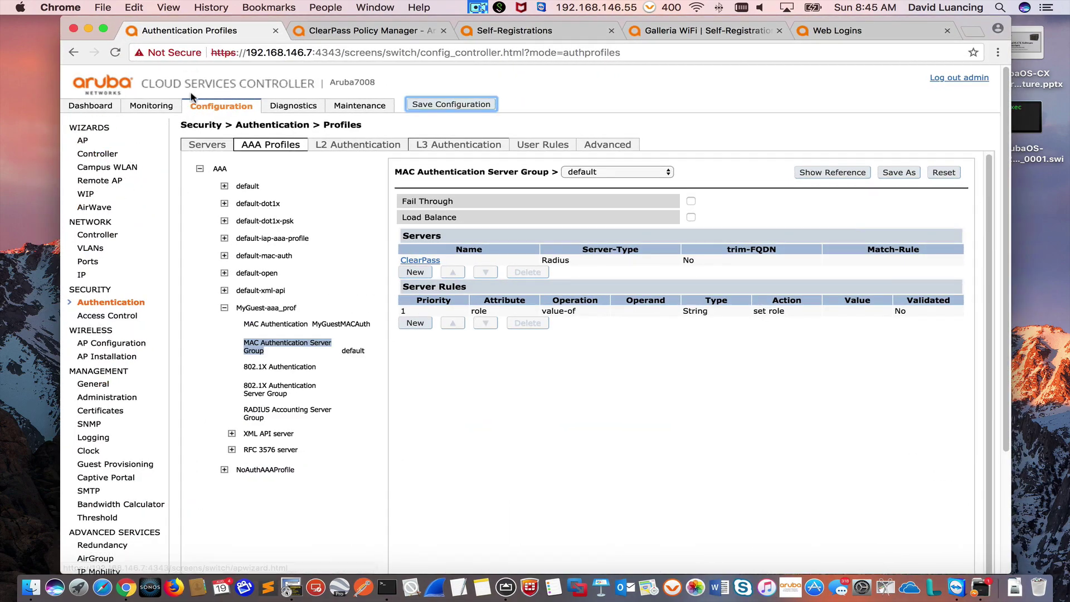
# Step: Disconnect the iPad client from MyGuest and blacklist it
pyautogui.click(155, 106)
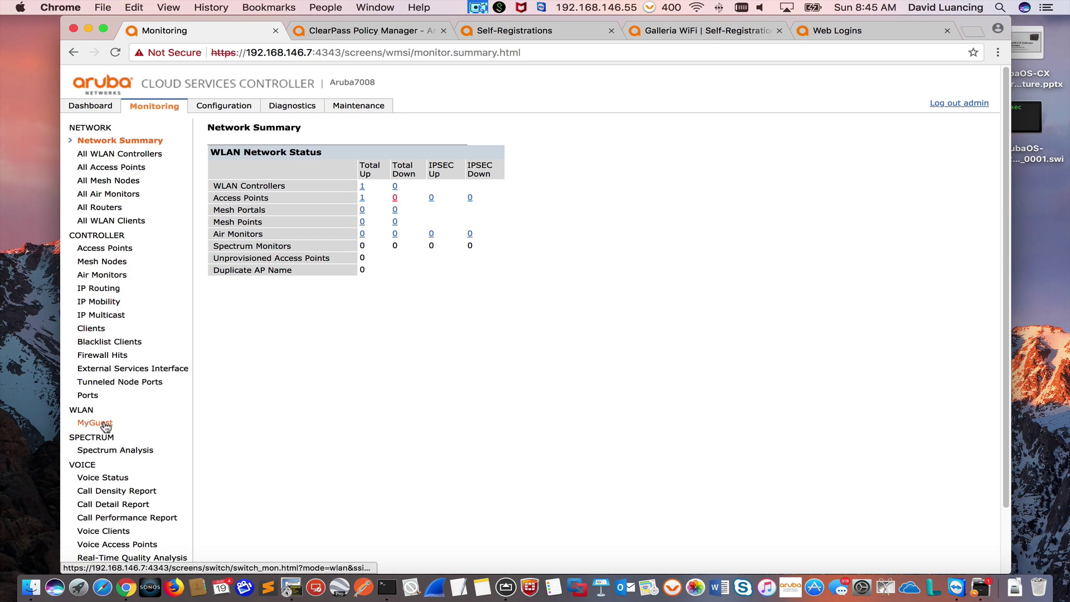
pyautogui.click(92, 329)
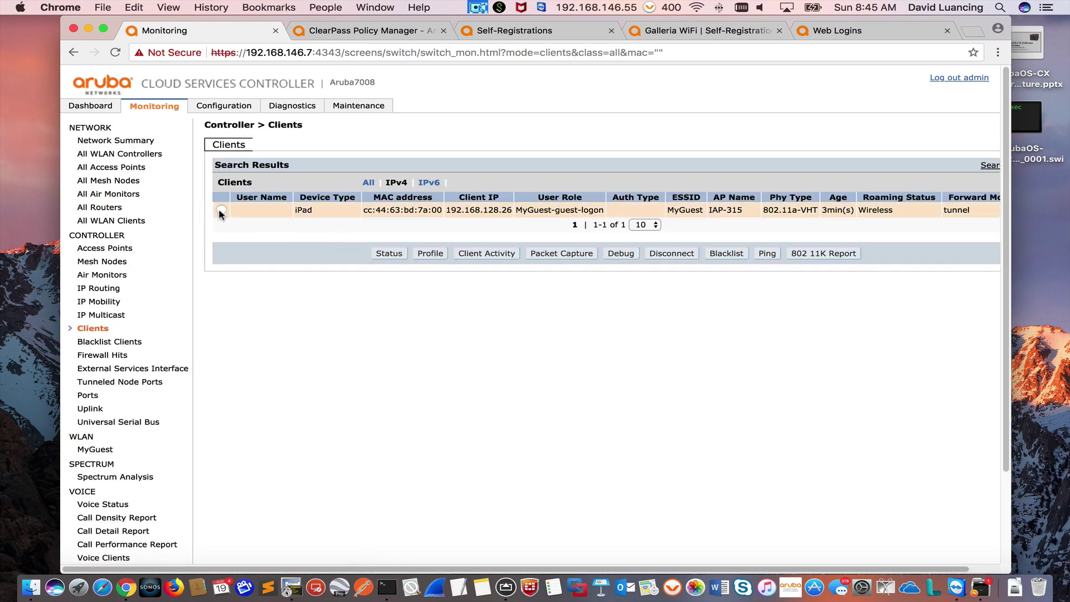
pyautogui.click(222, 209)
pyautogui.click(666, 256)
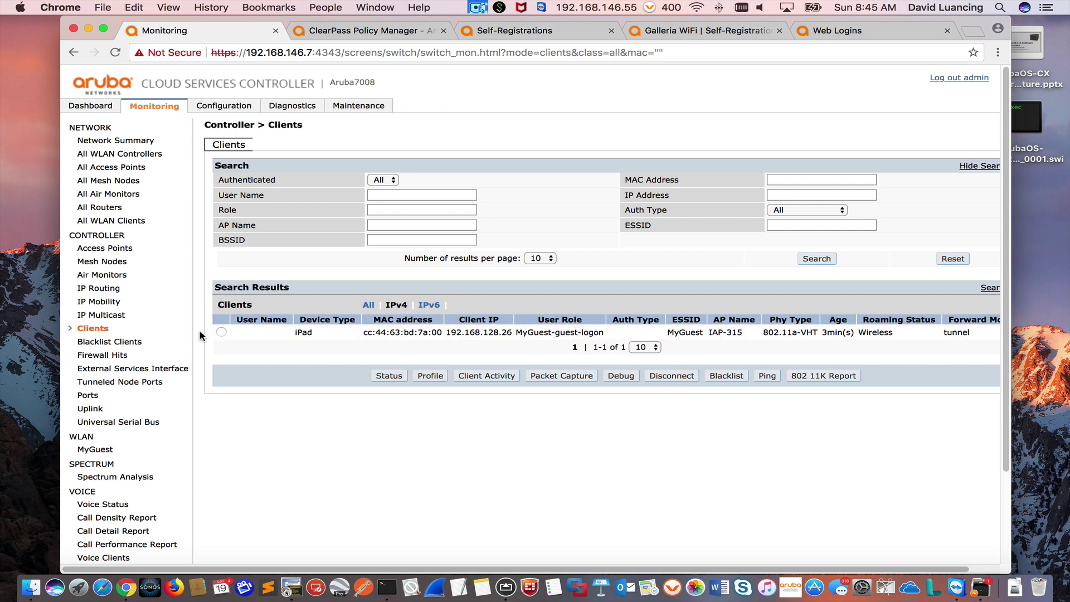
pyautogui.click(220, 332)
pyautogui.click(672, 375)
pyautogui.click(221, 332)
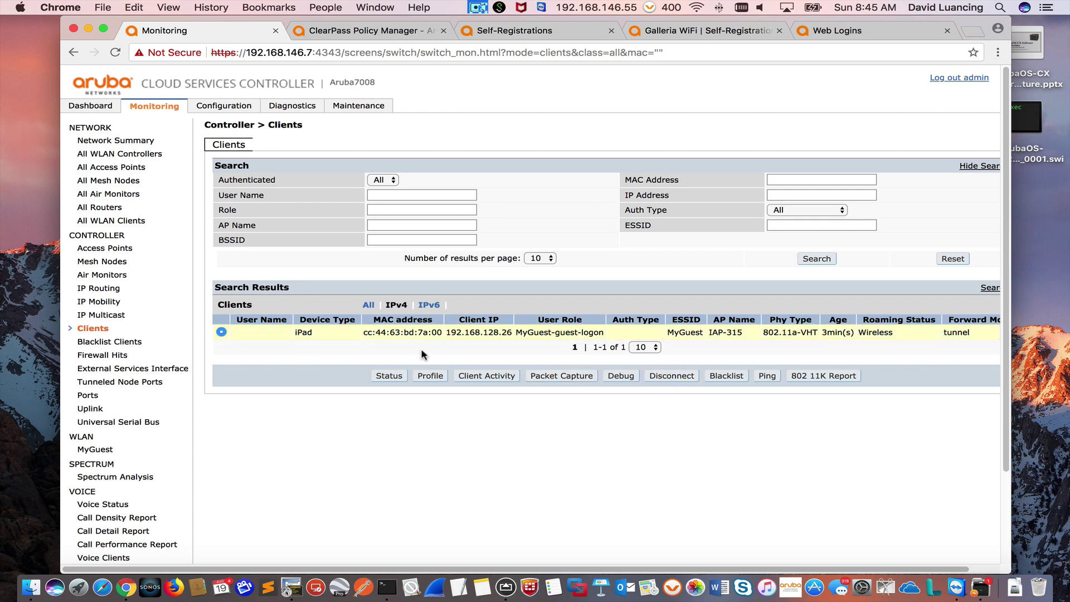
pyautogui.click(728, 378)
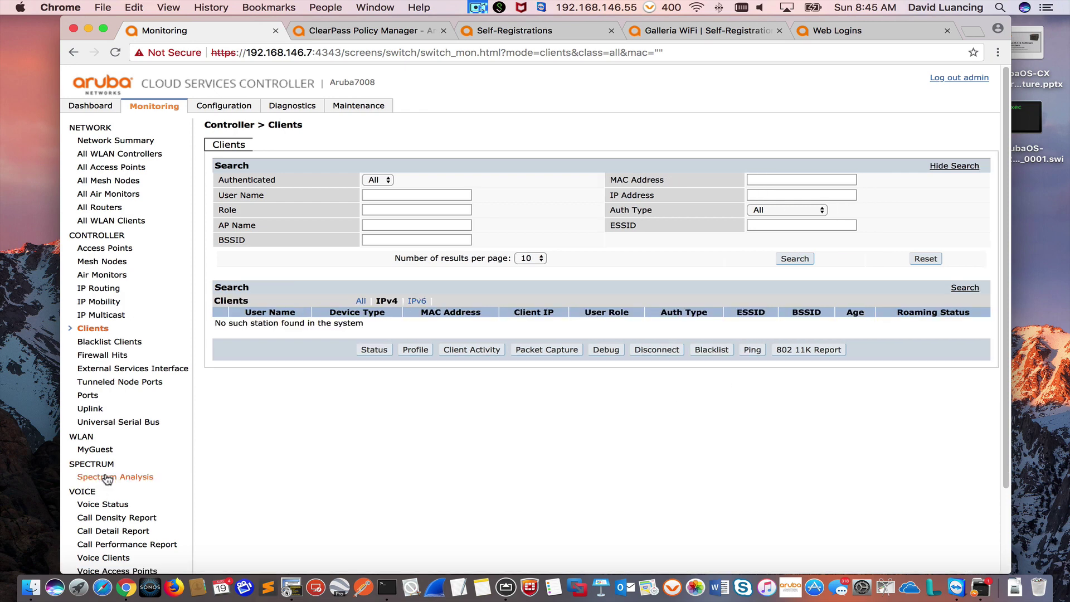
# Step: Remove the iPad from the blacklist, then hide Chrome to check the iPad
pyautogui.click(88, 341)
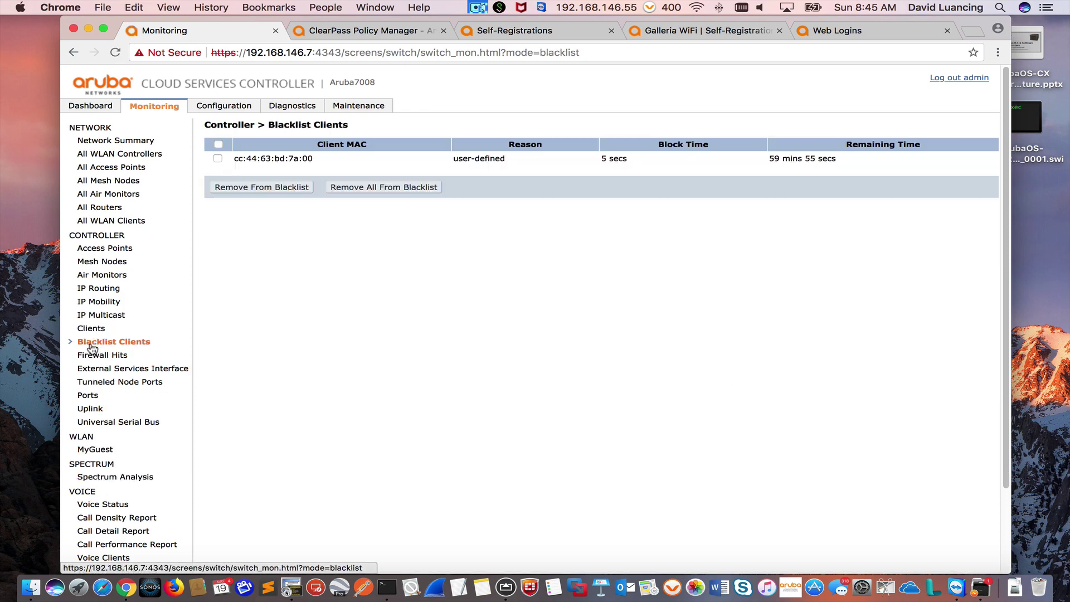
pyautogui.click(219, 158)
pyautogui.click(249, 187)
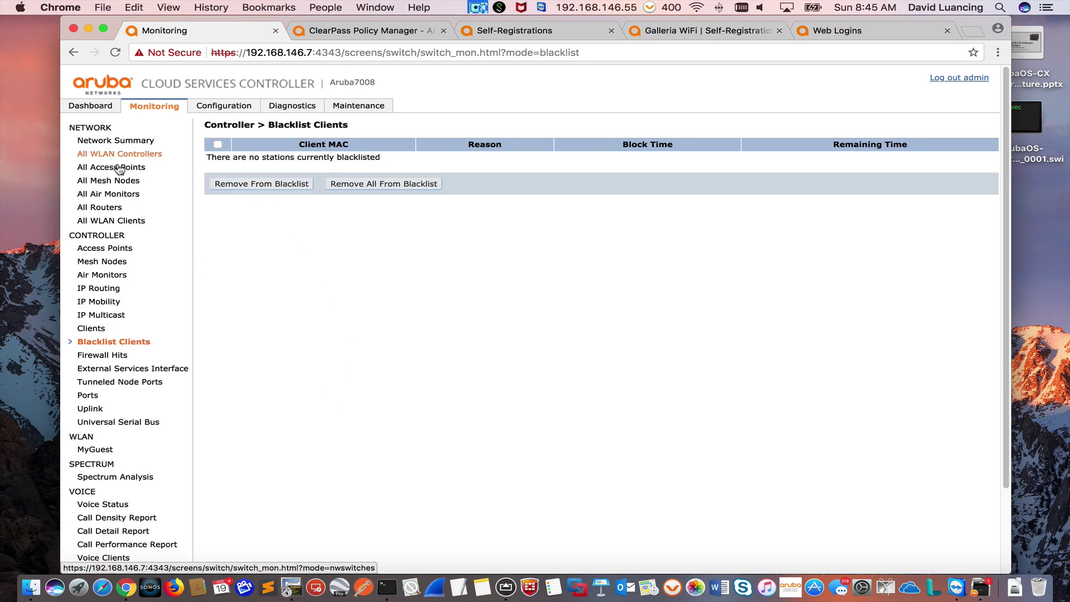
pyautogui.click(89, 28)
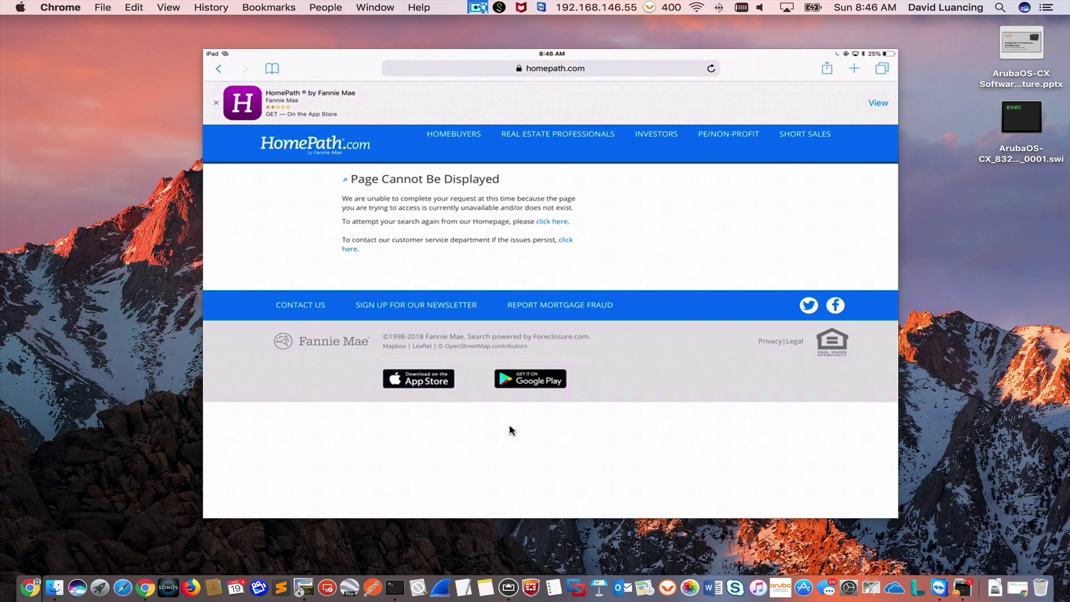
# Step: Restore Chrome showing the controller's empty Blacklist Clients page
pyautogui.click(146, 590)
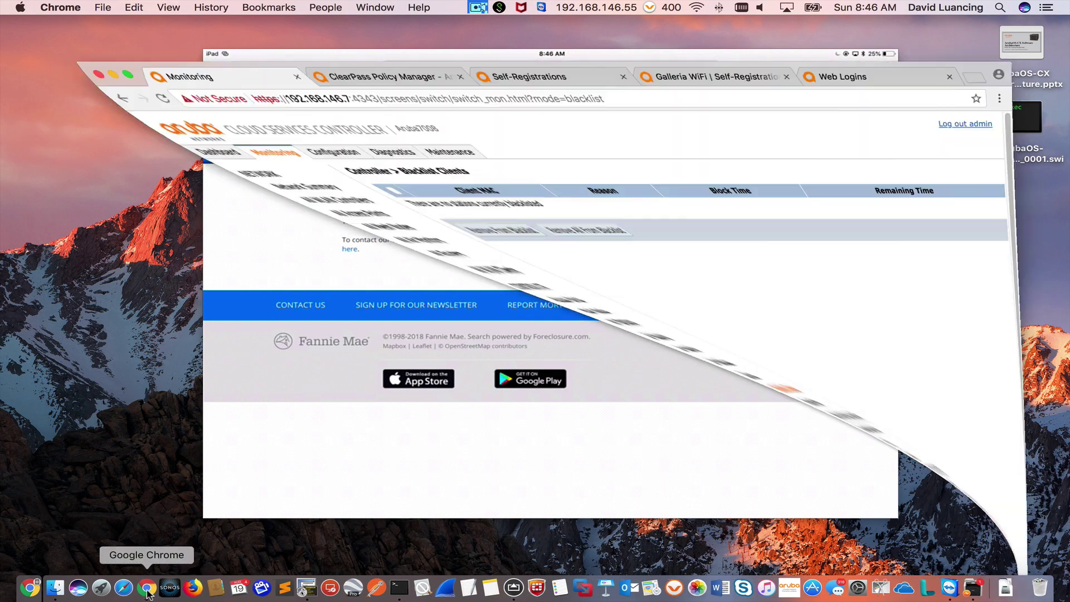
# Step: Switch to ClearPass Policy Manager and open the Access Tracker request list
pyautogui.click(320, 30)
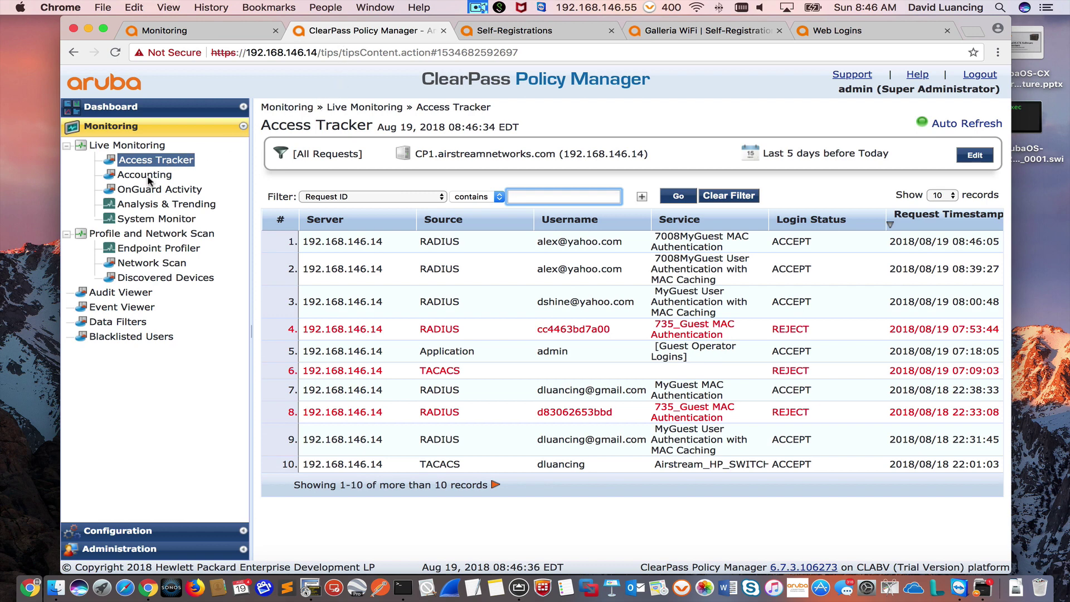
pyautogui.click(147, 178)
pyautogui.click(148, 162)
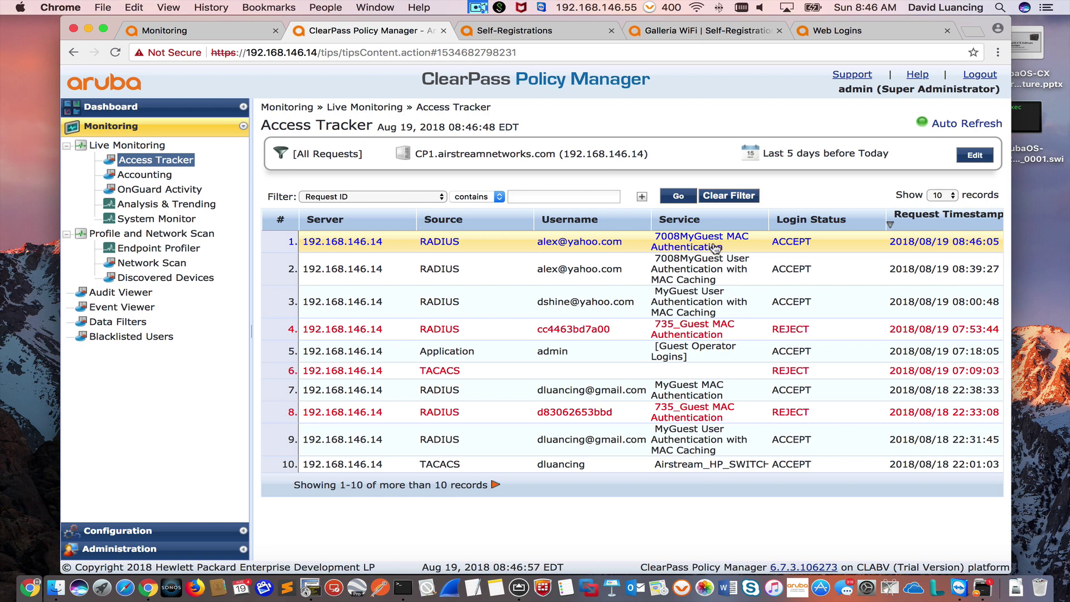
# Step: Glance at the ClearPass Services list, then reload the Access Tracker
pyautogui.click(134, 531)
pyautogui.click(109, 179)
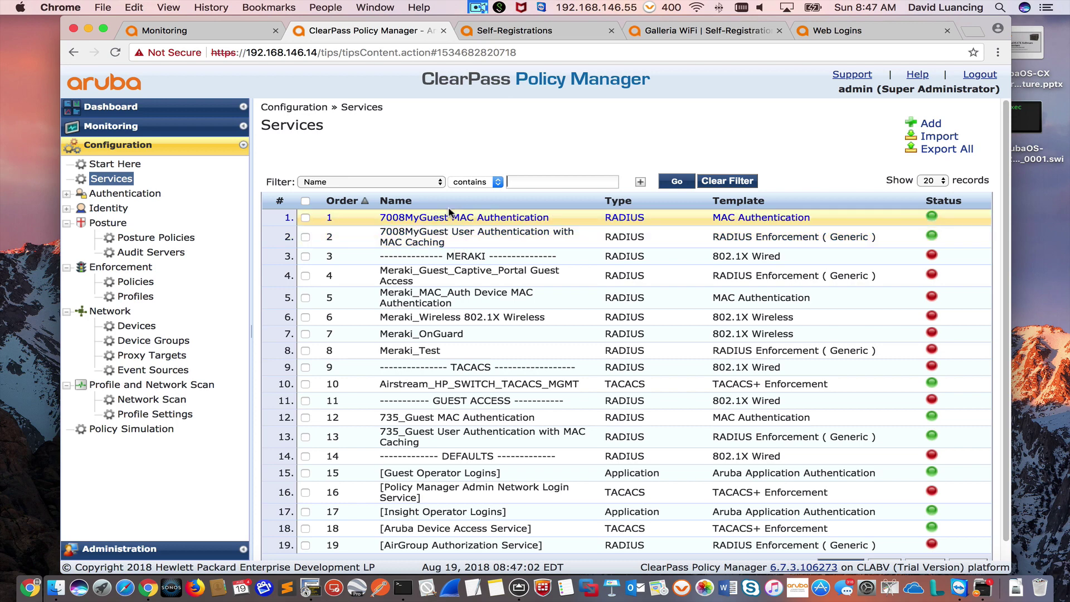
pyautogui.click(116, 128)
pyautogui.click(127, 160)
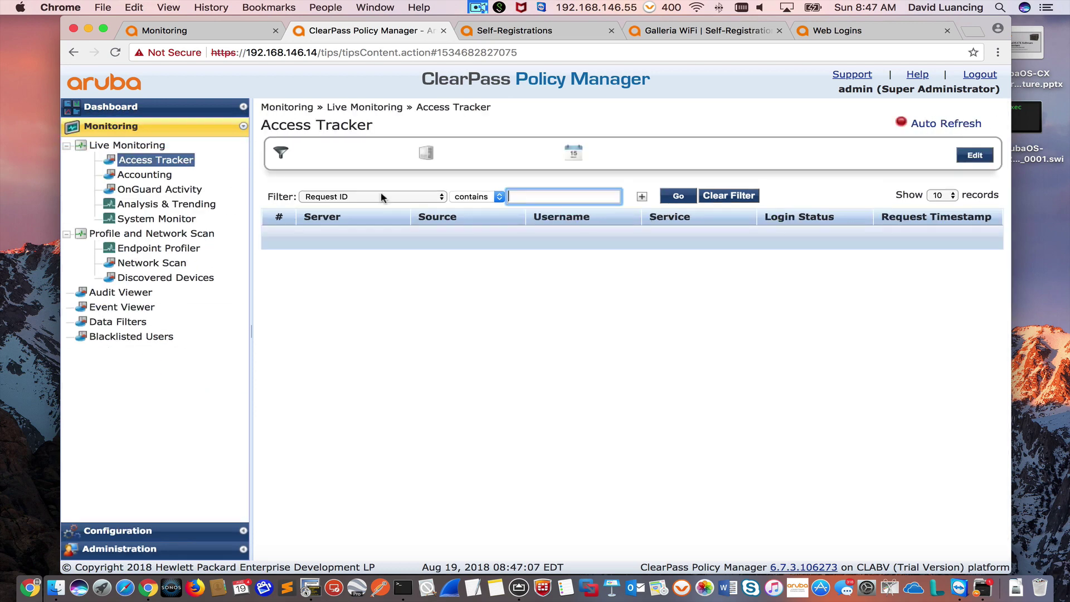